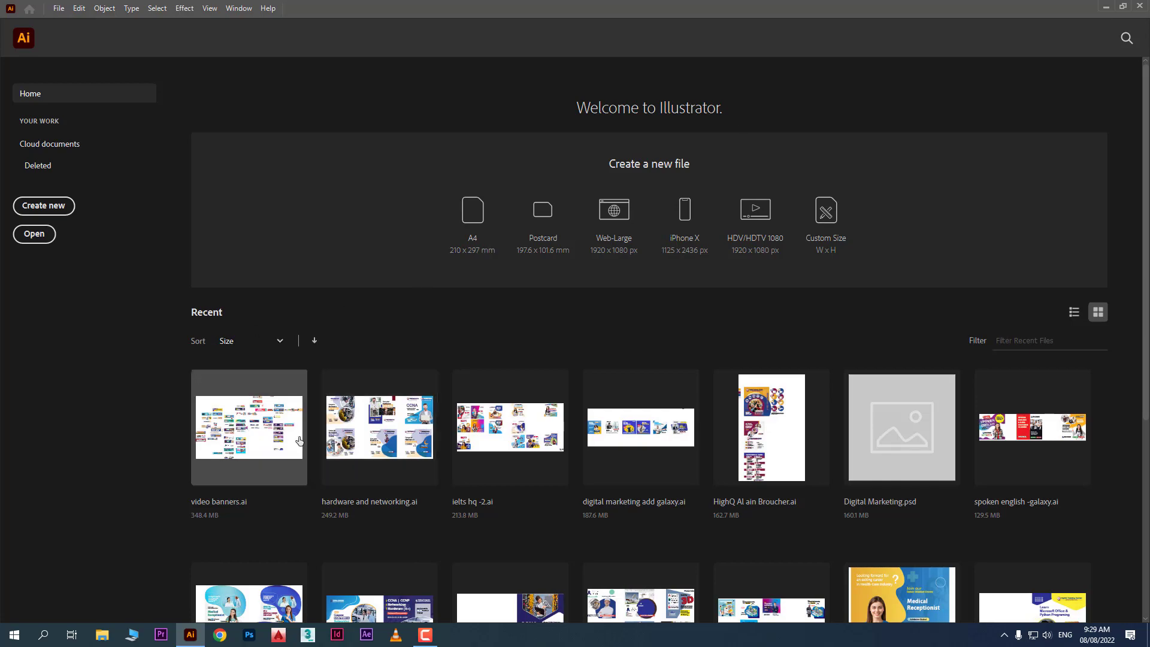
Browse the Home screen's recent files, switching them to list view
scroll(608, 443, "down", 5)
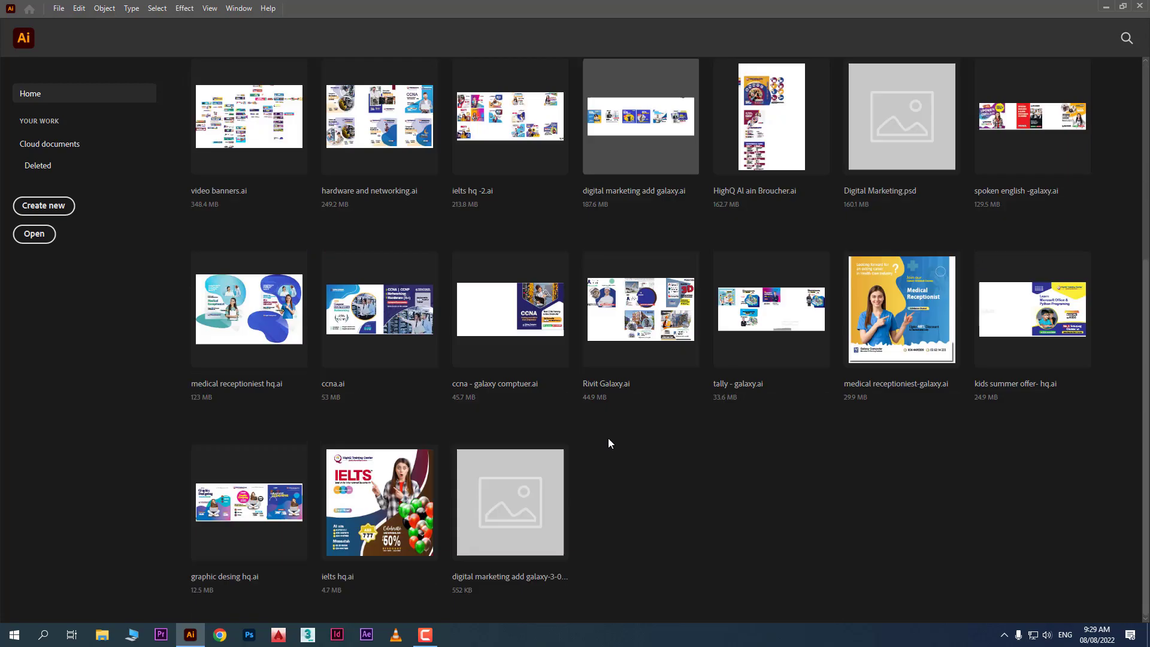
scroll(608, 444, "up", 5)
scroll(608, 443, "down", 3)
scroll(434, 500, "up", 3)
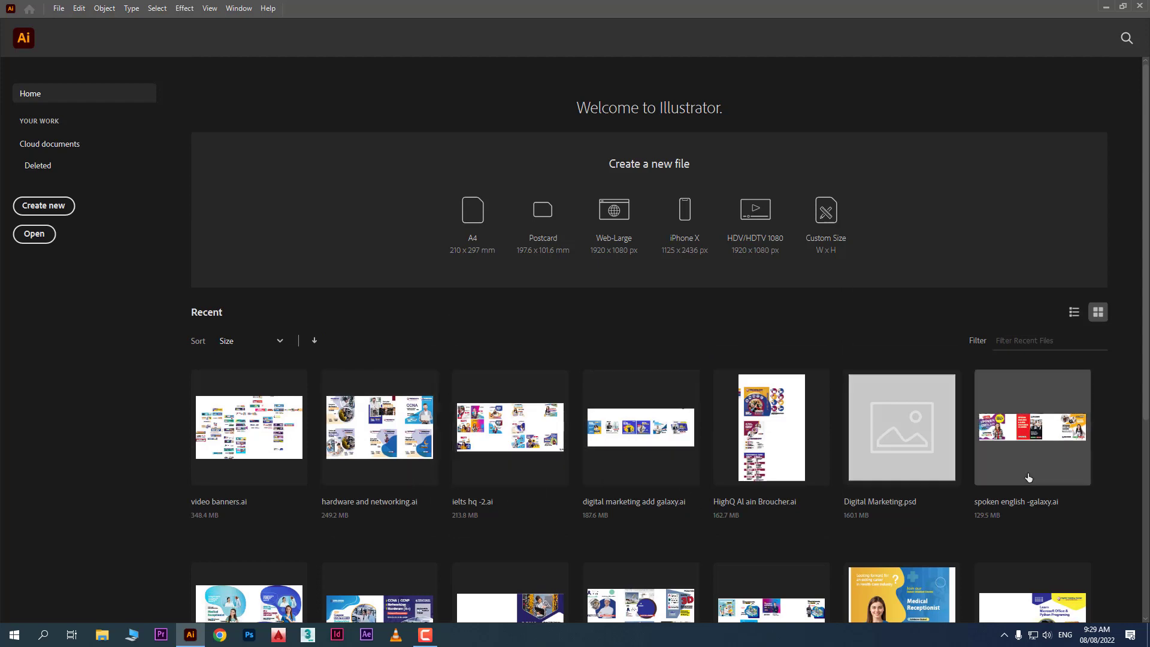
scroll(1028, 473, "down", 5)
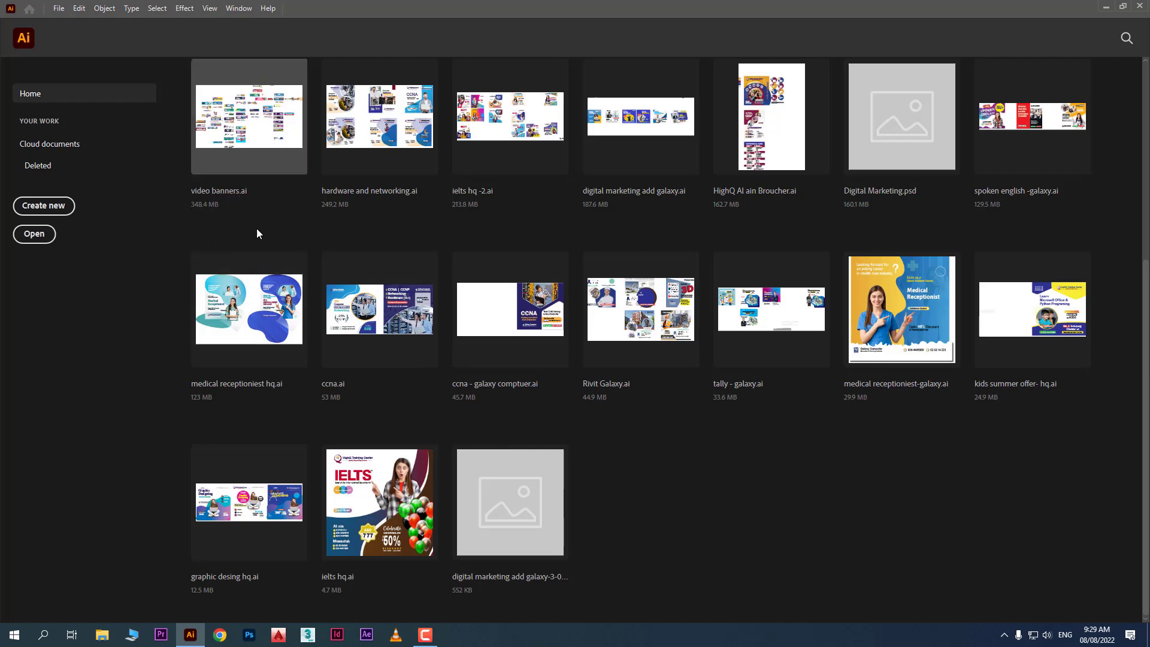
scroll(312, 270, "up", 5)
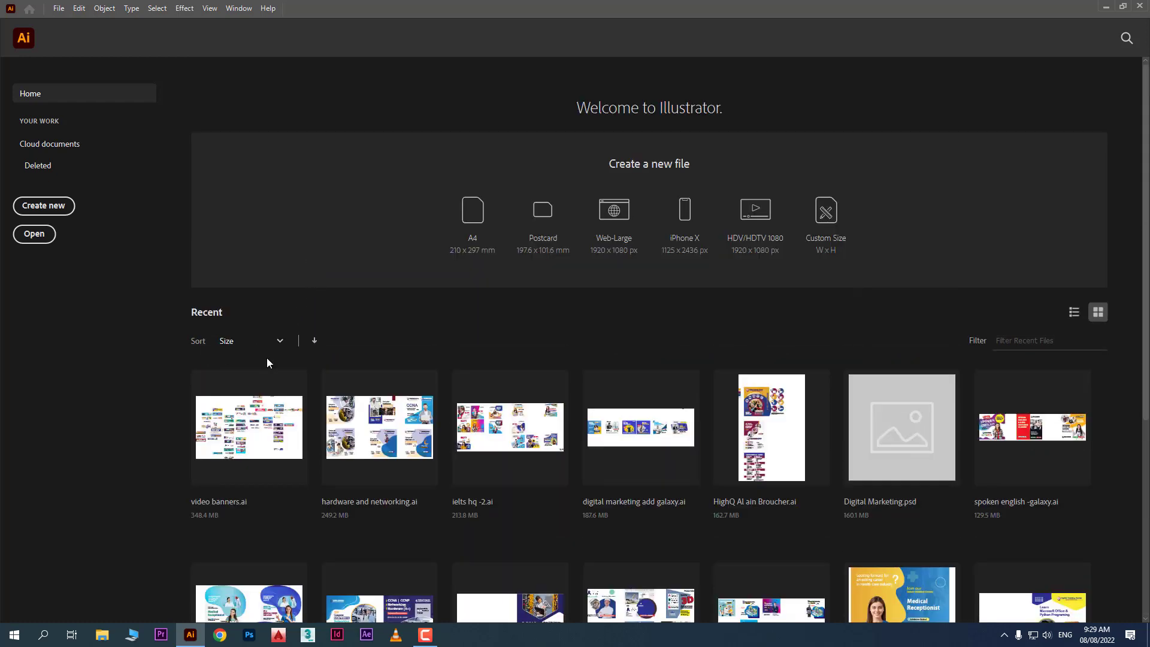
left_click(1076, 313)
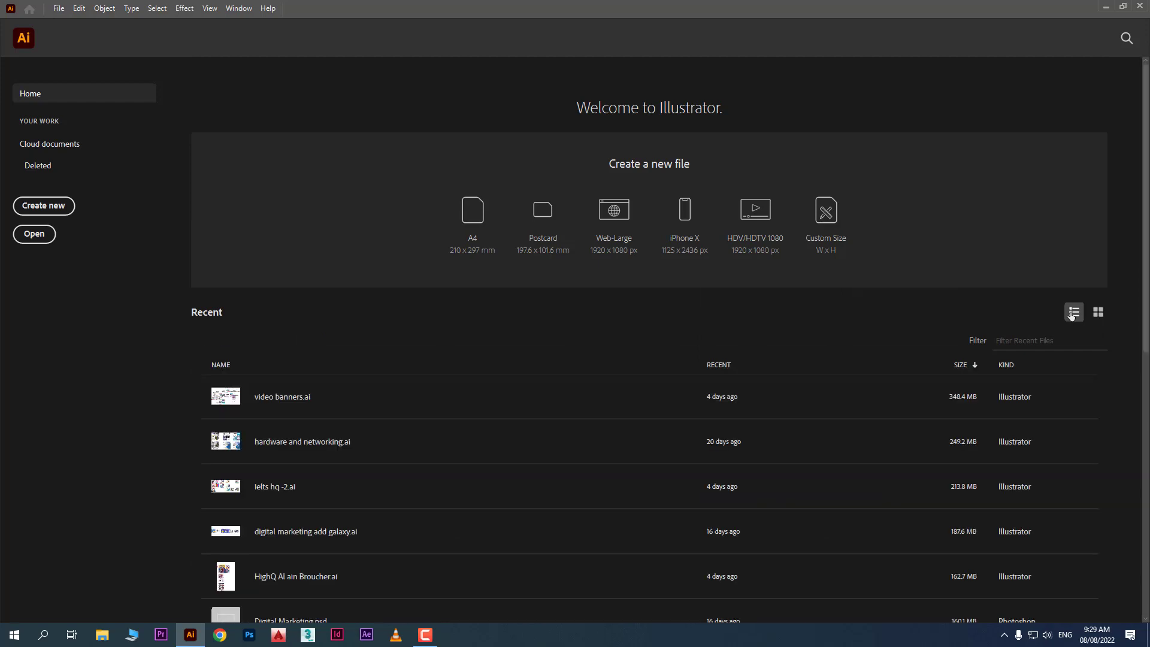
left_click(1098, 313)
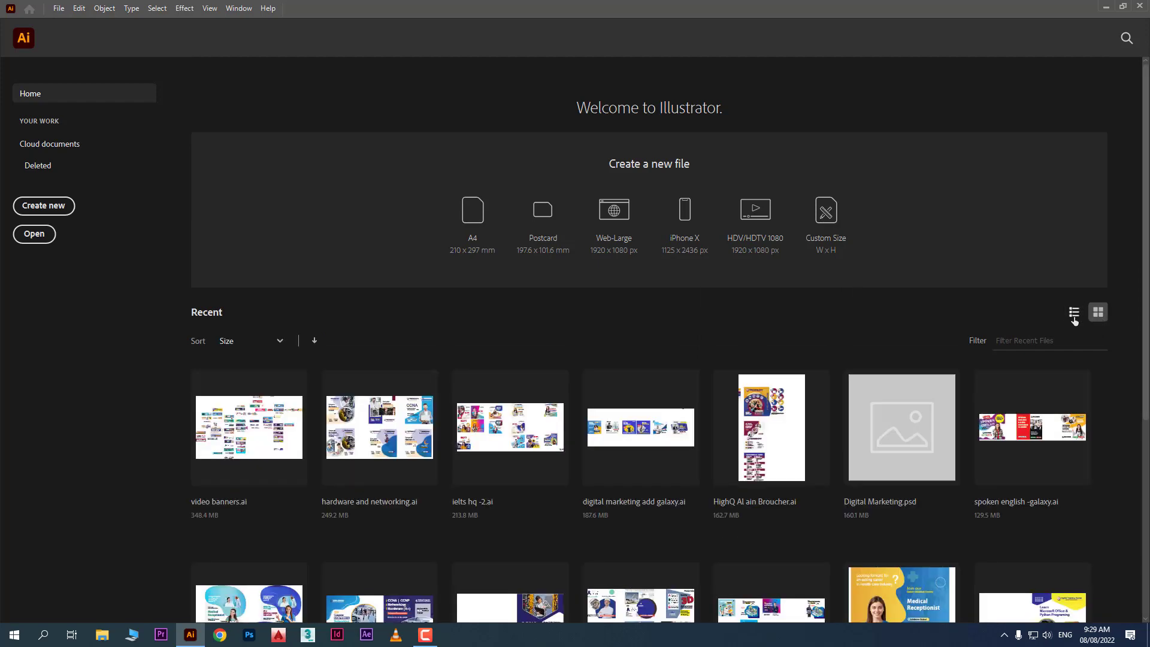
left_click(1074, 313)
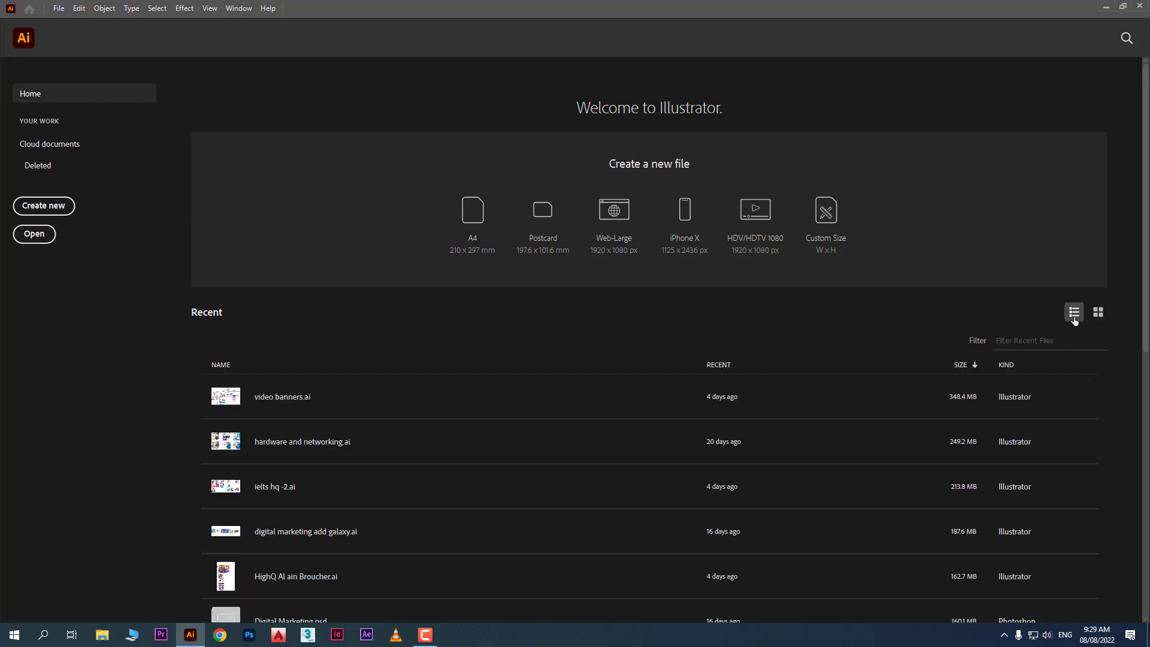
Restore thumbnail view, create a blank A4 document, and return to the Home screen
scroll(653, 282, "down", 3)
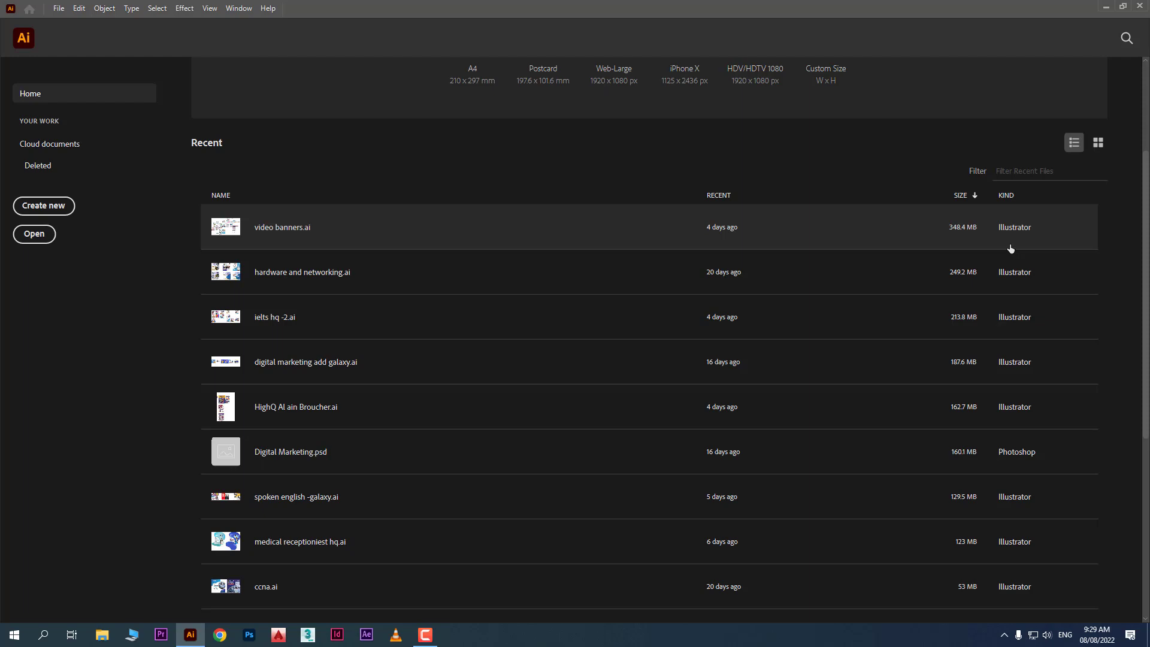
scroll(1010, 251, "down", 5)
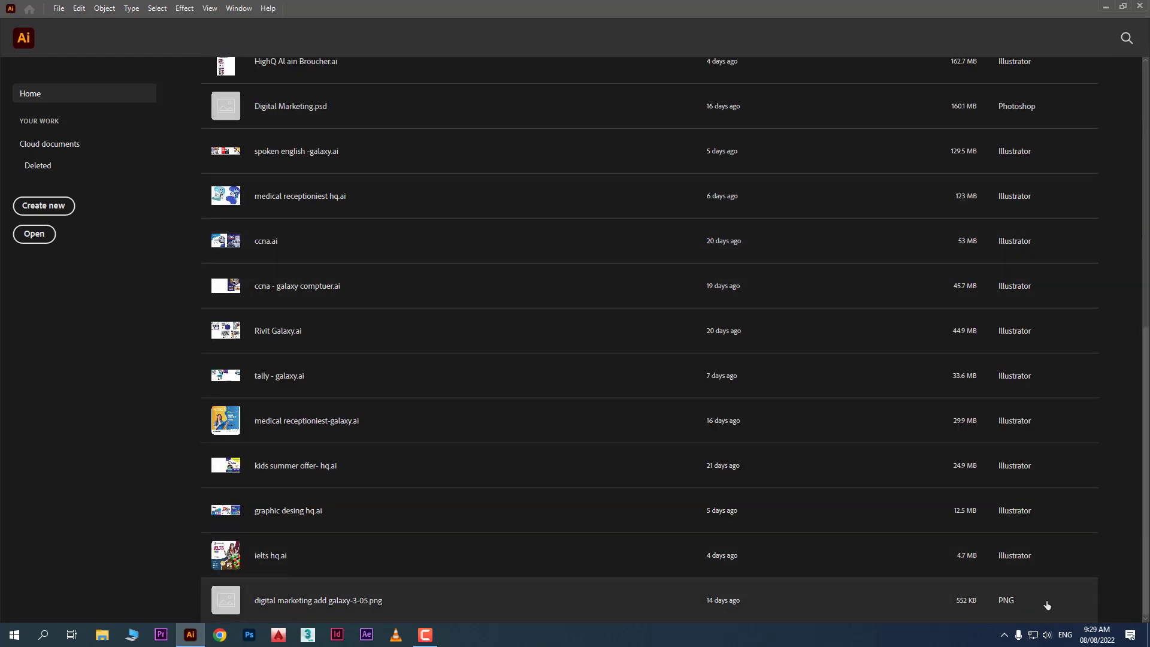
scroll(1026, 487, "up", 8)
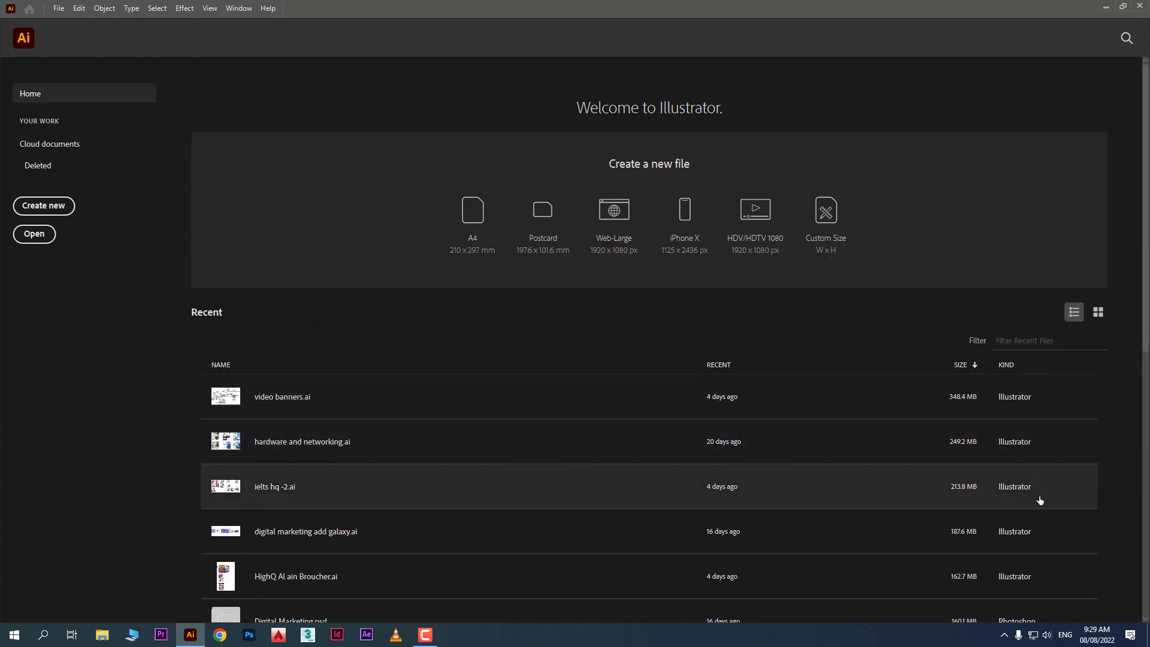
scroll(523, 398, "down", 7)
scroll(522, 398, "up", 7)
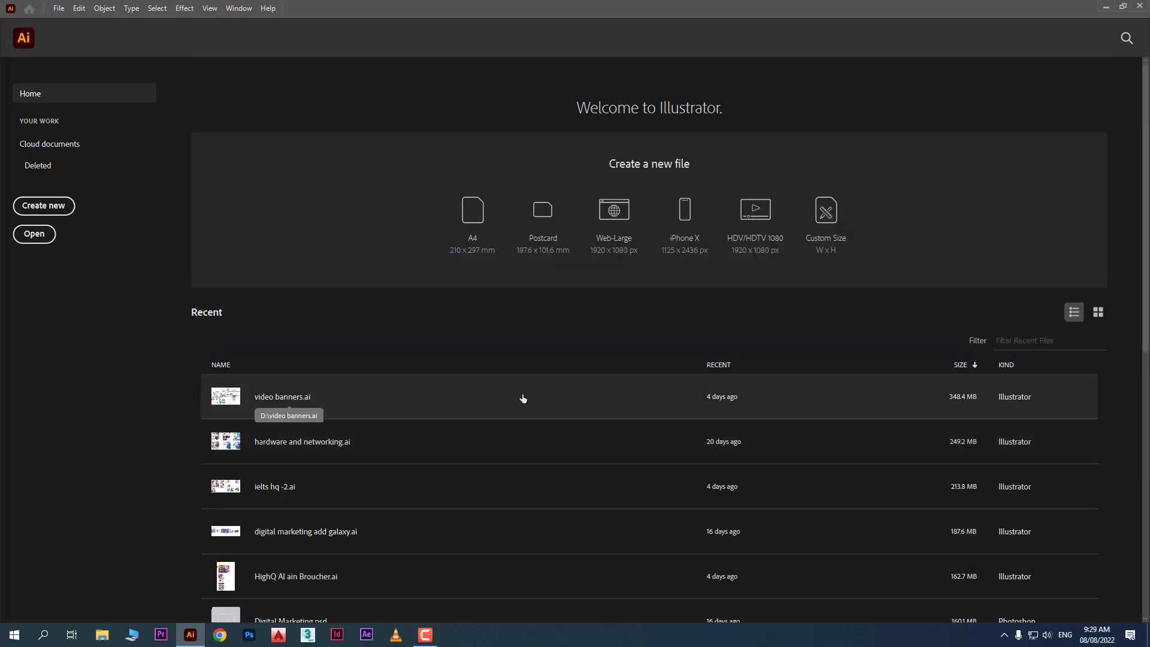
left_click(1099, 316)
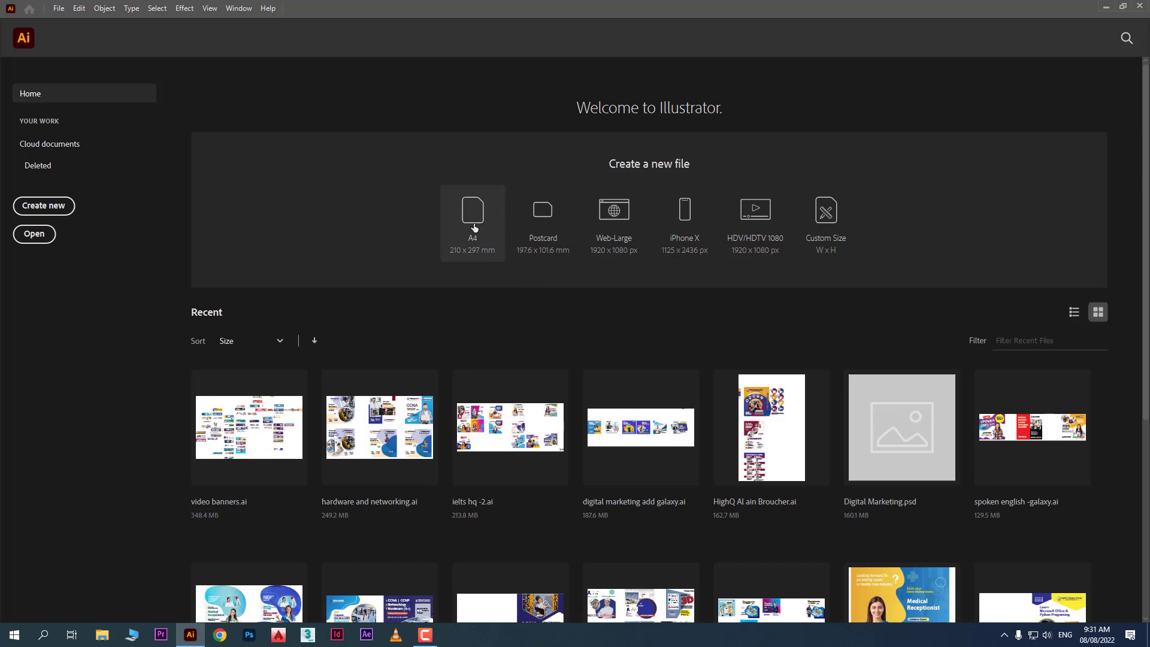
left_click(474, 227)
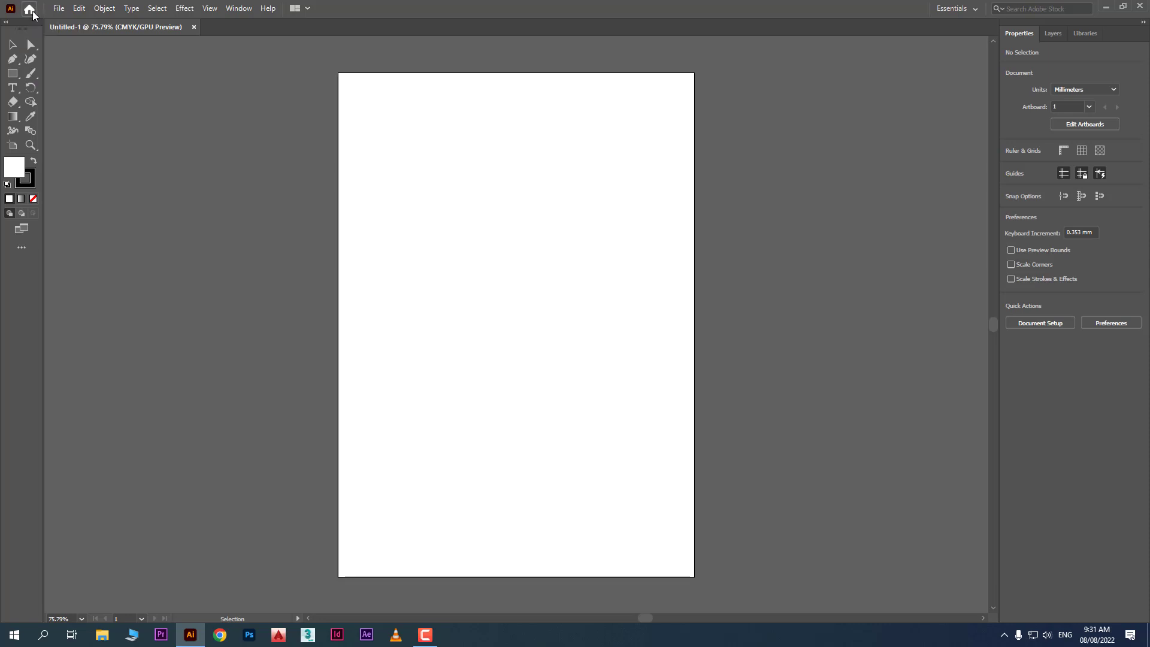
left_click(32, 10)
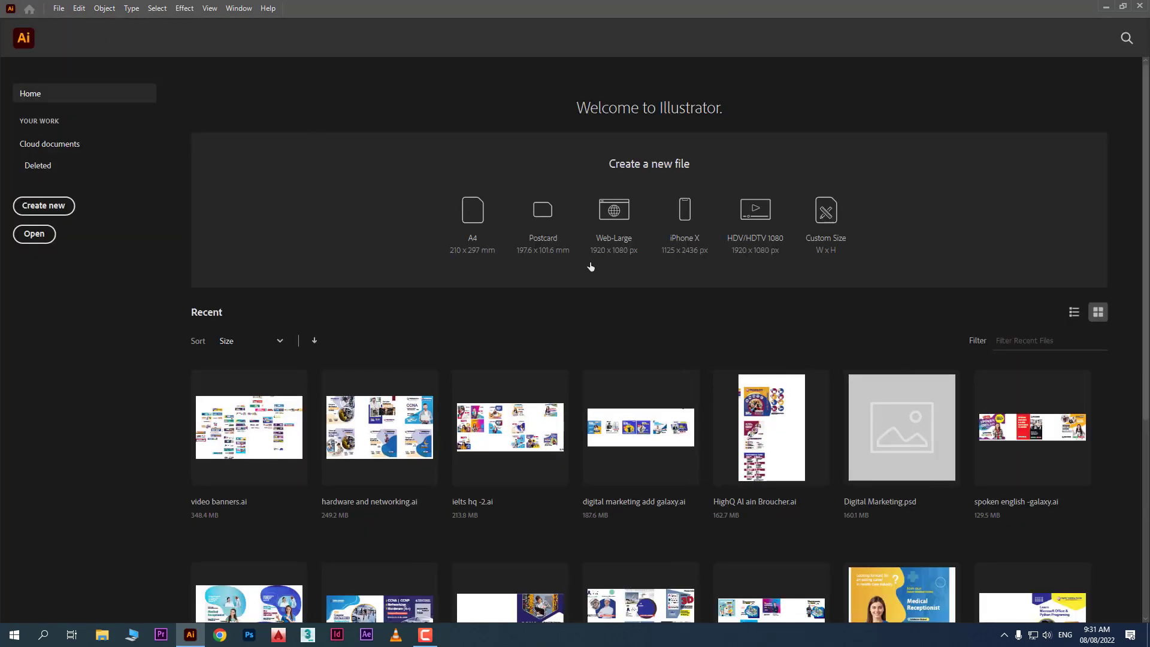
scroll(571, 271, "down", 3)
scroll(566, 266, "up", 3)
Start a new custom-size document twice, cancelling the setup each time
left_click(839, 222)
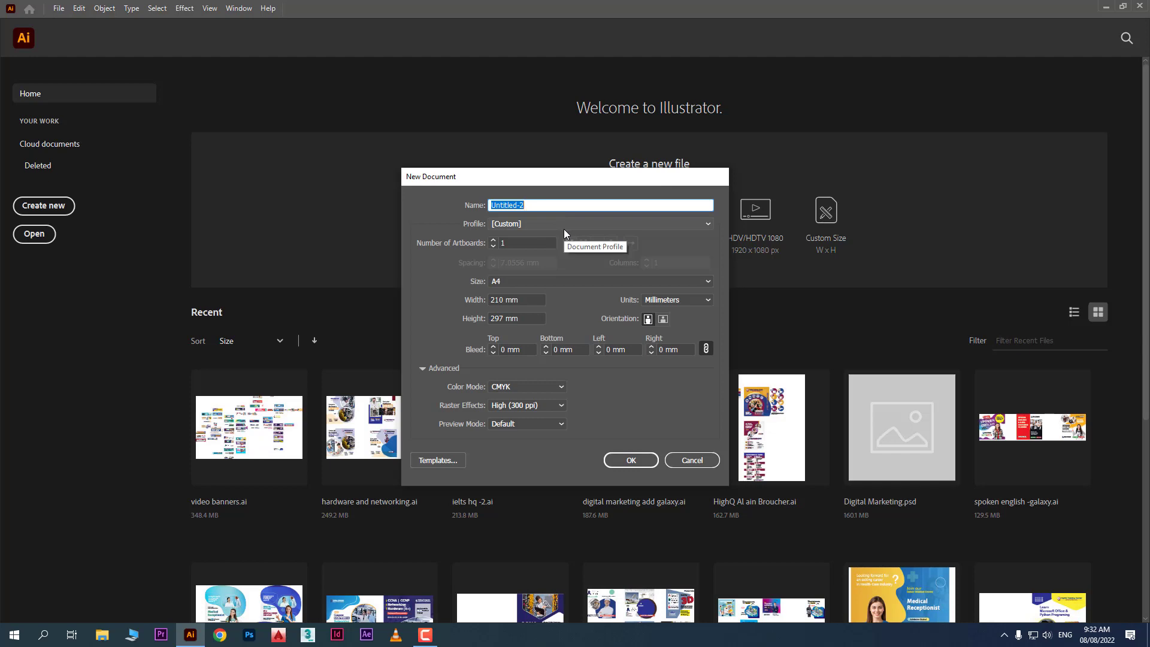
left_click(694, 459)
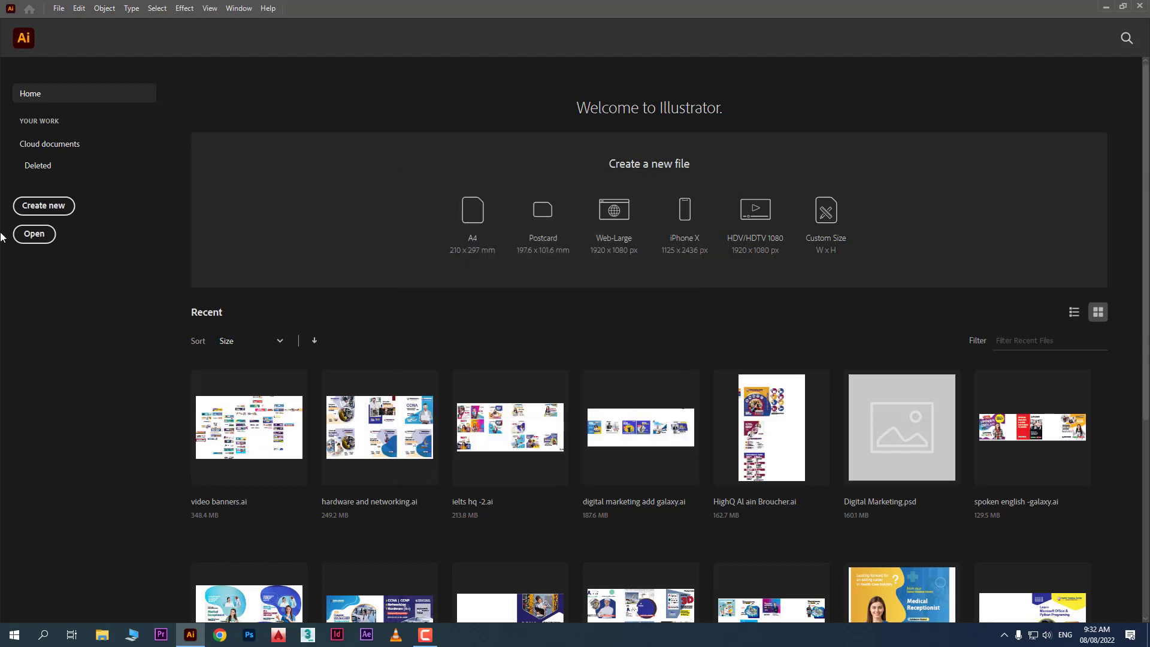
left_click(43, 205)
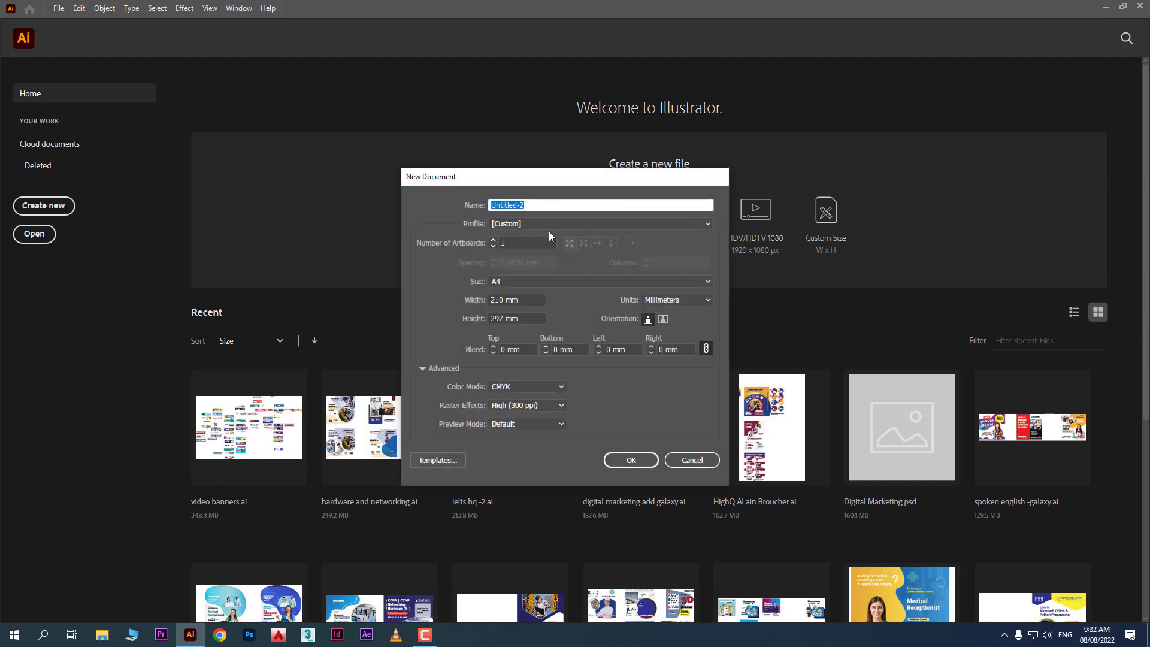
key("Escape")
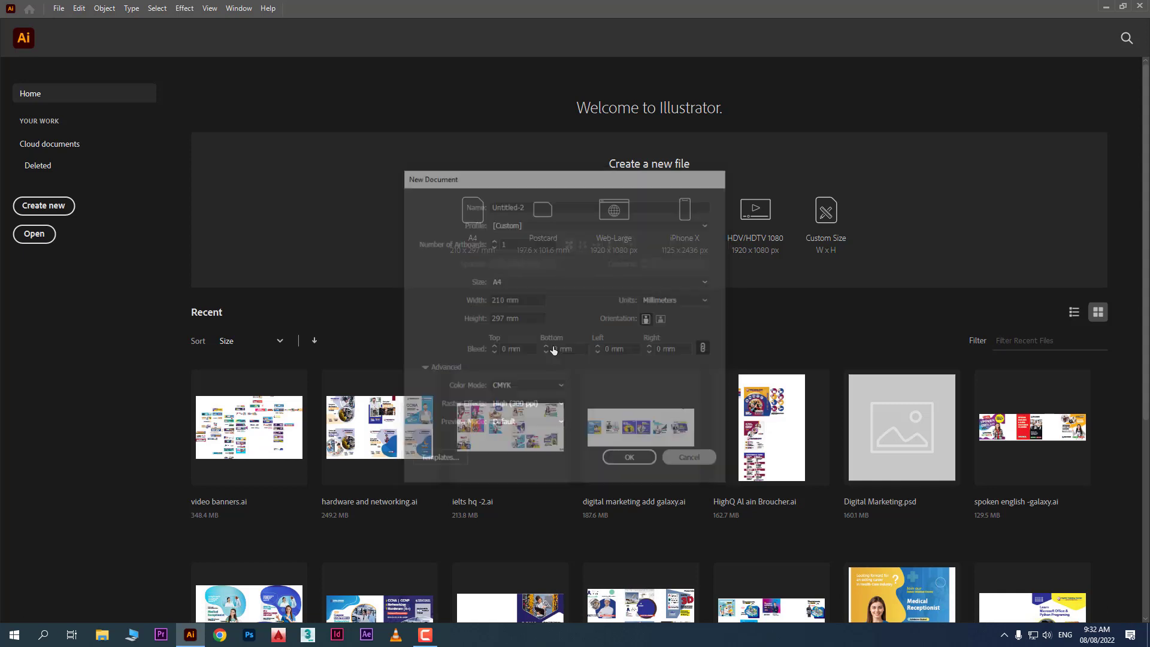
Start an A4 Untitled-2 document from File > New and move its dialog up slightly
left_click(58, 8)
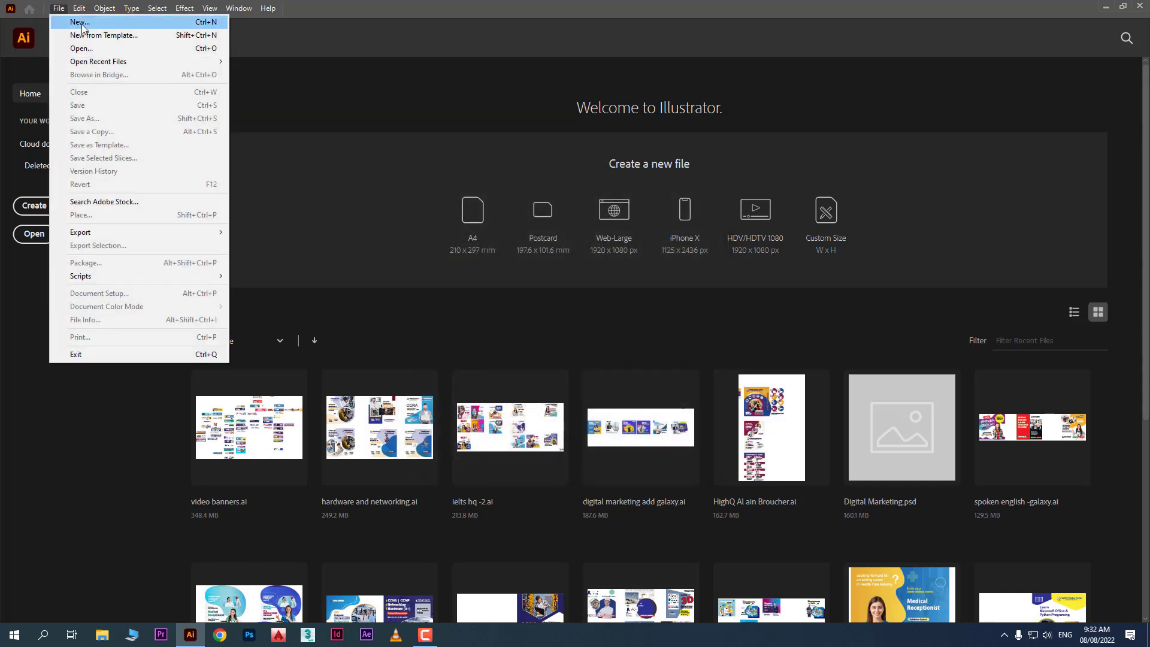
left_click(217, 23)
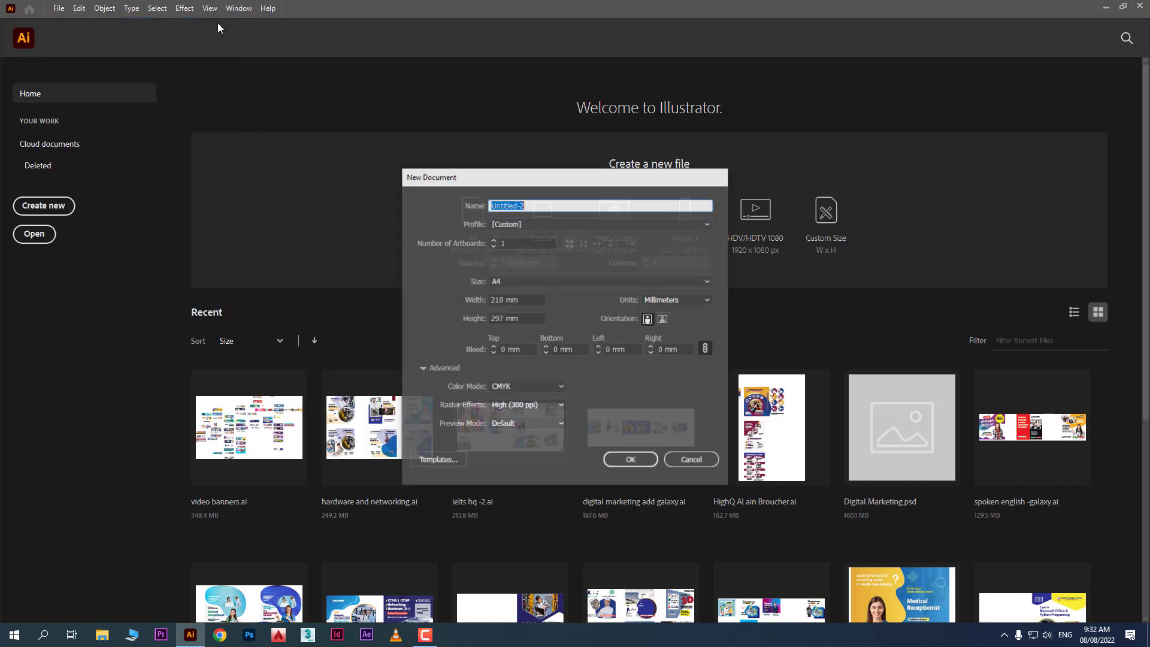
left_click_drag(504, 182, 504, 159)
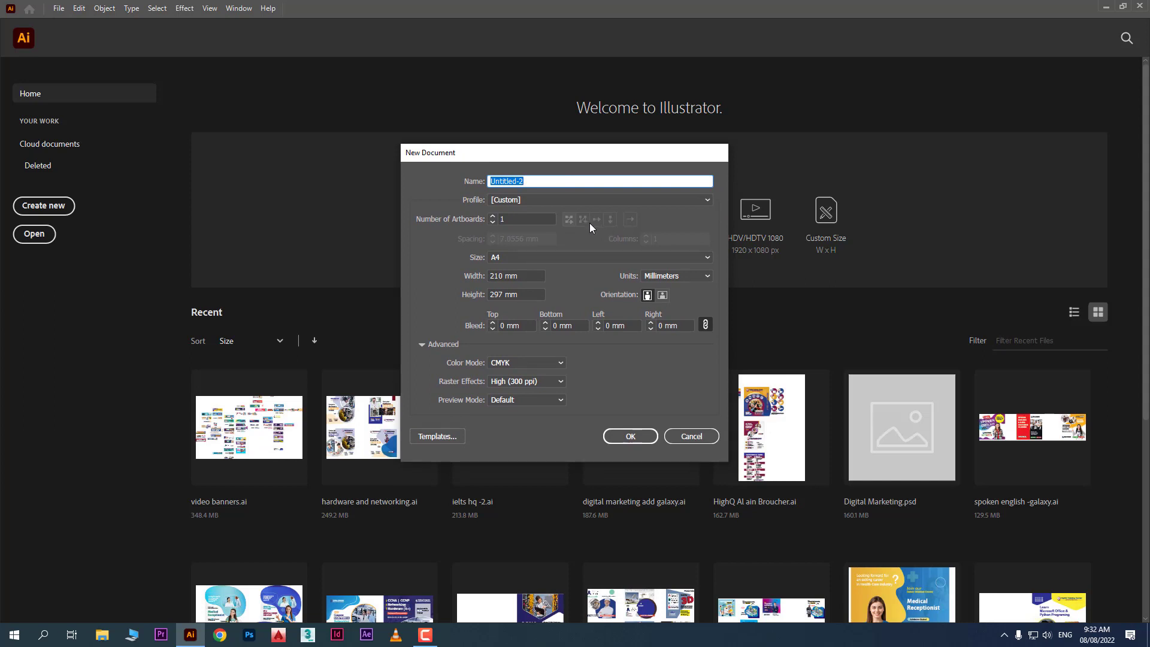
Rename the new document from Untitled-2 to 'flyer'
left_click(552, 179)
left_click_drag(542, 178, 453, 174)
type("flyu")
key("BackSpace")
key("BackSpace")
key("BackSpace")
type("lyer")
left_click(502, 200)
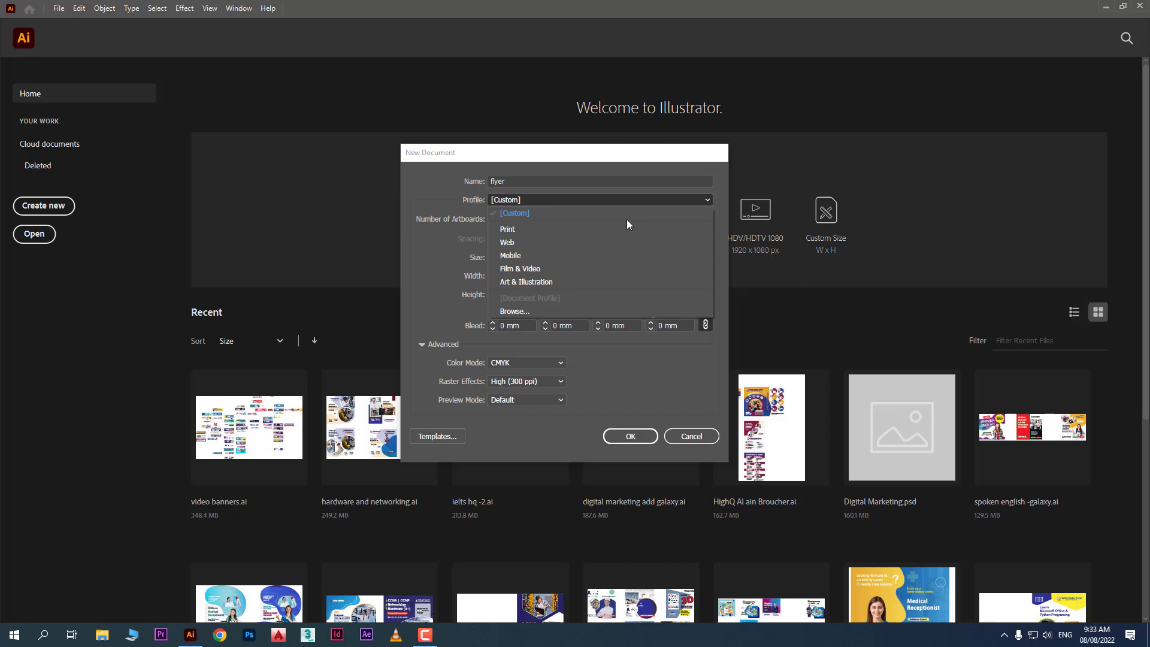
Choose the Print profile, giving a Letter 612 x 792 pt page in points
left_click(526, 229)
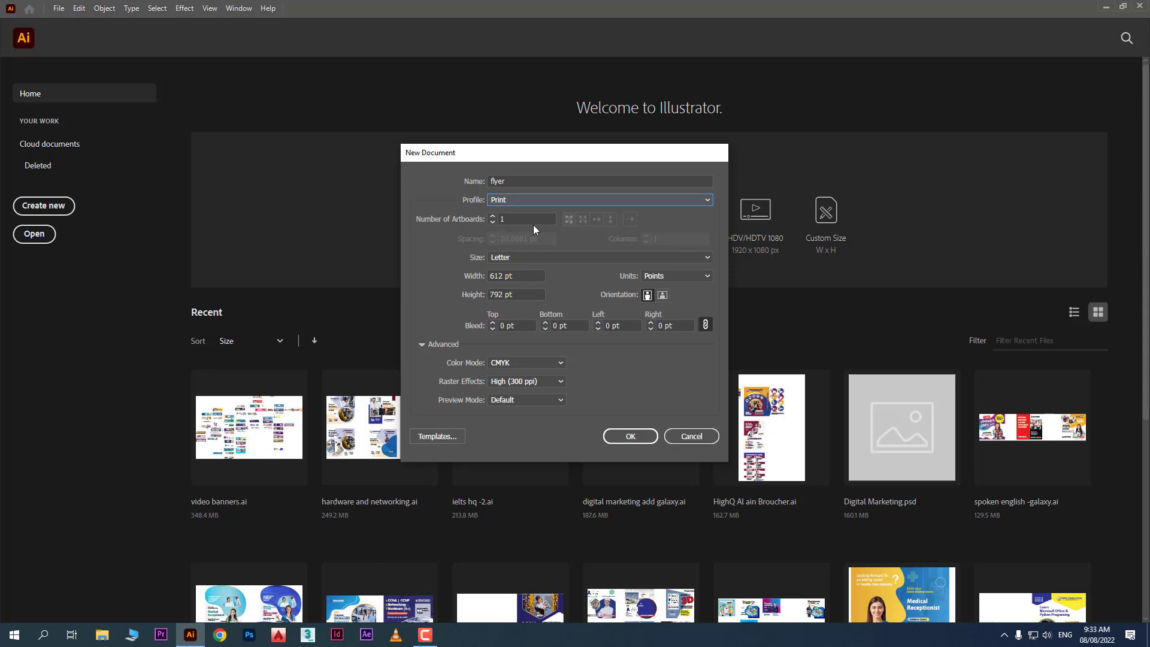
left_click(423, 344)
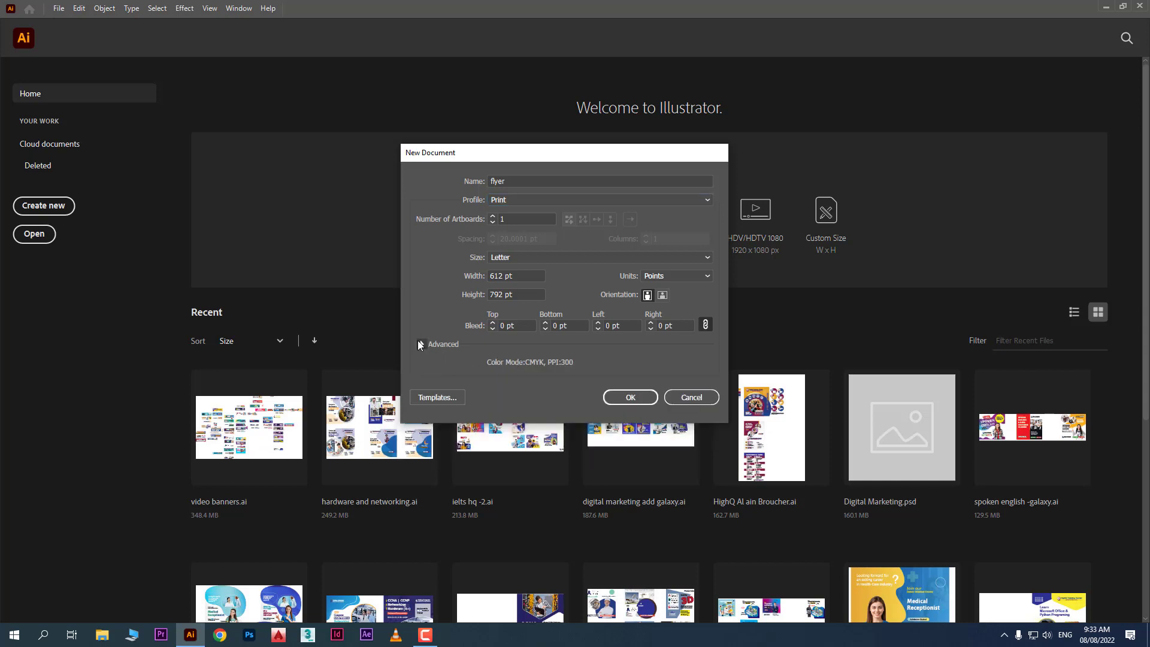
left_click(420, 344)
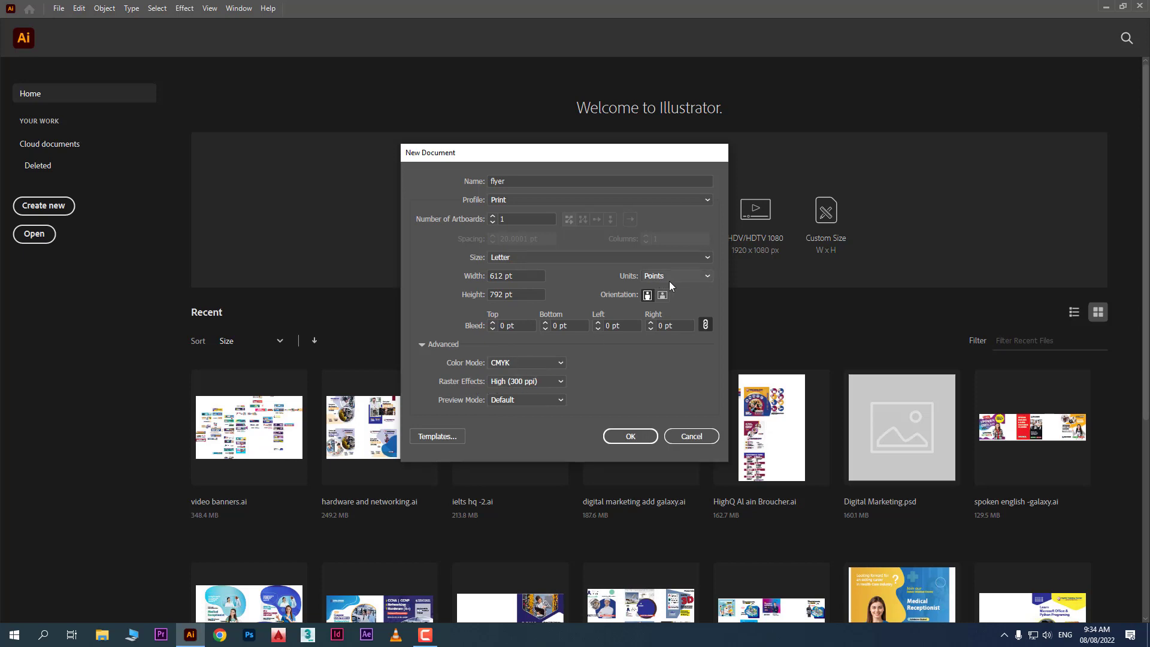
left_click(533, 204)
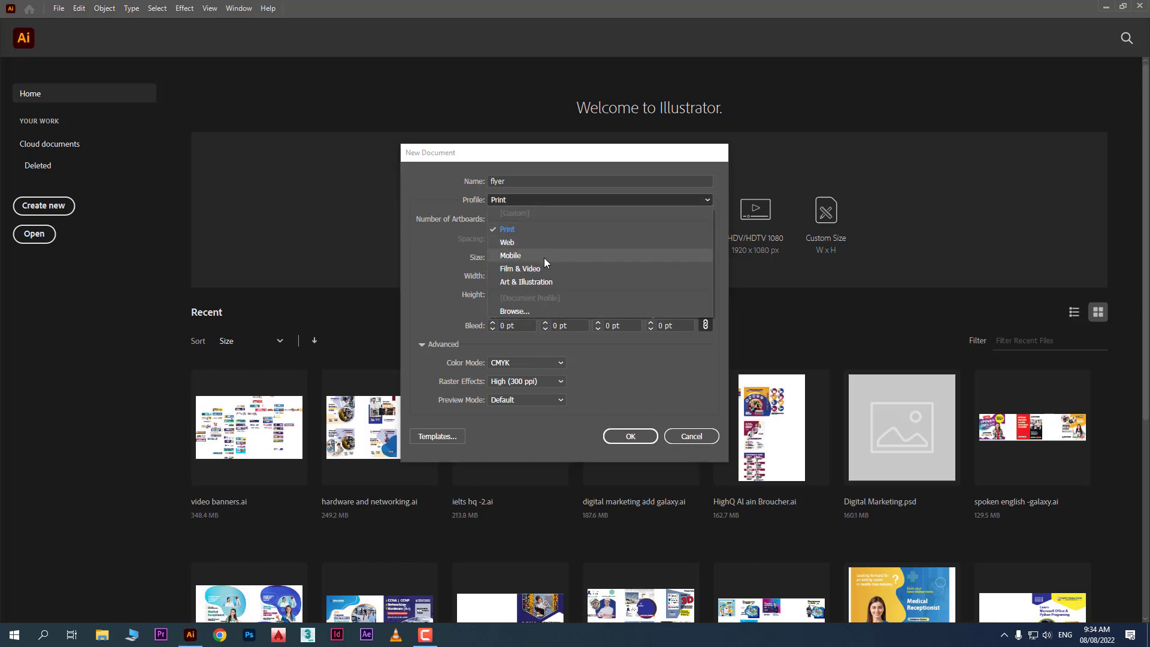
Try the Web profile, then return to Print and keep the units as Points
left_click(545, 242)
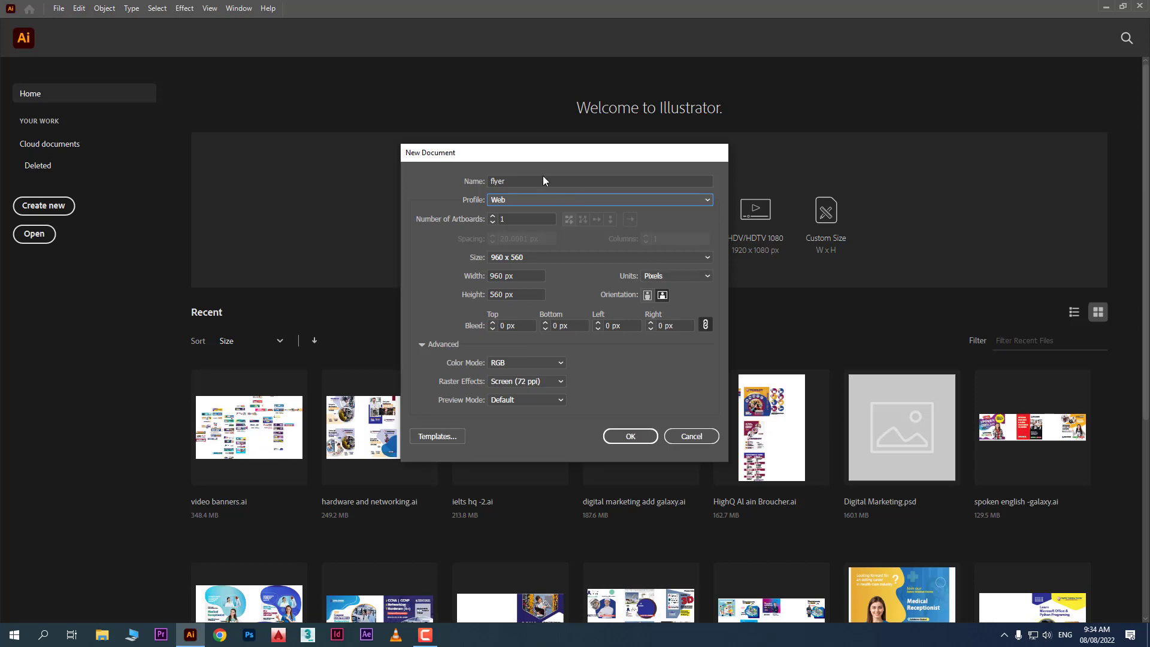
left_click(663, 276)
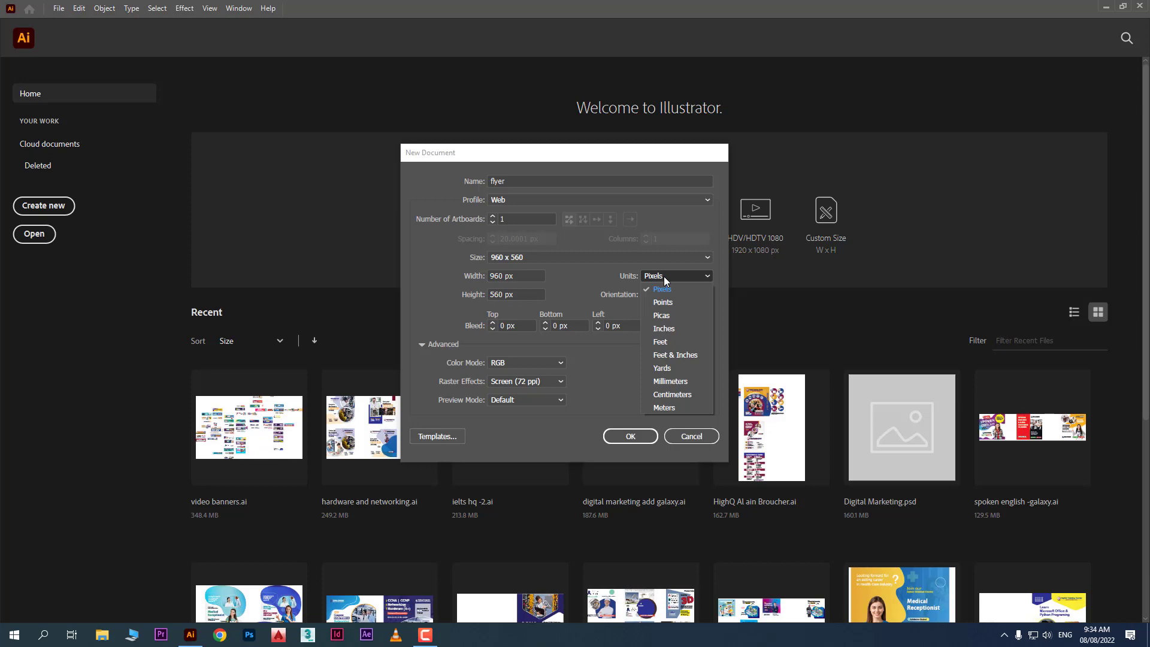
left_click(664, 276)
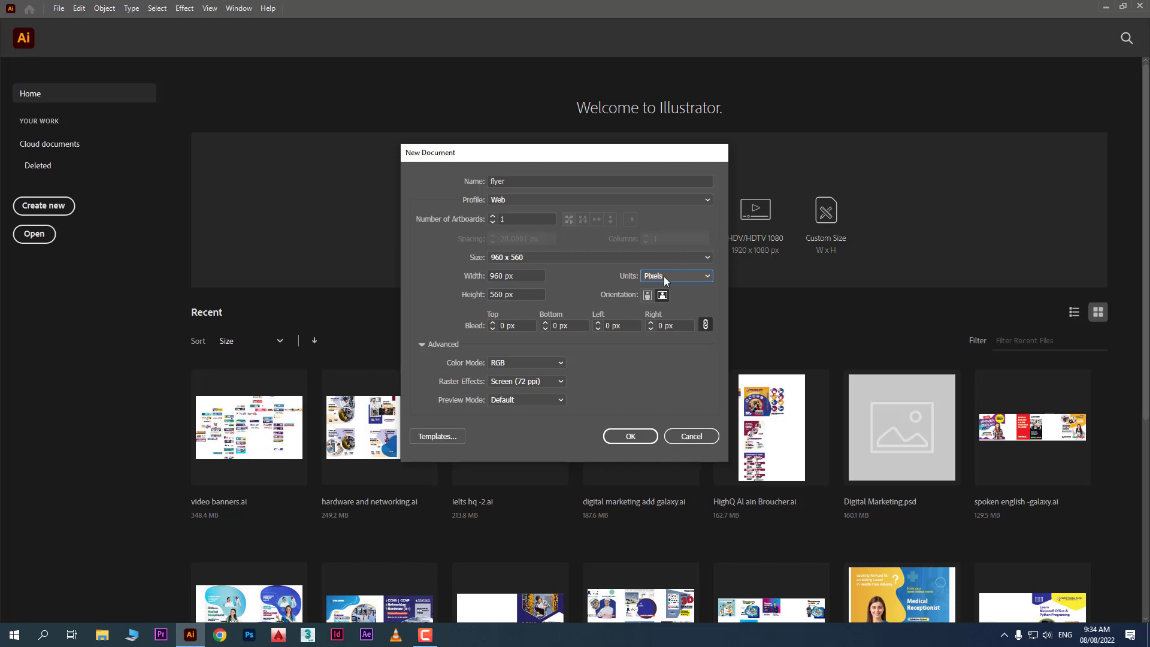
left_click(519, 199)
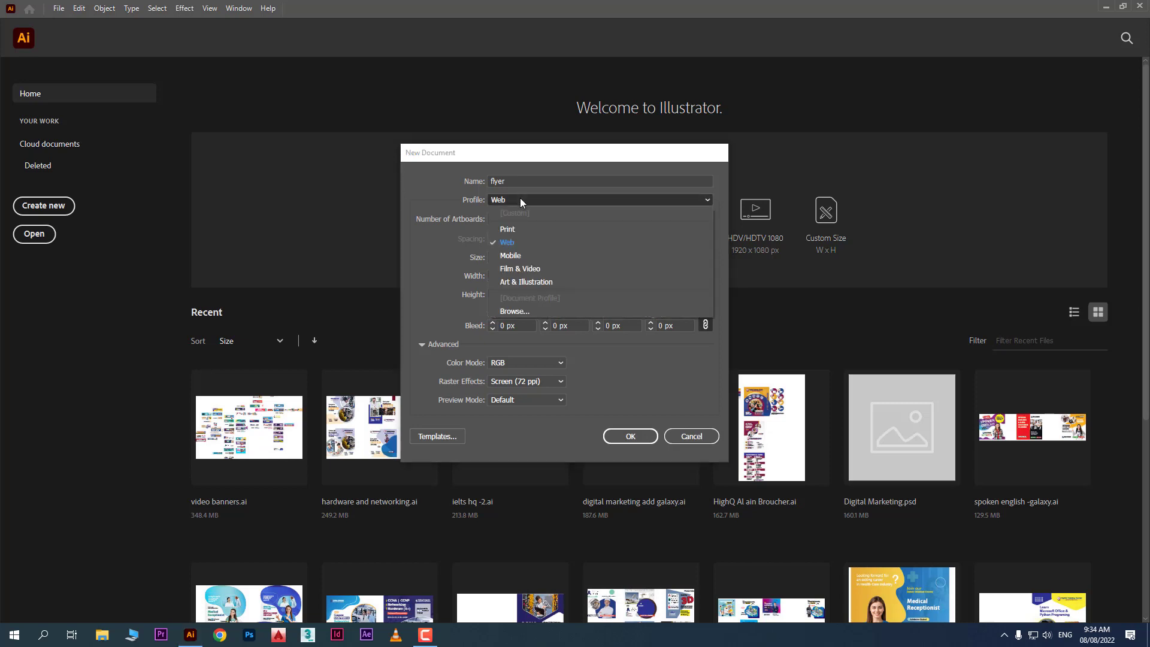
left_click(528, 228)
left_click(653, 275)
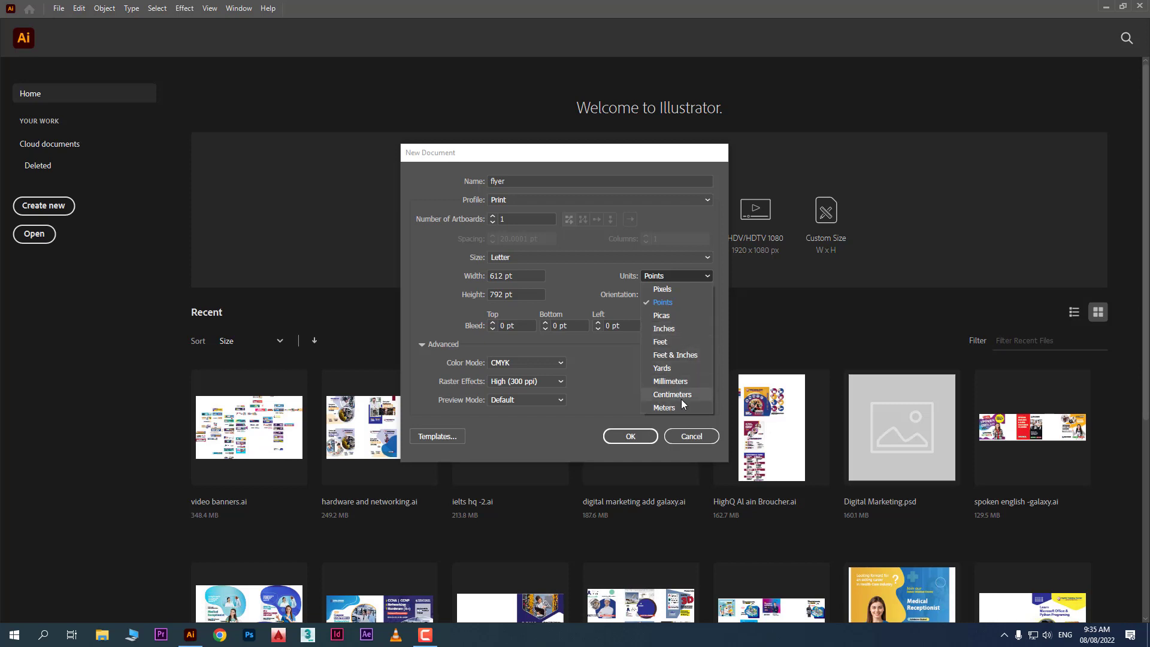
left_click(607, 398)
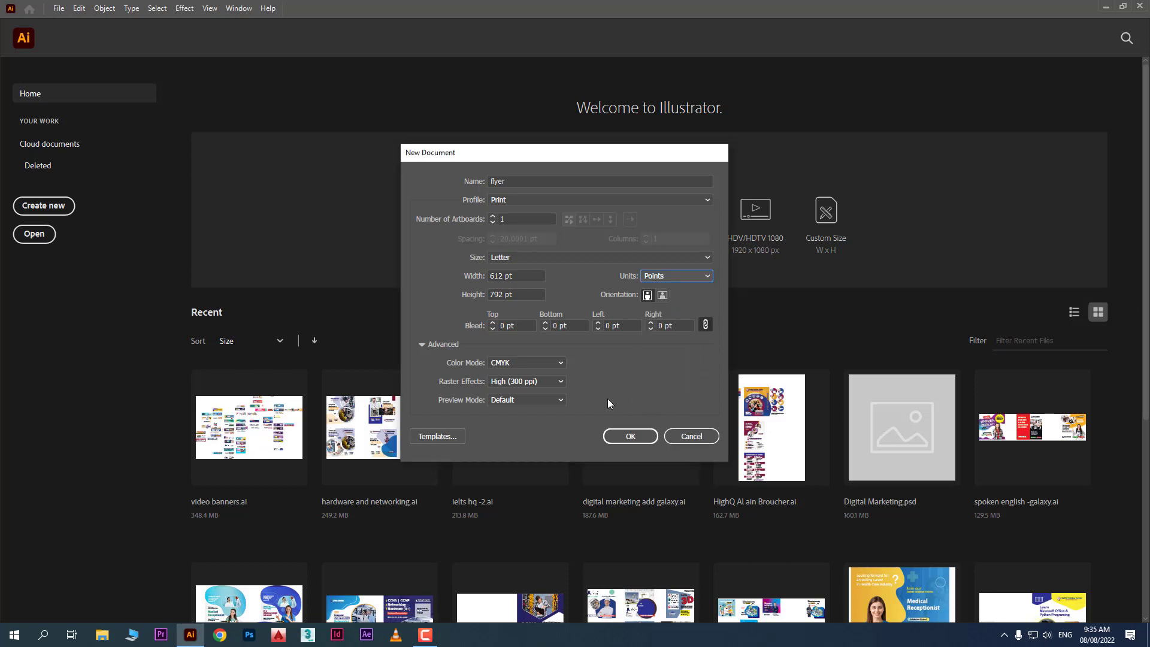
Open Chrome with a profile and search Google for 'page size'
left_click(217, 638)
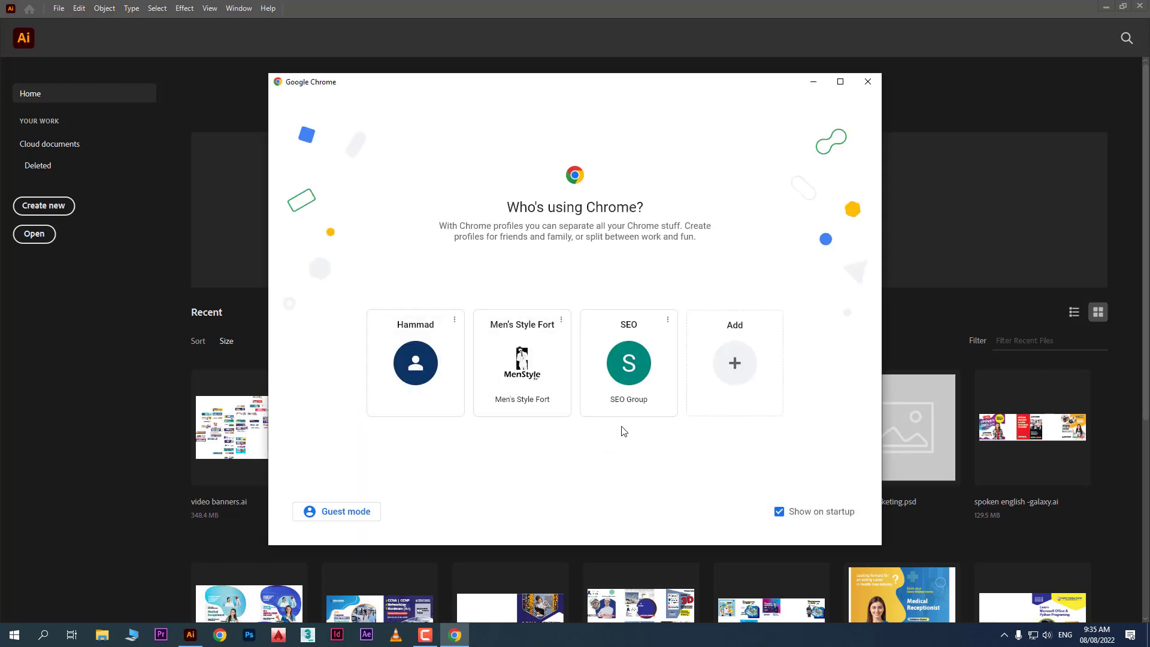
left_click(630, 380)
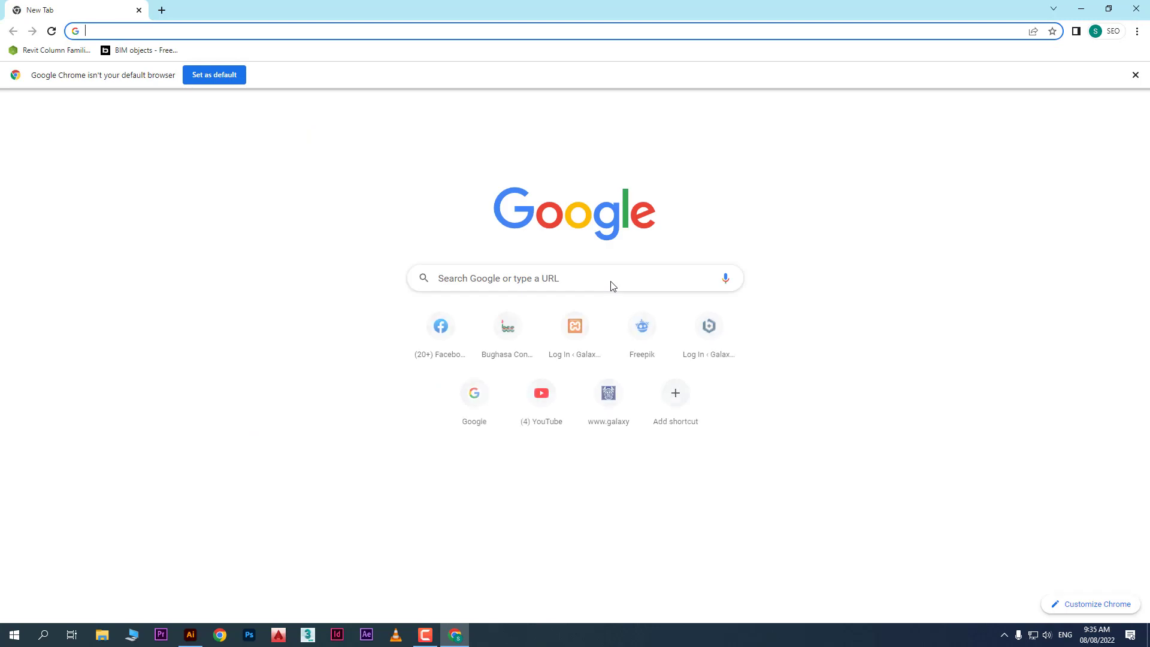
left_click(603, 274)
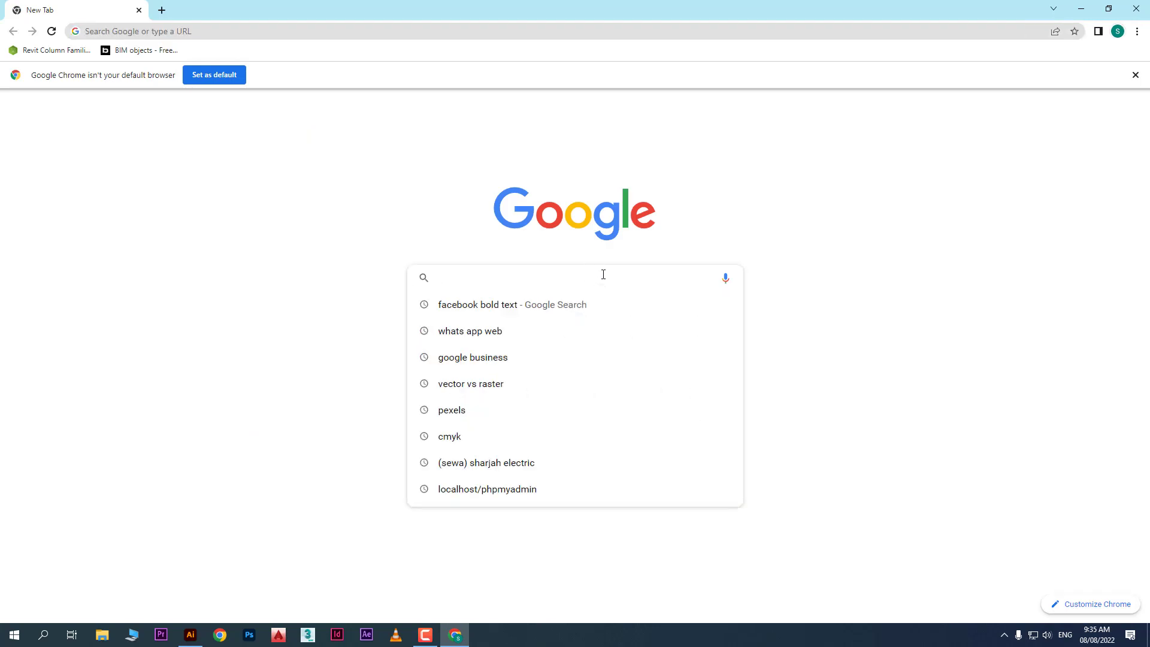
type("page size")
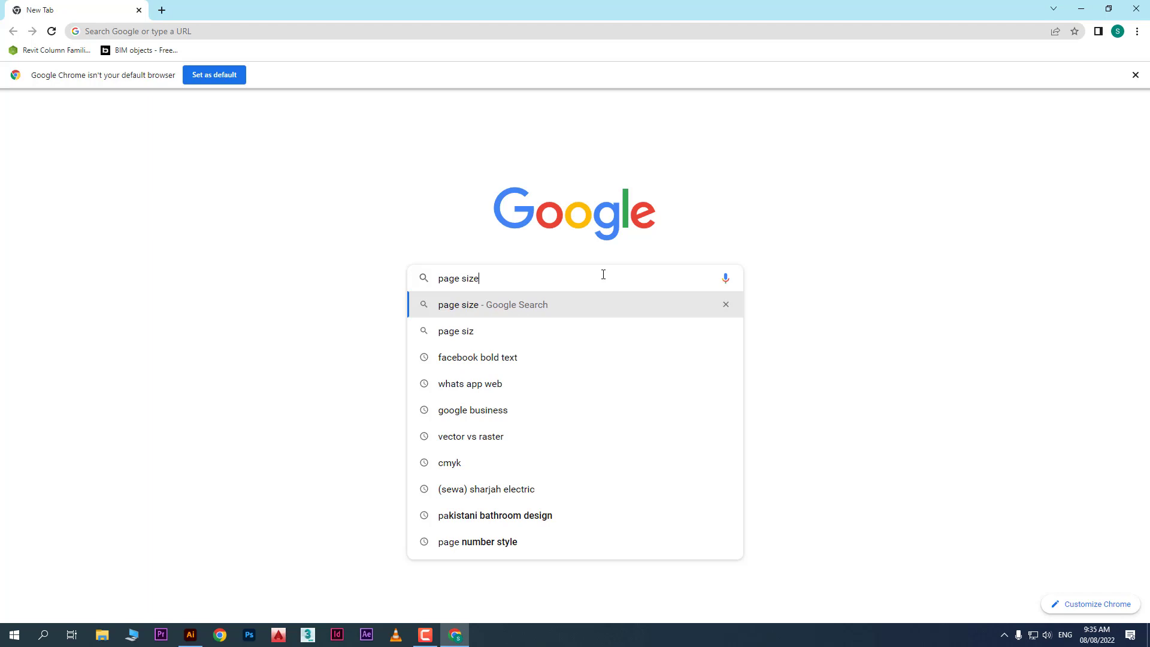
key("Return")
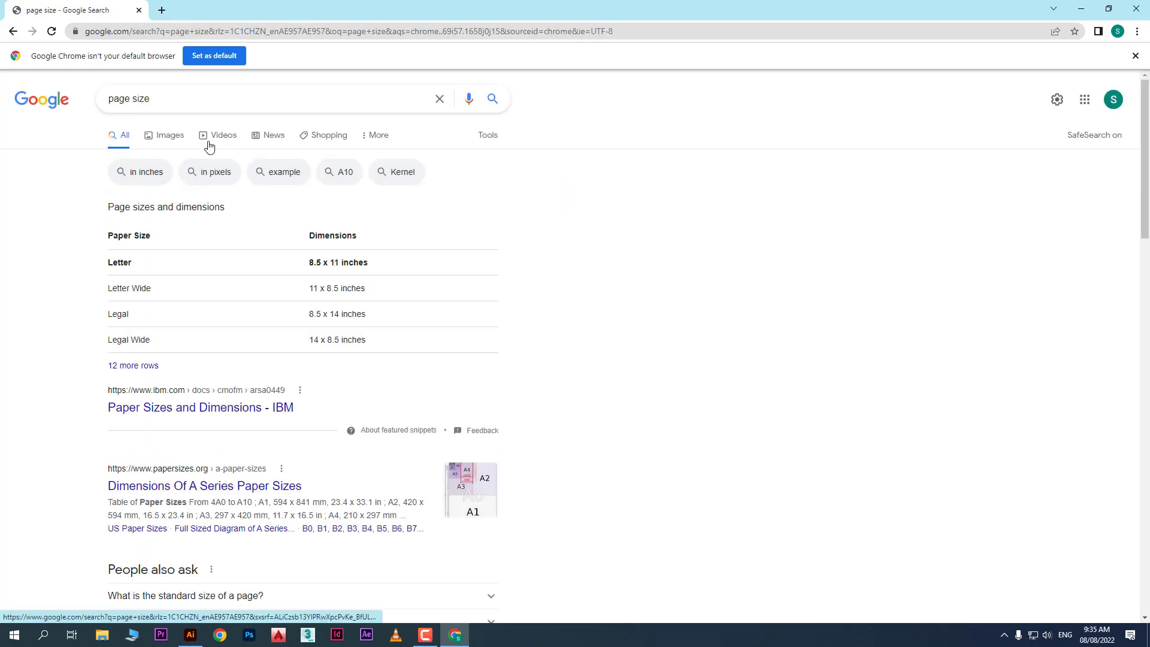
View 'page size' image results, previewing the Standard and International A0–A10 paper size charts
left_click(172, 138)
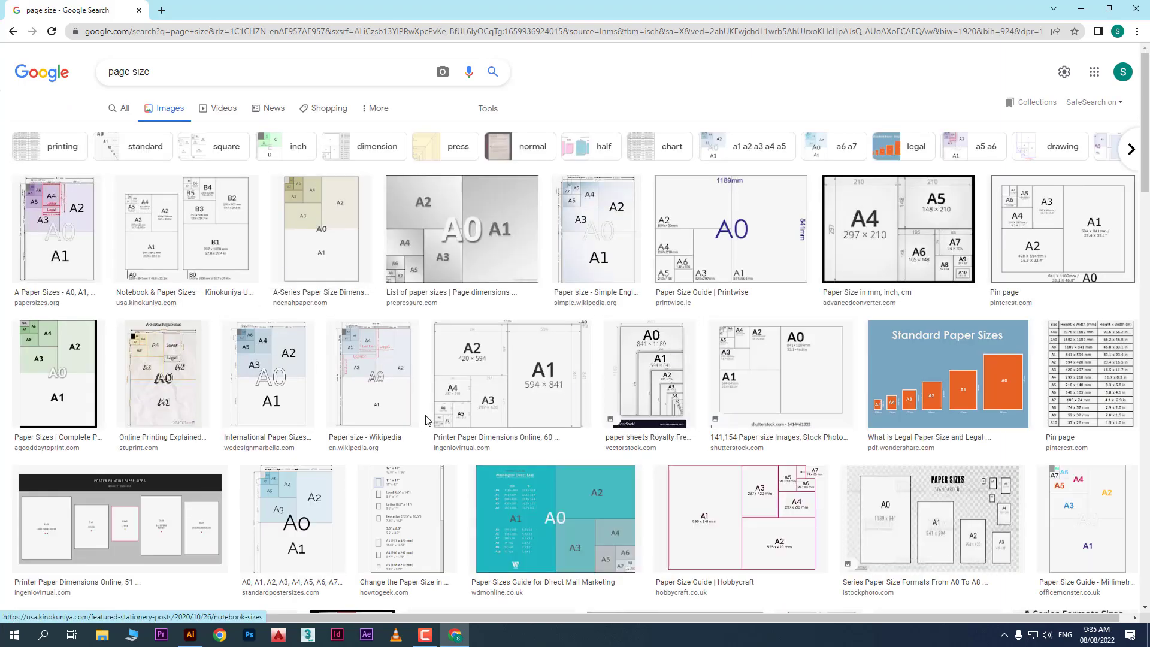
left_click(962, 419)
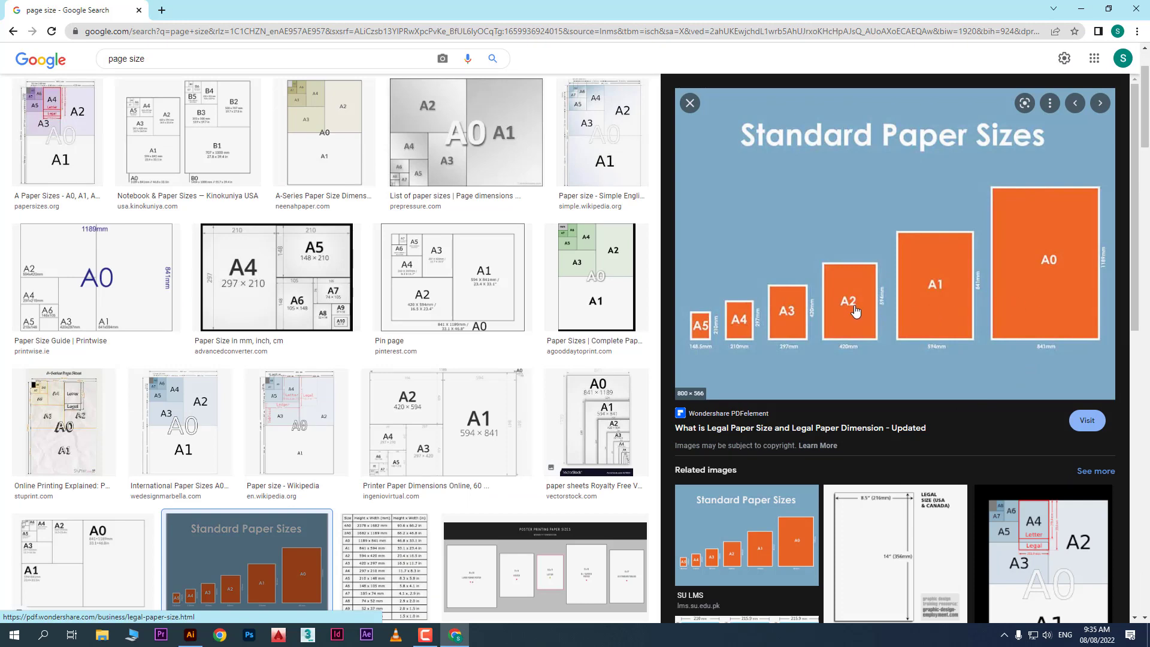
left_click(180, 419)
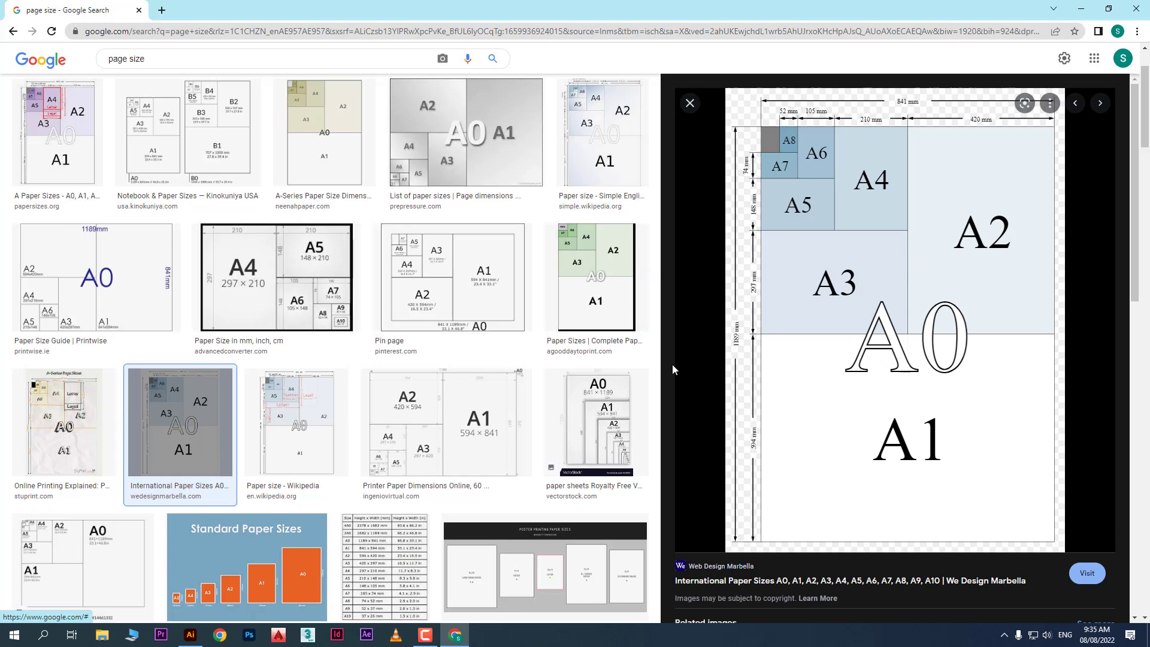
scroll(248, 326, "up", 3)
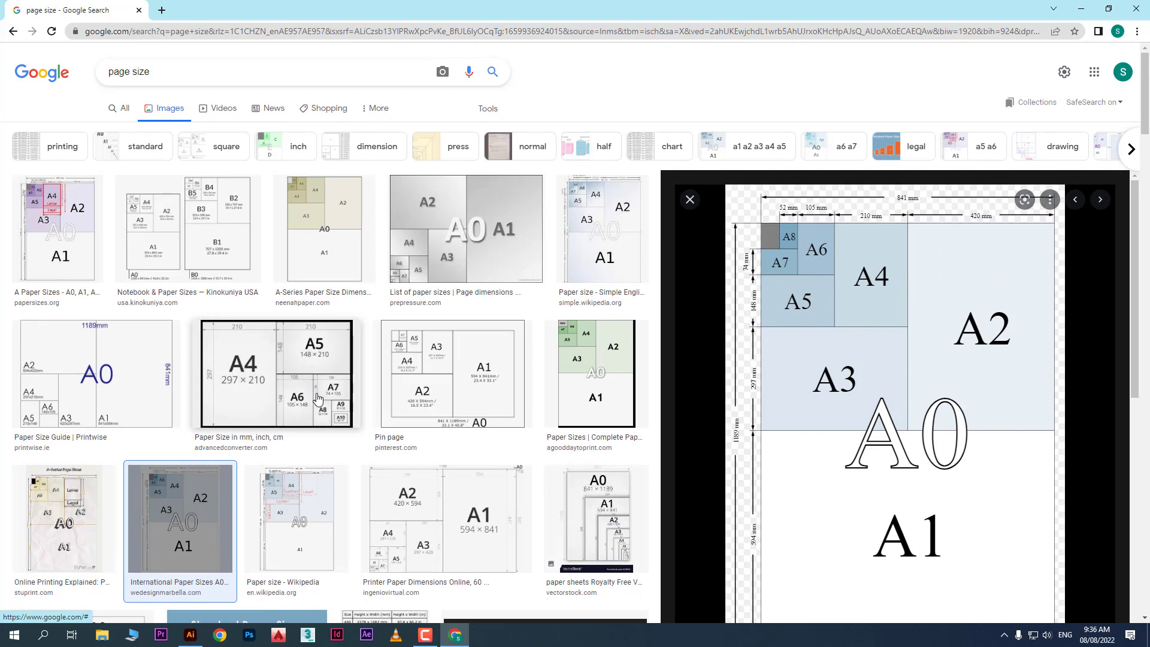
scroll(318, 400, "down", 3)
scroll(352, 354, "up", 3)
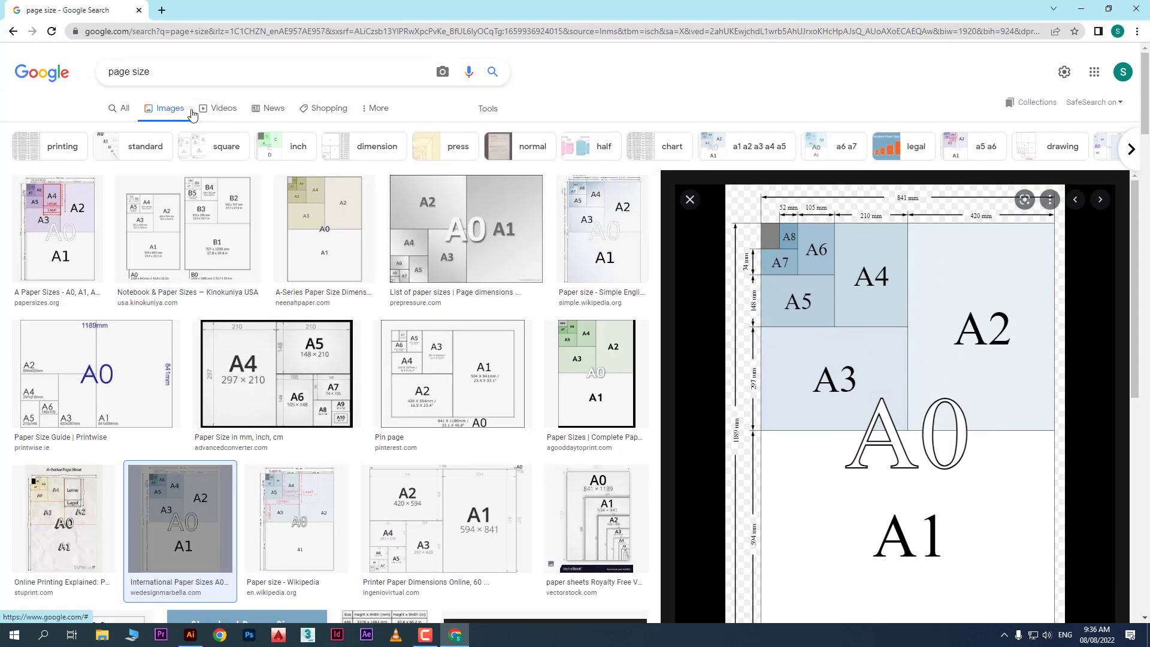
left_click(146, 71)
triple_click(146, 70)
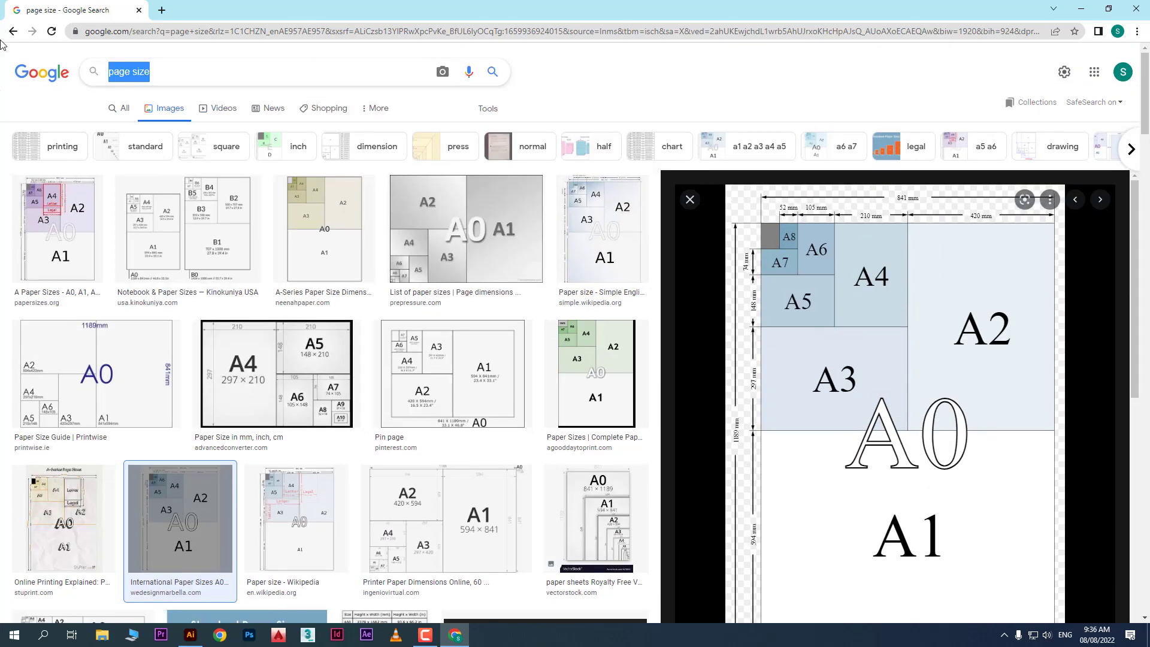
Search images for 'post size', preview three Instagram size guides, then return to Illustrator
type("post siz")
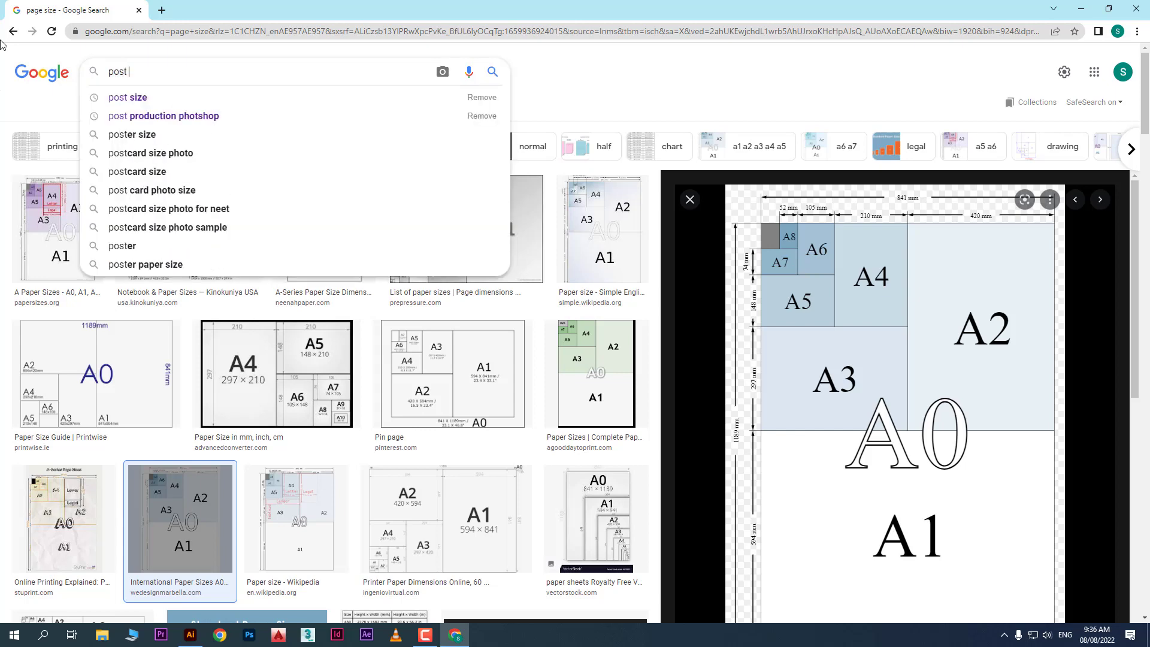
type("e")
key("Return")
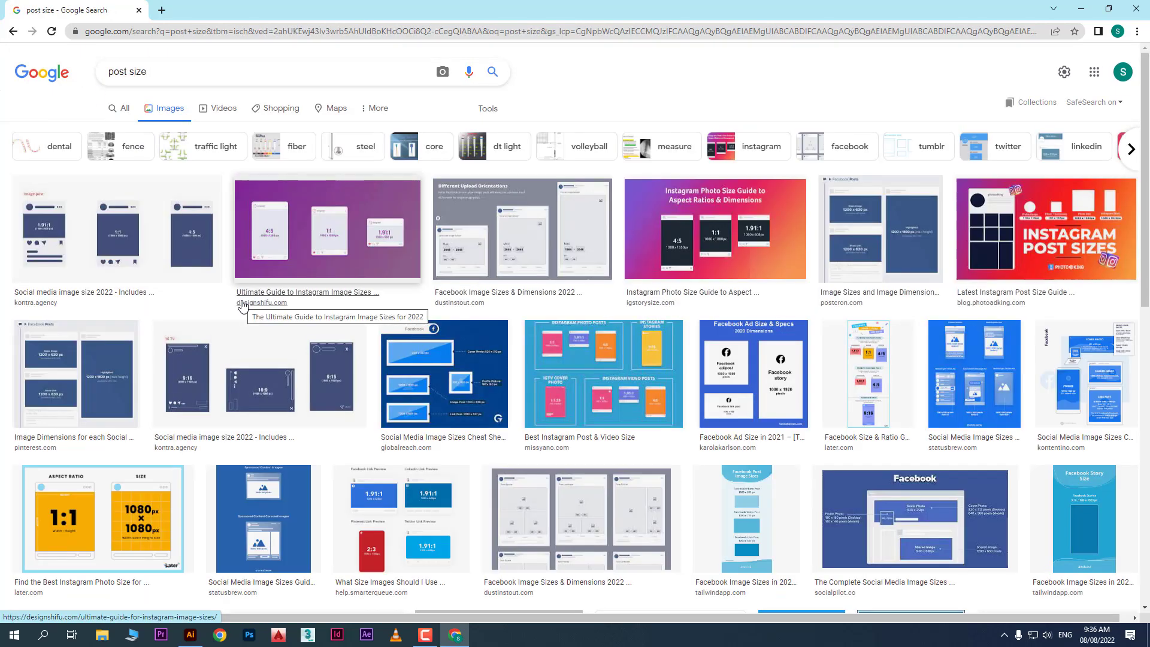
left_click(118, 526)
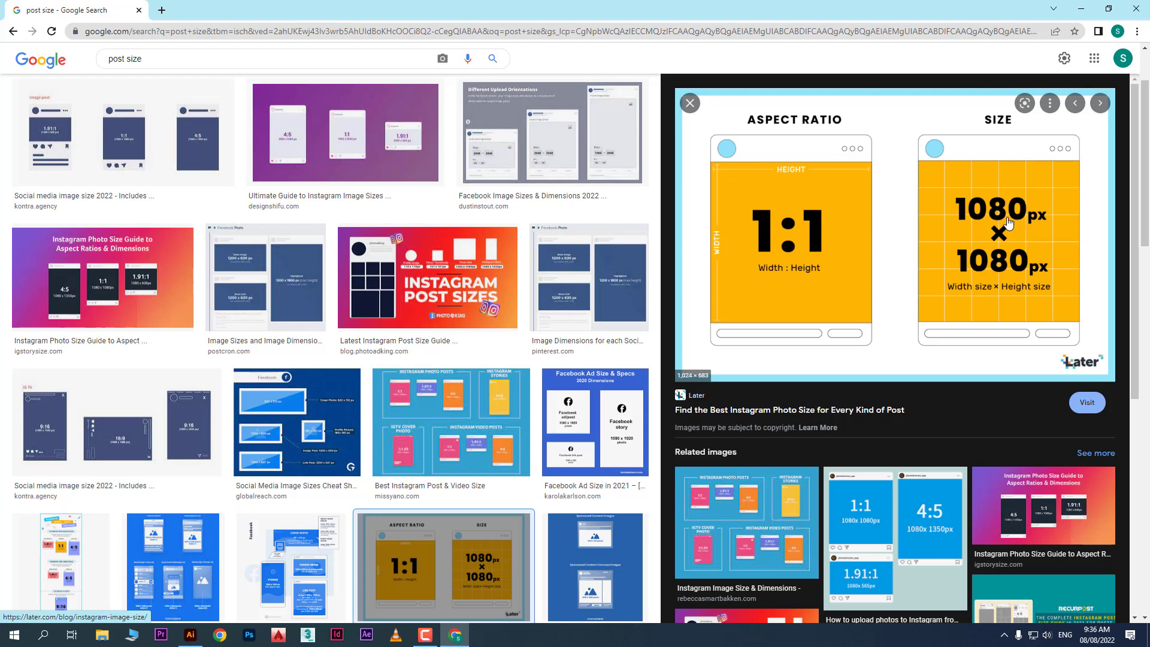
left_click(1016, 488)
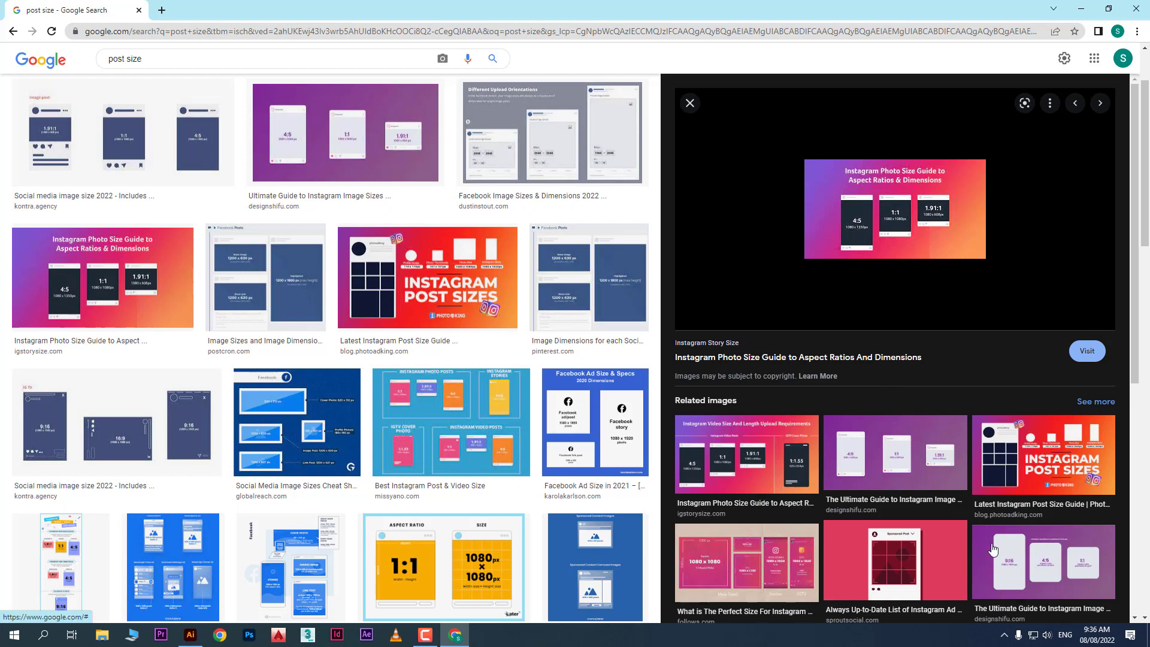
left_click(1017, 550)
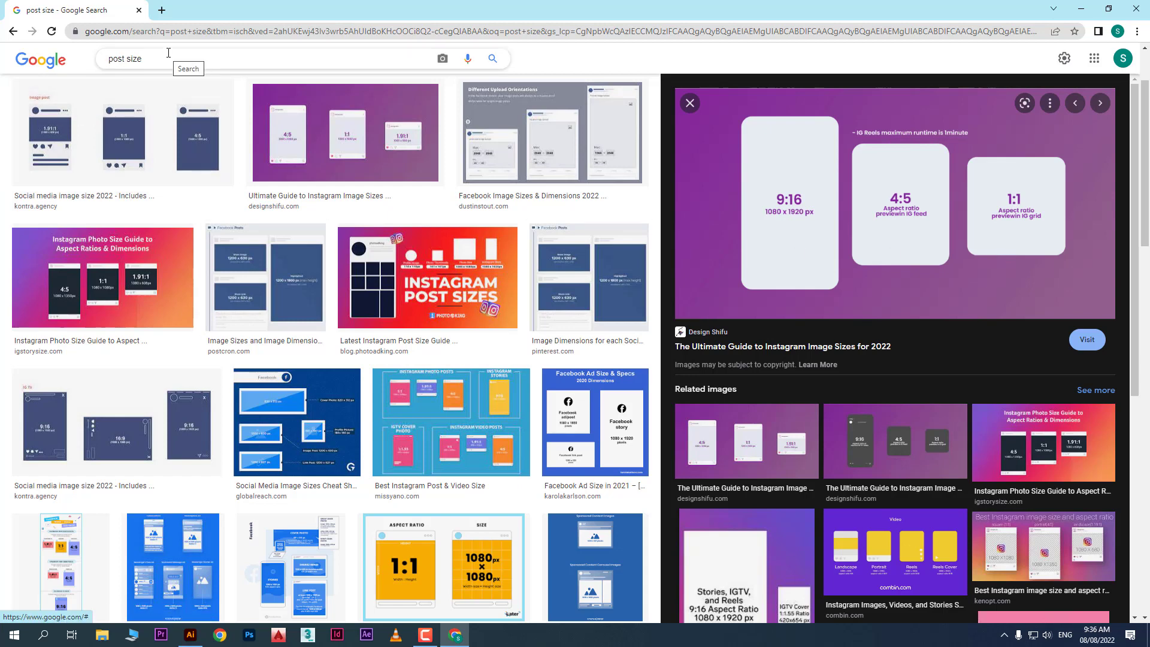
left_click(191, 635)
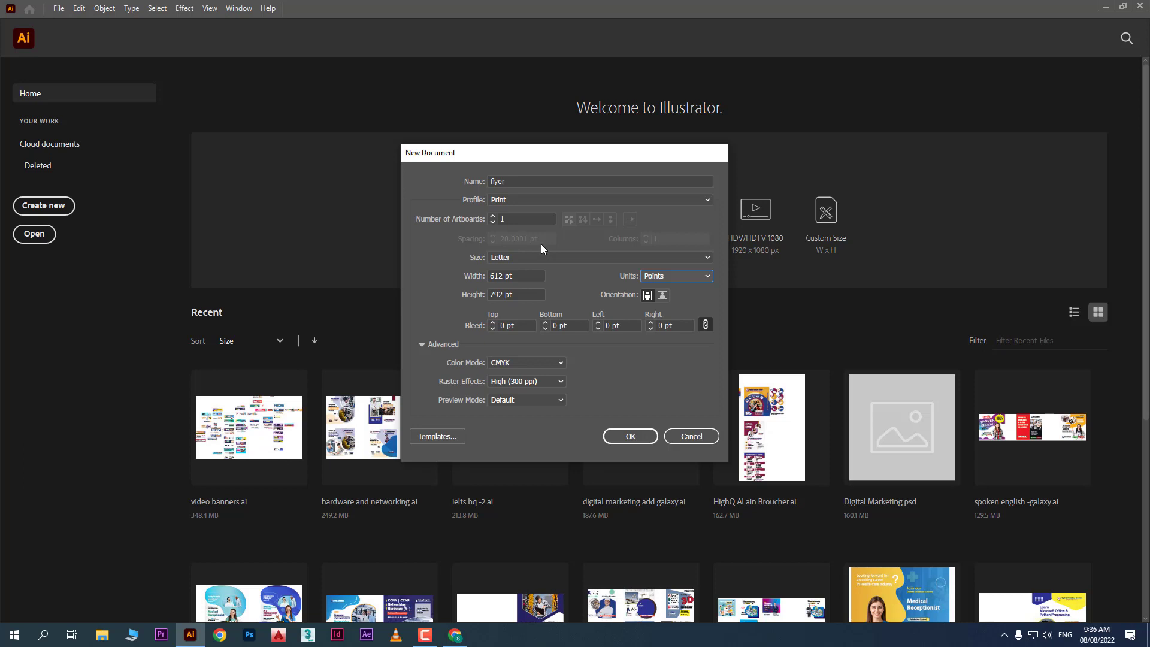
Set the number of artboards to 2
left_click(507, 219)
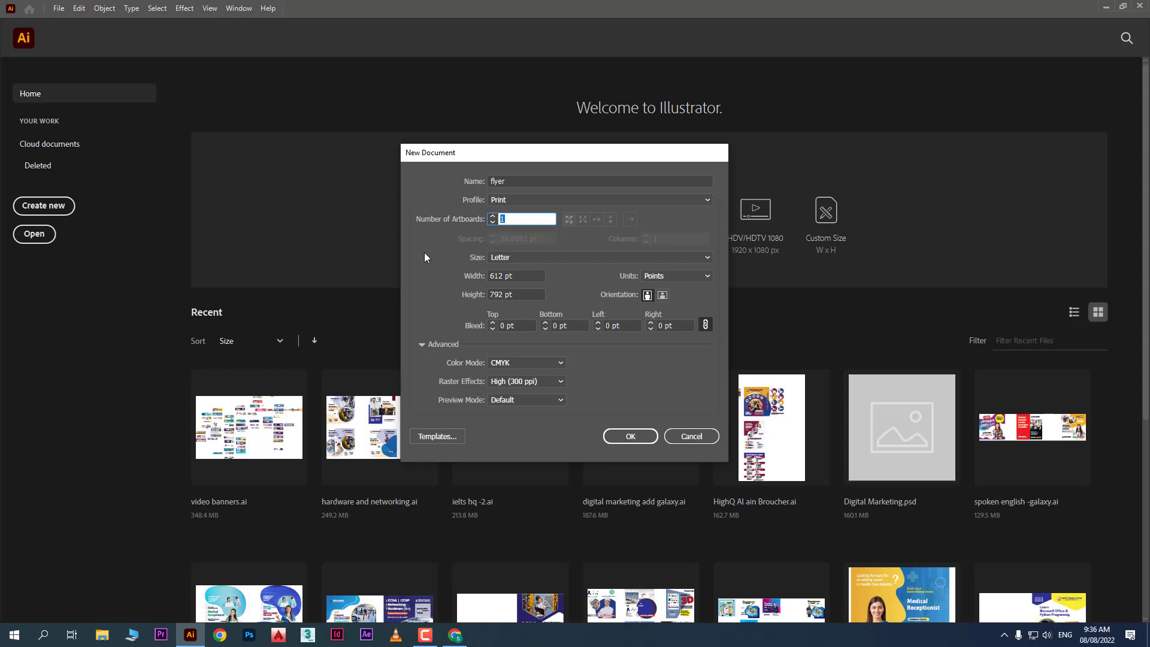
type("2")
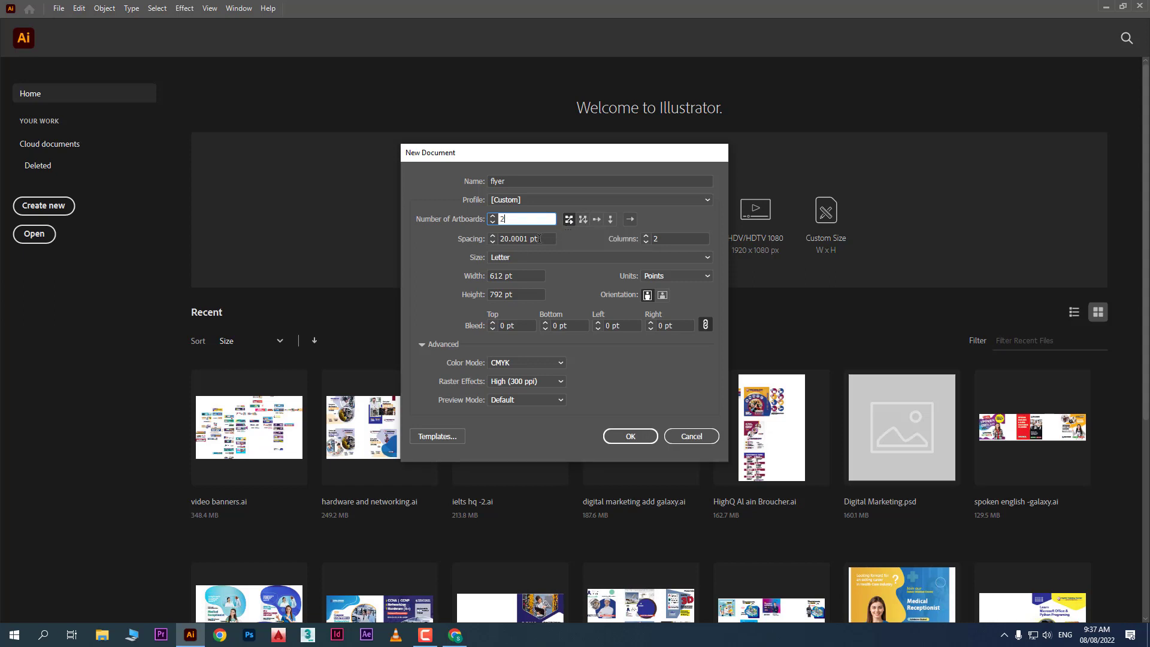
left_click_drag(544, 239, 487, 236)
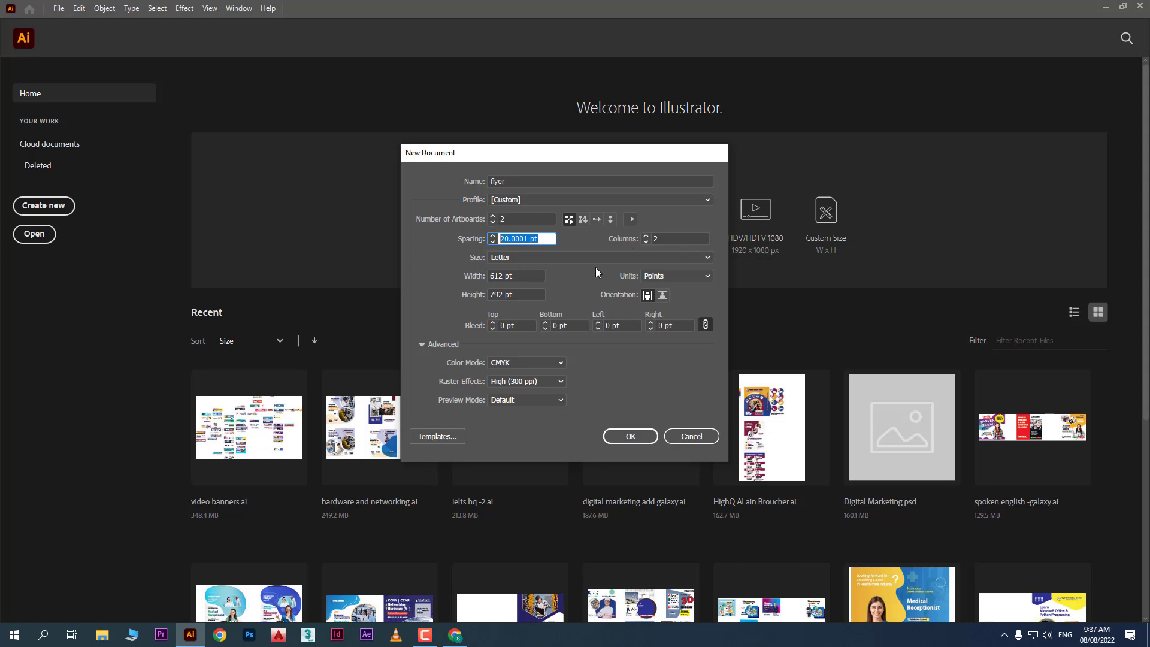
Make the artboards A4 in centimeters, create the flyer document, and return Home
left_click(534, 259)
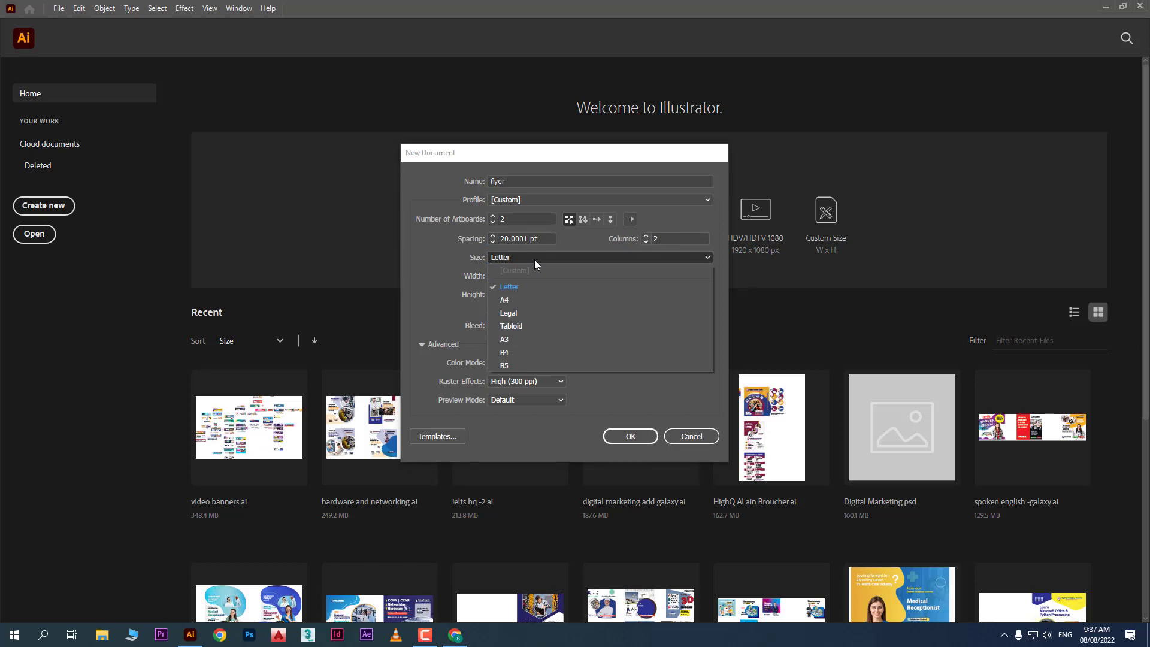
left_click(521, 299)
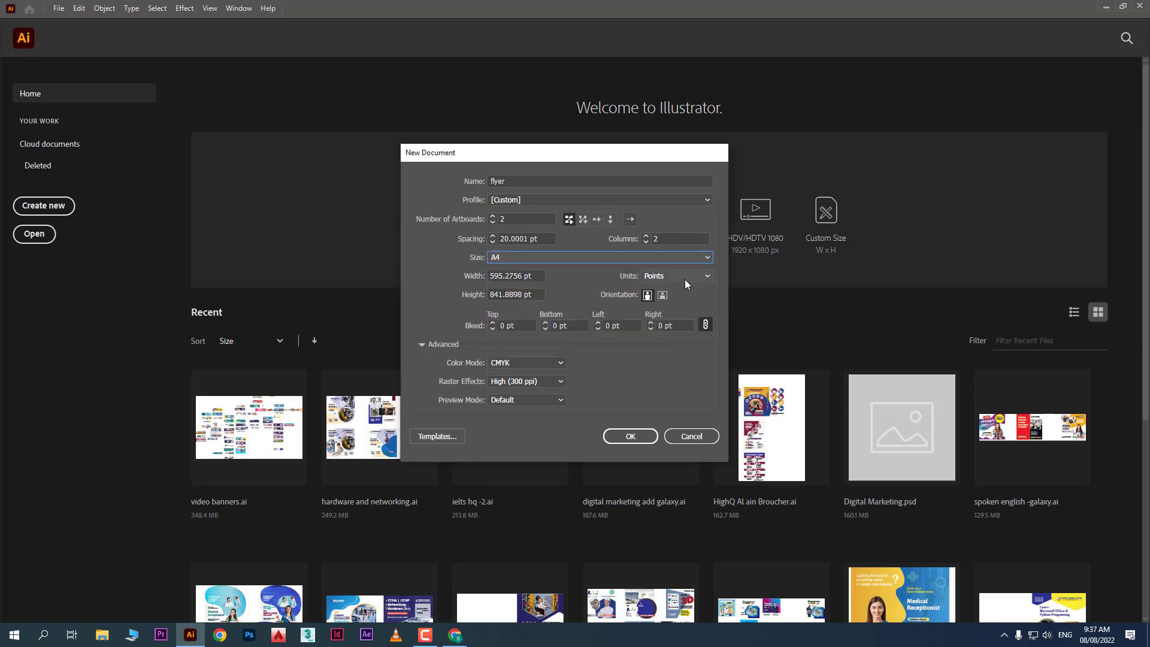
left_click(702, 273)
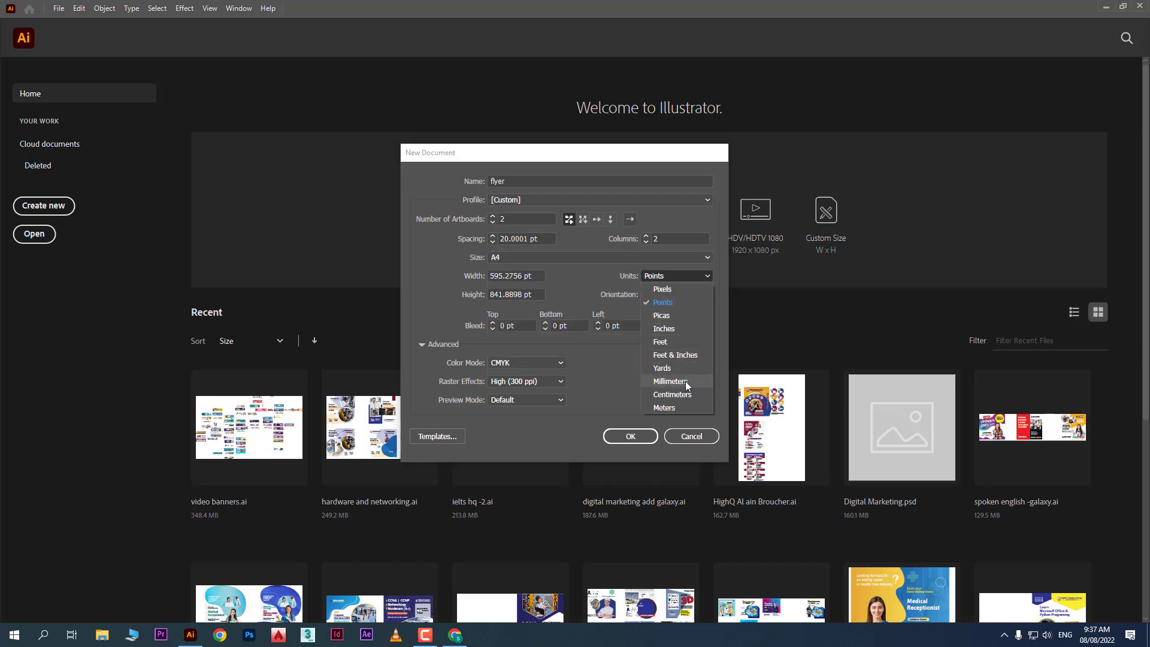
left_click(689, 397)
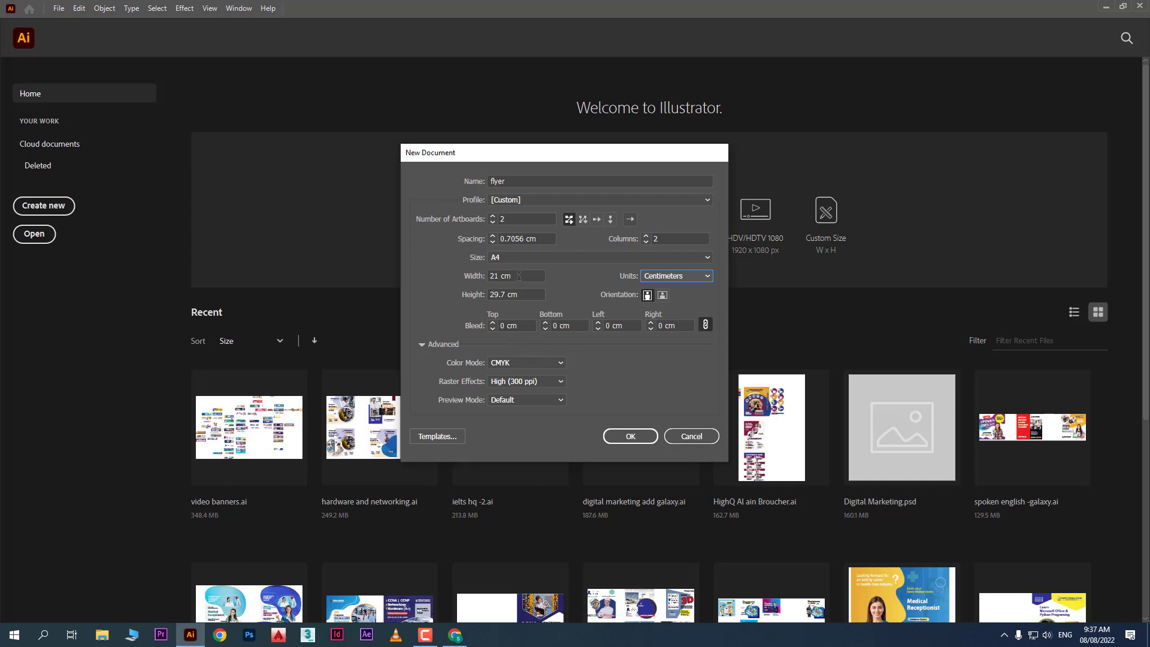
left_click_drag(518, 275, 425, 289)
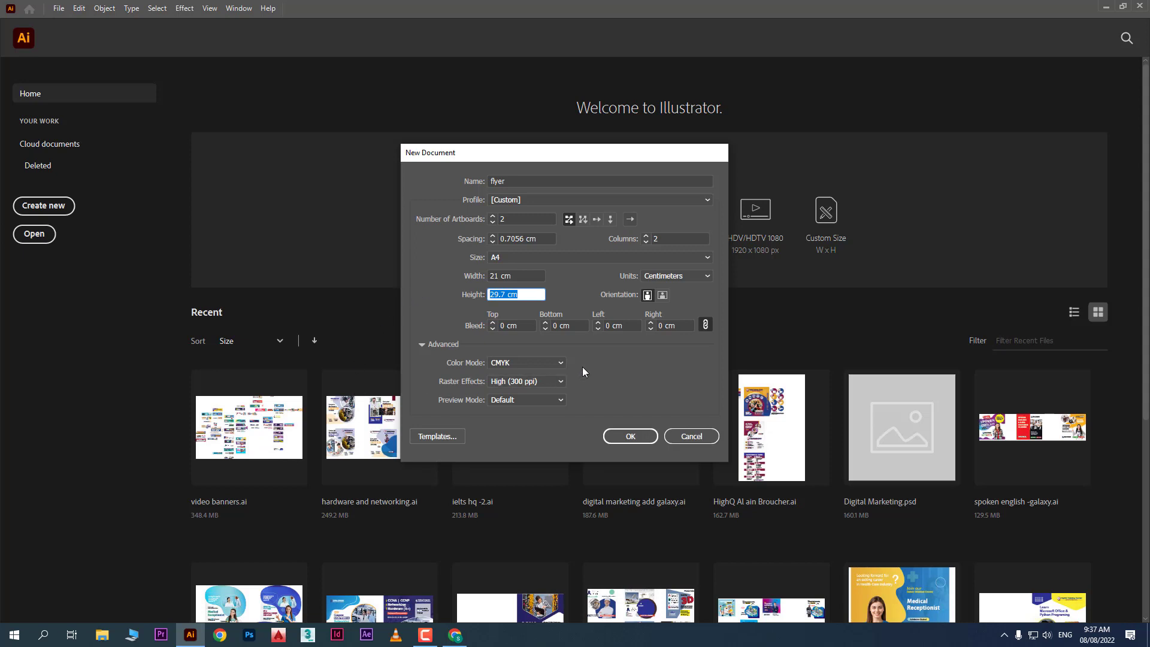
left_click(639, 437)
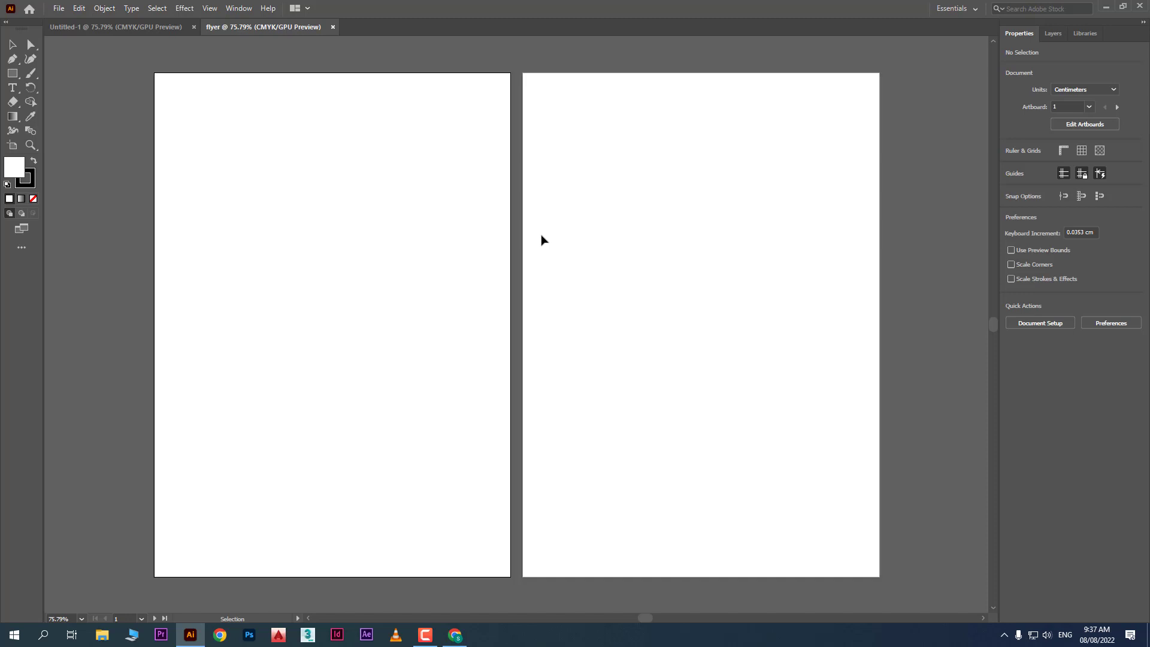
left_click(29, 12)
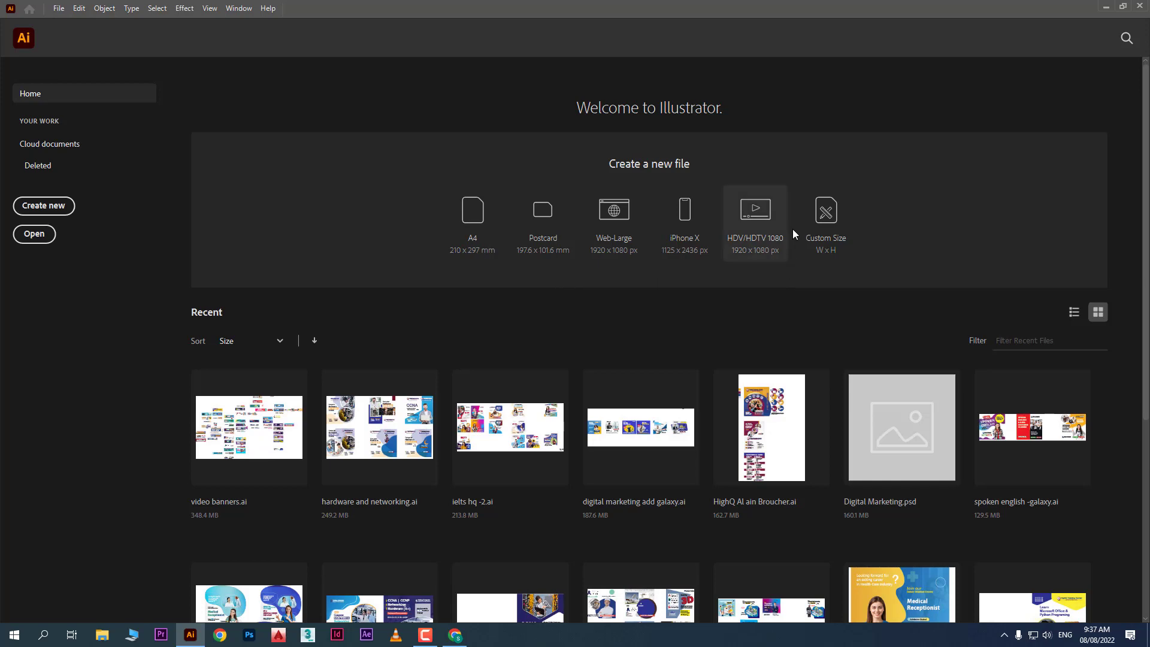
Start a new custom-size document with the Print profile in centimeters
left_click(829, 217)
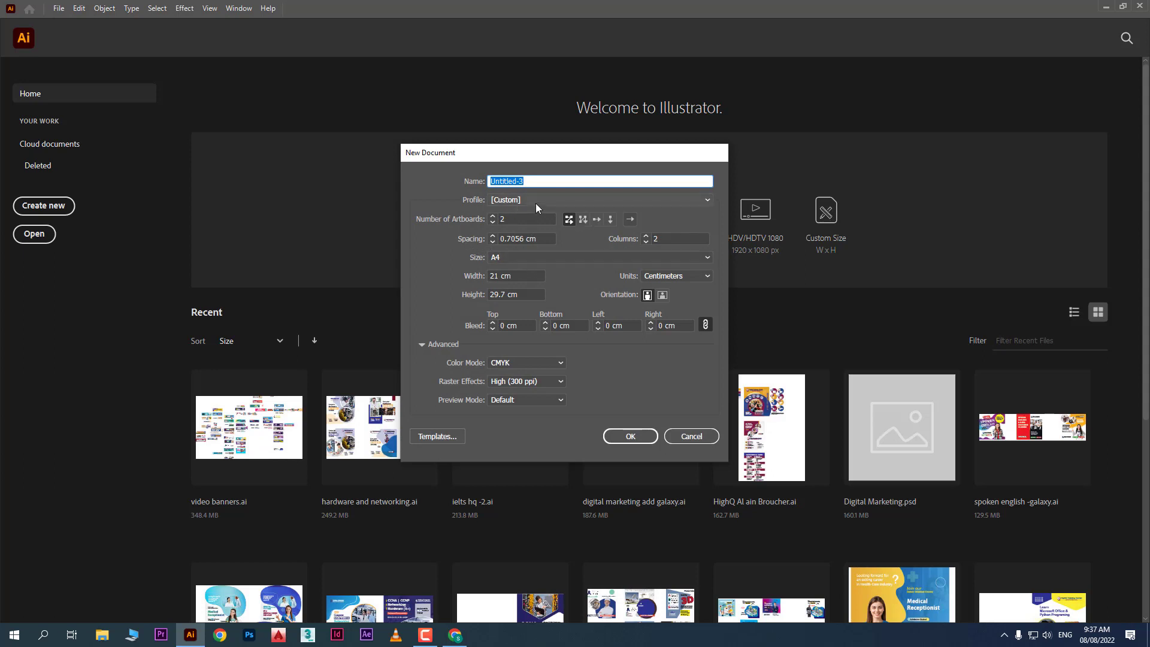
left_click(516, 200)
left_click(526, 224)
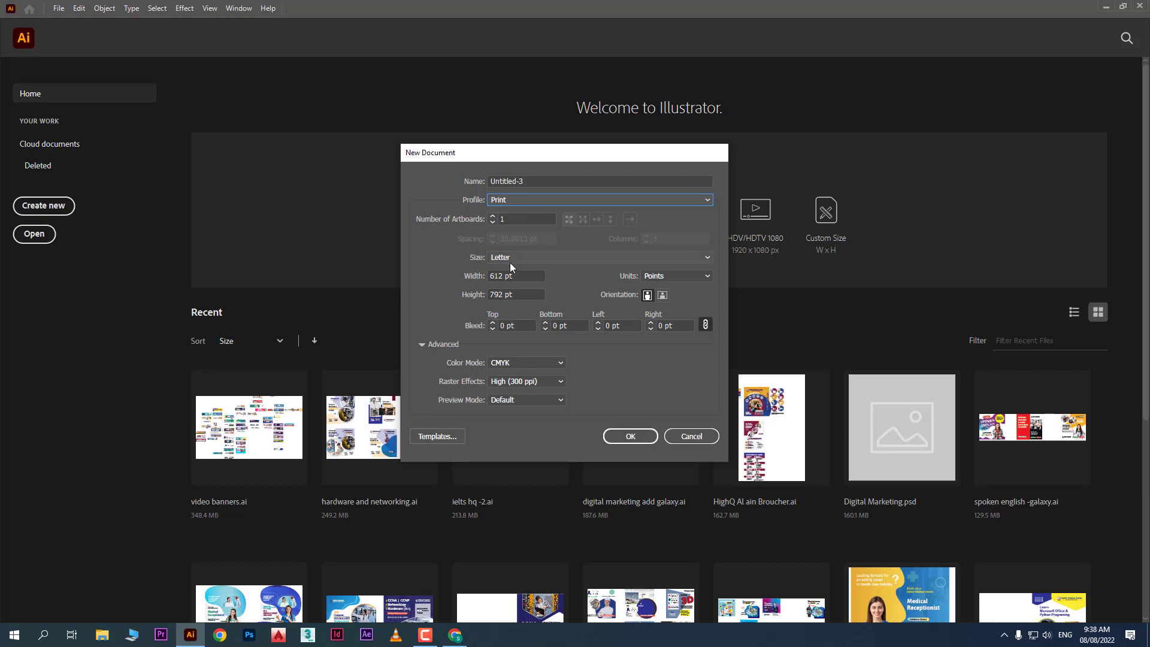
left_click(689, 277)
left_click(691, 398)
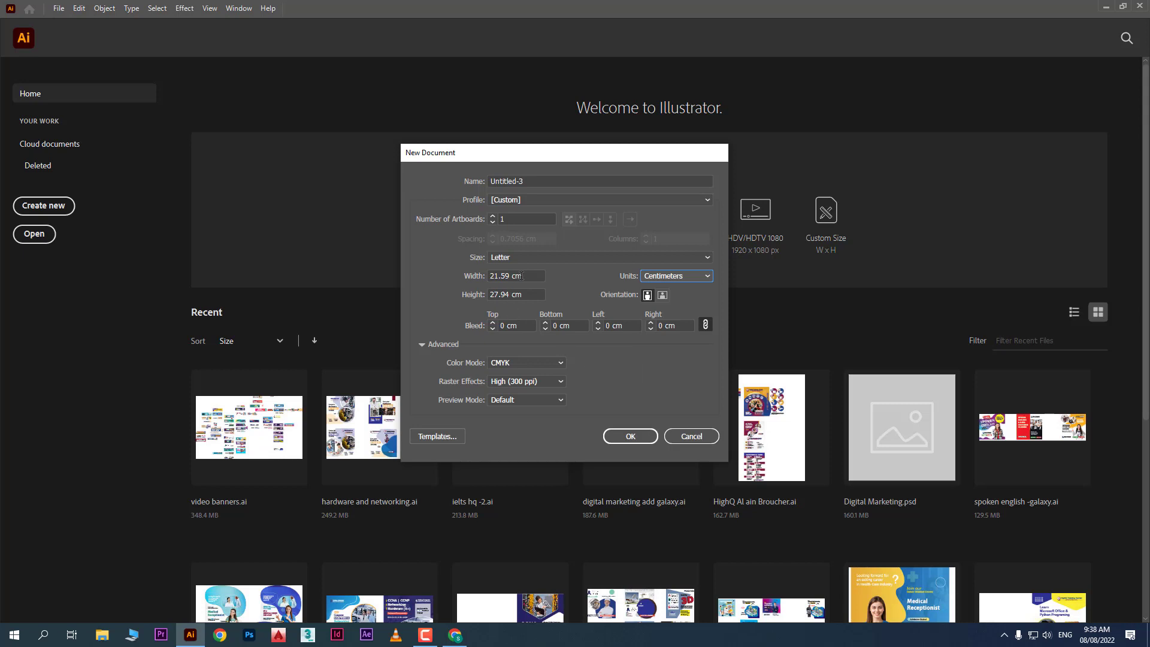
Halve Width and Height to 10.795 x 13.97 cm, then return to Chrome's image search
left_click_drag(535, 275, 480, 273)
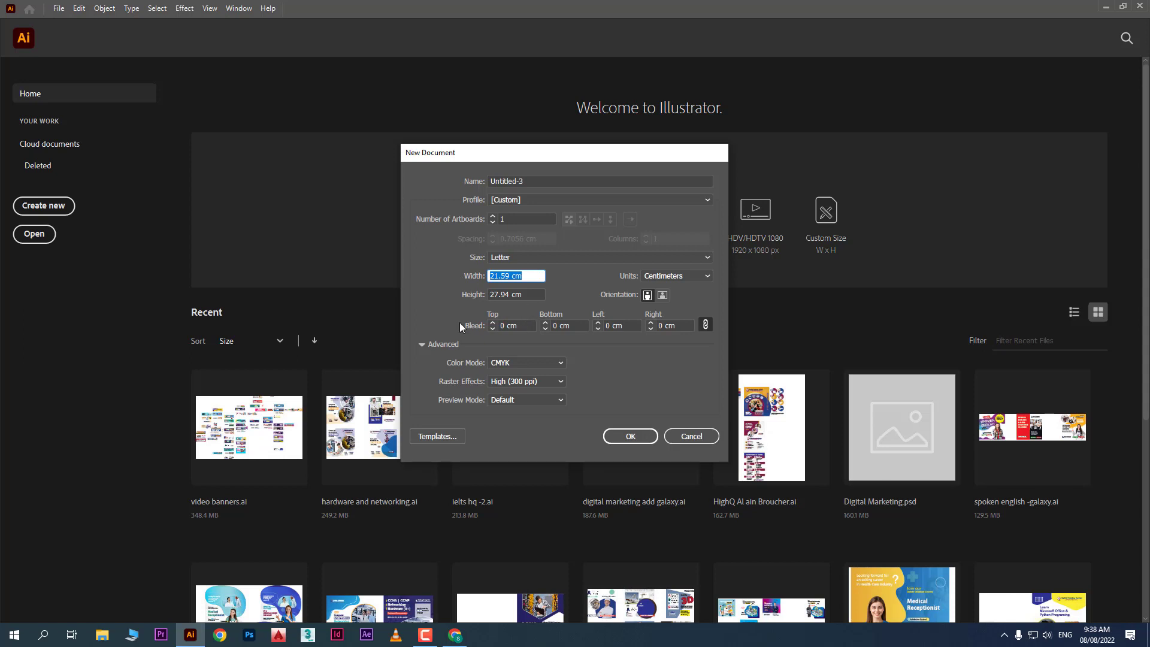
left_click(535, 276)
type("/2")
left_click(534, 293)
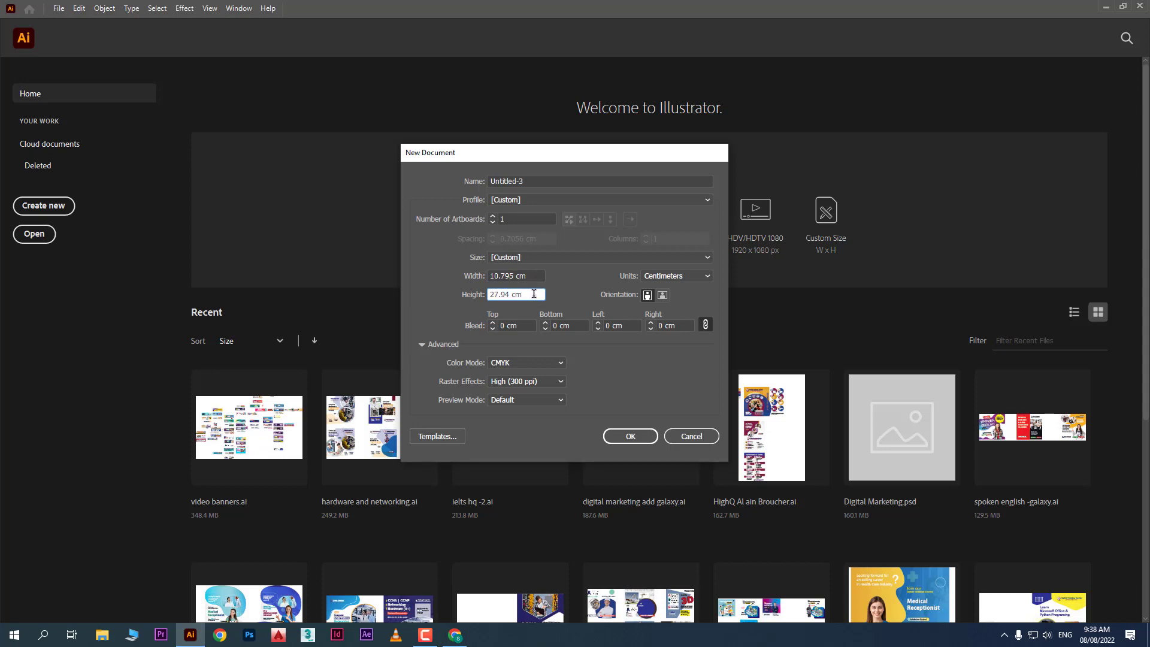
type("/2")
left_click(538, 276)
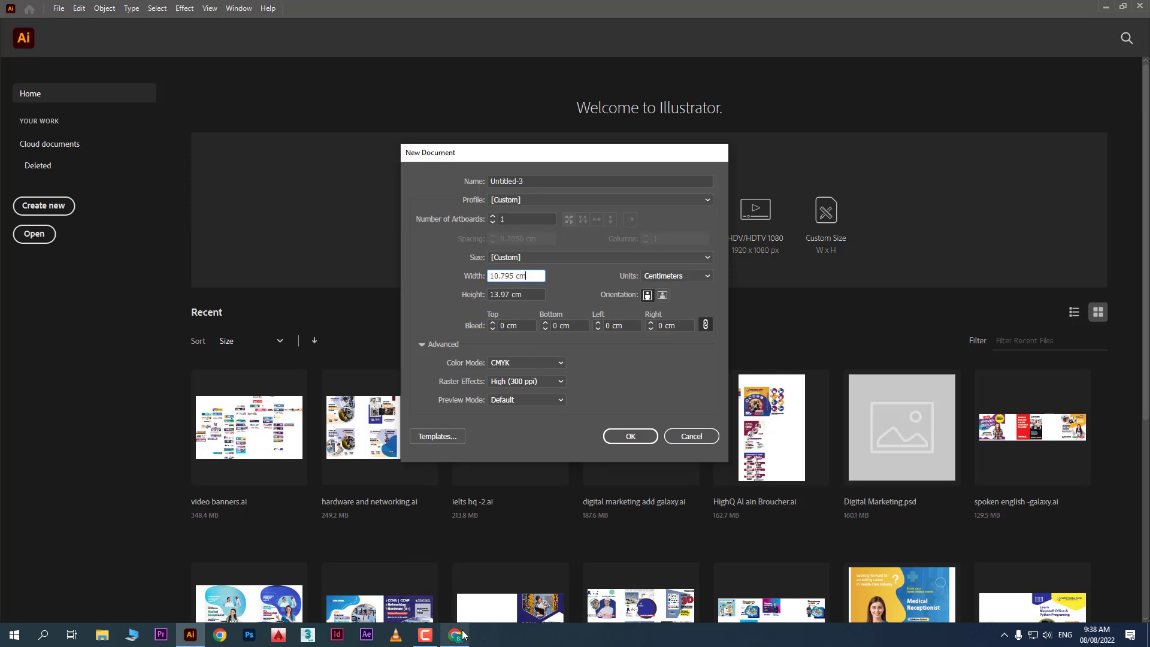
left_click(459, 636)
left_click(120, 58)
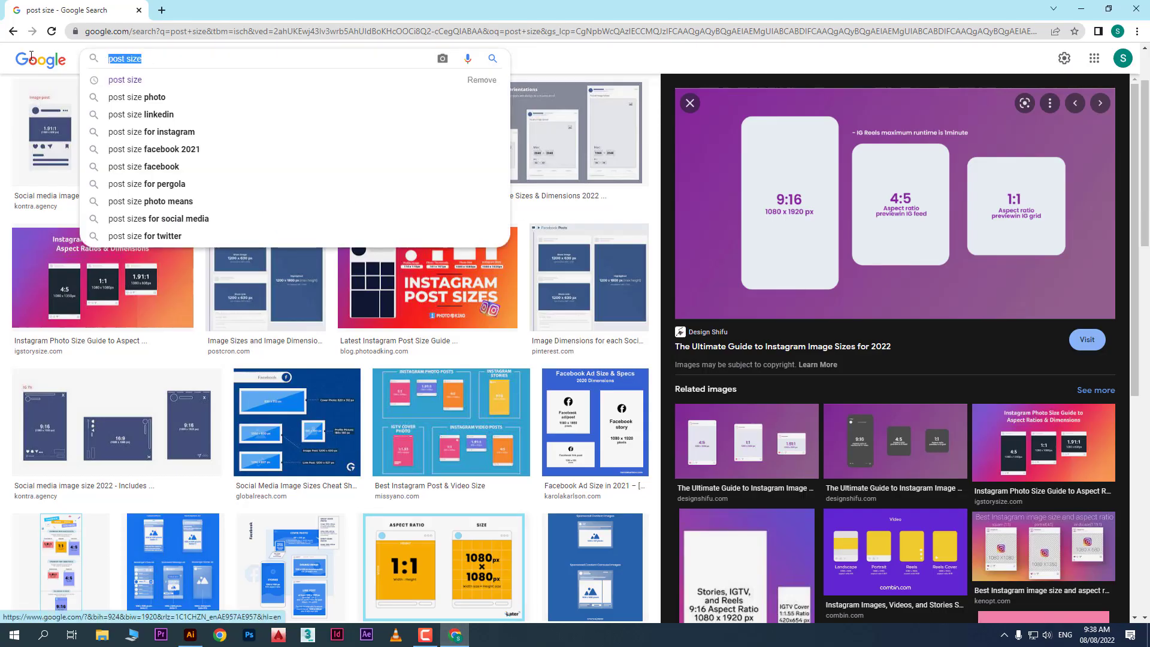
Search Google Images for 'a5 size in cm'
type("a5 sixz")
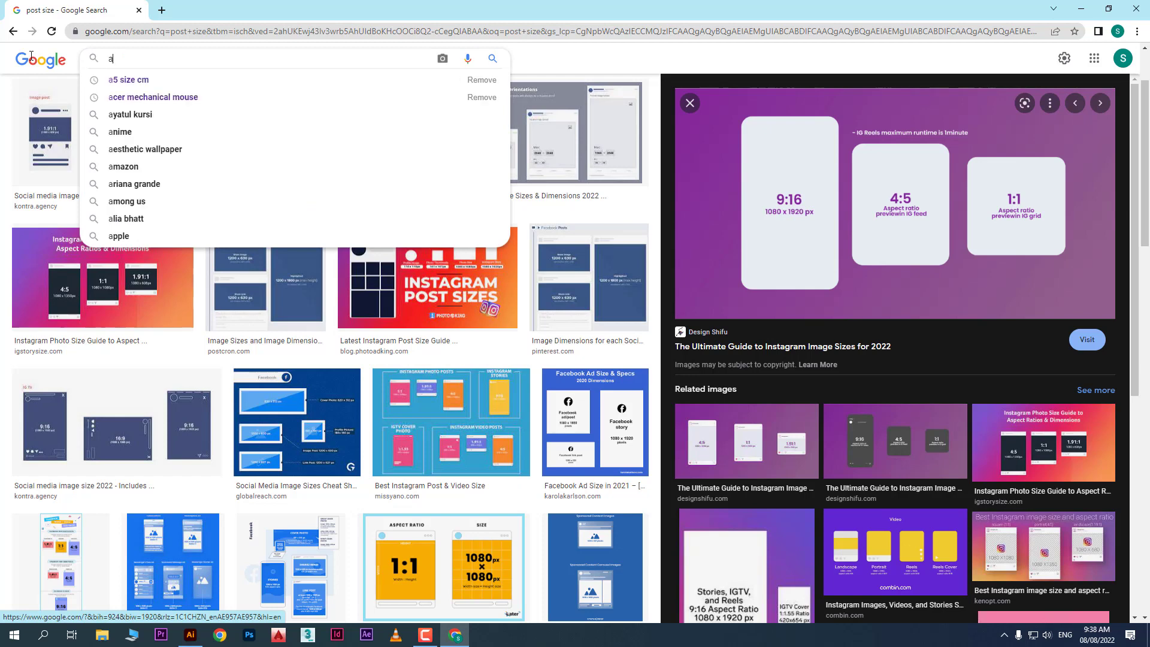
key("BackSpace")
key("BackSpace")
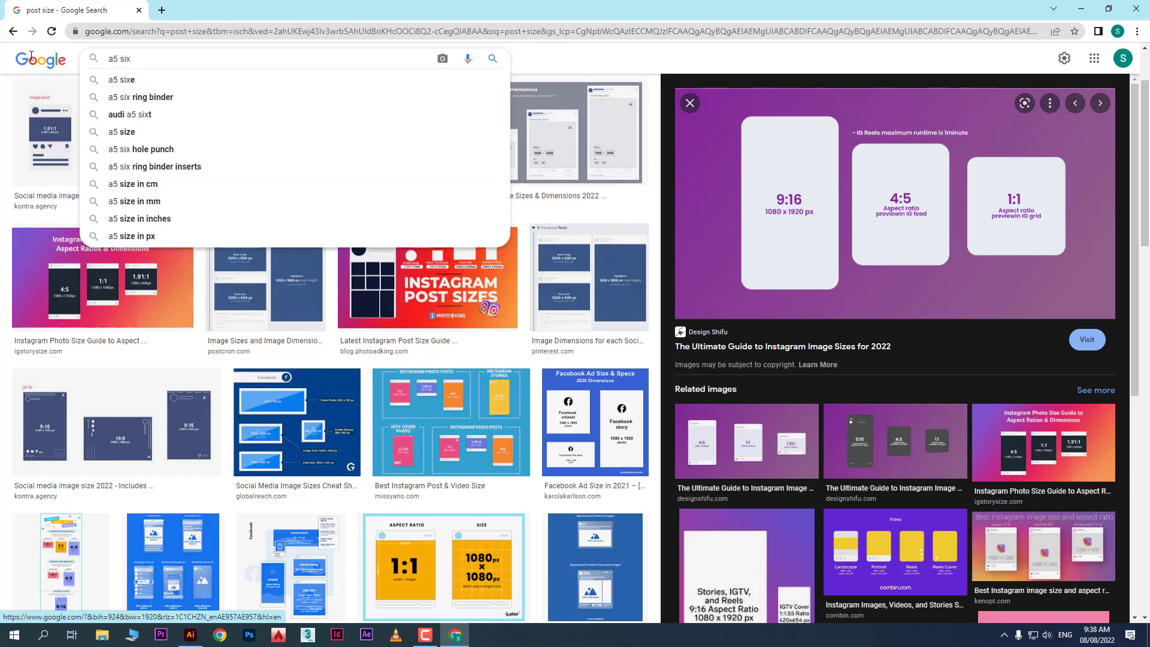
type("ze in cm")
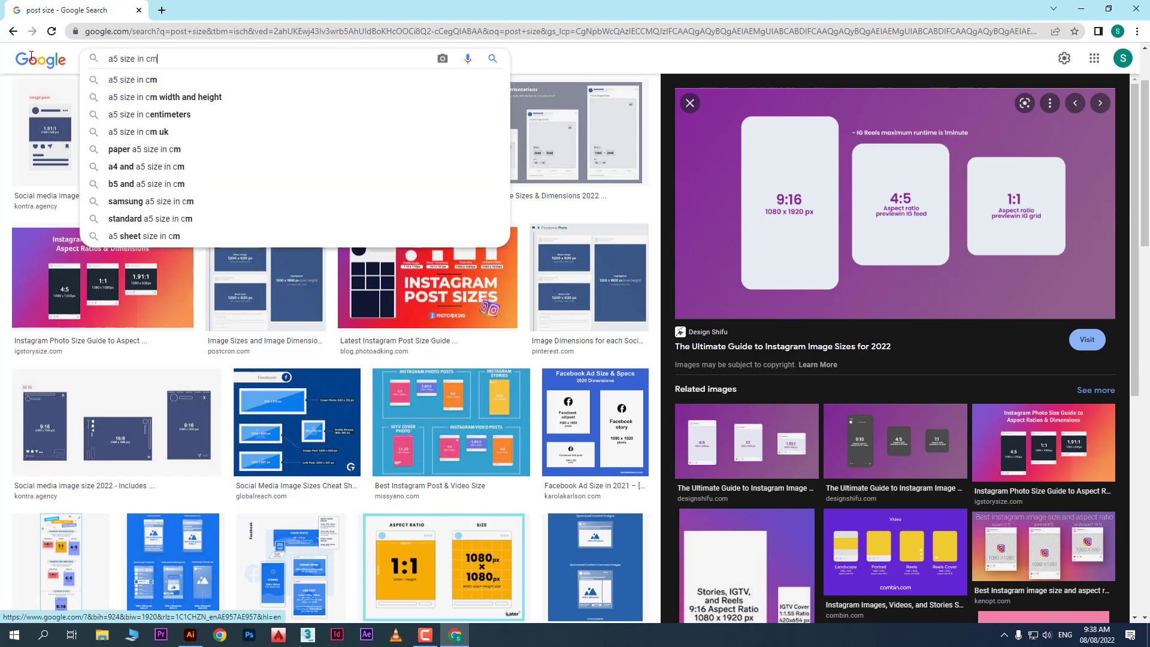
key("Return")
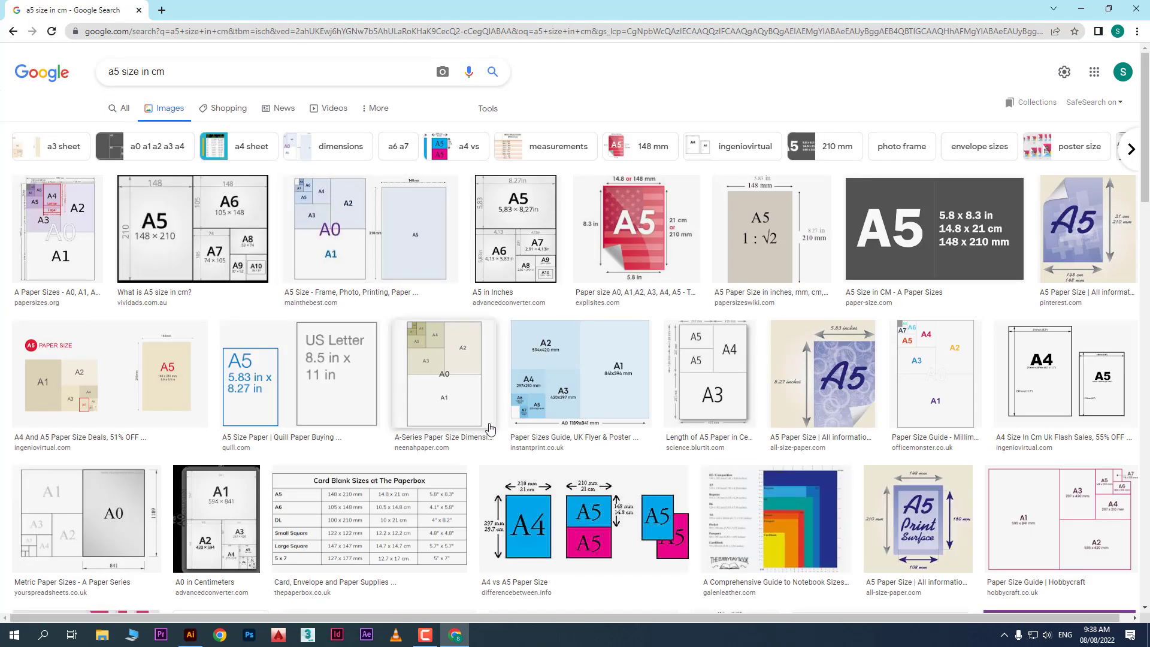
Preview the Quill A5 chart (5.83 x 8.27 in), then return to Illustrator
left_click(247, 395)
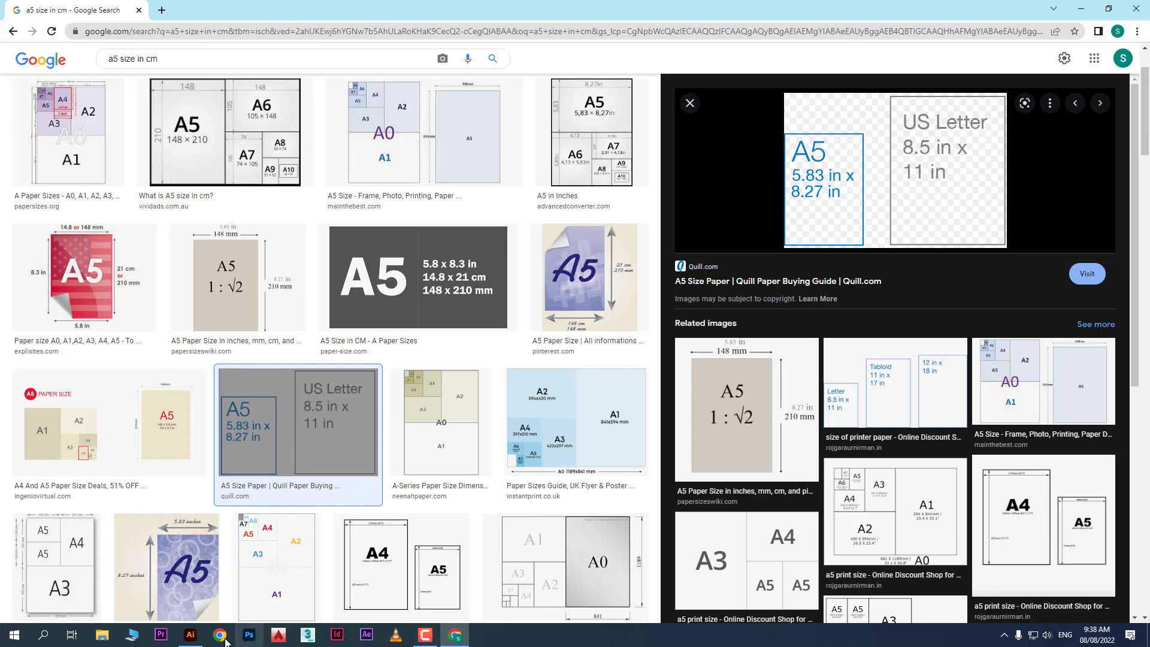
left_click(190, 635)
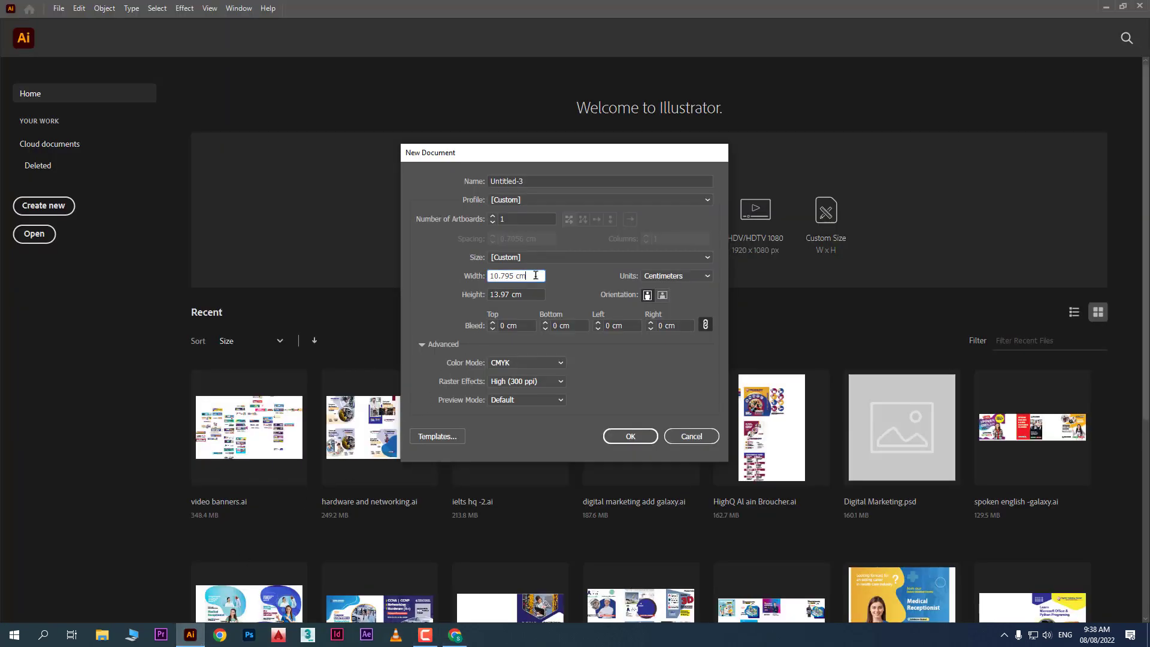
Size the document 5.83 x 8.27 in (14.8082 x 21.0058 cm), then go back to Chrome
left_click_drag(536, 275, 458, 273)
key("alt+Tab")
key("alt+Tab")
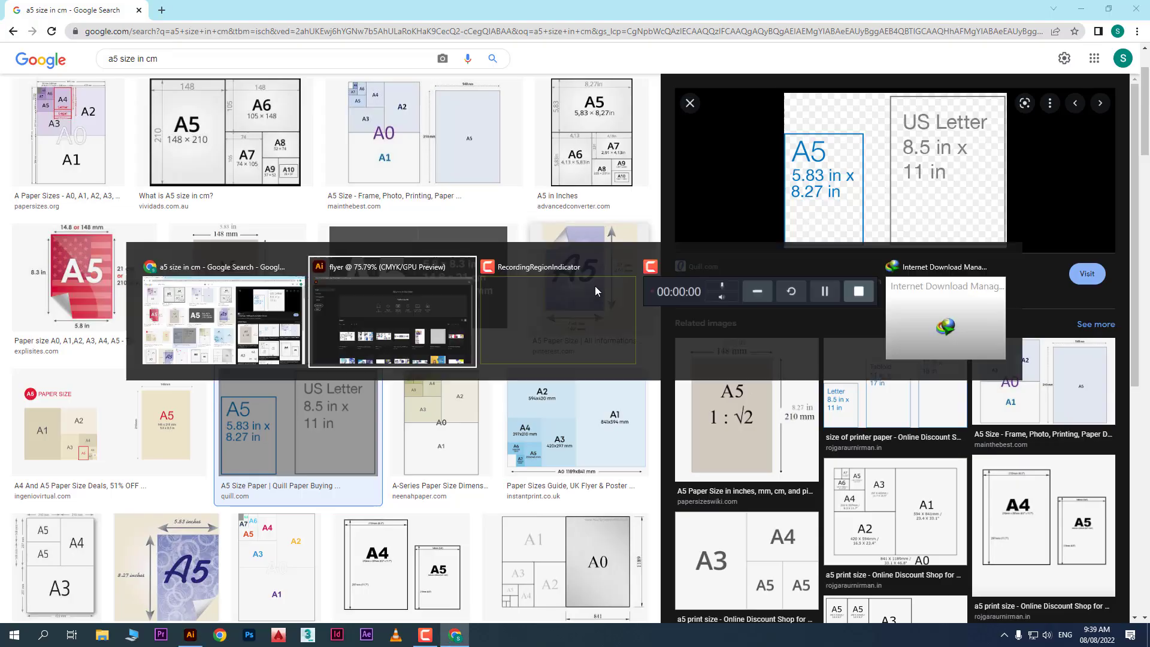
type("5")
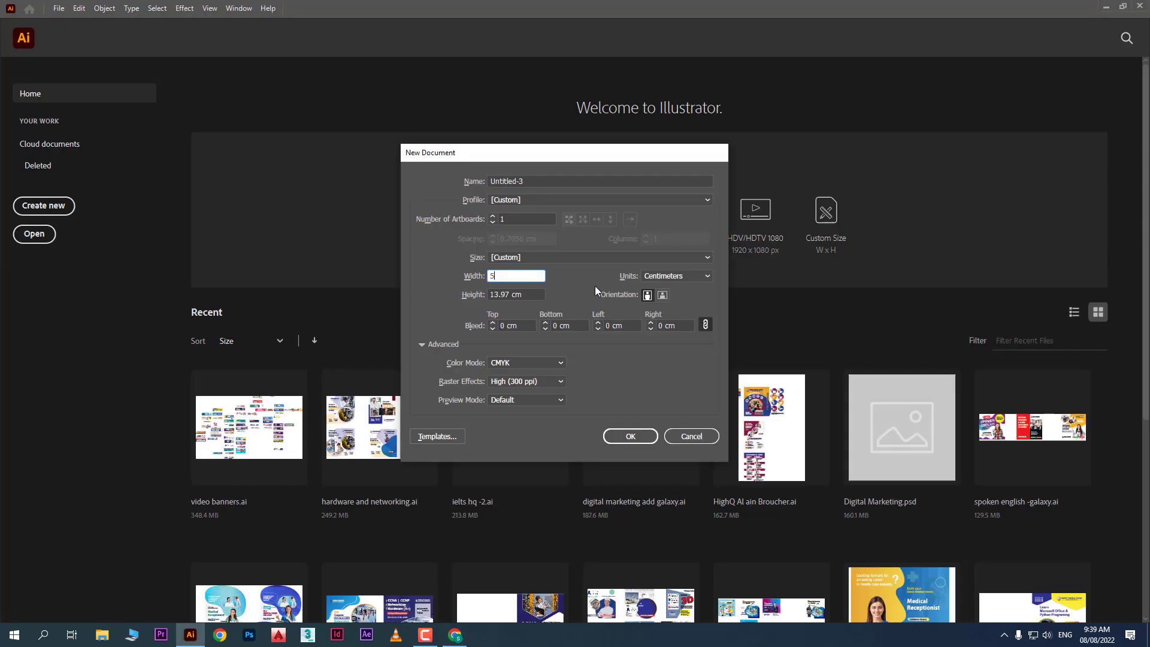
type(".83in")
left_click(530, 296)
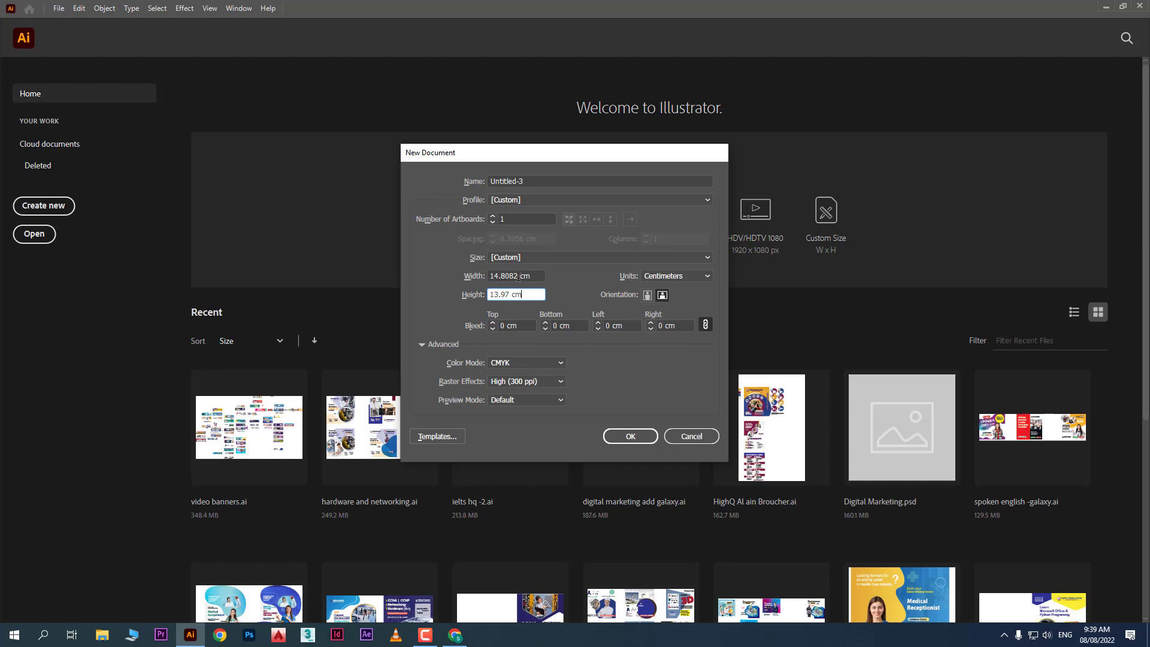
key("alt+Tab")
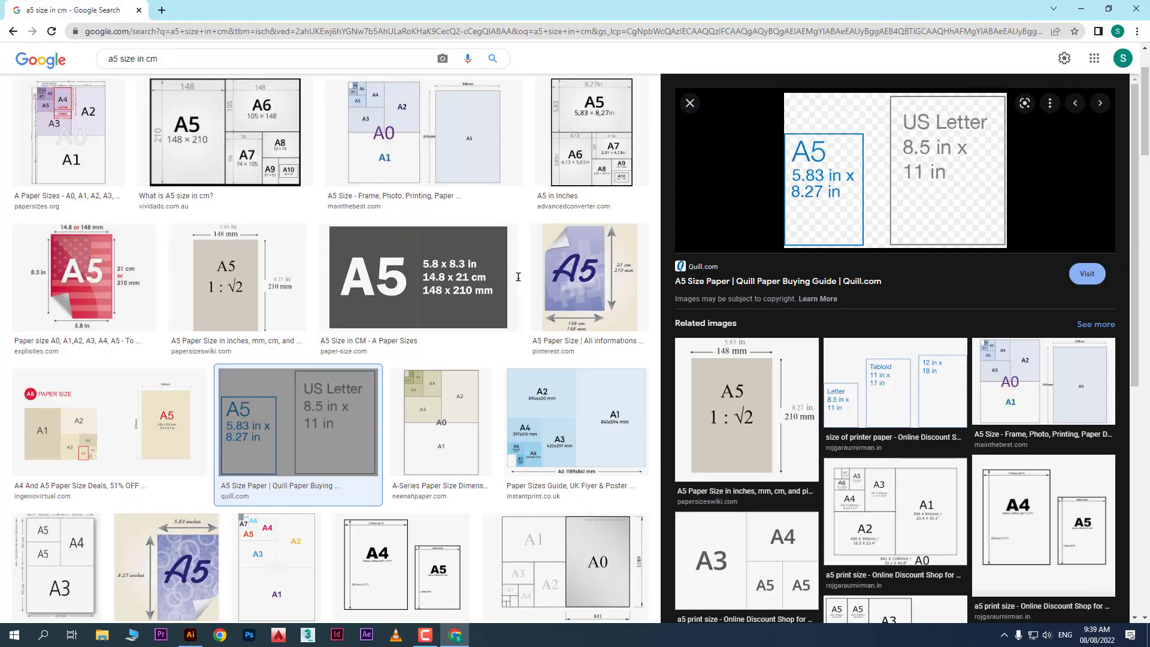
key("alt+Tab")
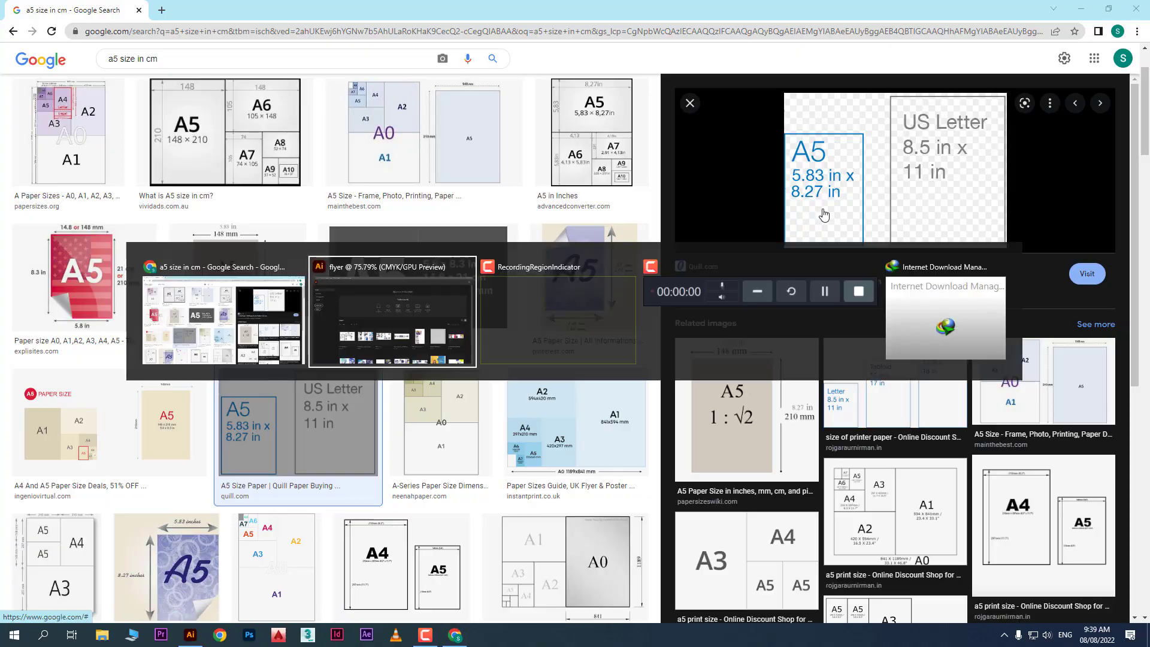
key("ctrl+a")
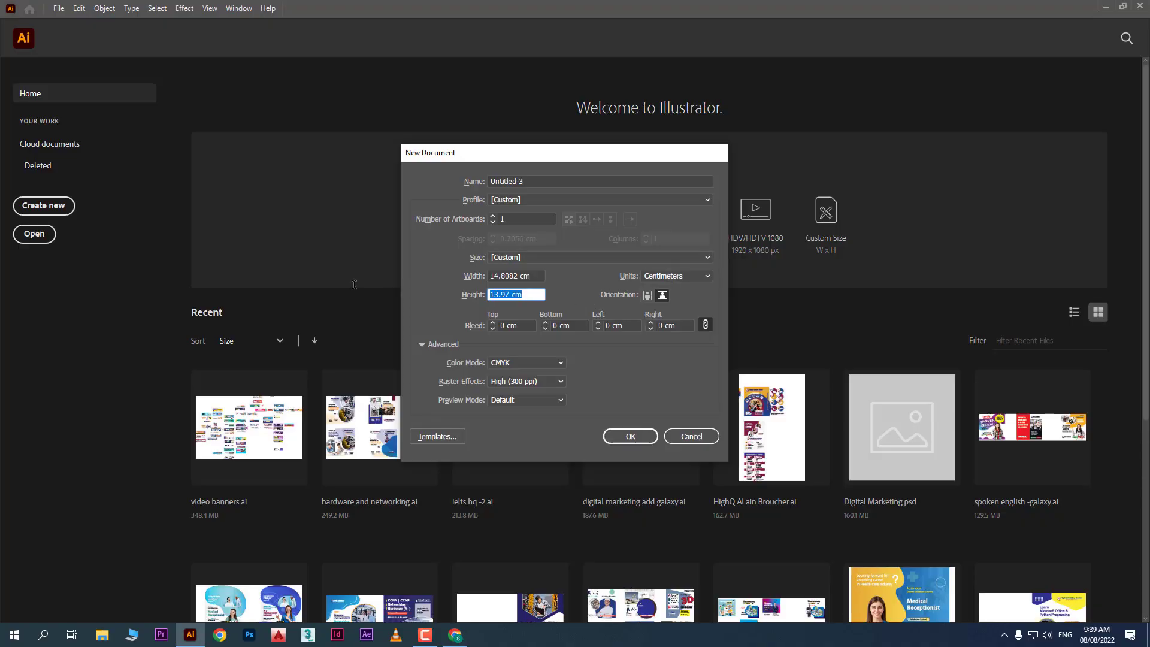
type("8.27in")
left_click(505, 276)
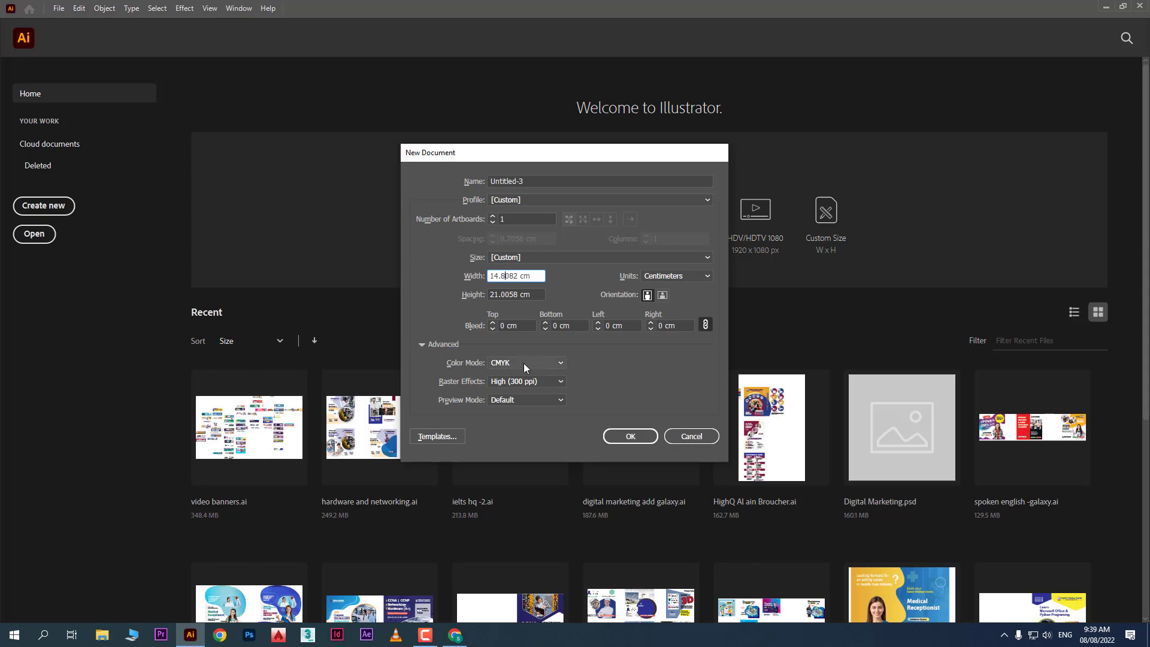
left_click(455, 635)
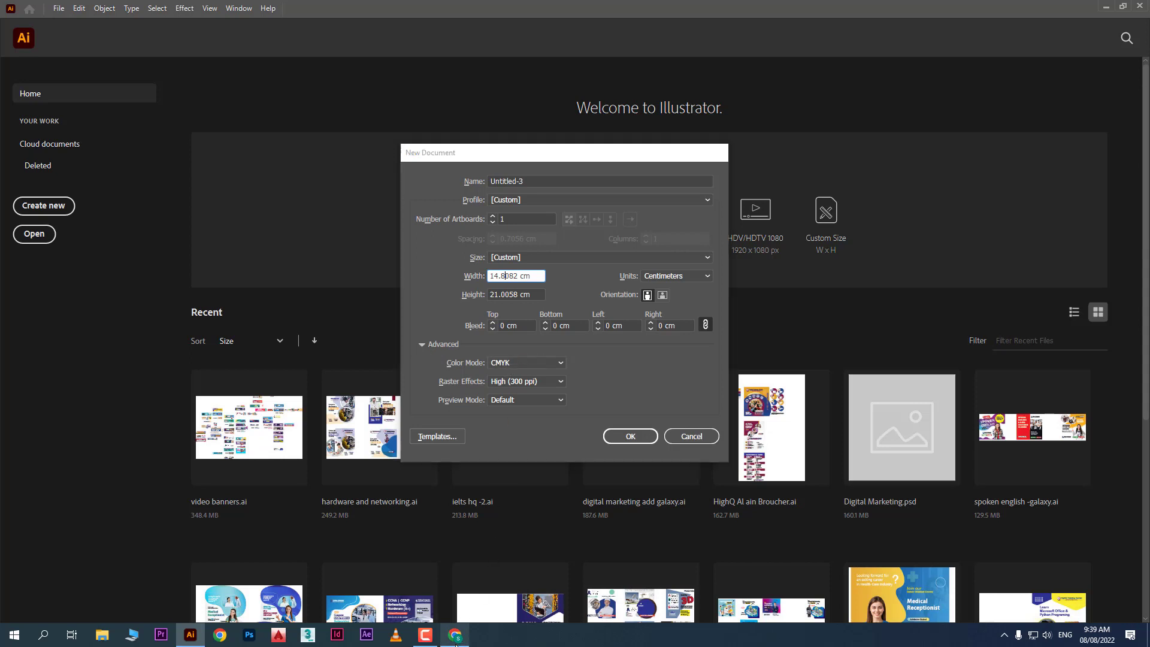
left_click_drag(190, 58, 3, 70)
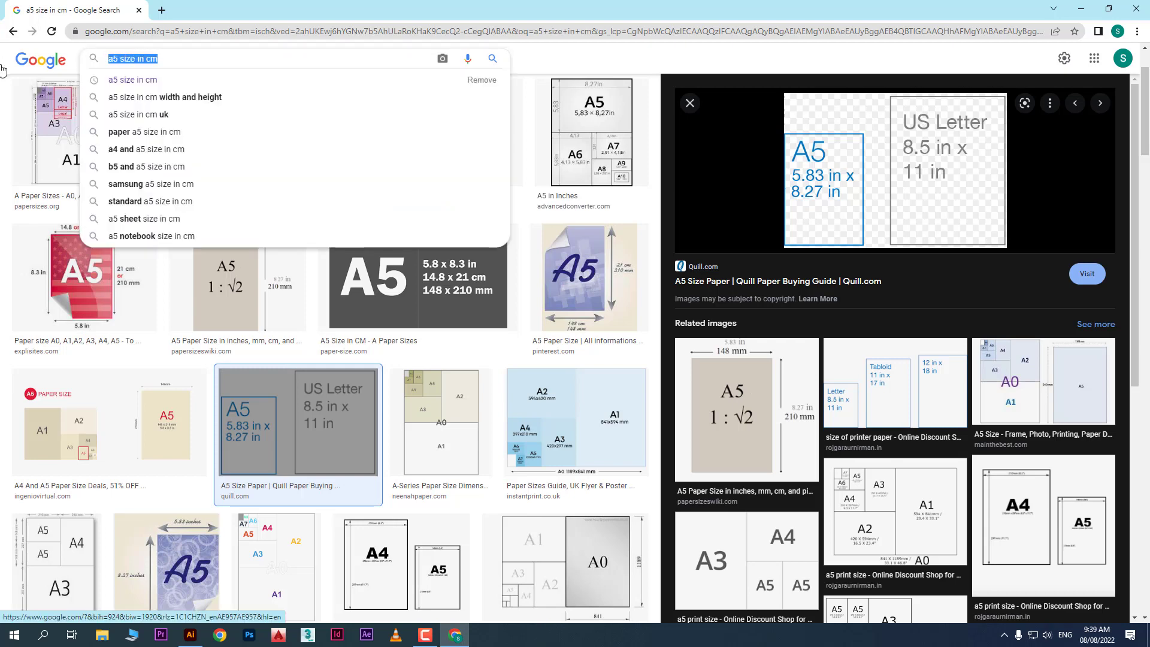
Search images for 'cmyk' and preview instantprint's 'What is CMYK?' image
type("cmyk")
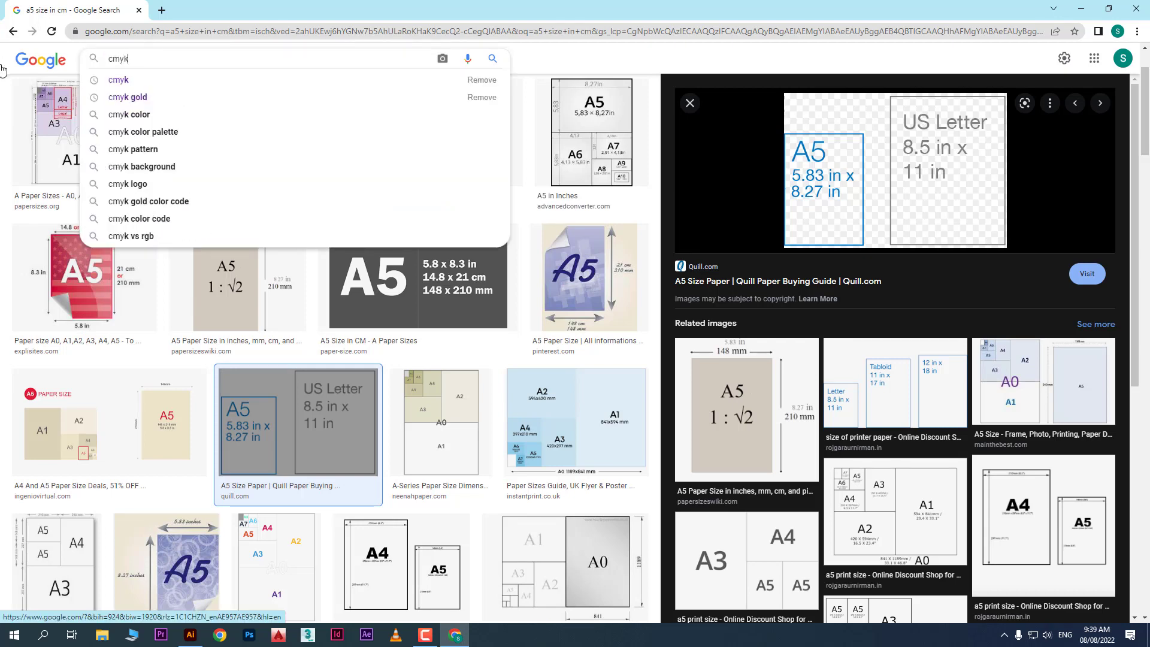
key("Return")
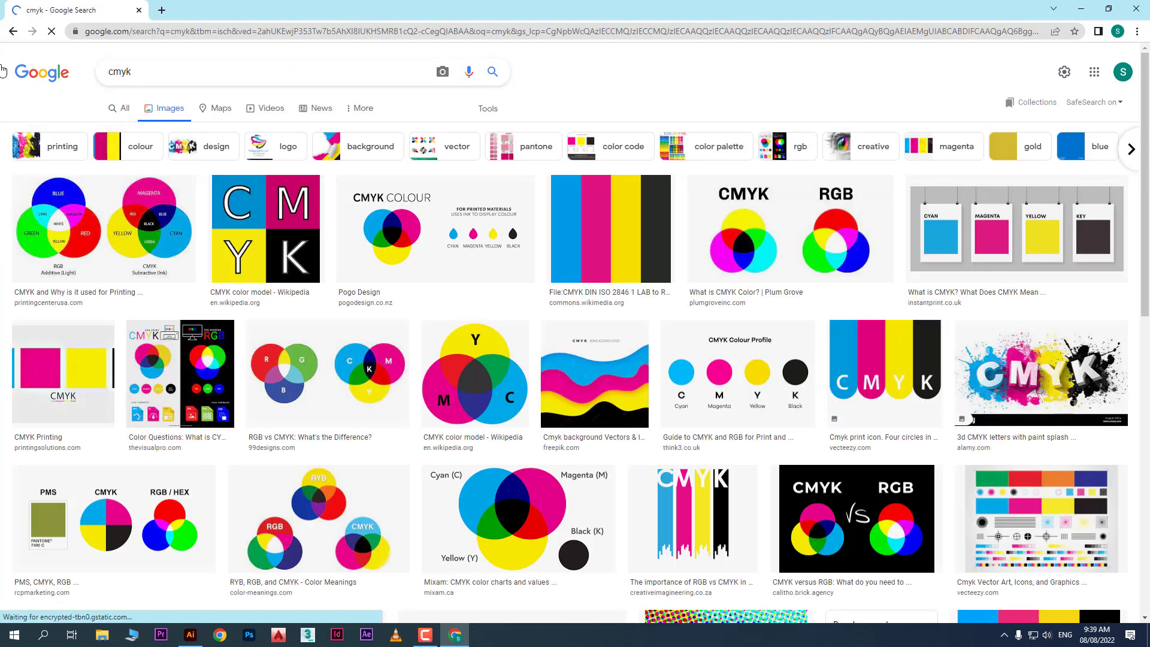
left_click(990, 246)
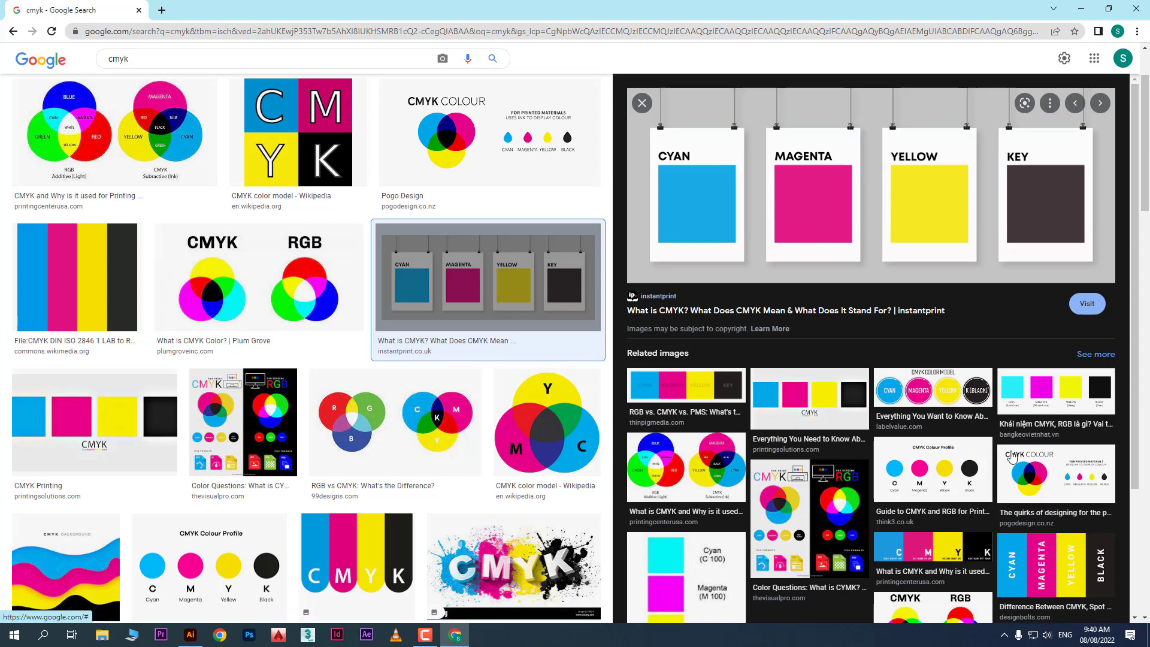
Open the Visual Pro 'Color Questions' CMYK vs RGB image from the related images
scroll(784, 339, "down", 3)
left_click(825, 384)
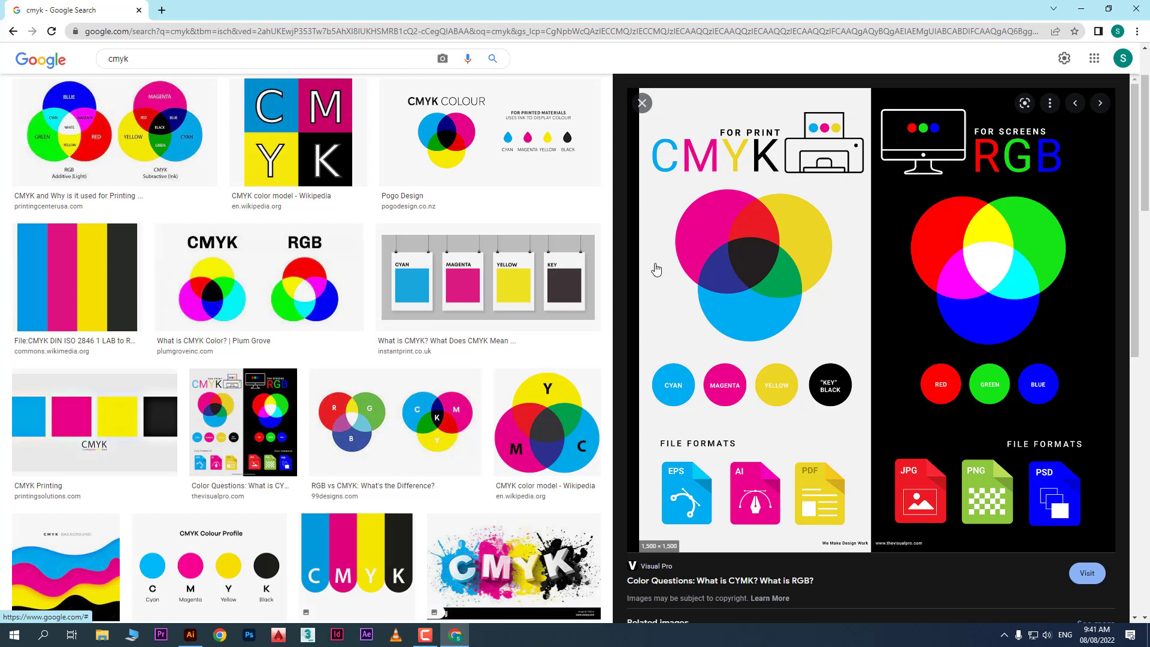
left_click_drag(237, 67, 84, 69)
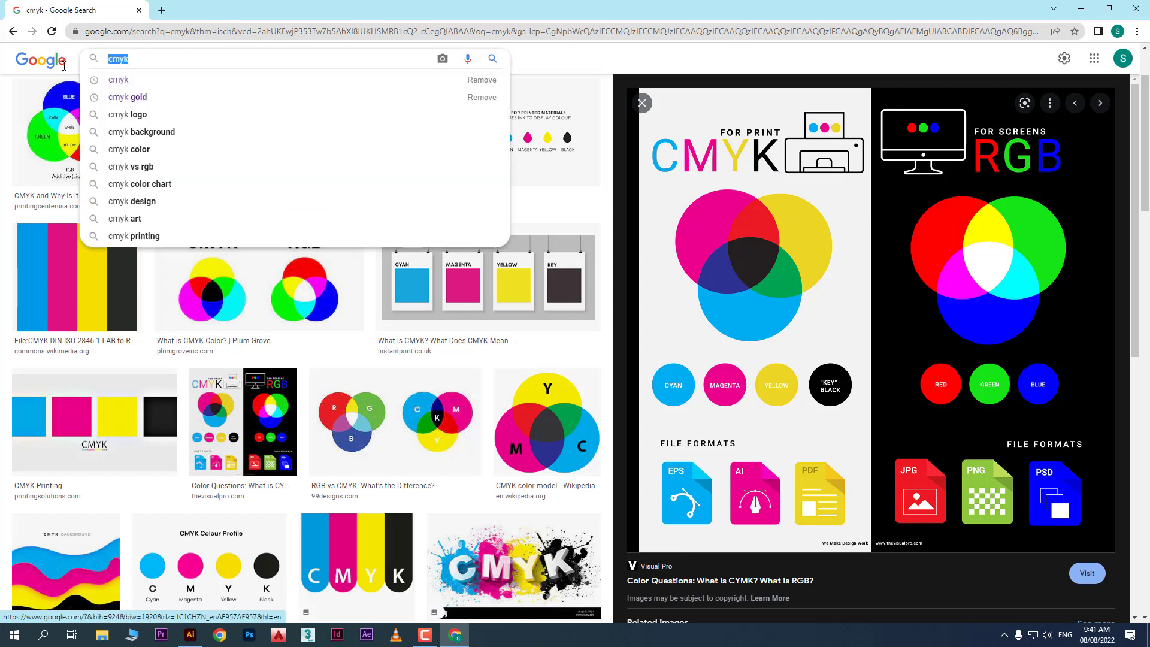
Search Google Images for 'printer color ink'
type("printer ")
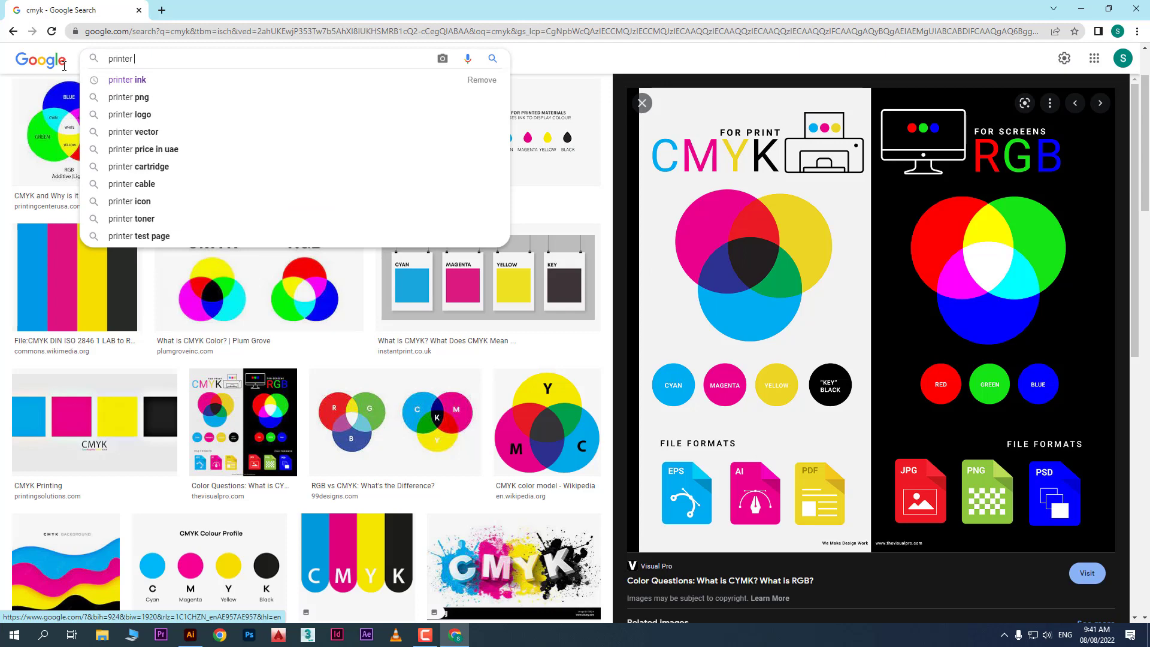
type("ink")
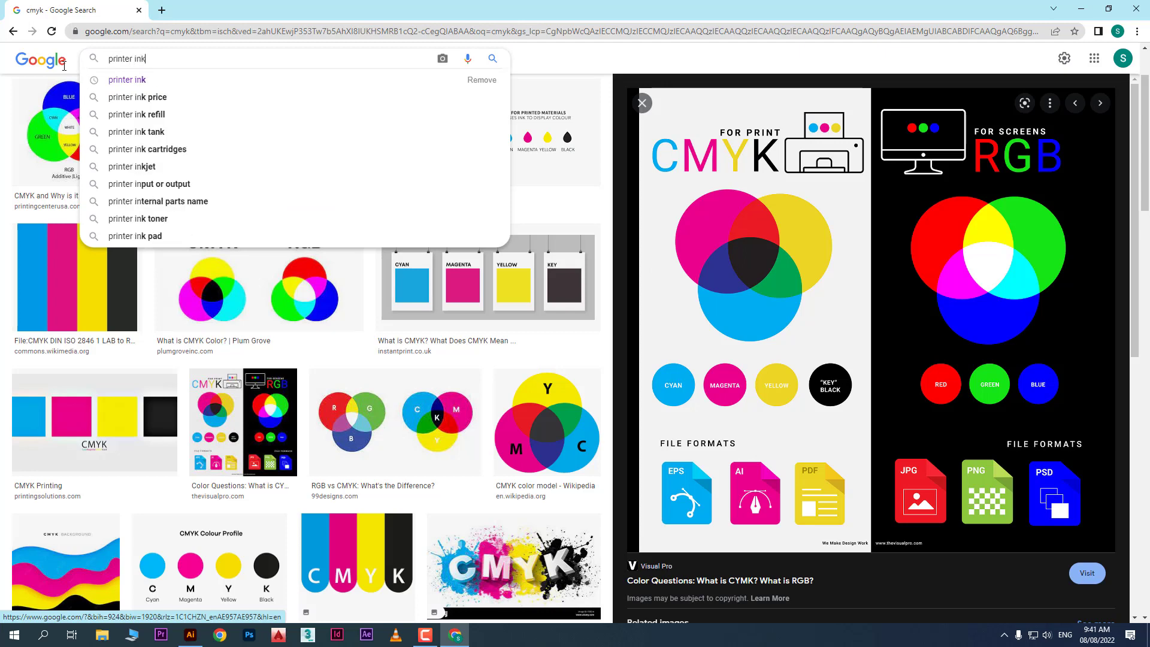
key("BackSpace")
key("BackSpace")
type("color ink")
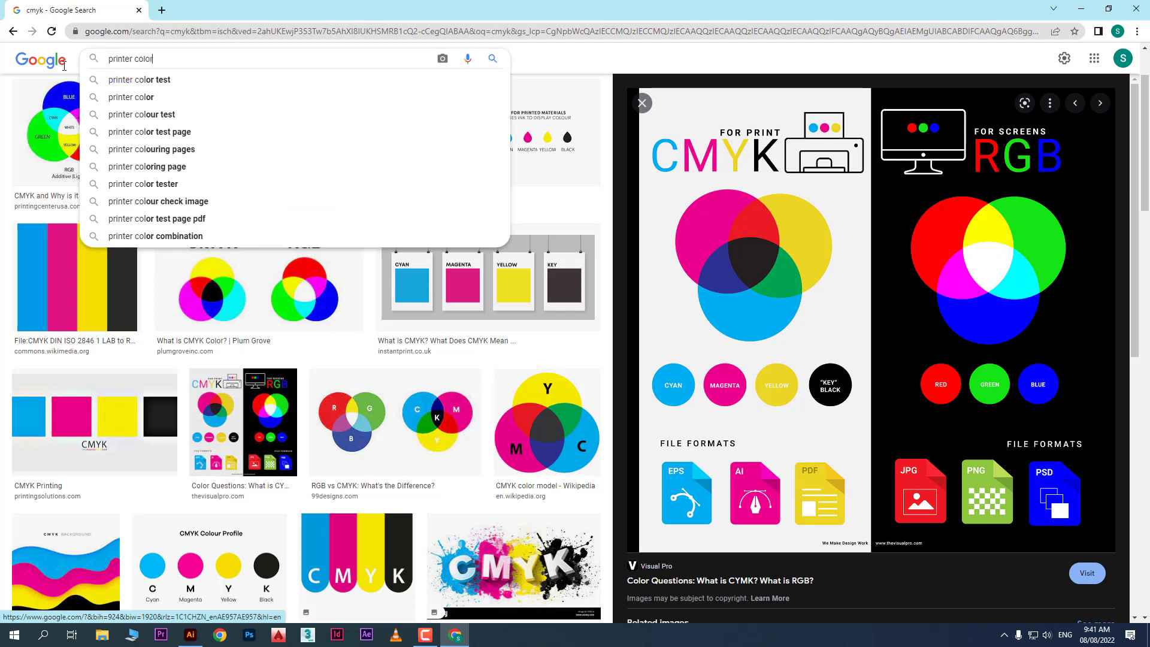
key("Return")
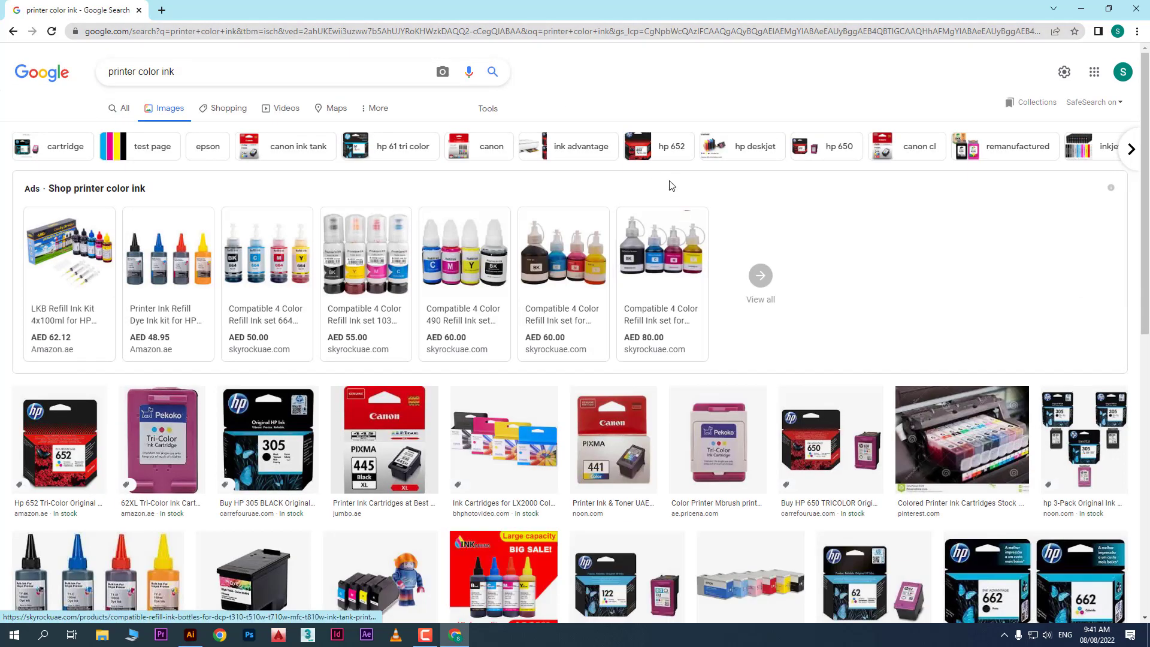
Preview the INKARENA dye ink image, then return to Illustrator's New Document dialog
scroll(673, 184, "down", 4)
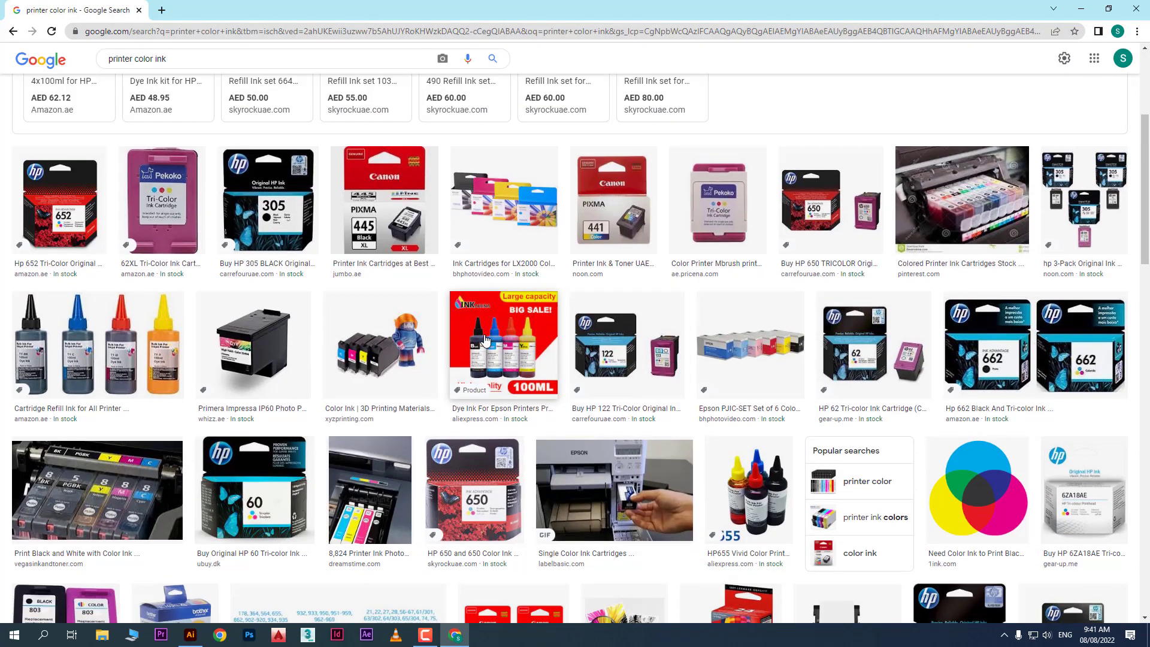
left_click(485, 340)
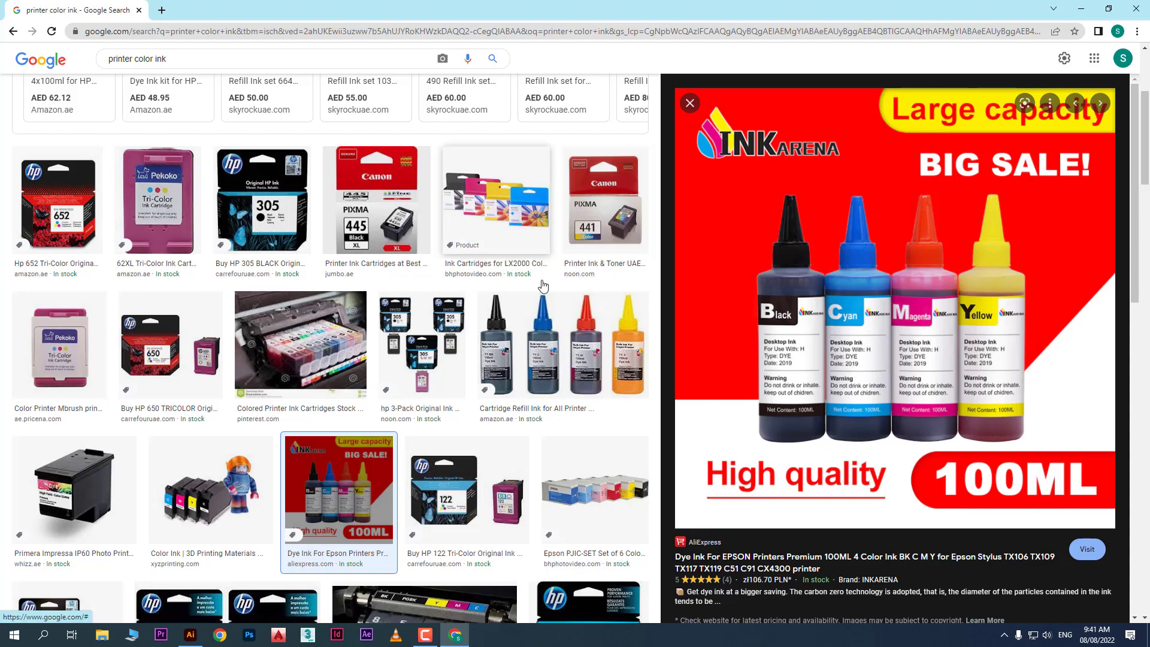
scroll(515, 265, "up", 1)
scroll(515, 265, "up", 3)
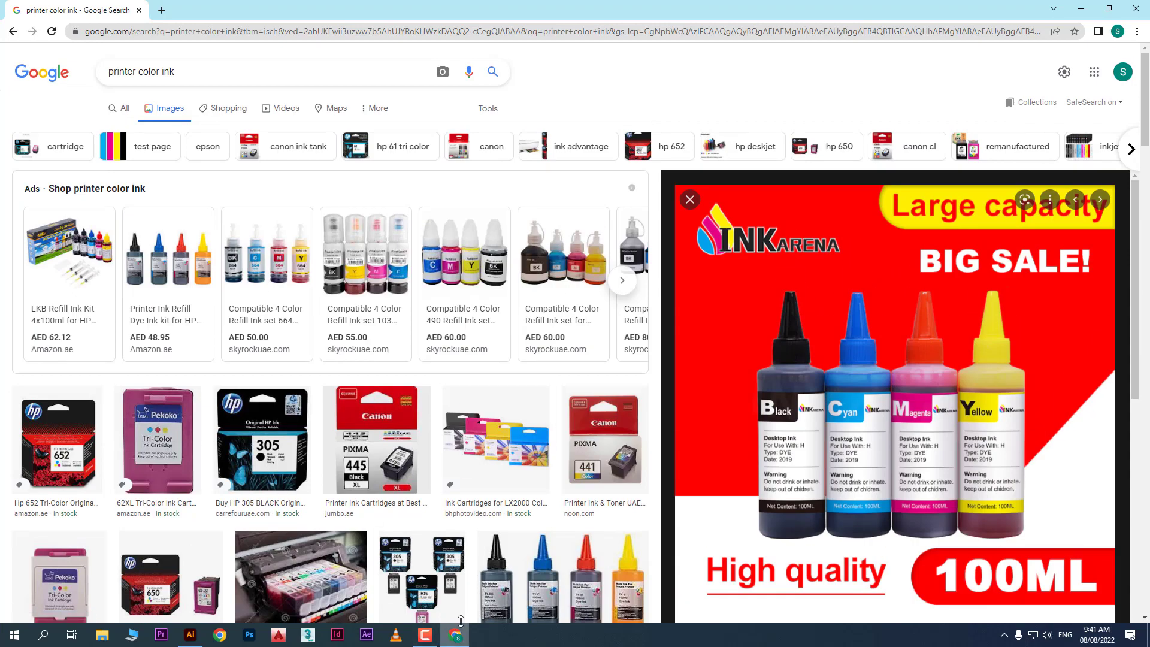
left_click(198, 643)
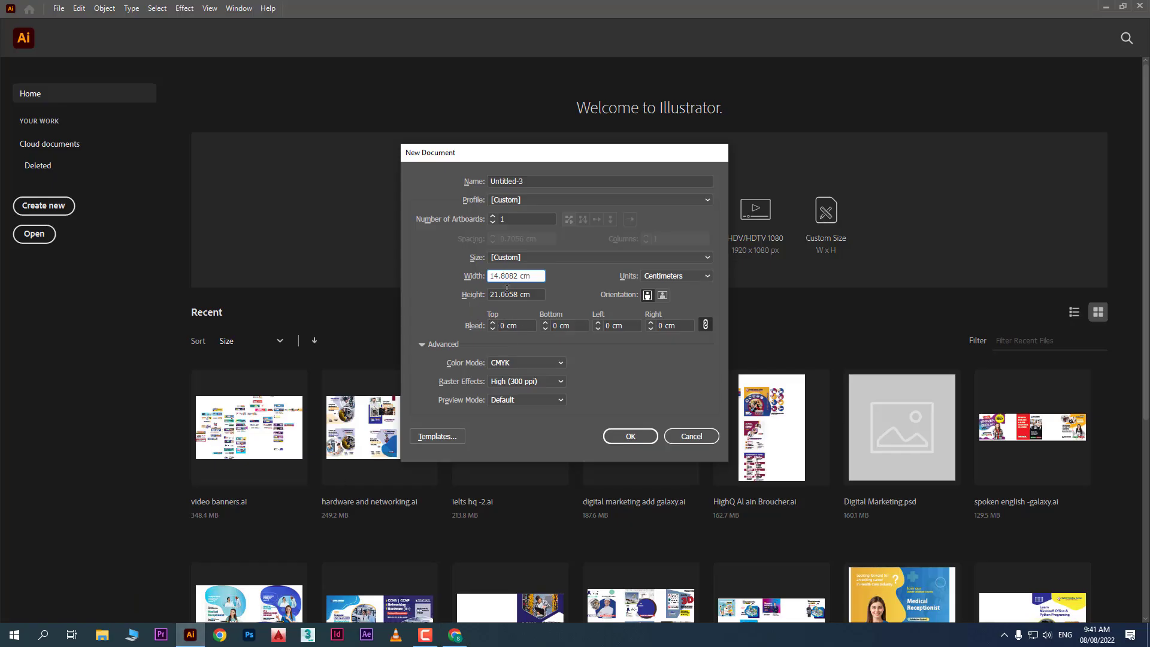
Name the document 'flyer', keep 1 artboard and High (300 ppi) raster effects, and create it
left_click(533, 180)
type("flyer")
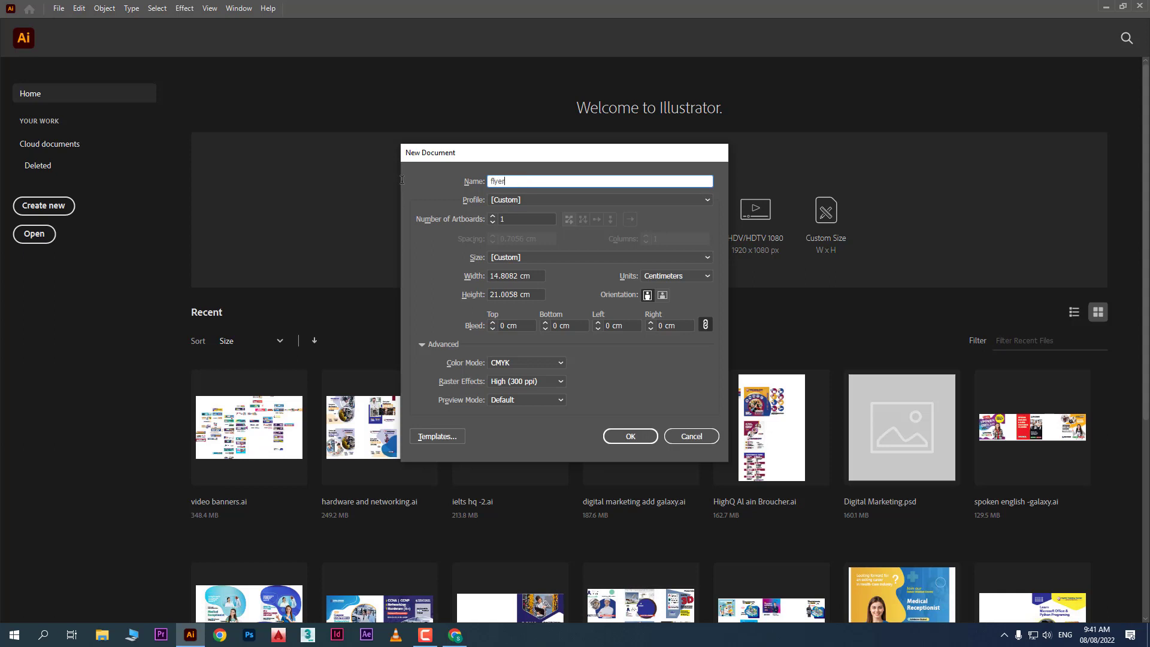
left_click(510, 219)
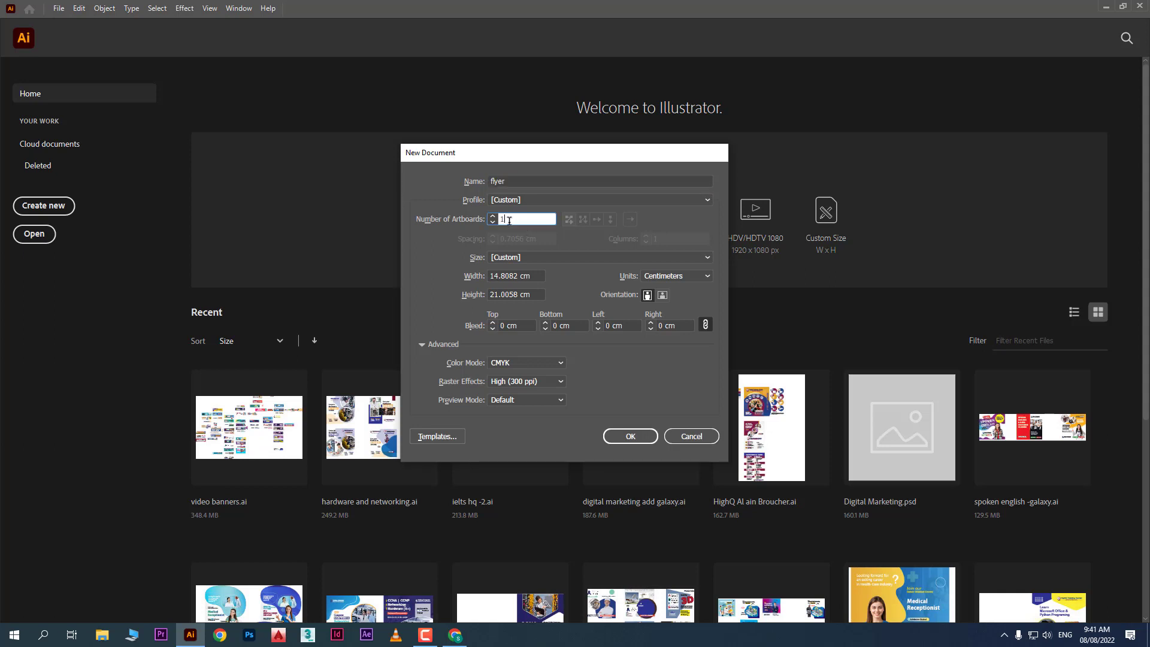
left_click(515, 383)
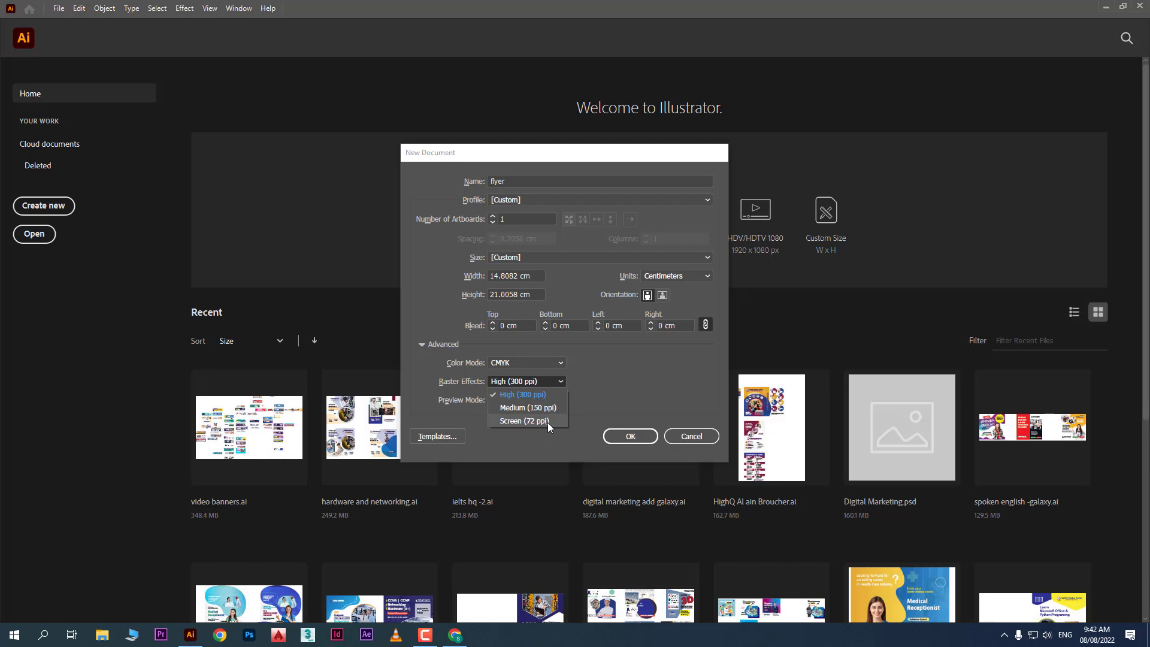
left_click(649, 393)
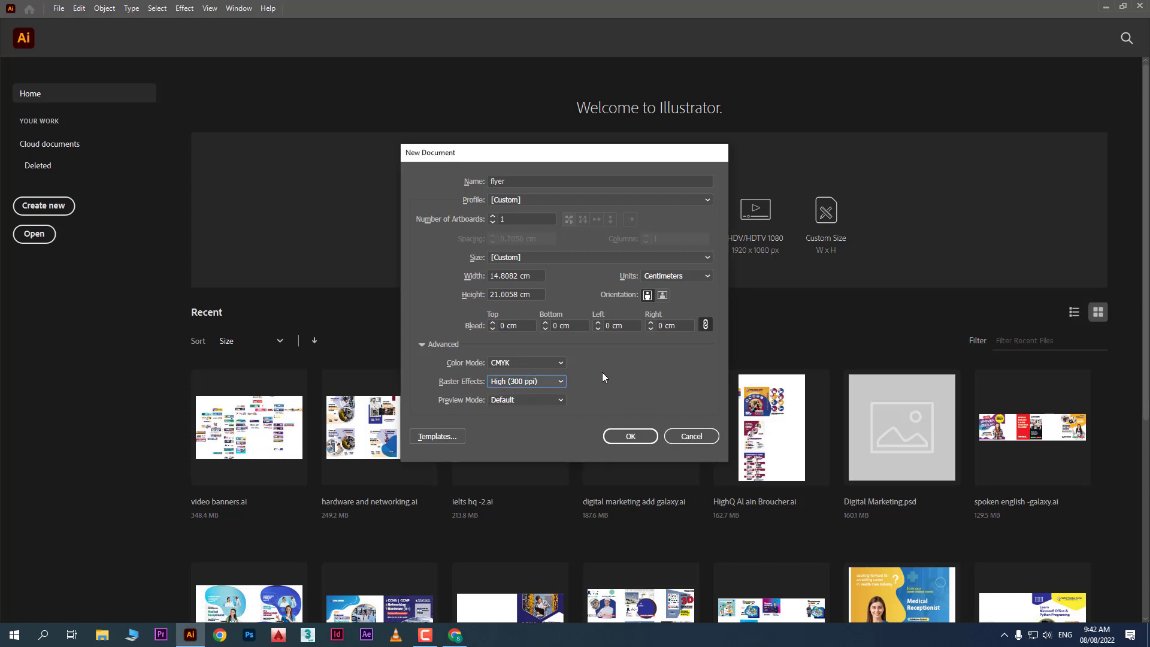
left_click(629, 435)
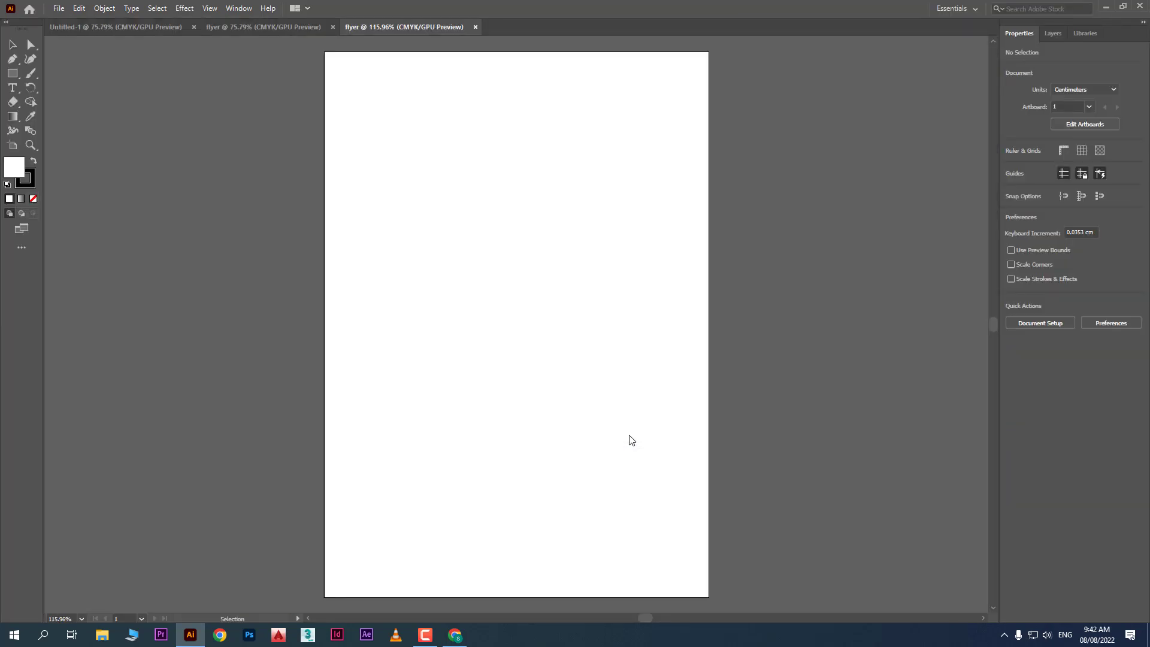
Close the old two-artboard flyer document
left_click(111, 29)
left_click(217, 31)
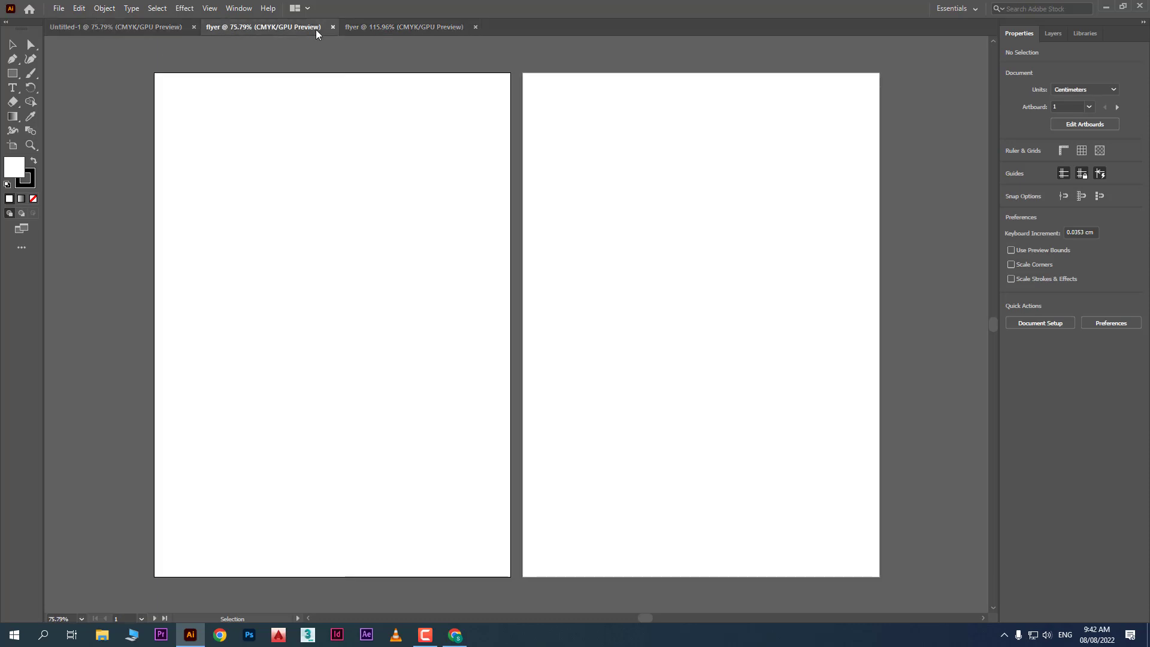
left_click(384, 33)
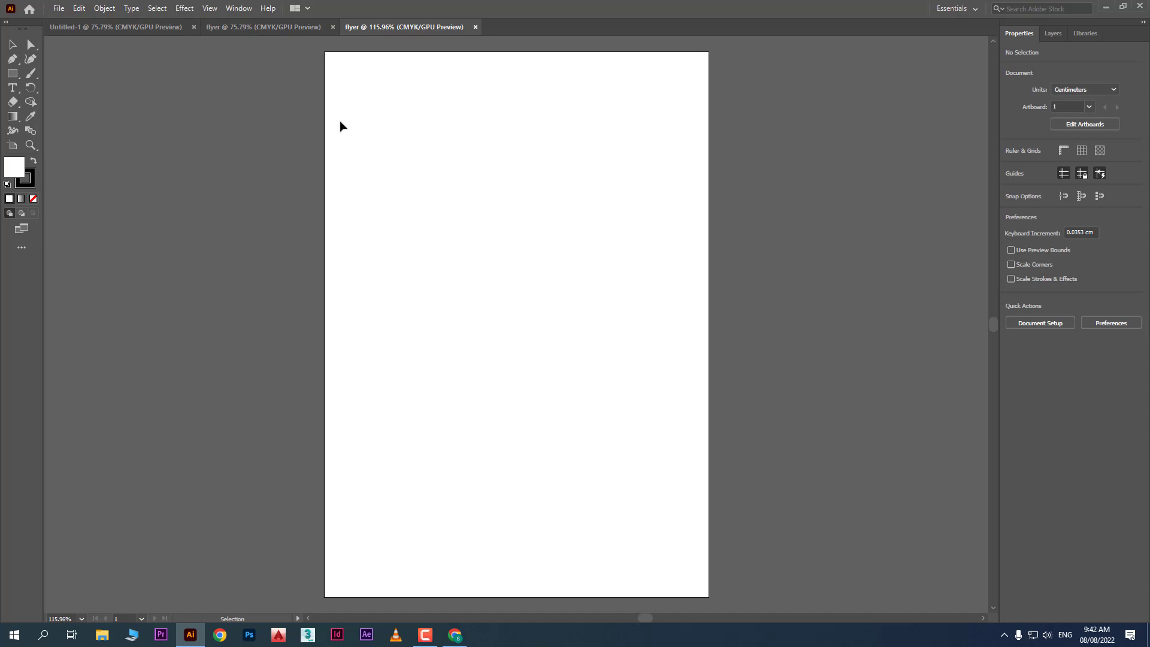
left_click(211, 27)
left_click(147, 27)
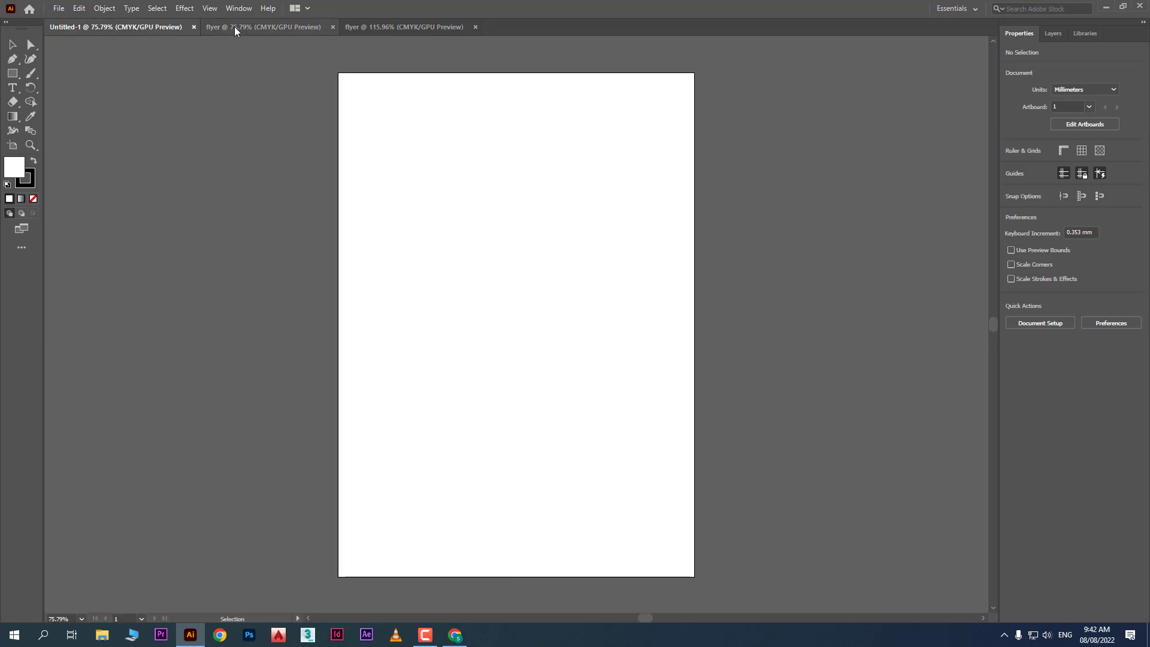
left_click(236, 29)
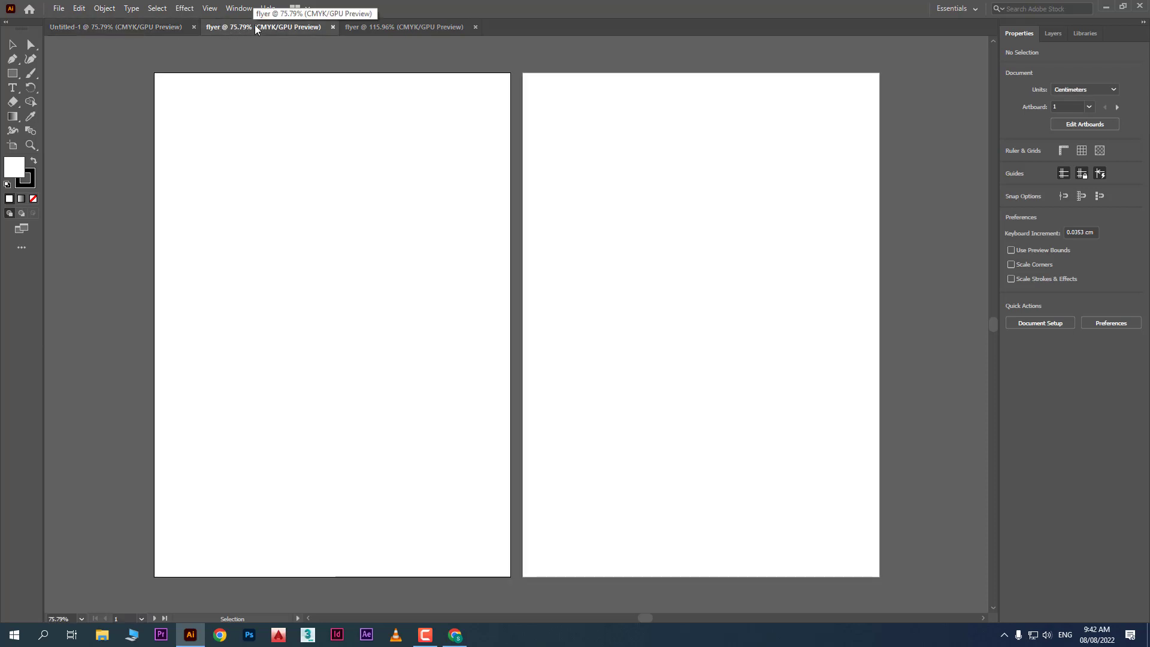
right_click(257, 29)
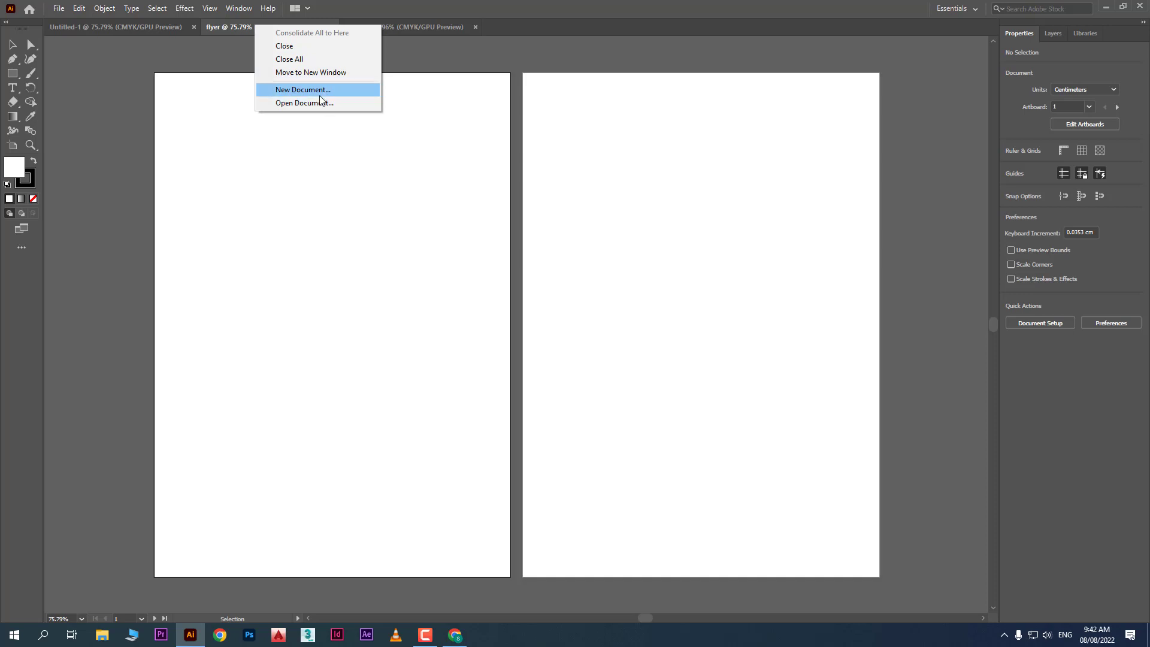
left_click(312, 46)
Close the Untitled-1 document
left_click(232, 28)
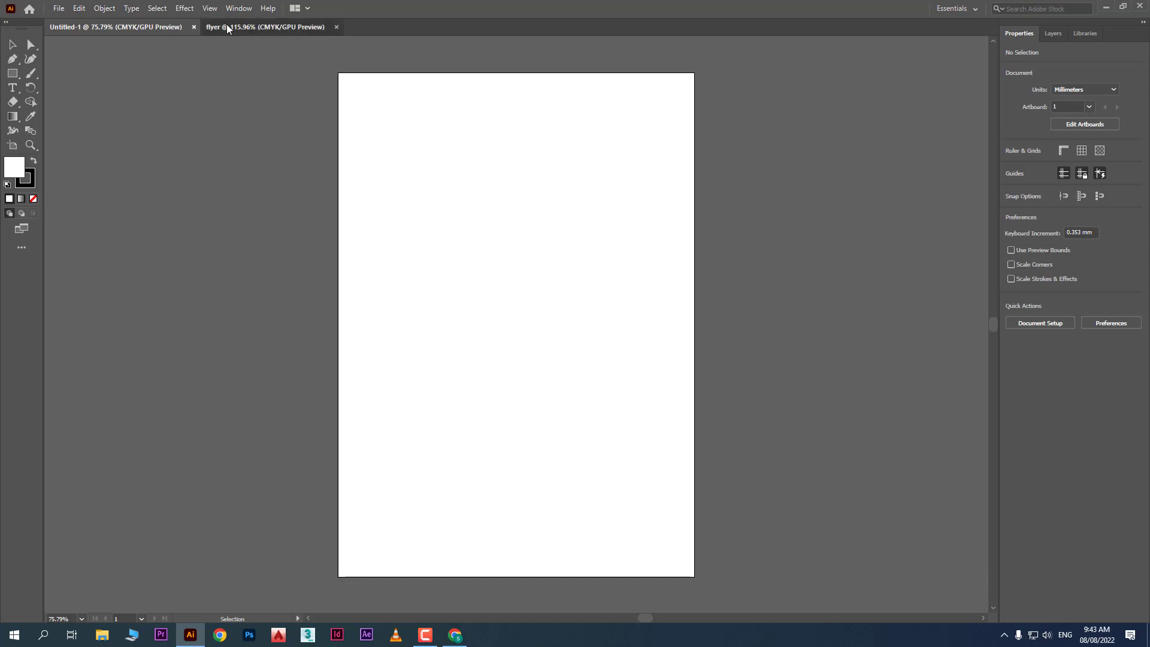
left_click(126, 40)
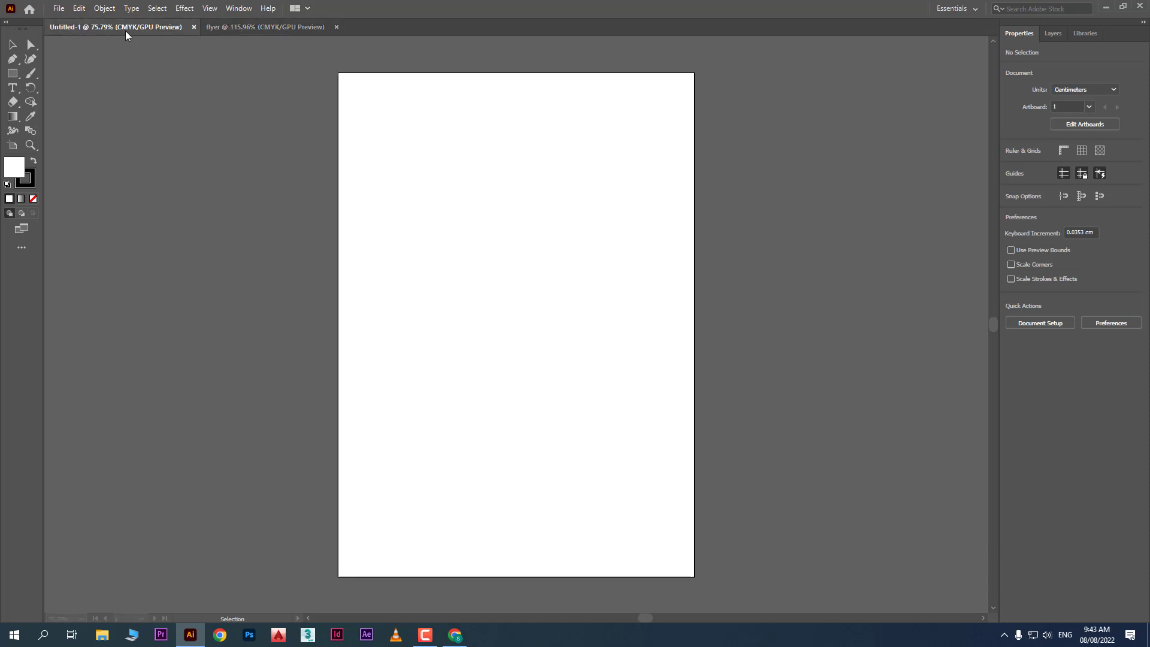
right_click(126, 37)
left_click(183, 53)
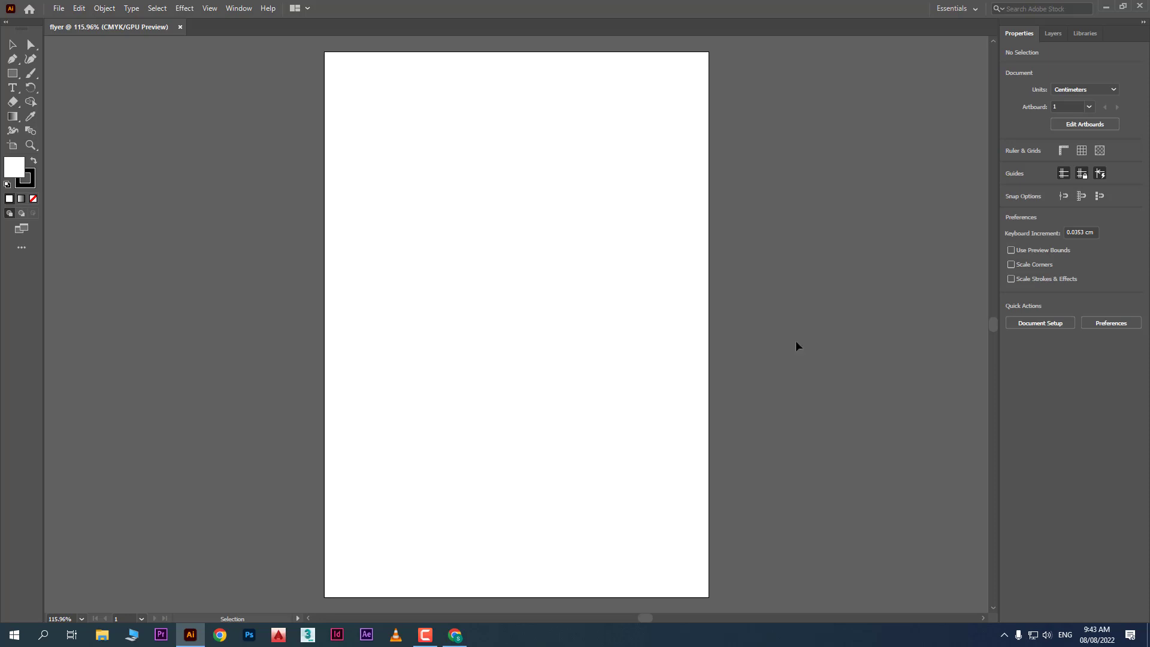
left_click(30, 10)
left_click(29, 10)
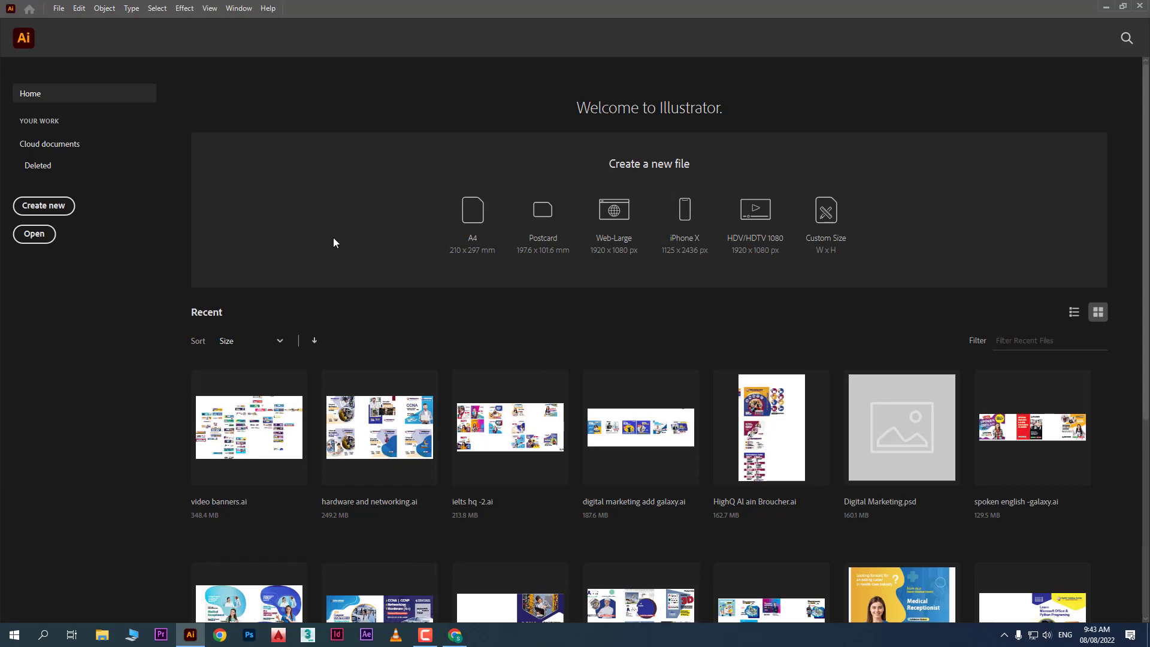
left_click(27, 40)
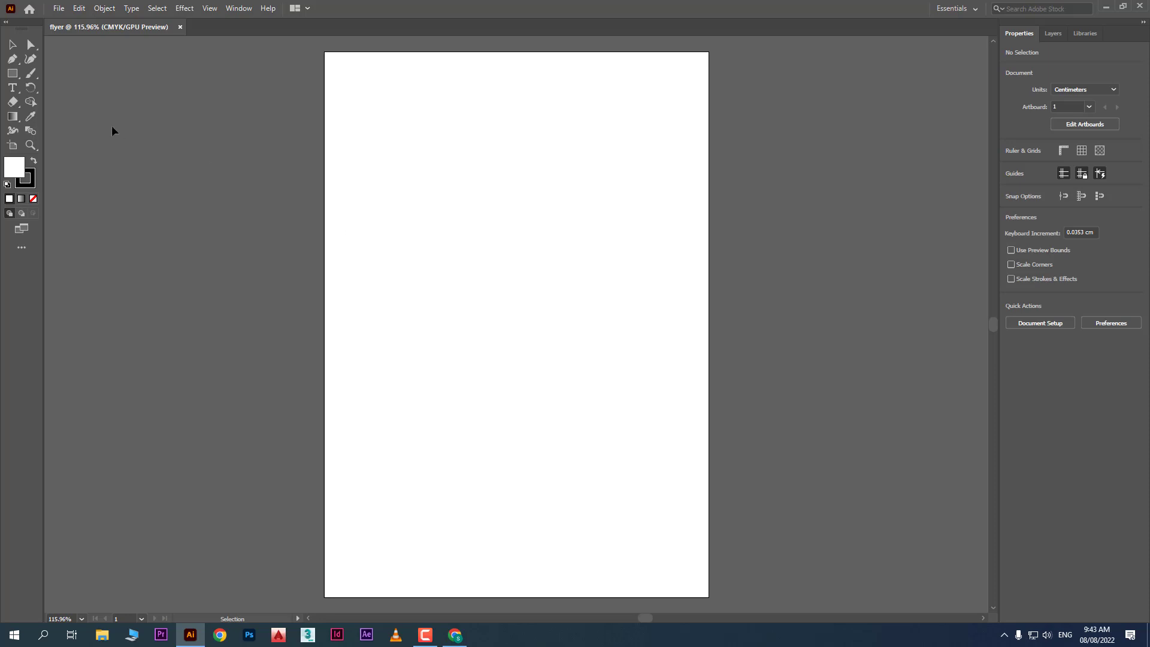
left_click(30, 10)
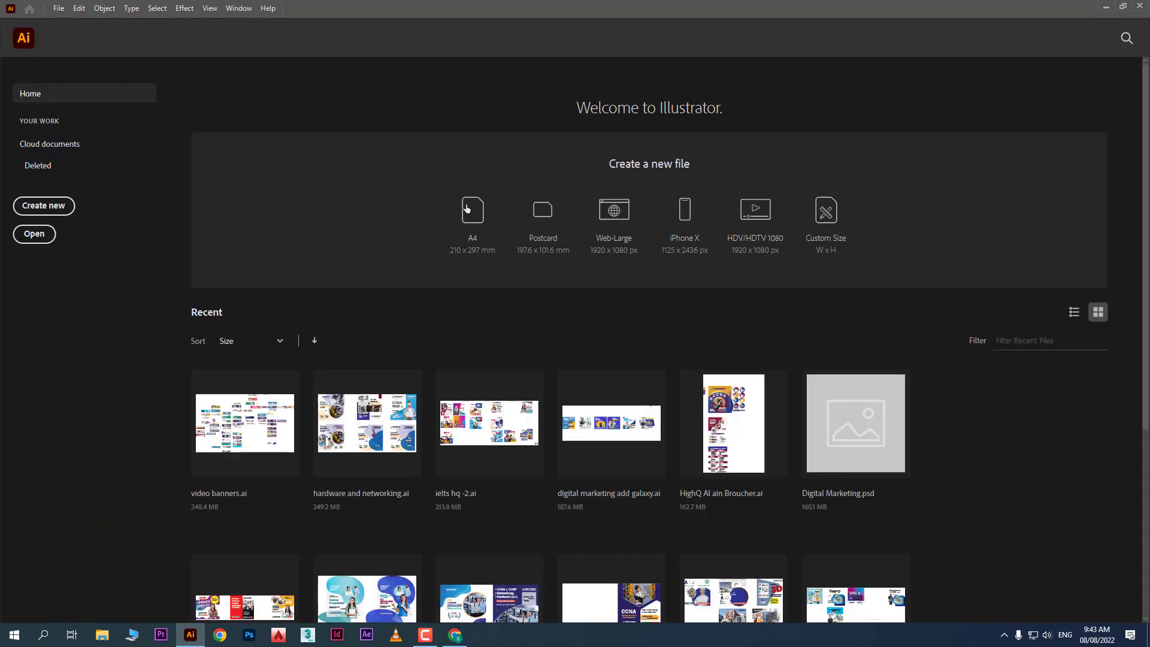
left_click(22, 39)
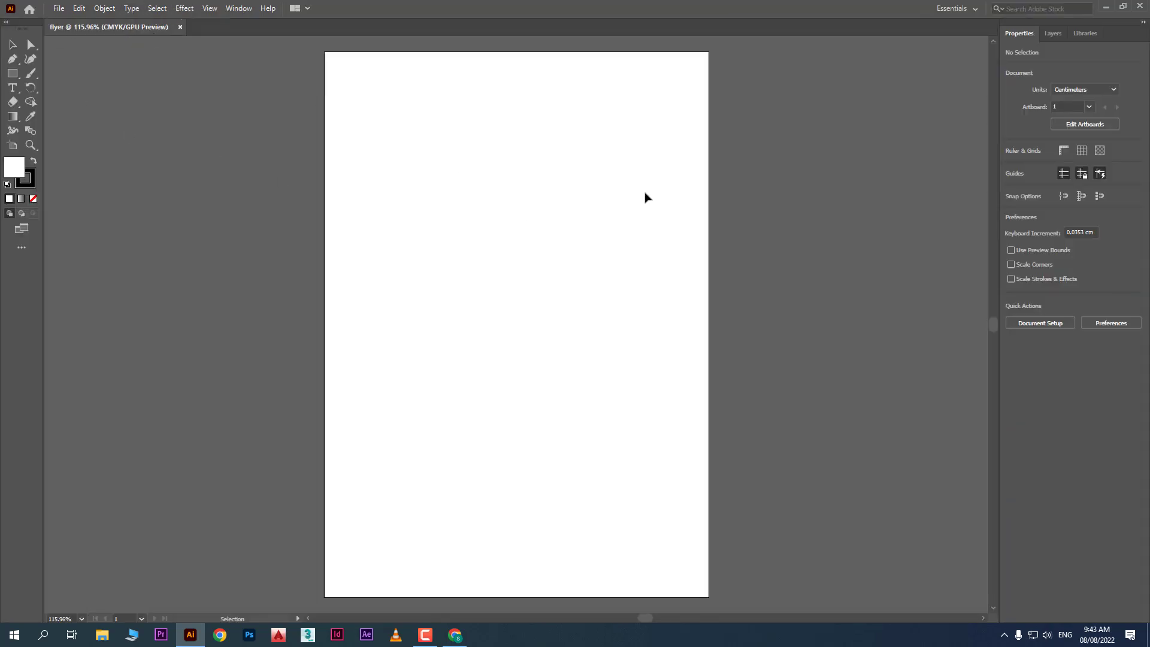
left_click(86, 11)
mouse_move(189, 11)
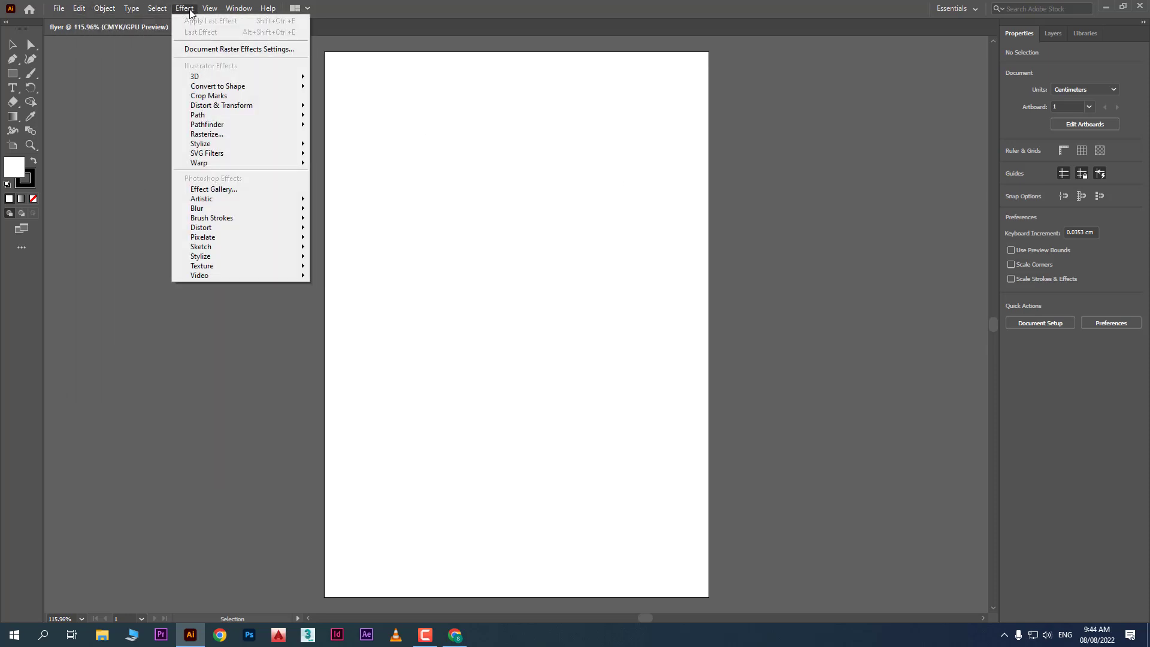
left_click(98, 101)
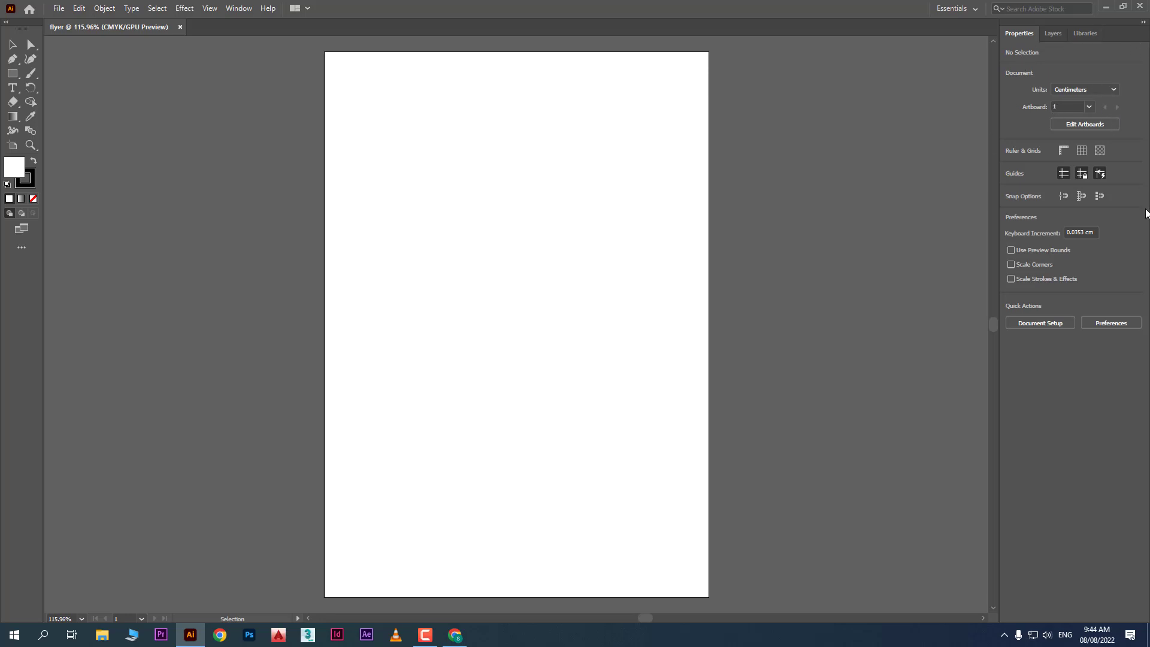
left_click(1053, 34)
left_click(1084, 35)
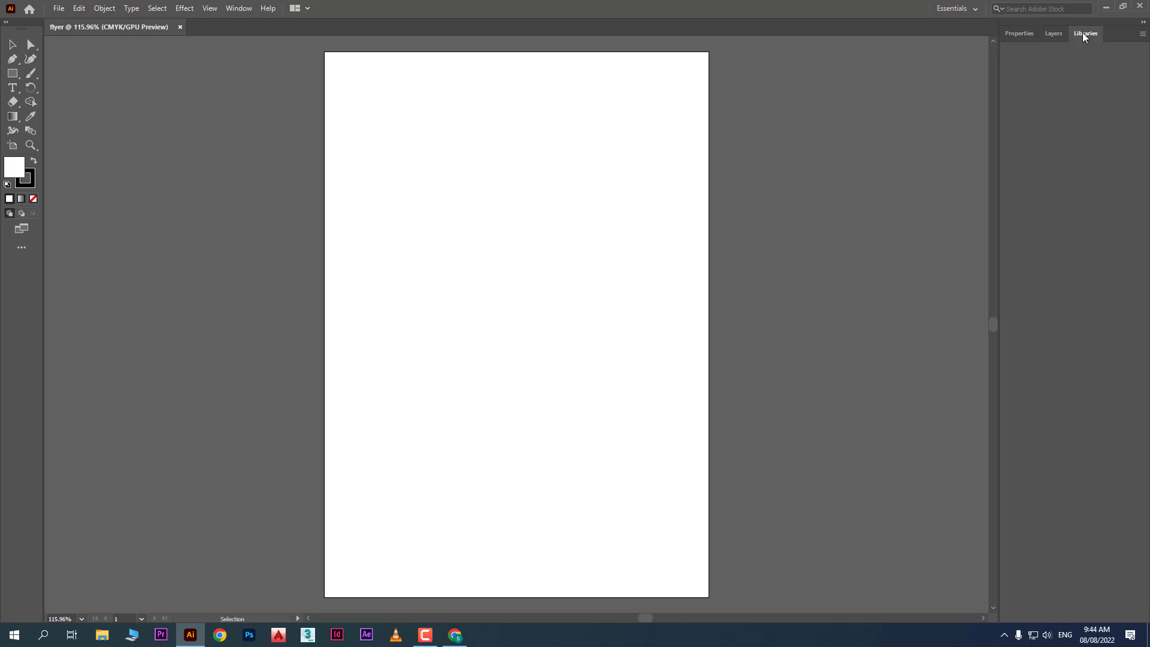
left_click(1020, 34)
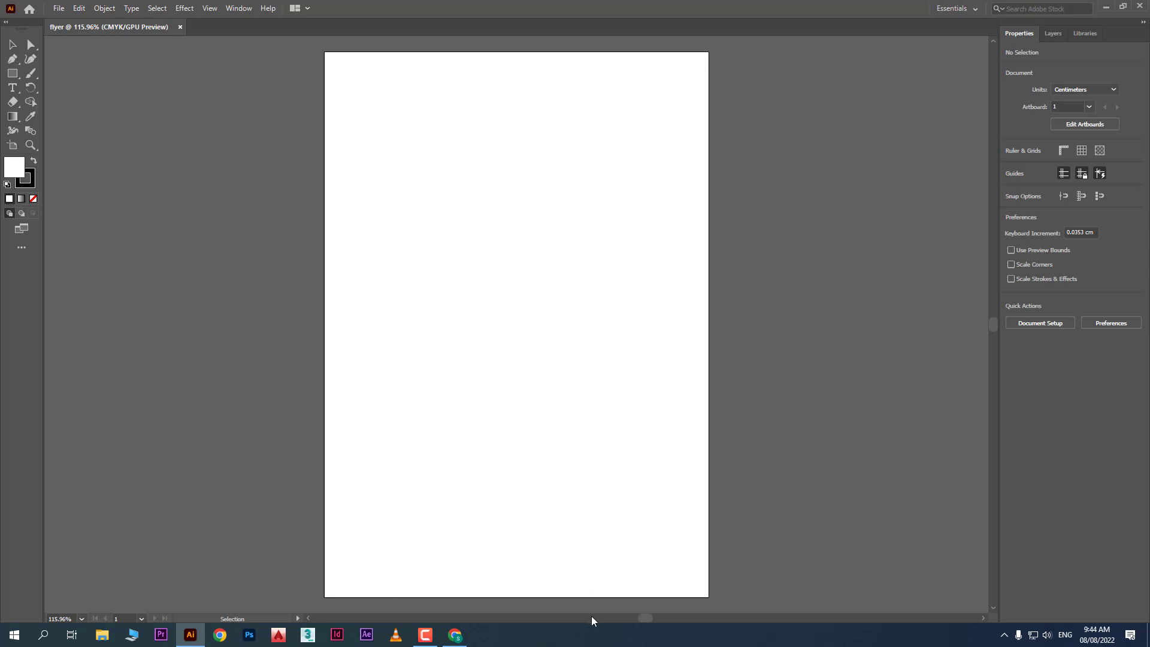
left_click_drag(642, 622, 647, 619)
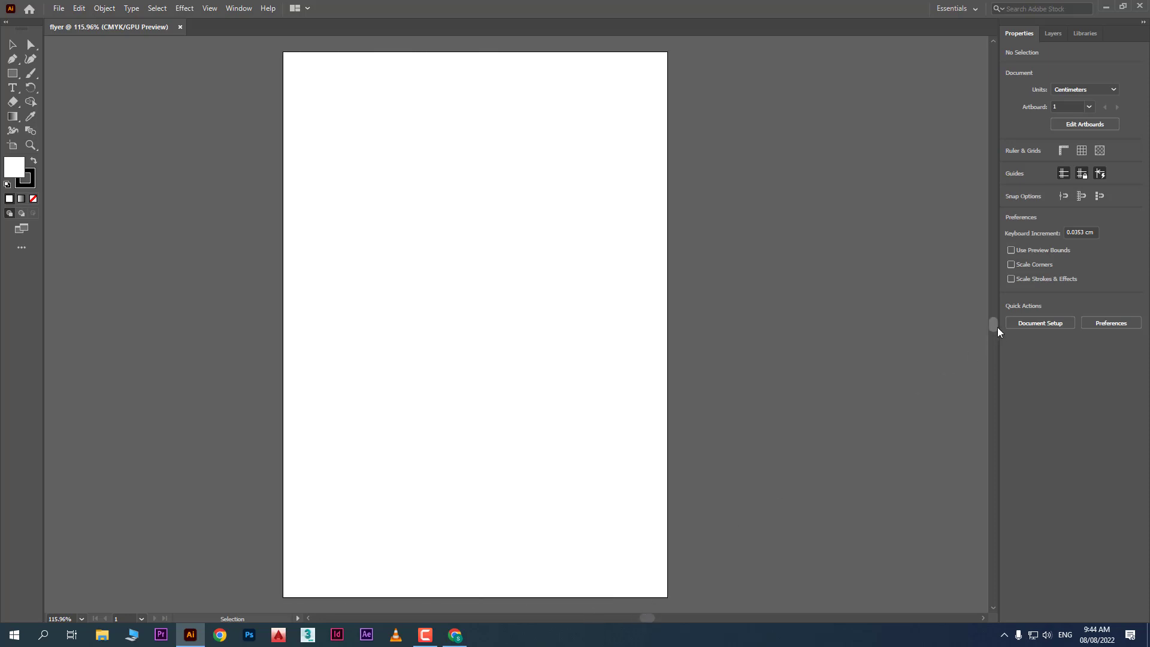
Zoom the canvas to 800%, then fit the whole artboard in the window
scroll(994, 329, "up", 2)
scroll(993, 323, "down", 5)
scroll(993, 323, "up", 3)
scroll(993, 323, "down", 3)
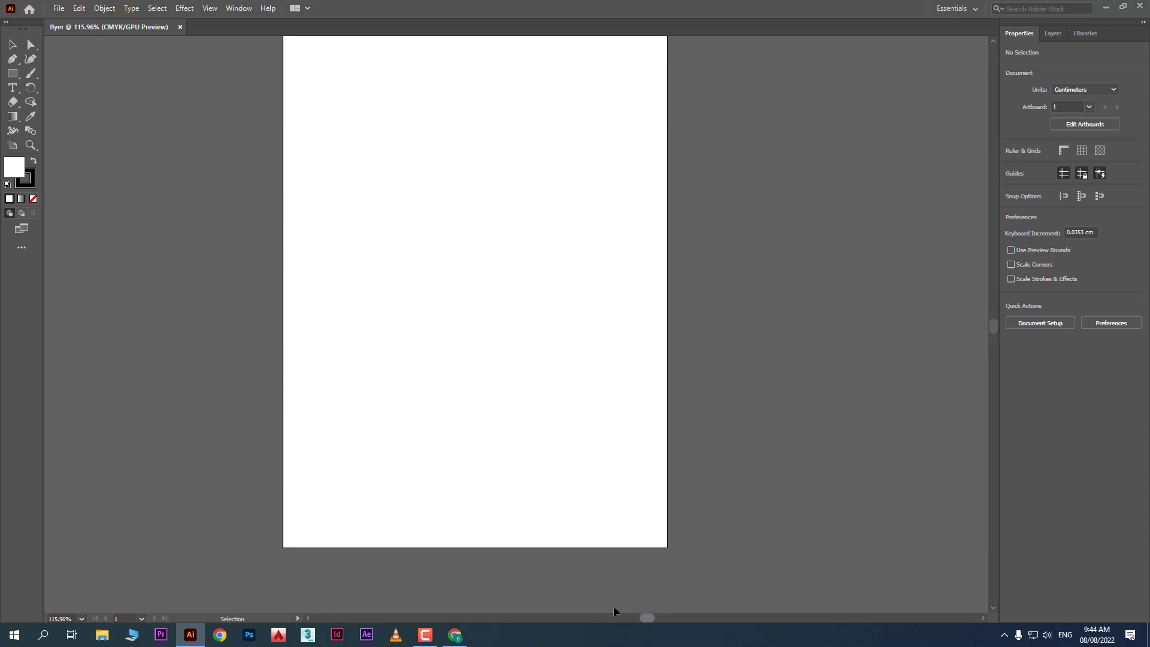
left_click(82, 619)
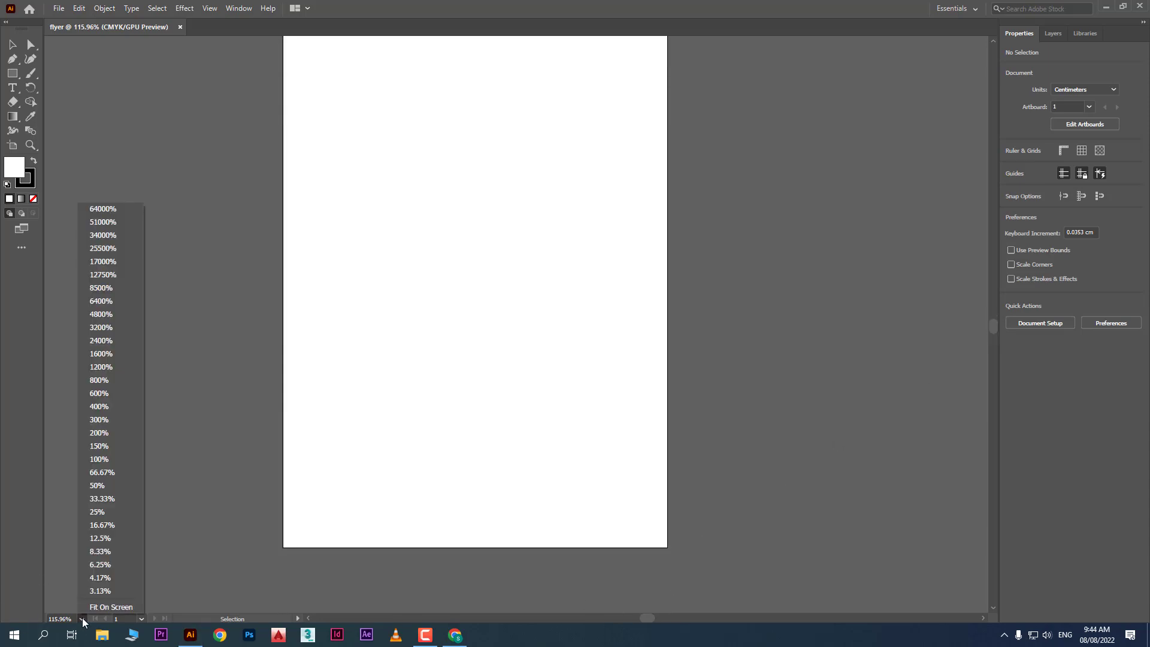
left_click(108, 381)
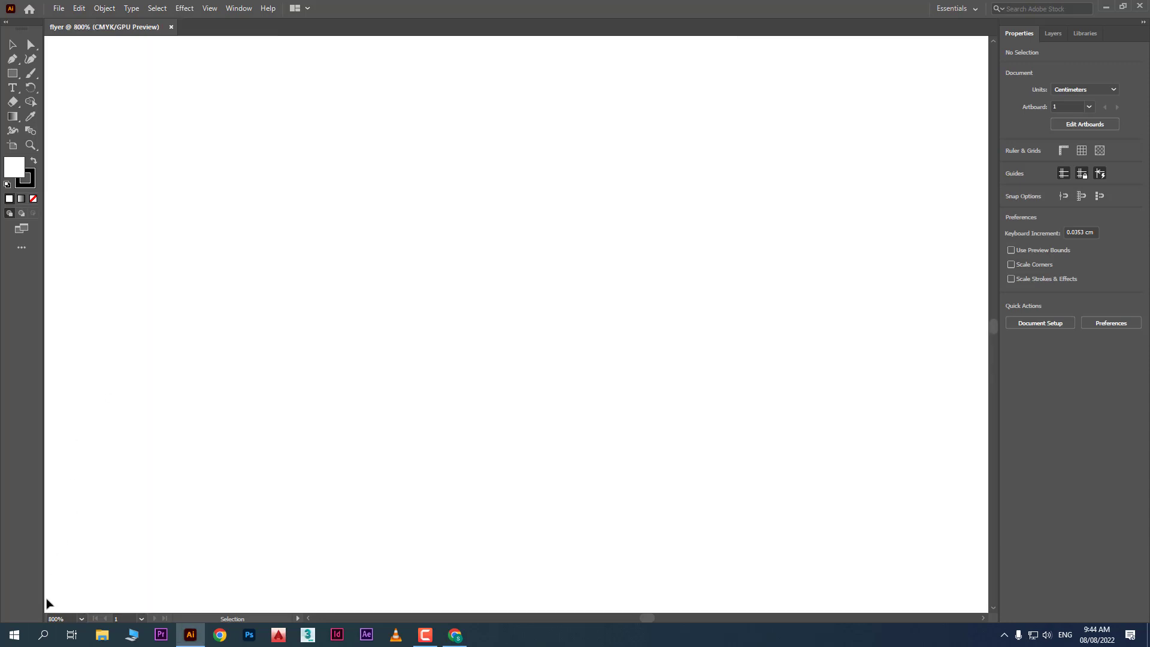
left_click(80, 619)
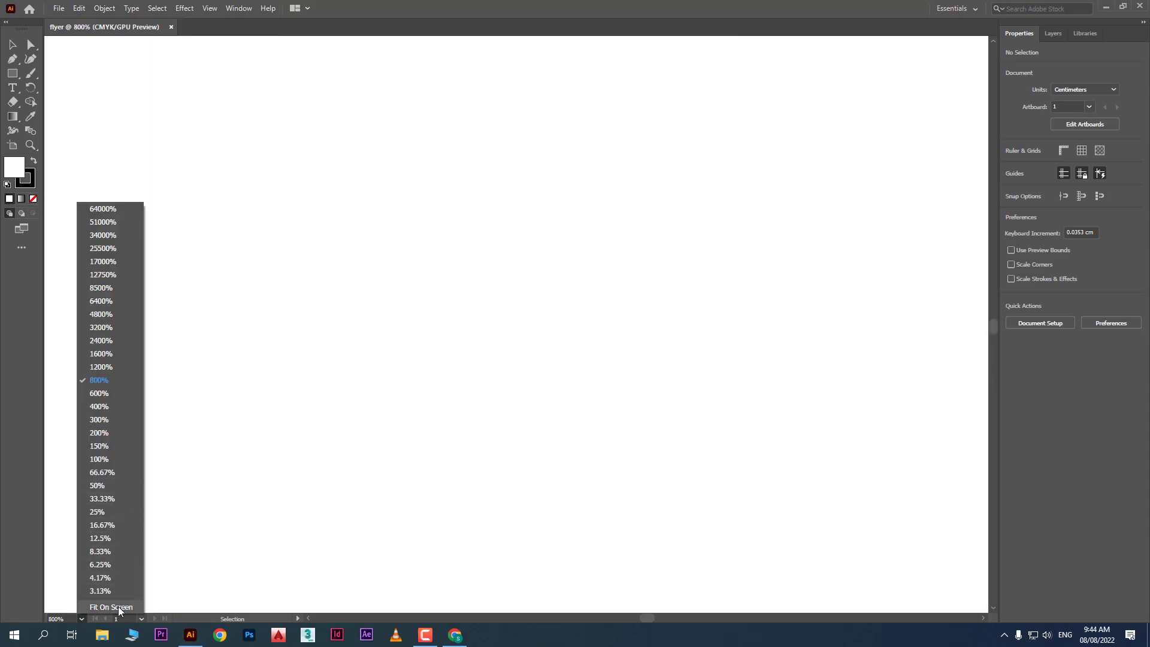
left_click(120, 606)
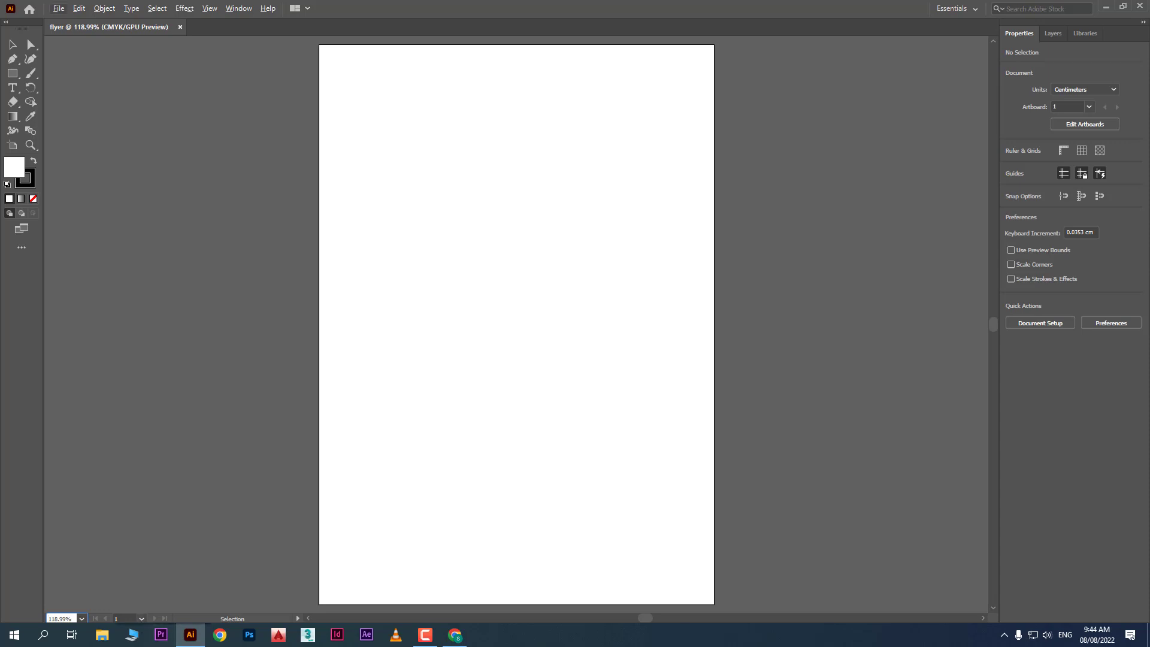
Scroll the canvas up, down and sideways around the artboard
scroll(611, 356, "up", 2)
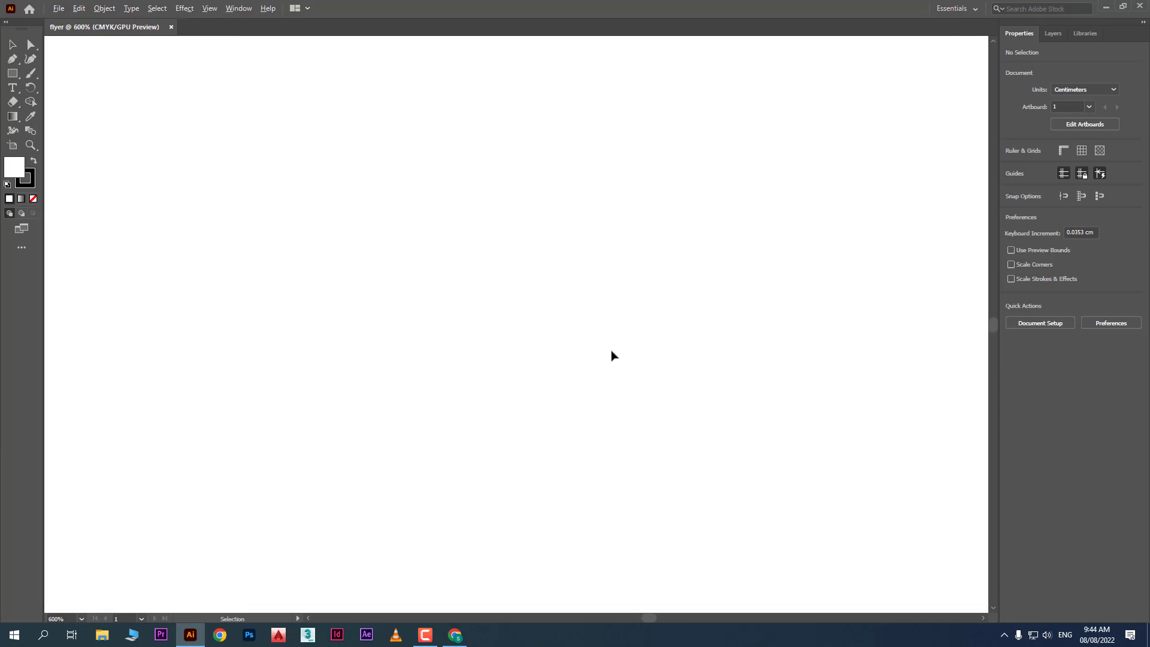
scroll(595, 356, "down", 2)
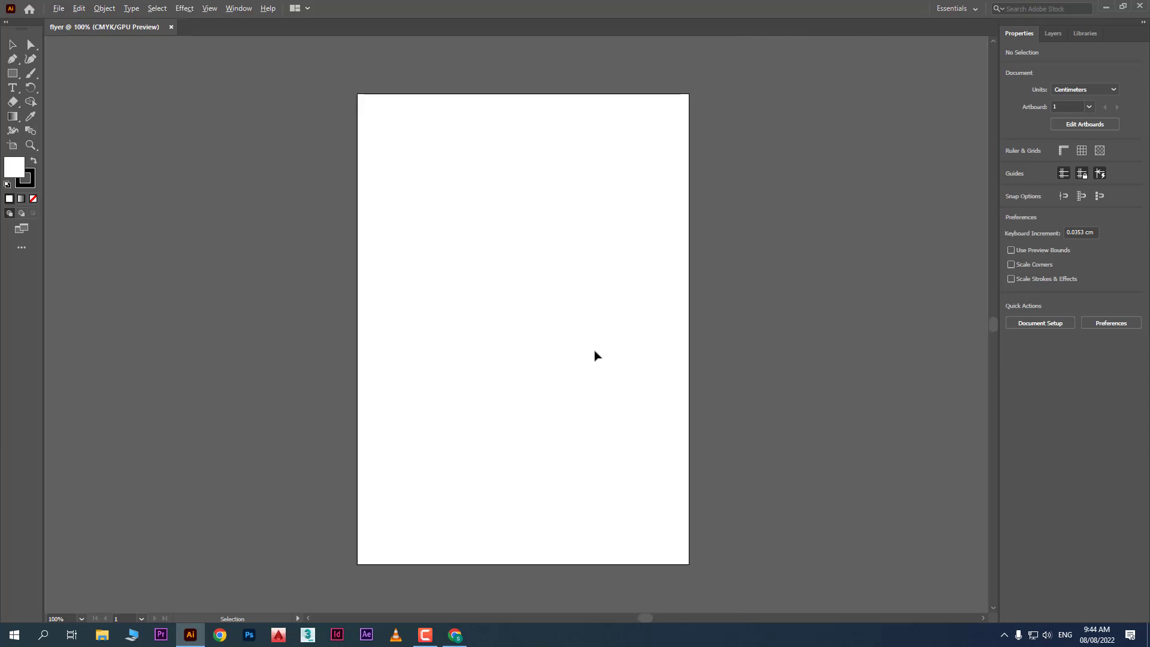
scroll(594, 356, "up", 2)
scroll(594, 356, "down", 3)
scroll(595, 355, "up", 3)
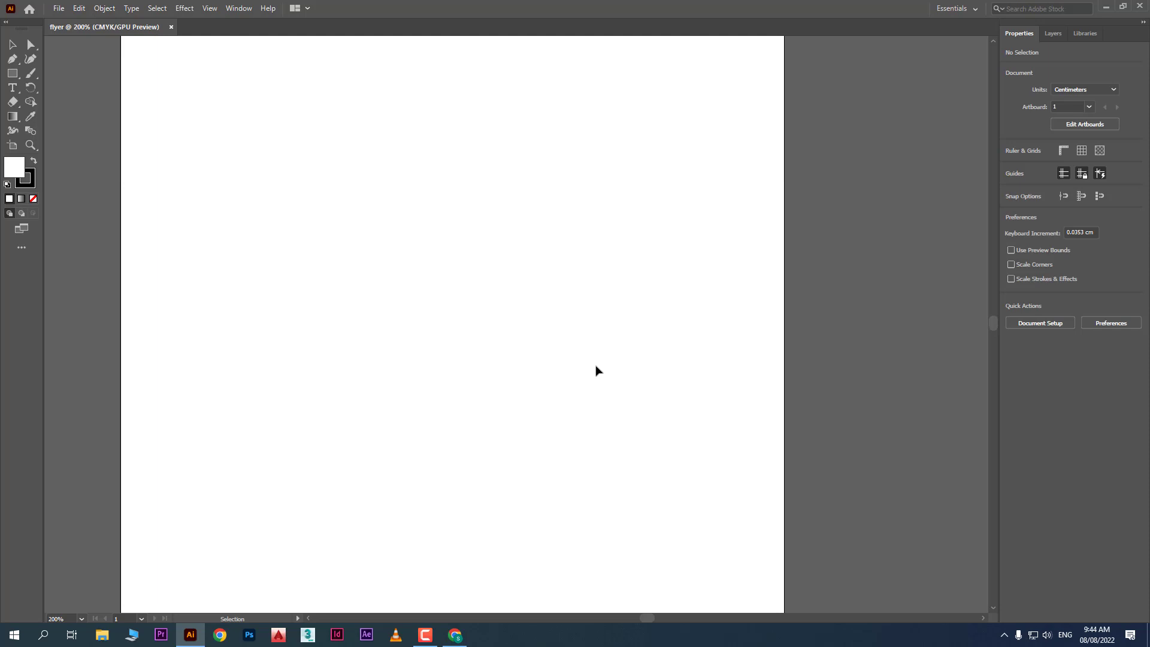
key("a")
scroll(596, 371, "right", 2)
scroll(596, 371, "right", 1)
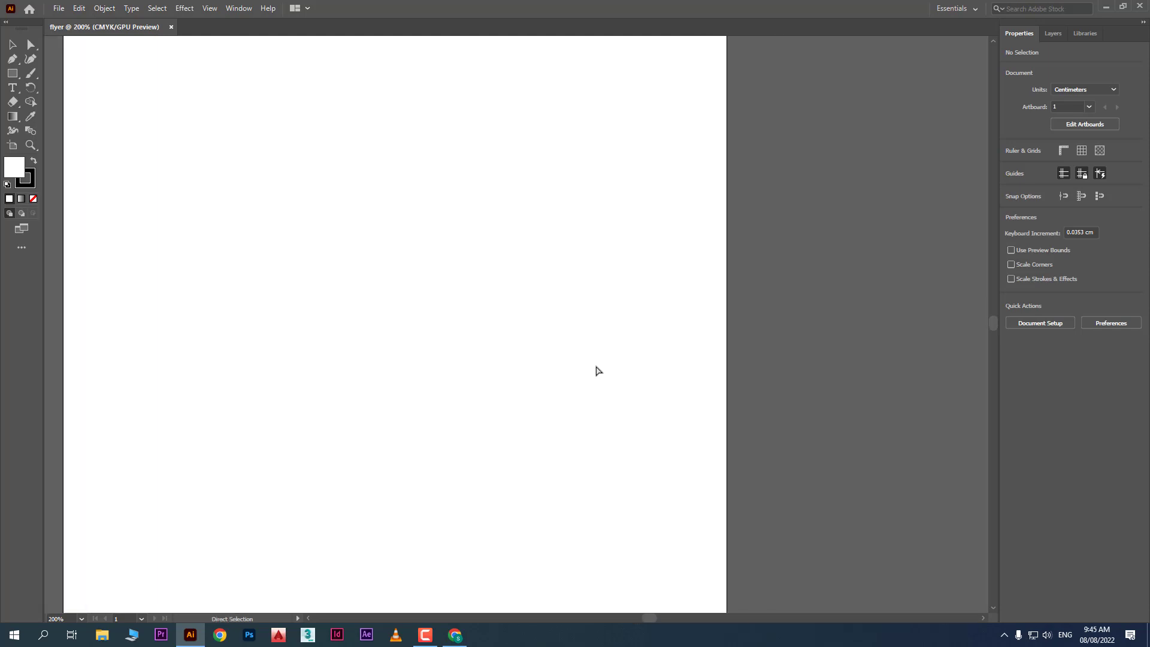
scroll(596, 371, "left", 3)
scroll(596, 371, "right", 4)
Zoom in on the artboard's upper-left area with the Zoom tool
key("v")
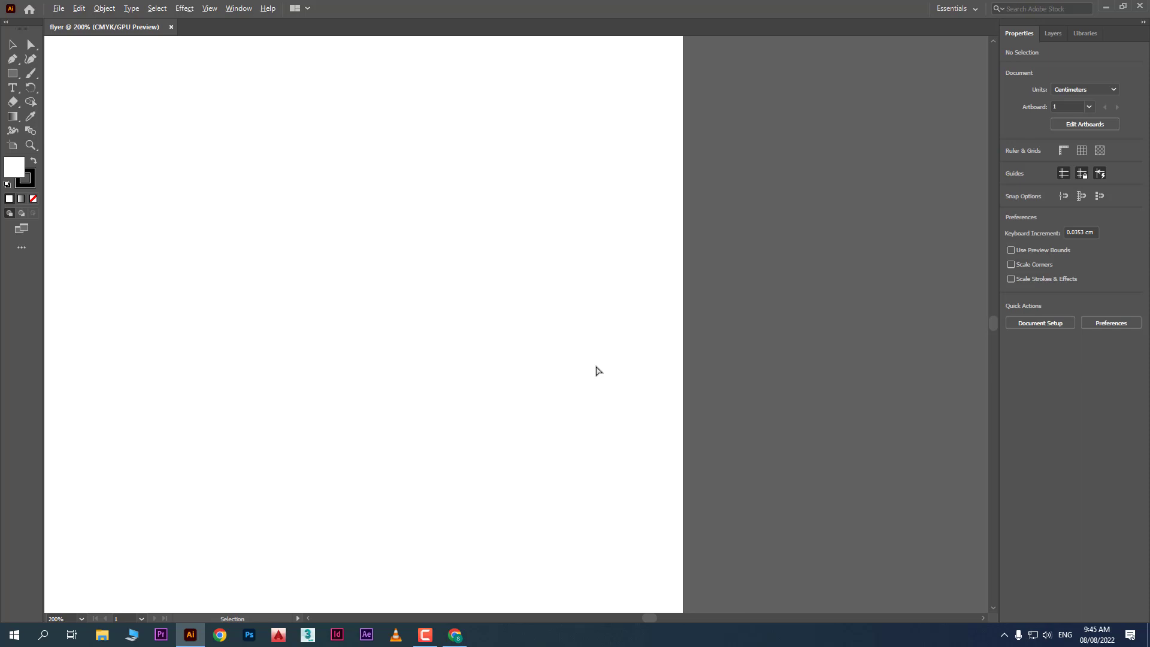
scroll(596, 370, "down", 3)
scroll(596, 371, "up", 1)
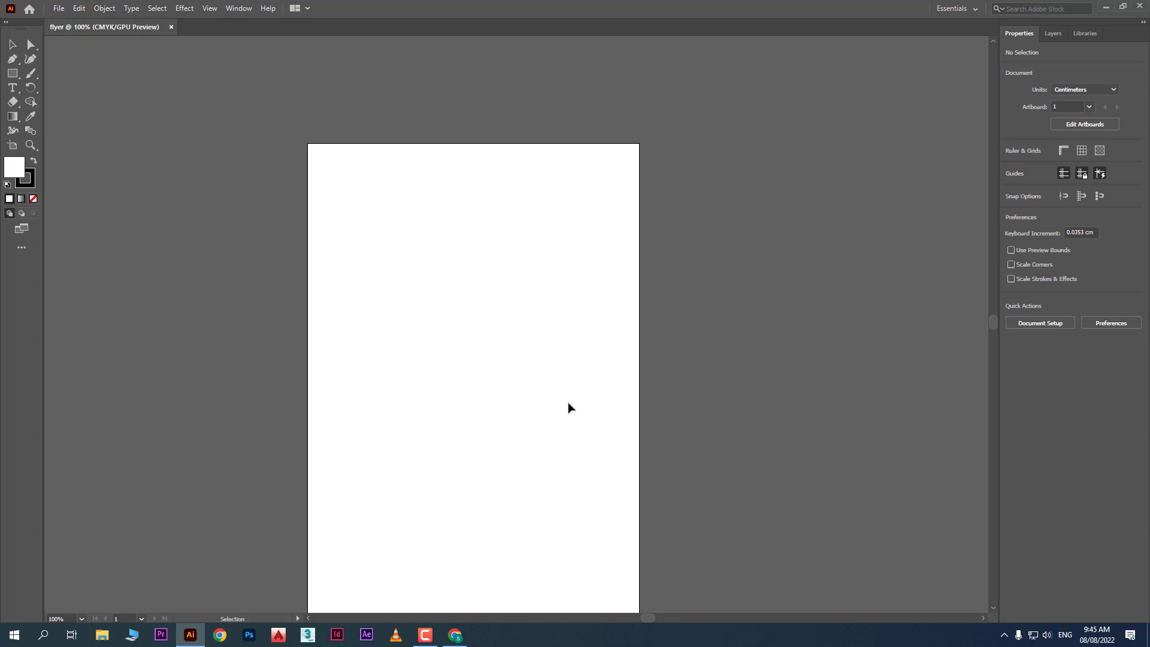
scroll(519, 486, "down", 3)
scroll(519, 487, "up", 1)
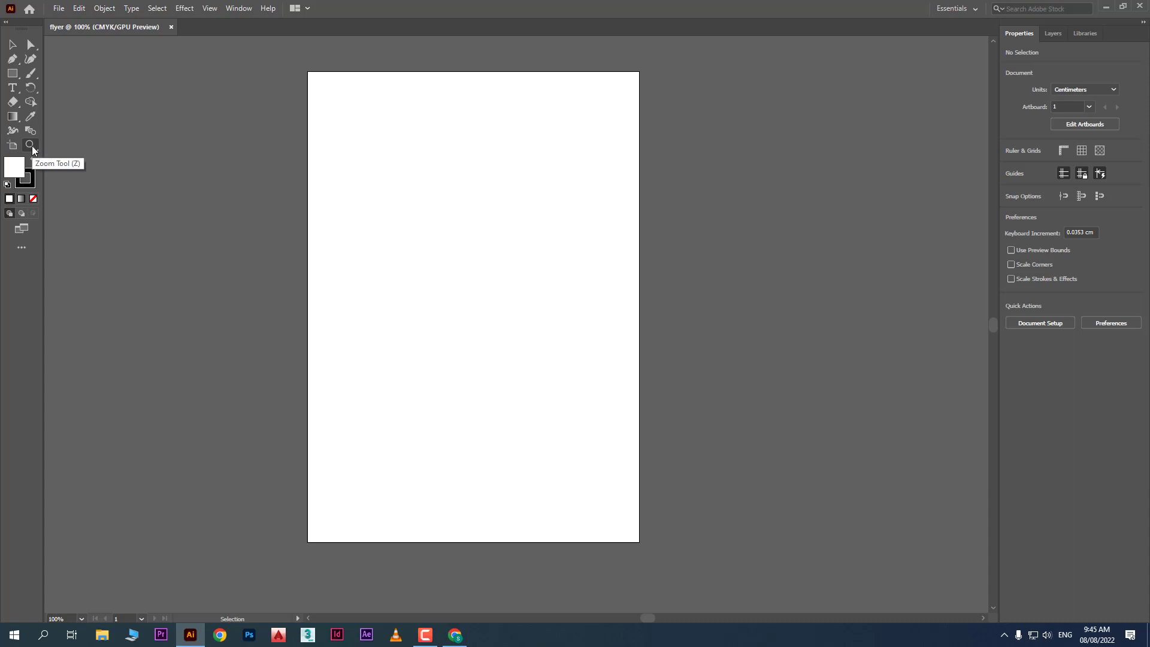
left_click(30, 145)
left_click_drag(398, 221, 392, 249)
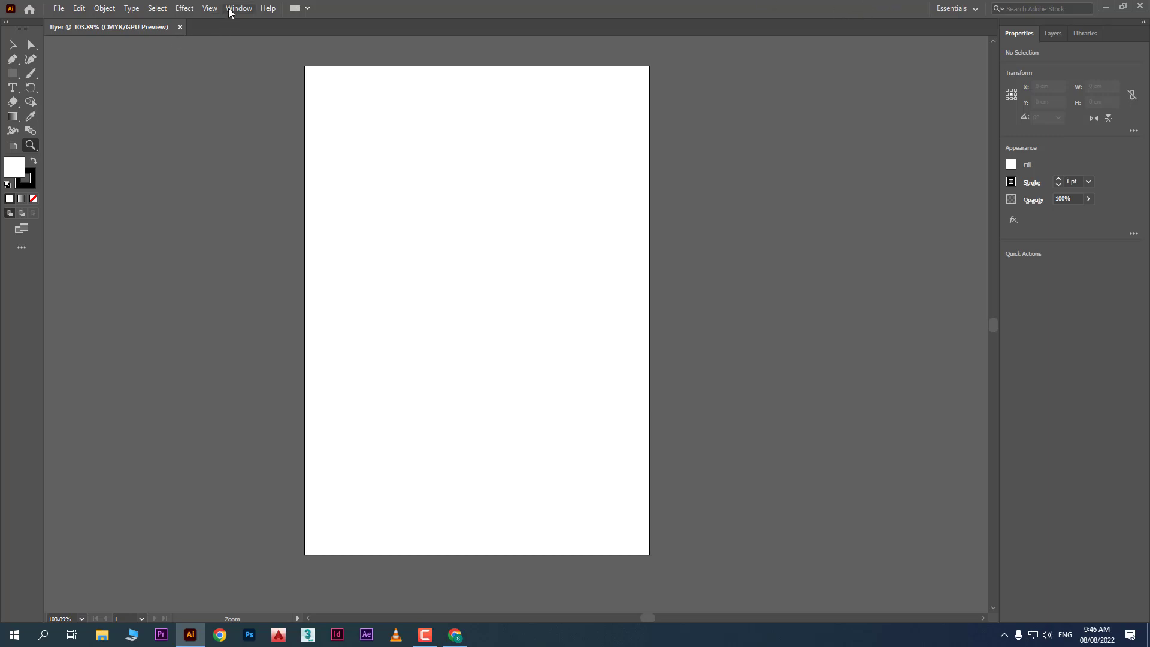
left_click(229, 10)
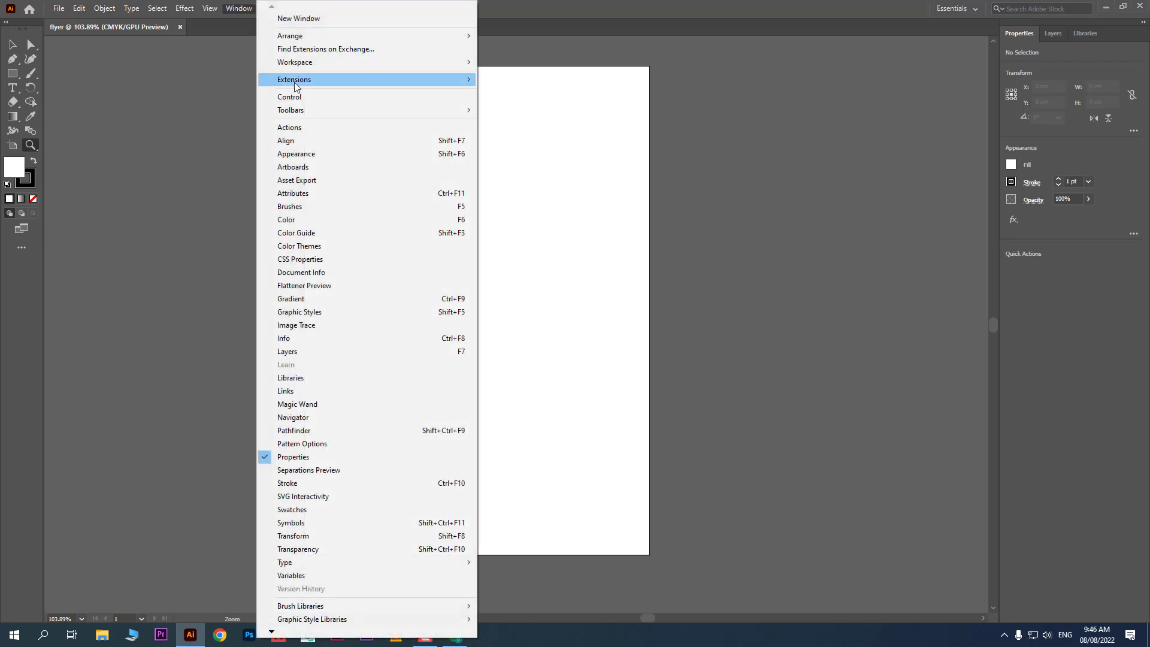
mouse_move(417, 65)
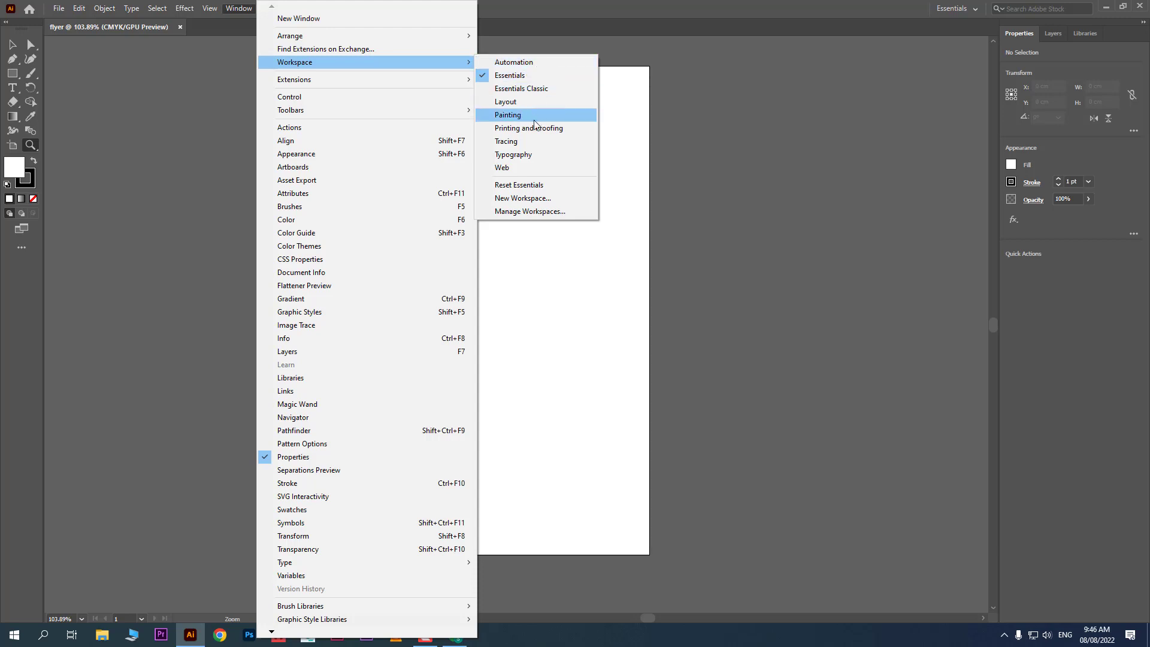
left_click(554, 155)
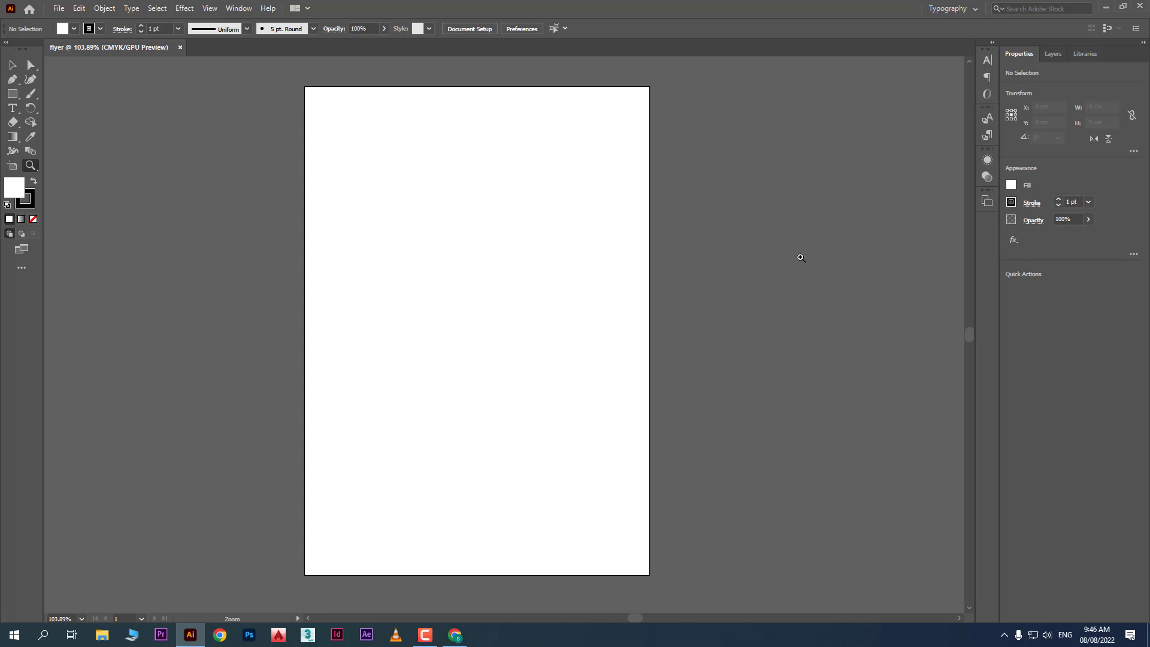
left_click(238, 9)
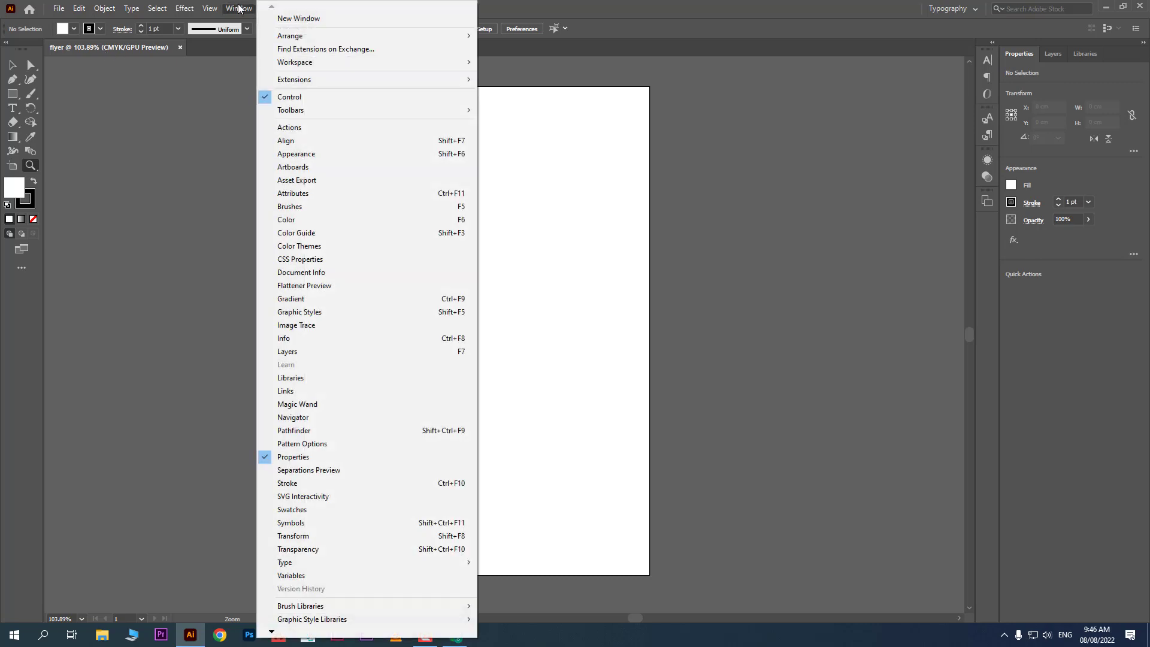
mouse_move(372, 62)
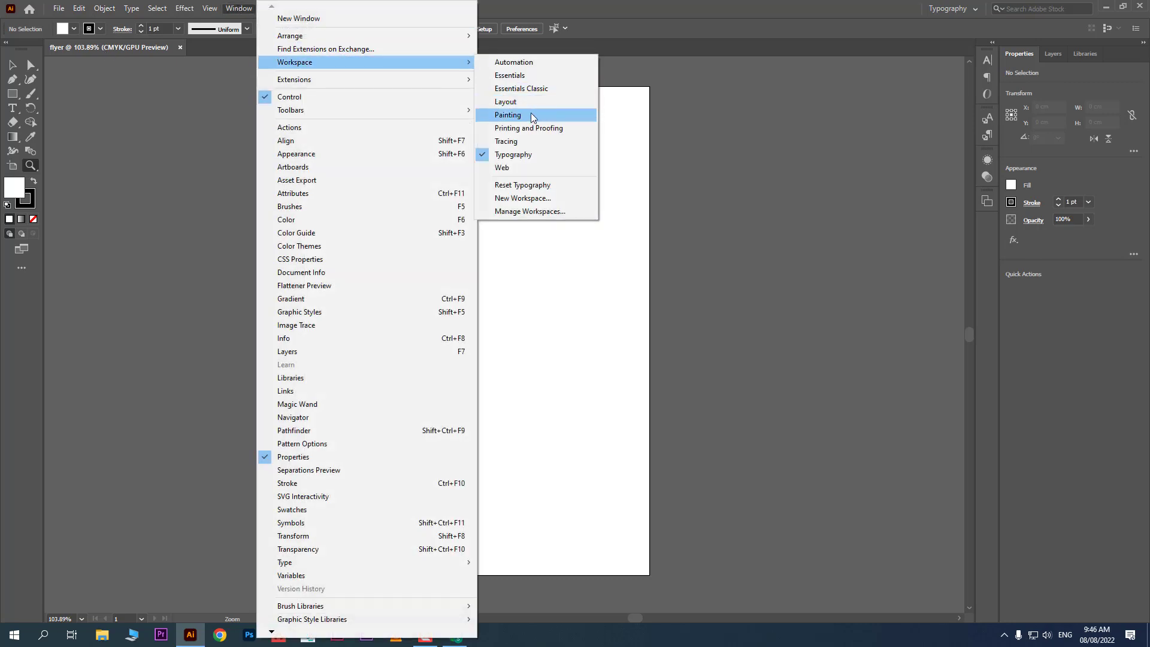
left_click(533, 115)
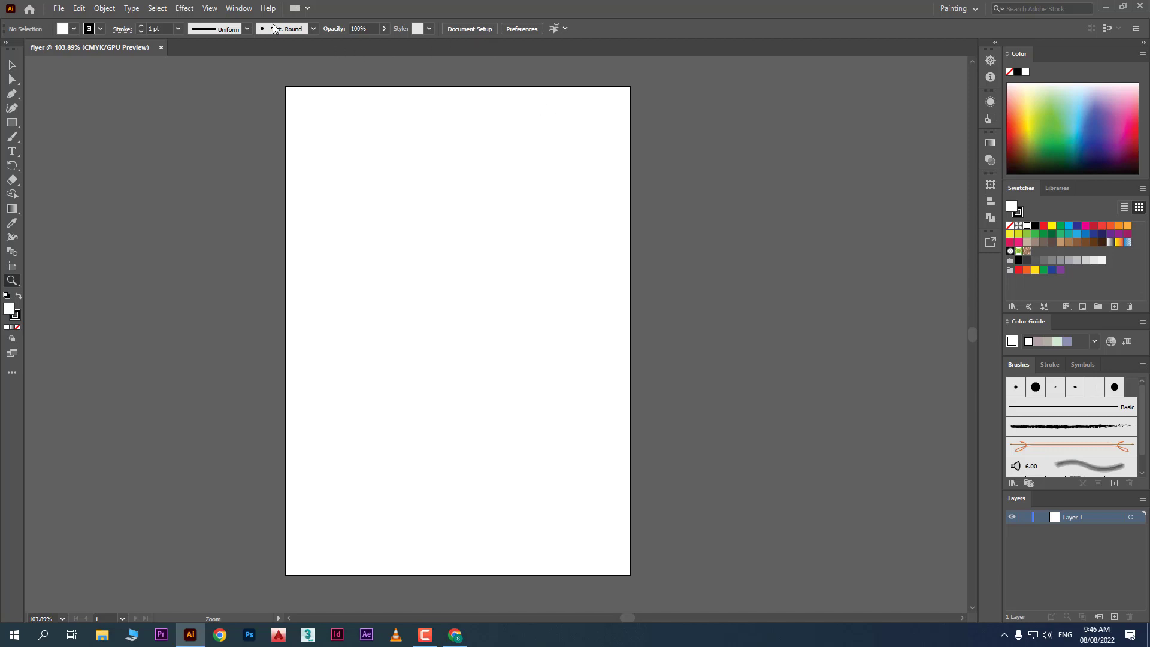
left_click(235, 11)
mouse_move(358, 61)
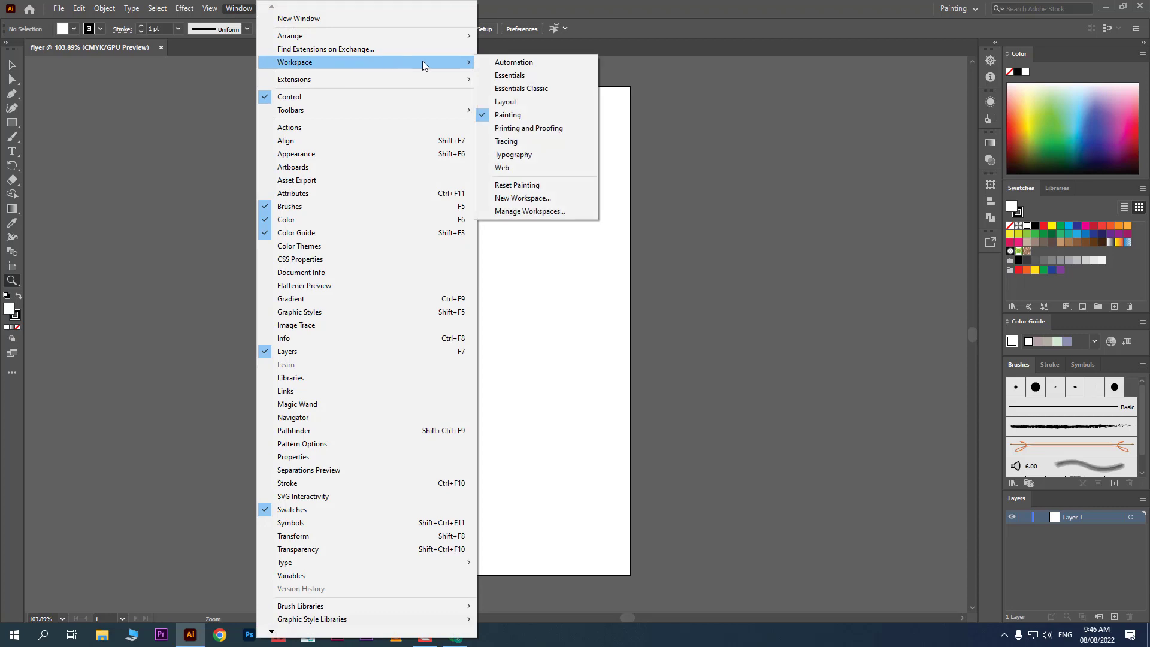
left_click(528, 78)
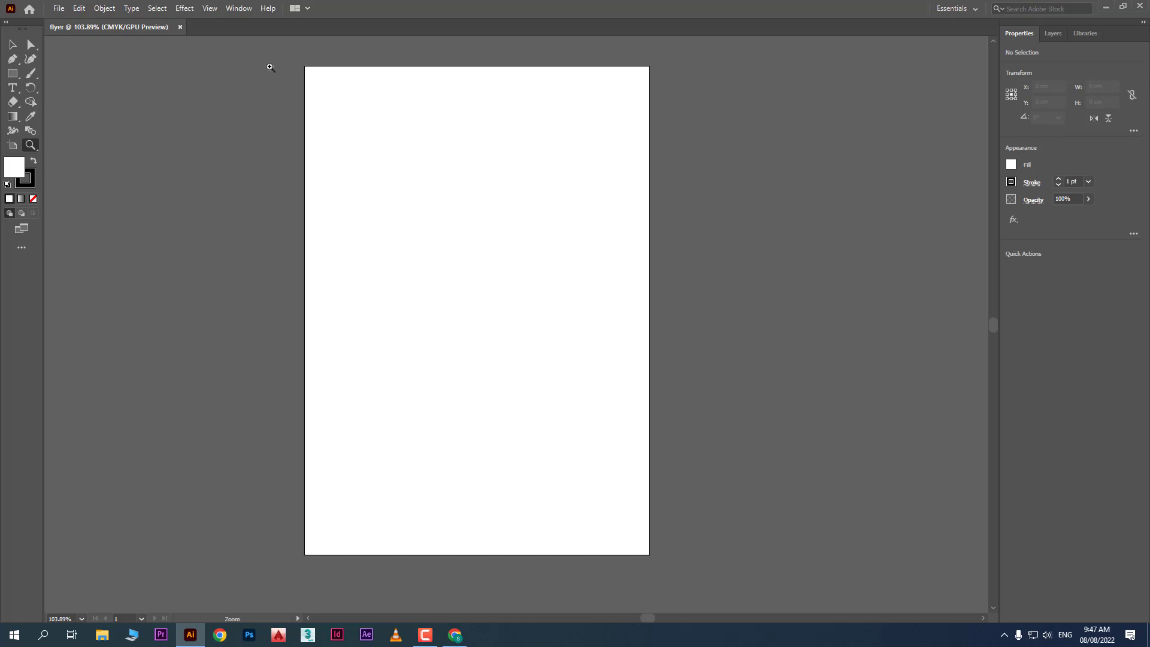
Switch to the Essentials Classic workspace
left_click(241, 9)
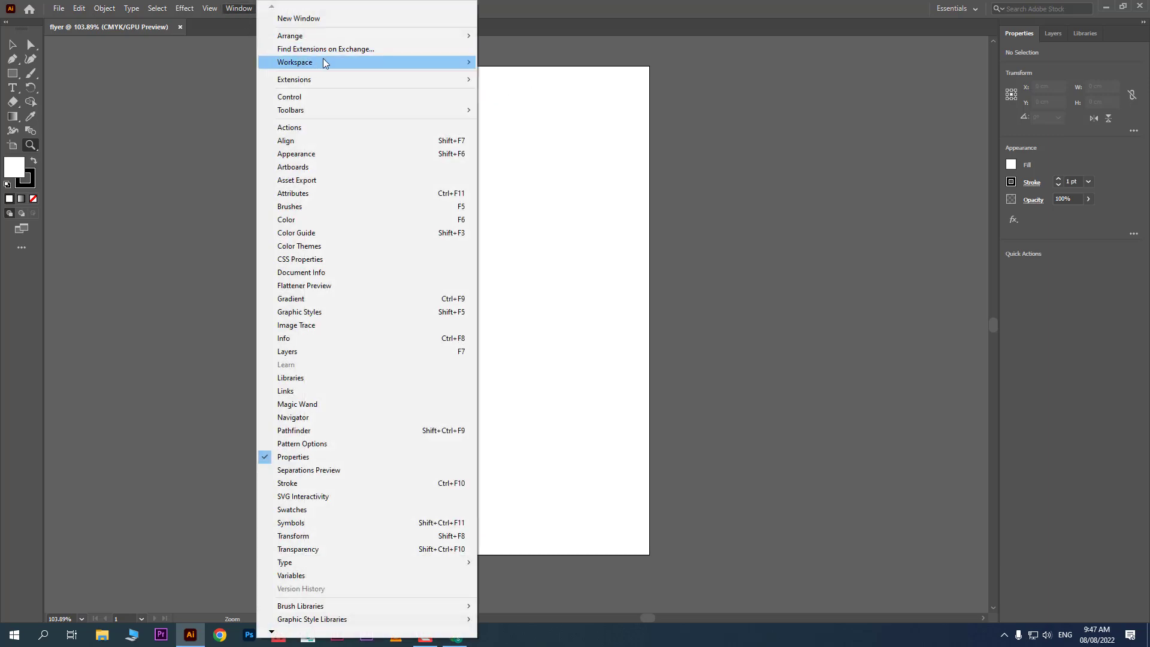
mouse_move(359, 62)
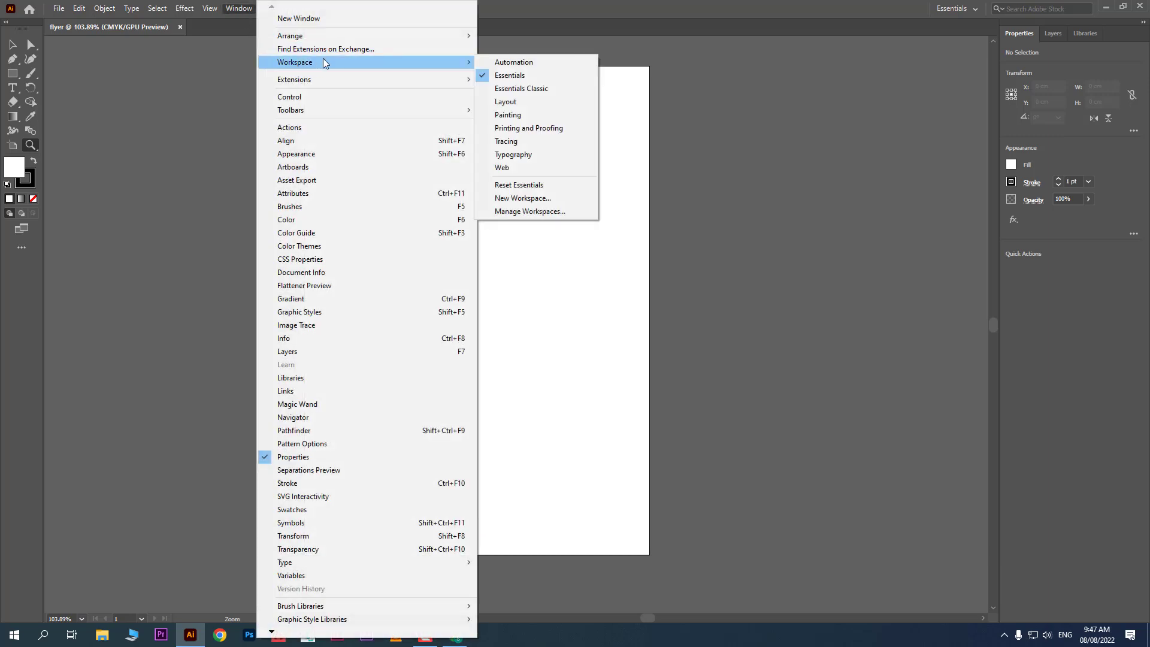
left_click(562, 93)
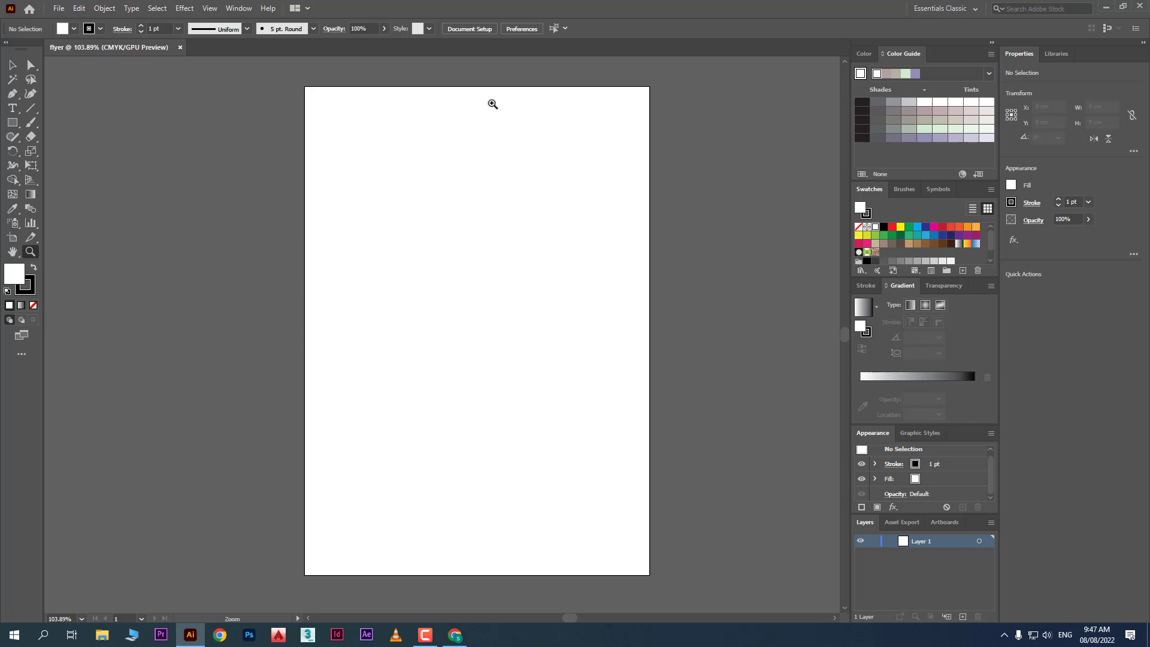
Reset Essentials Classic to its default layout
left_click(238, 9)
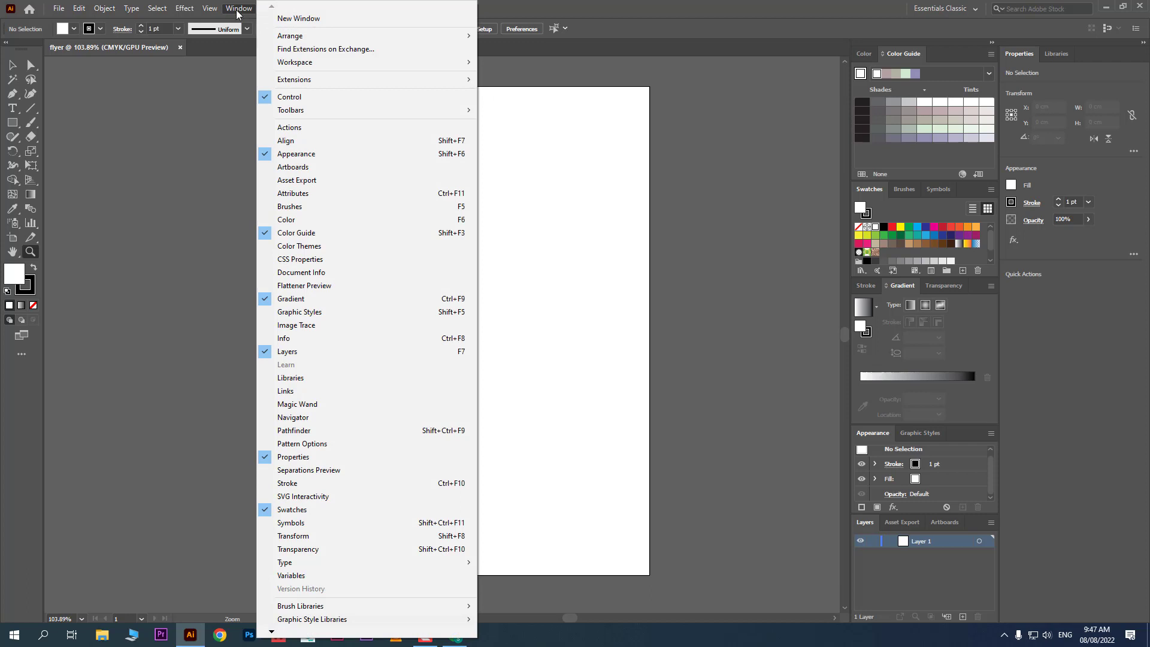
mouse_move(458, 65)
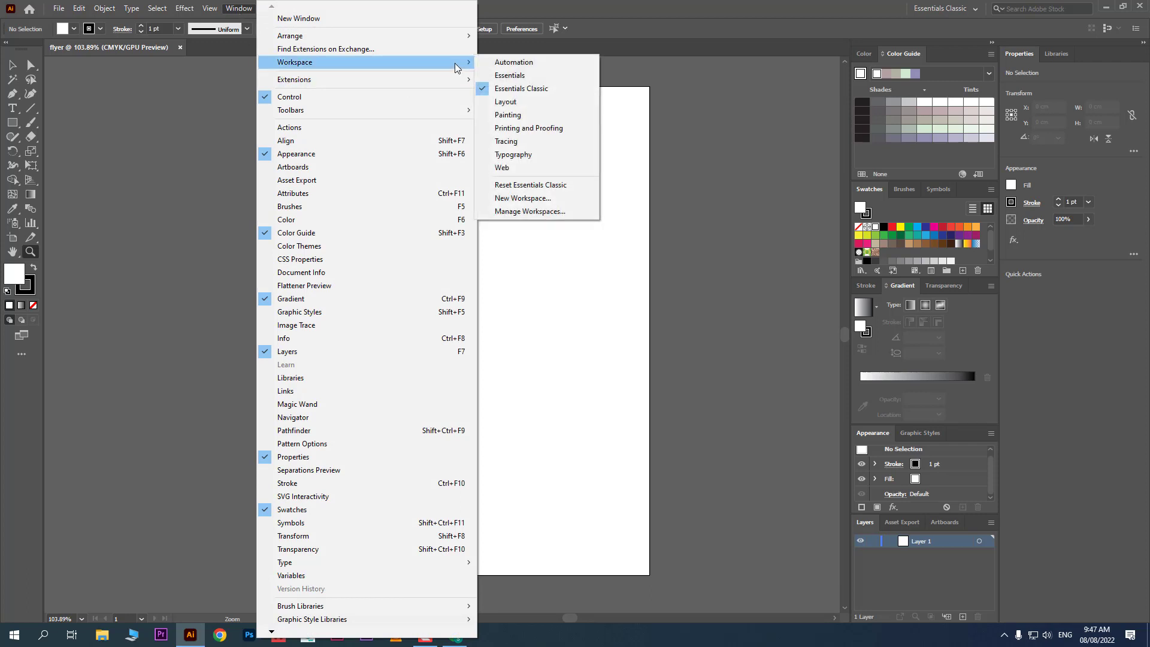
left_click(559, 187)
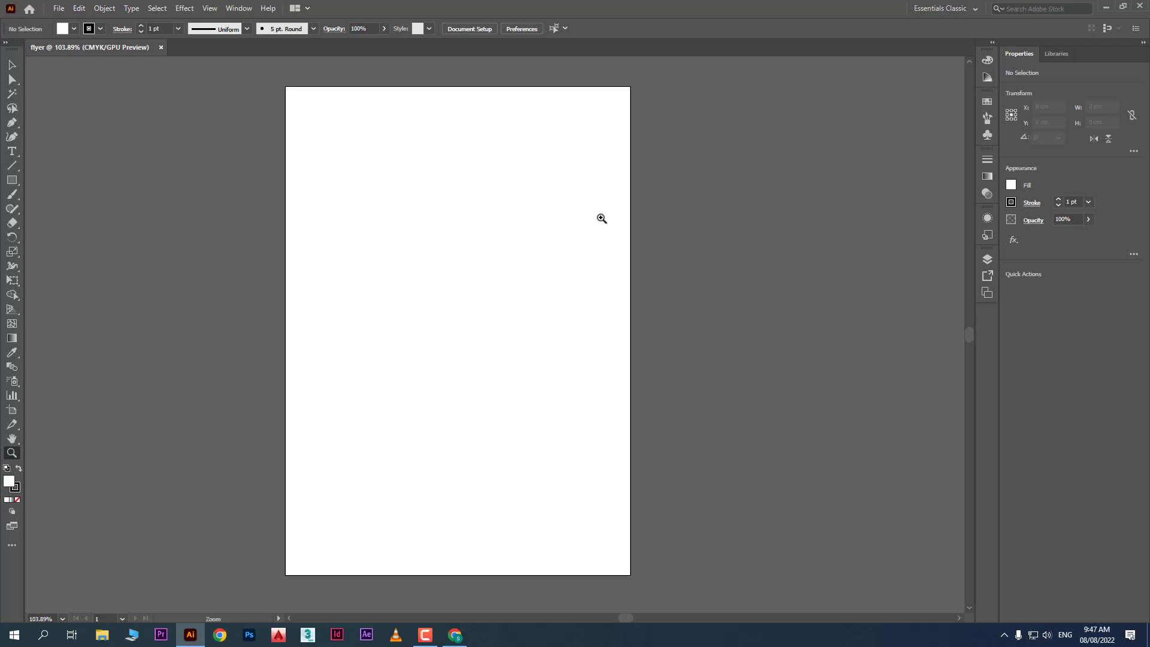
Expand the panel dock and set the toolbar to two columns
left_click(992, 43)
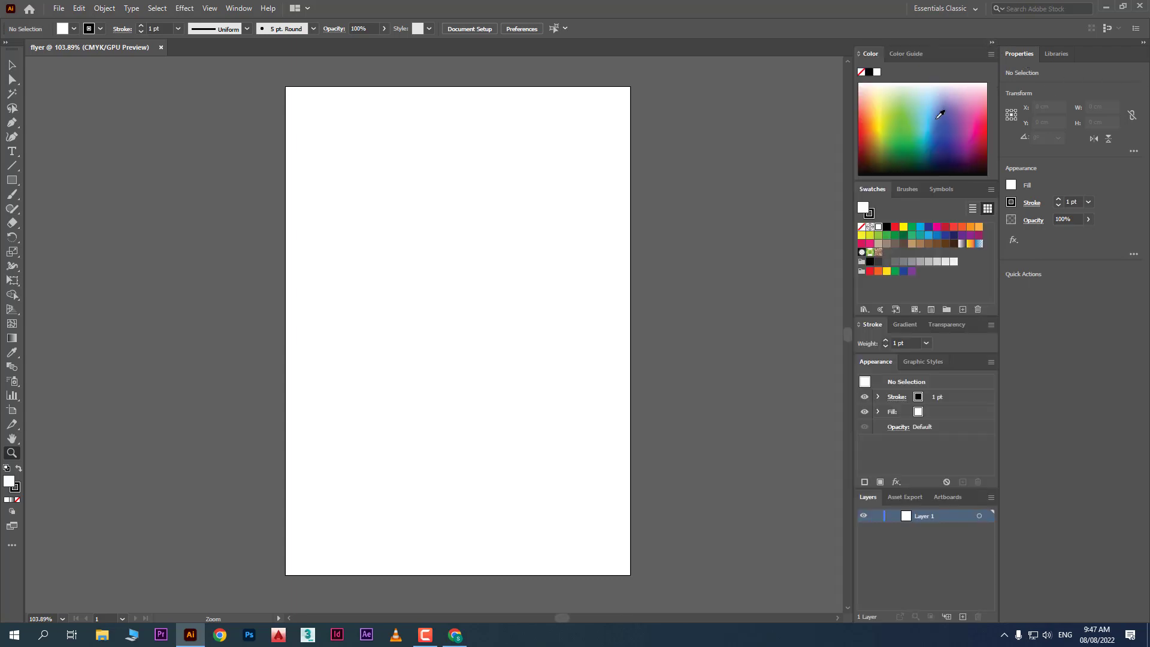
left_click(1143, 44)
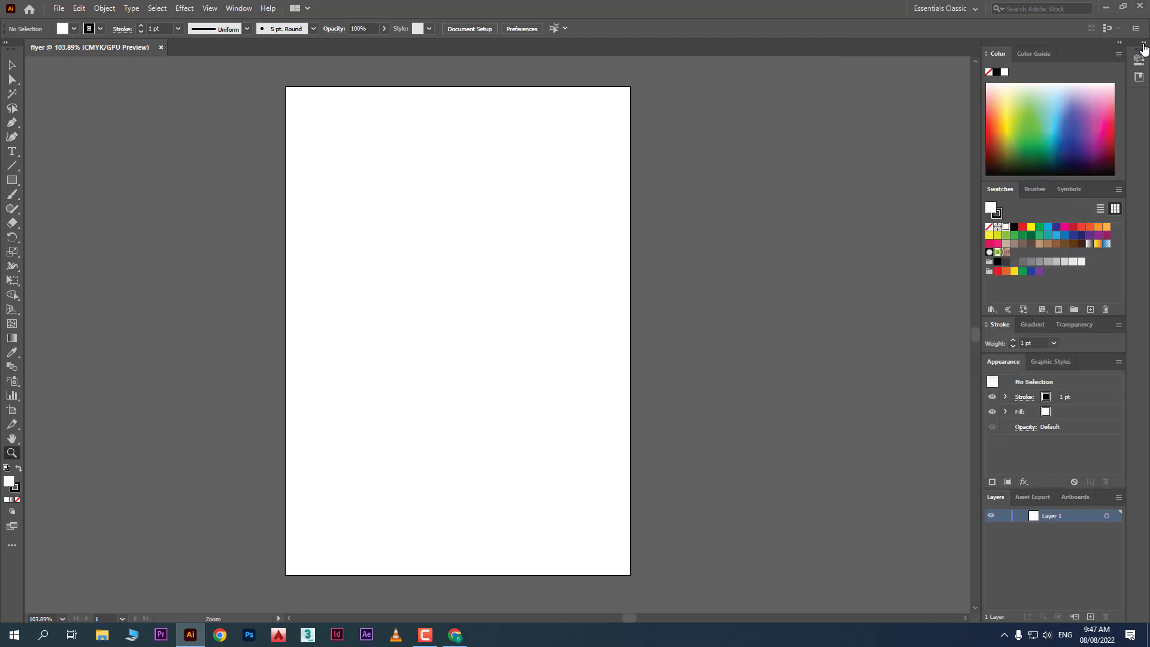
left_click(1144, 44)
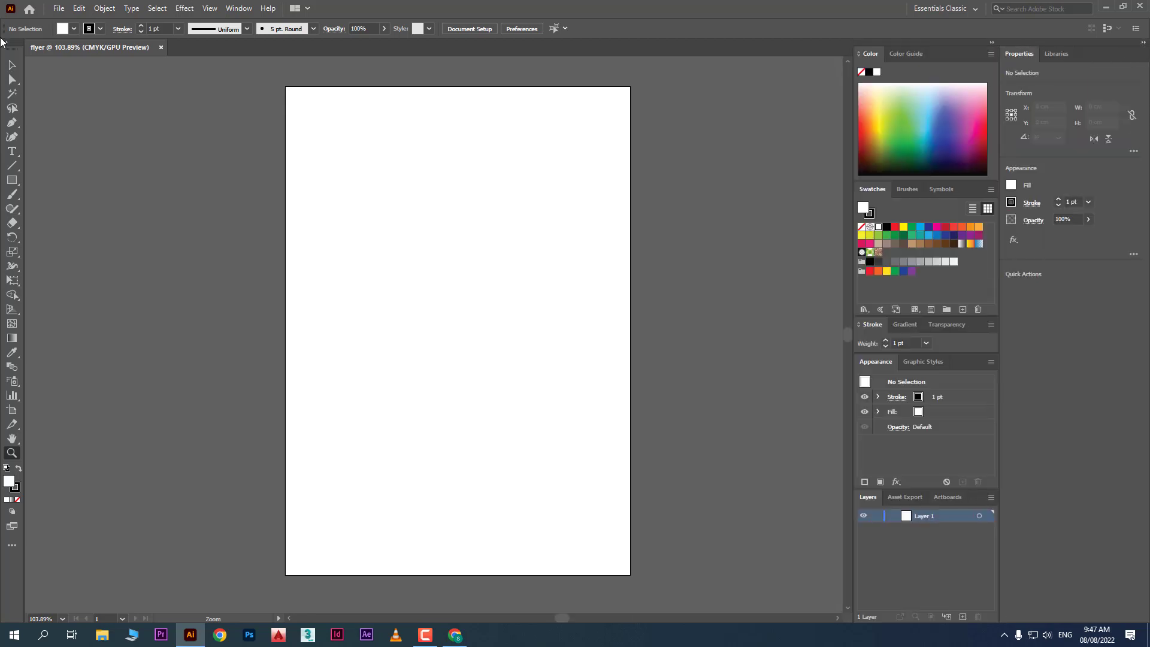
left_click(4, 44)
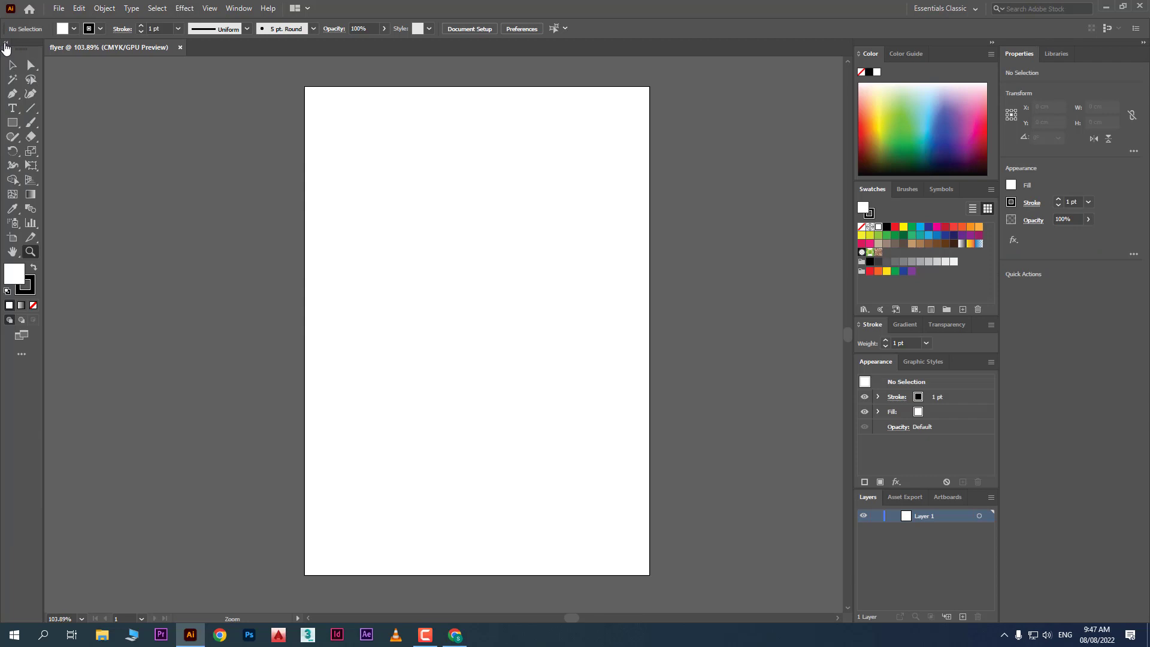
left_click(5, 44)
left_click(5, 45)
Float the Color Guide, Color and Brushes panels out into one stacked group
left_click_drag(869, 54, 612, 73)
left_click_drag(892, 59, 156, 92)
left_click_drag(653, 65, 523, 124)
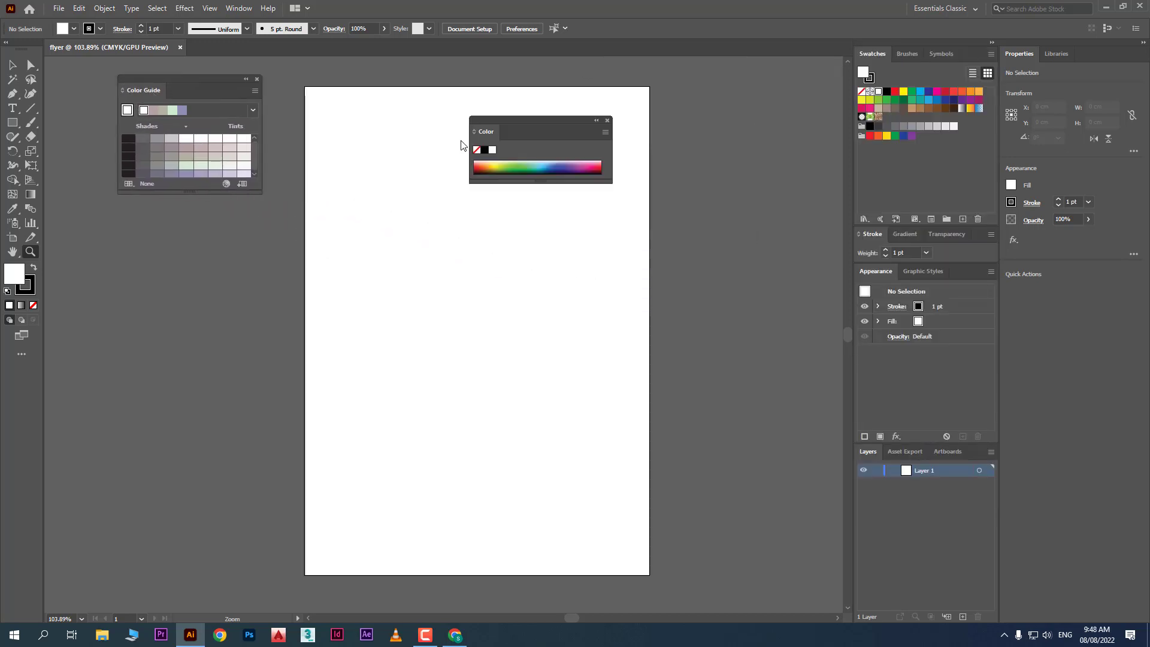
left_click_drag(461, 145, 167, 189)
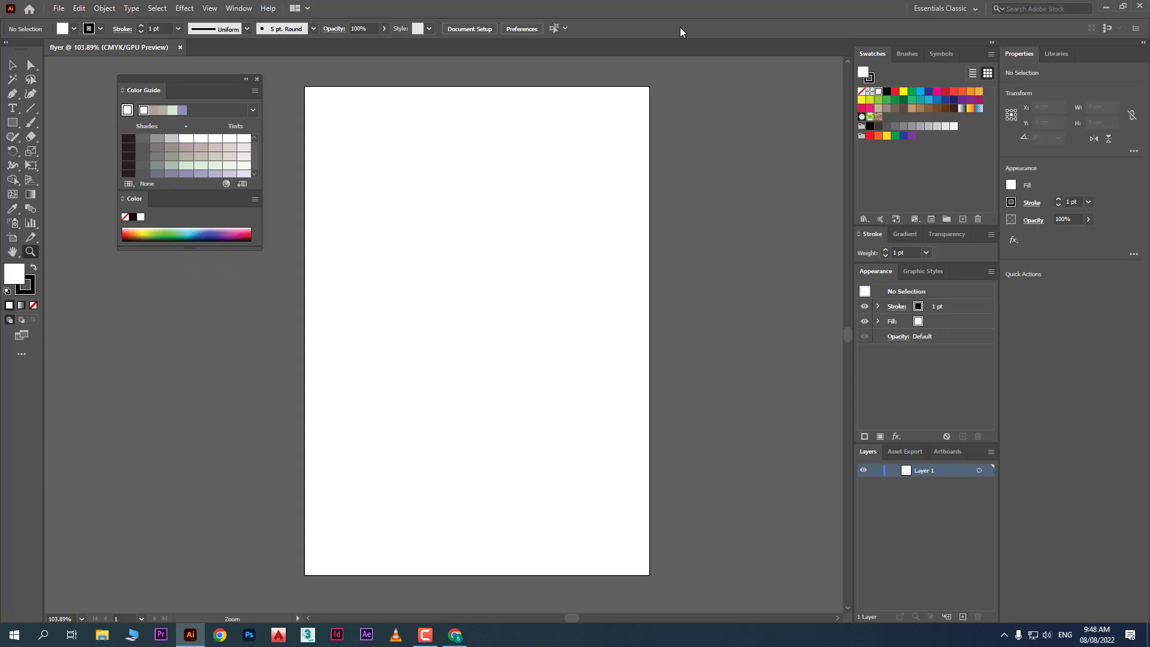
mouse_move(906, 54)
left_mouse_down()
mouse_move(92, 276)
mouse_move(129, 247)
left_mouse_up()
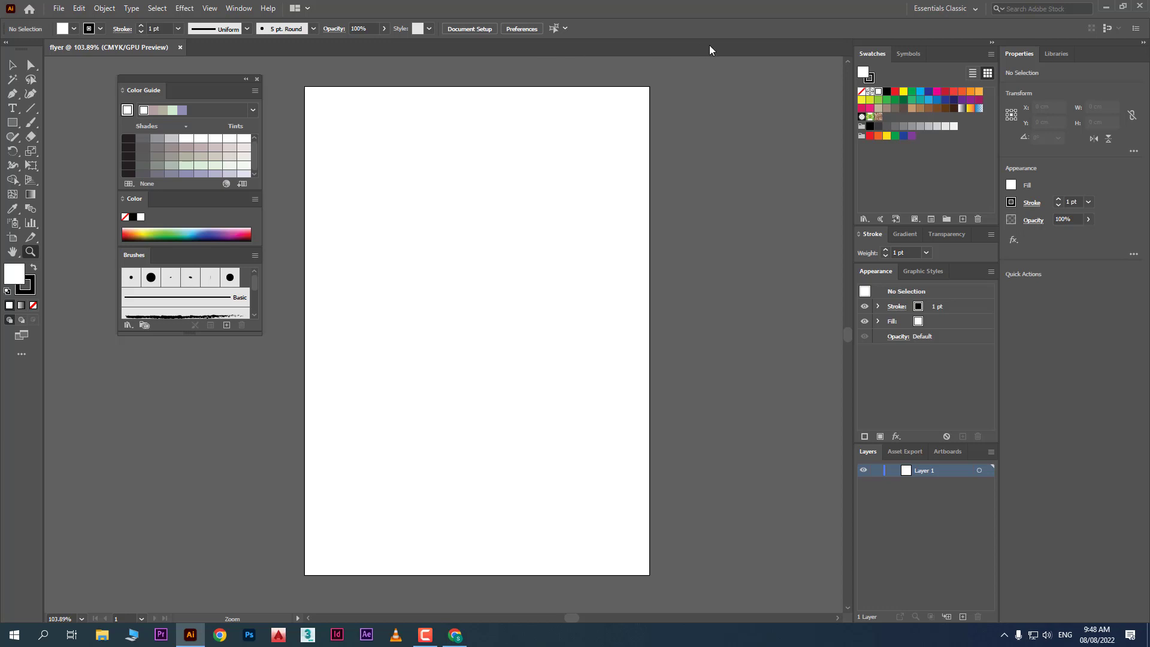
Save the current panel layout as a new workspace named 'xyz workspace' from Window > Workspace
left_click(925, 13)
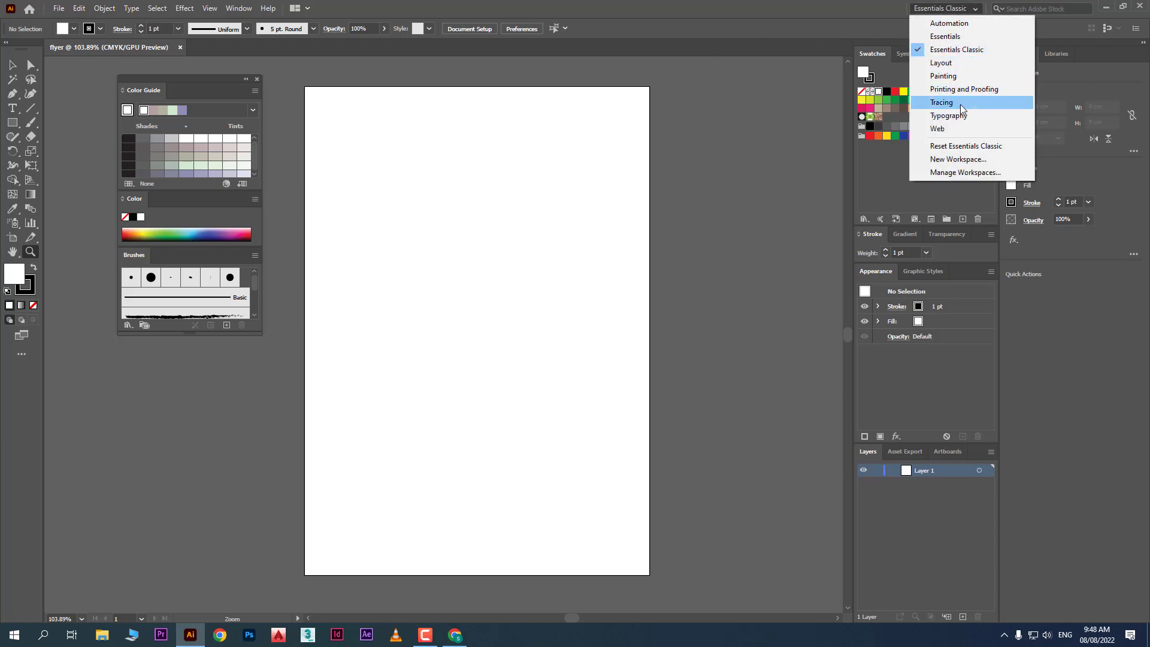
left_click(212, 8)
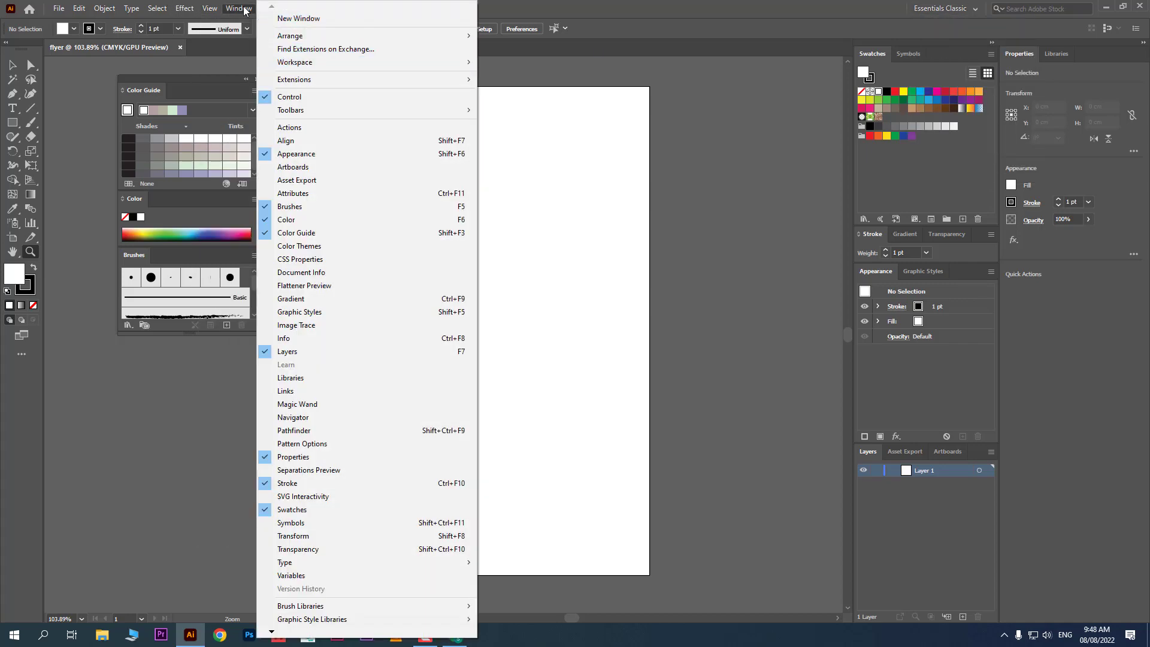
left_click(244, 11)
left_click(242, 10)
mouse_move(383, 63)
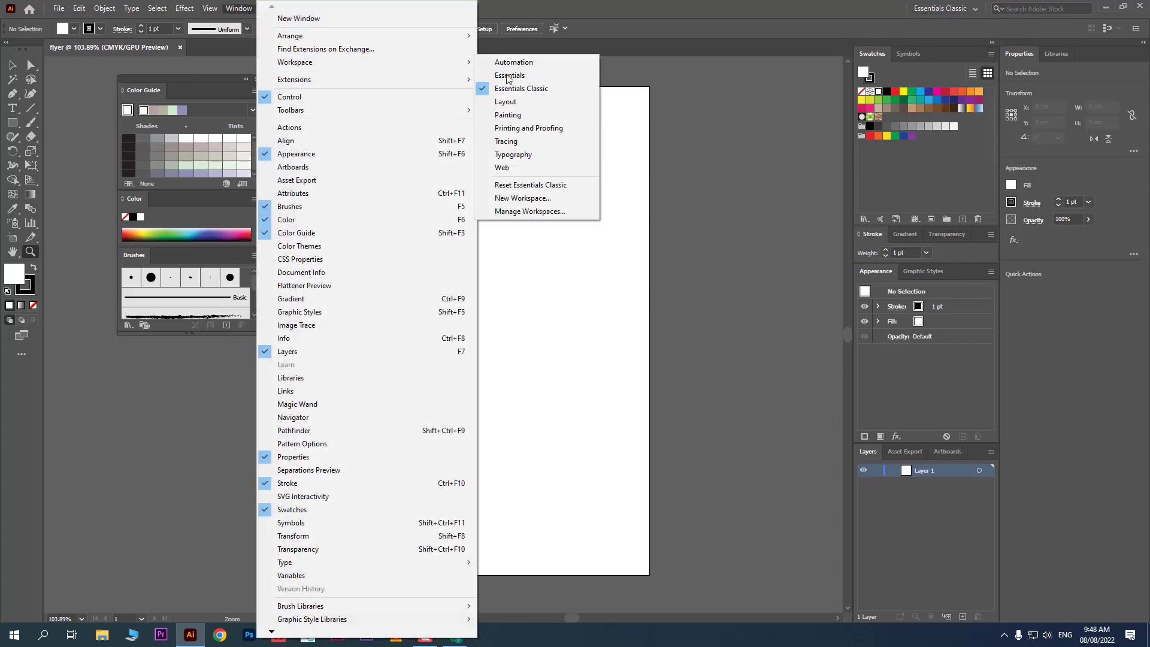
left_click(560, 200)
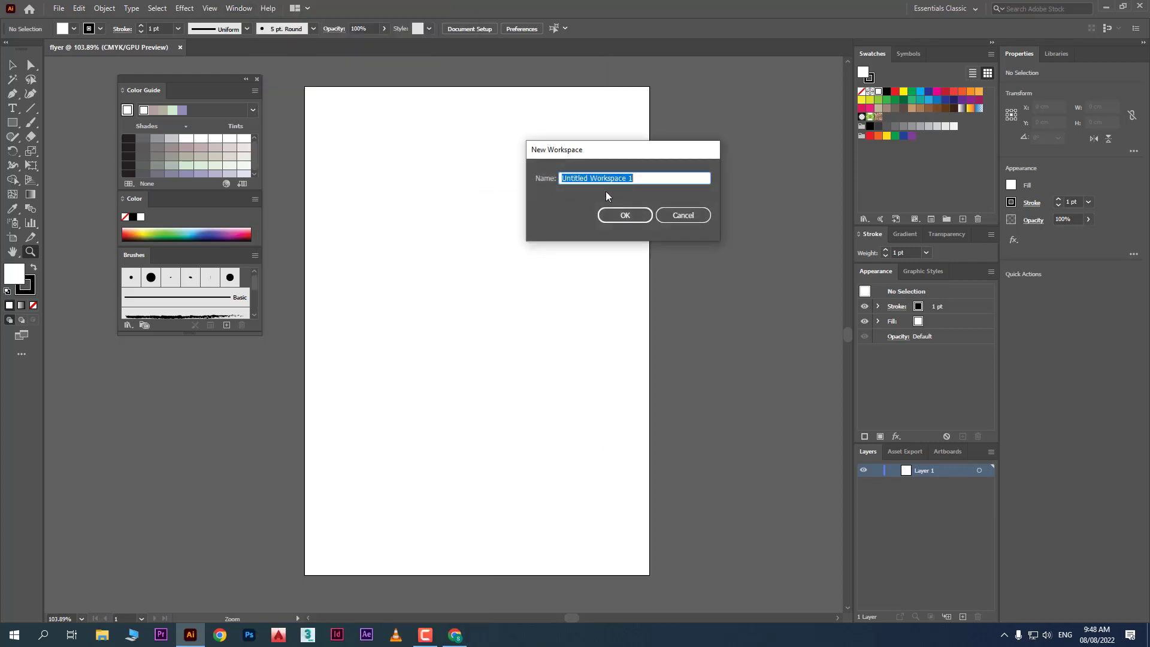
type("xyz workspace")
key("Return")
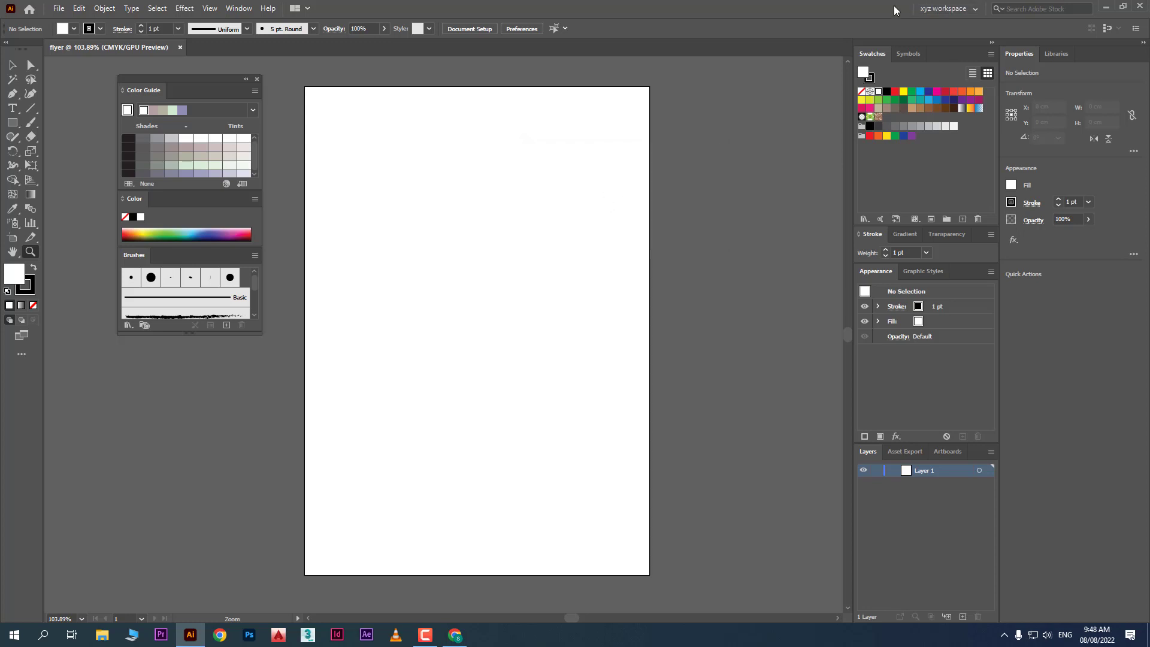
Try the Typography workspace, then switch back to xyz workspace
left_click(949, 8)
left_click(969, 133)
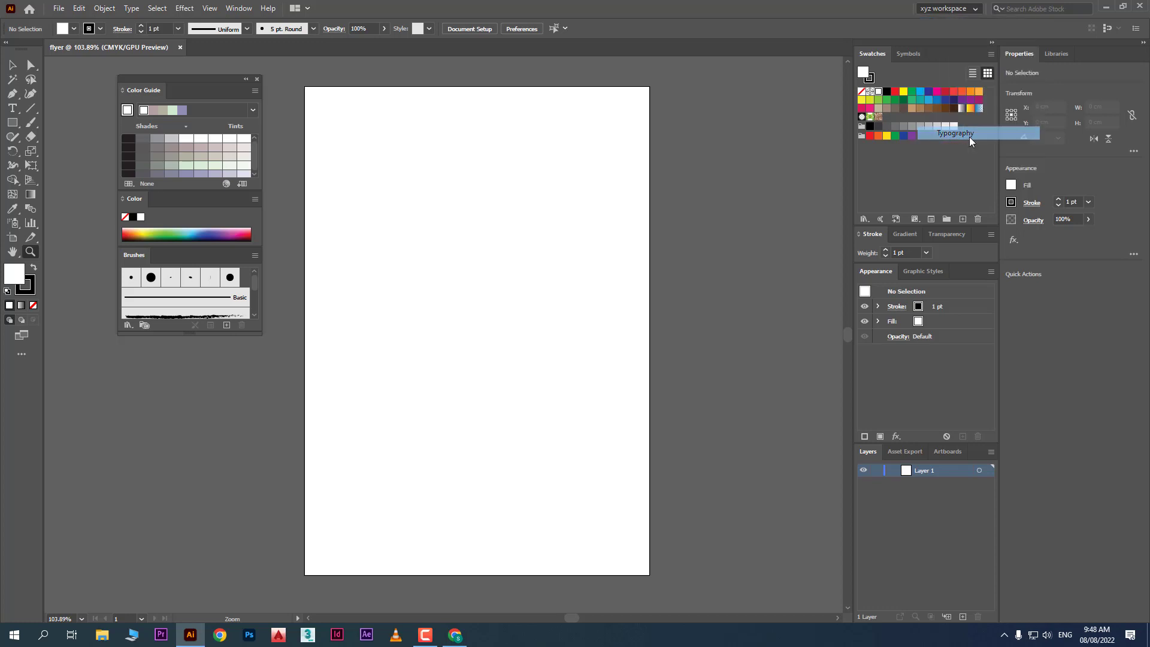
left_click(955, 8)
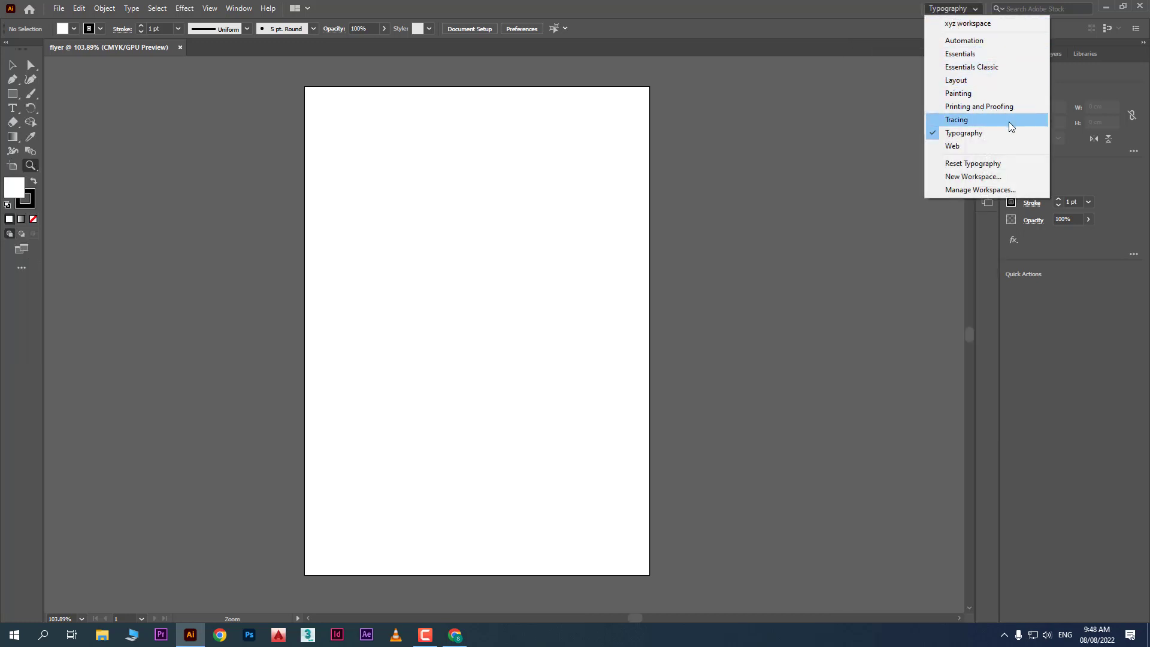
left_click(968, 24)
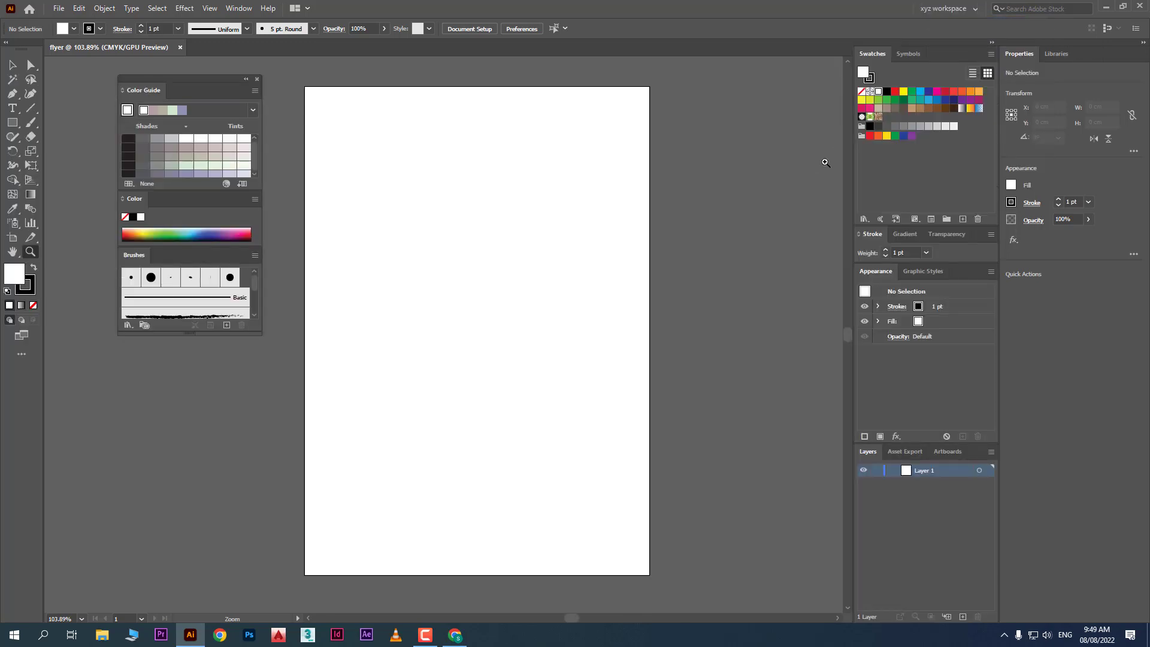
Switch to Essentials Classic, reset it, expand the panel dock and show Tools in two columns
left_click(953, 8)
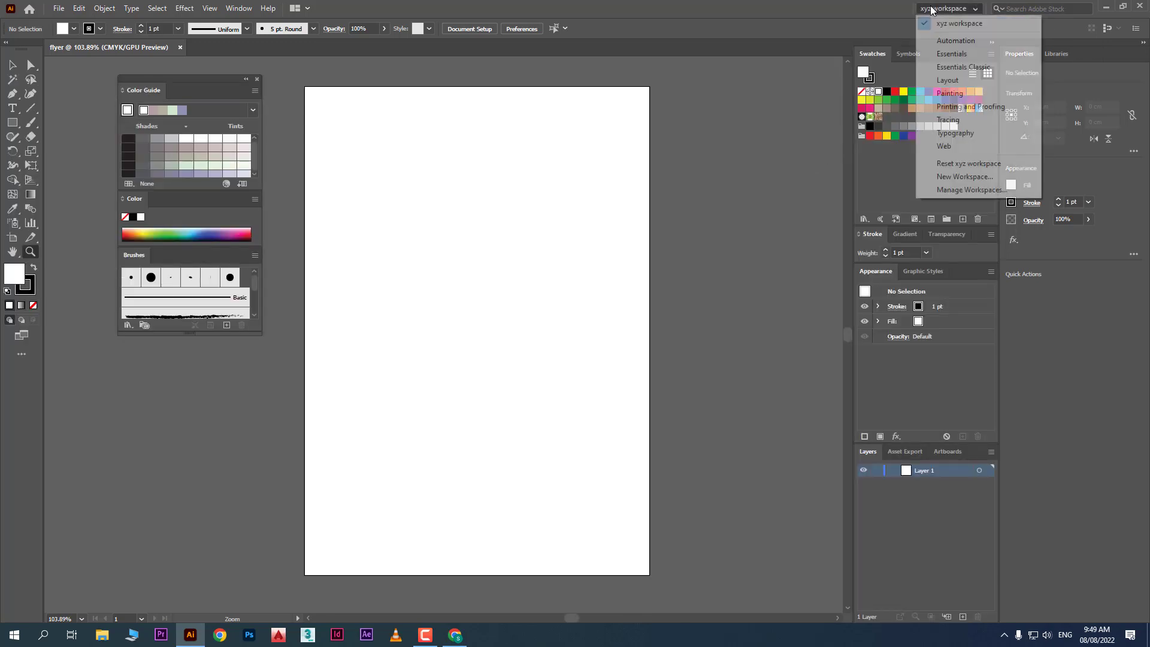
left_click(974, 66)
left_click(965, 10)
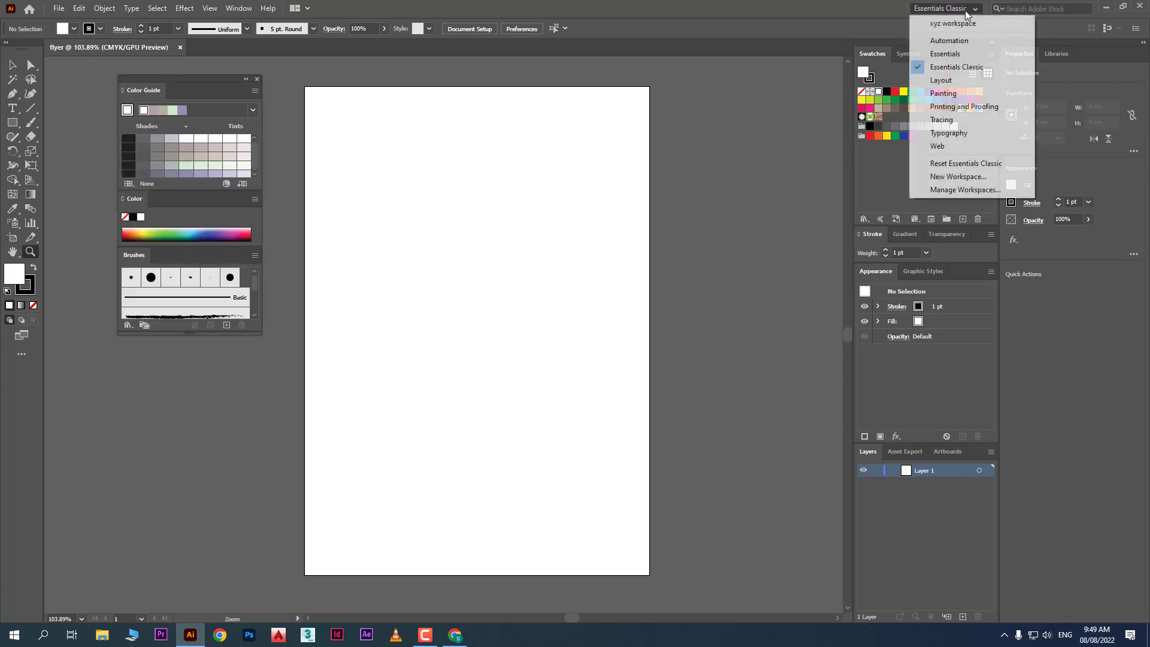
left_click(966, 163)
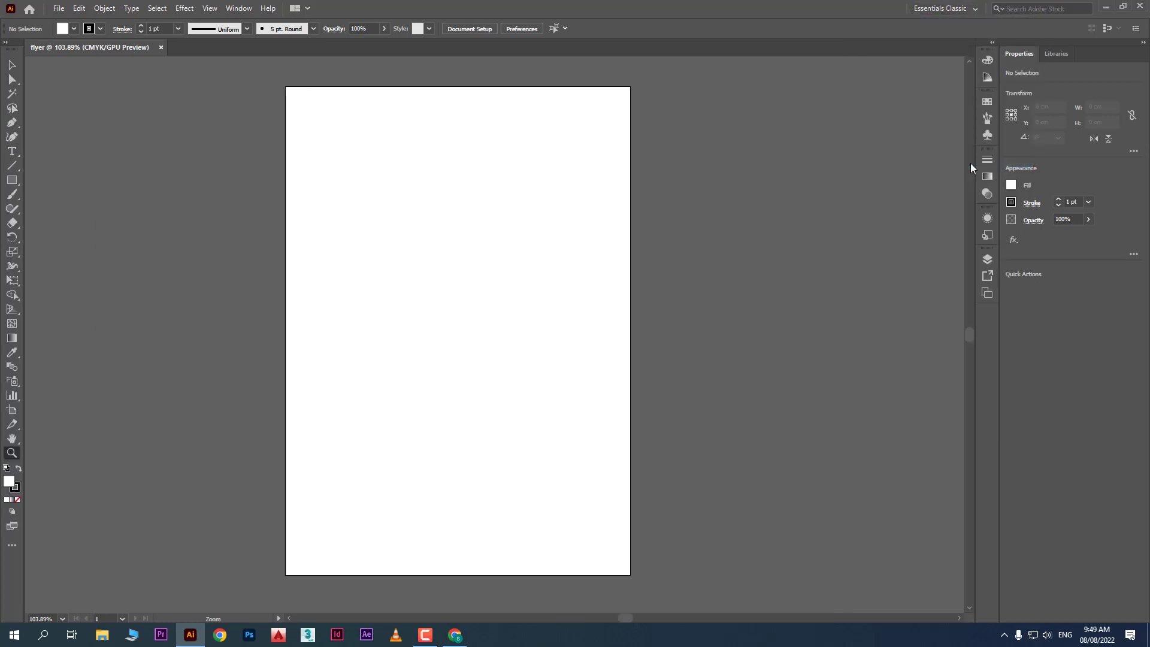
left_click(991, 43)
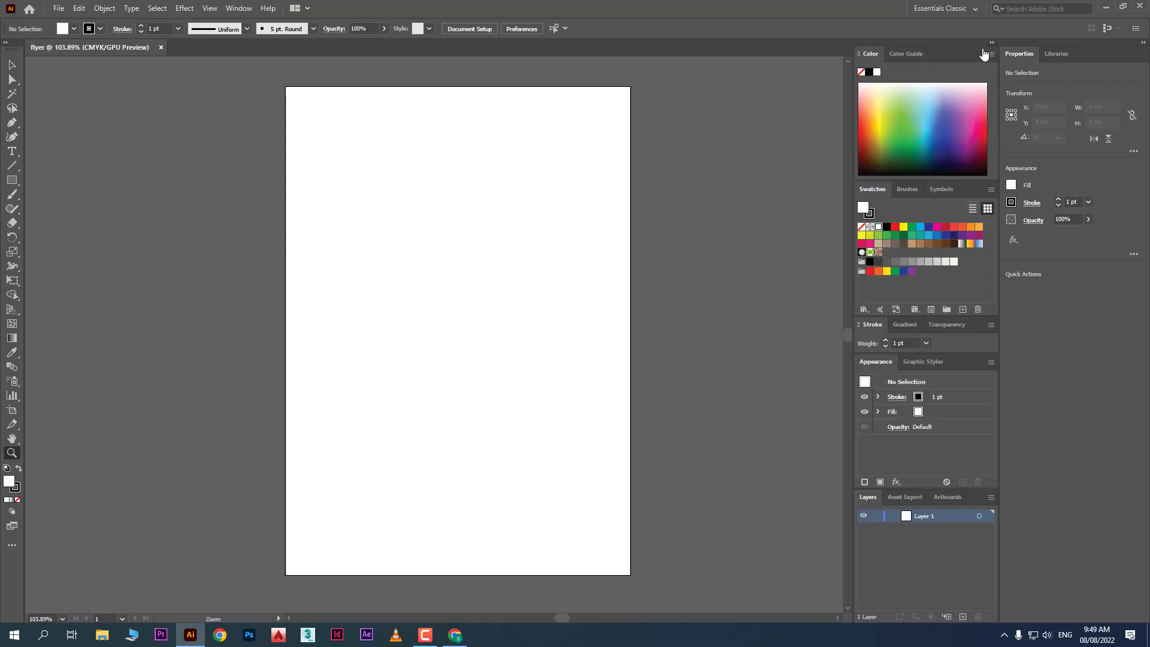
left_click(5, 43)
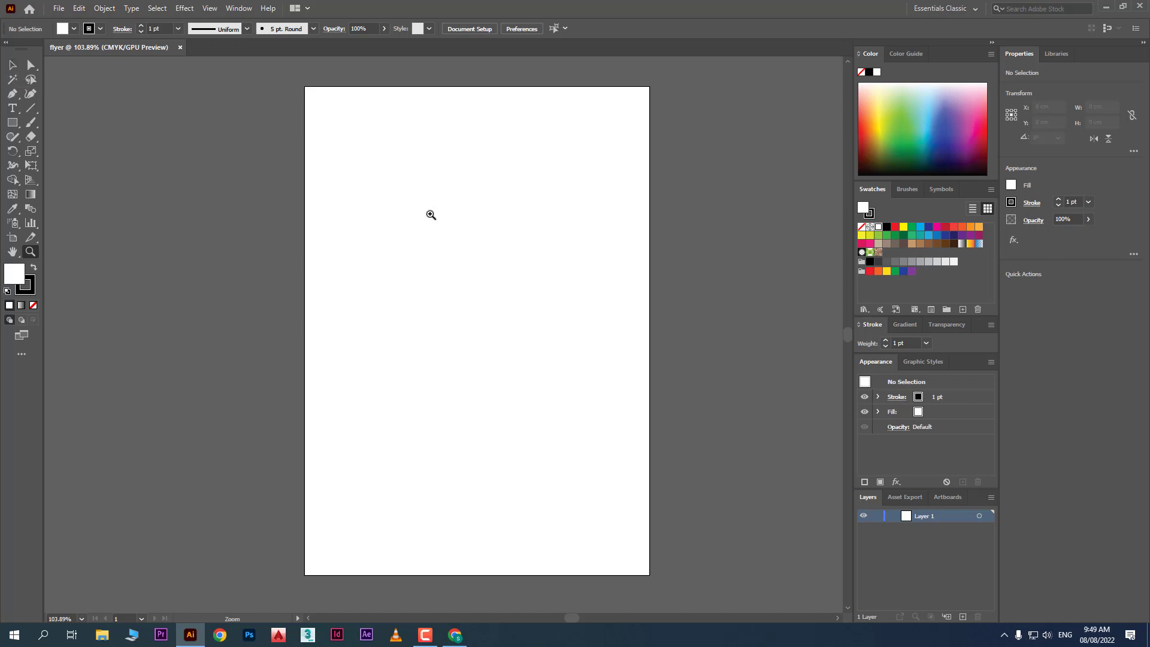
Try the Selection, Direct Selection and Type tools, ending on the Selection Tool
key("v")
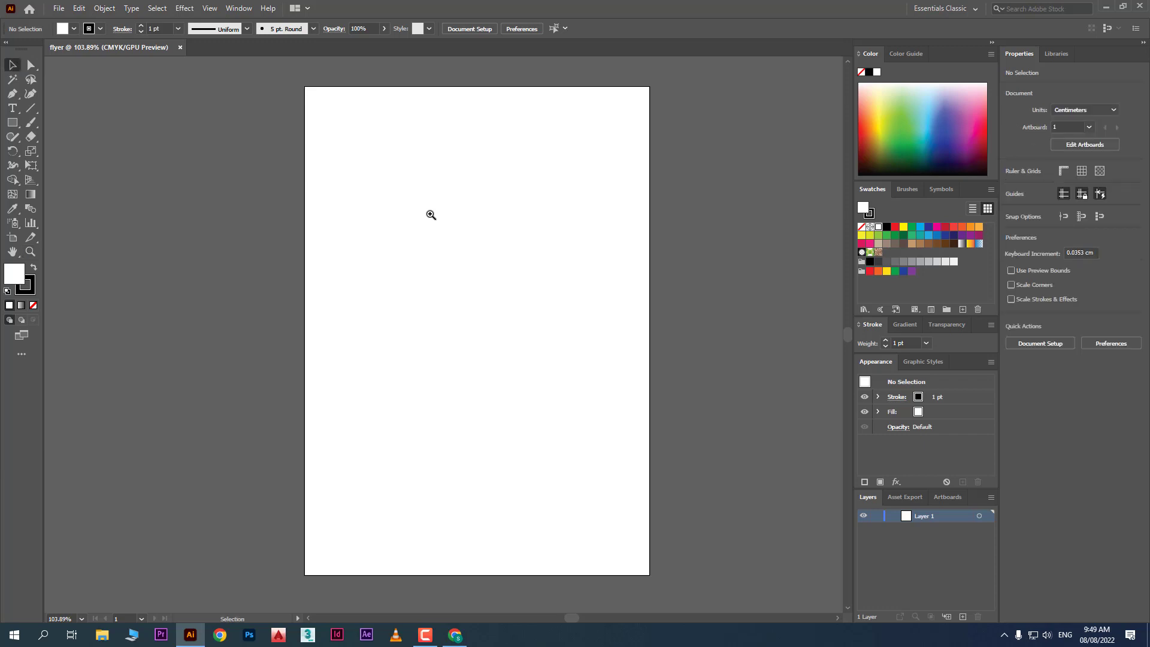
key("a")
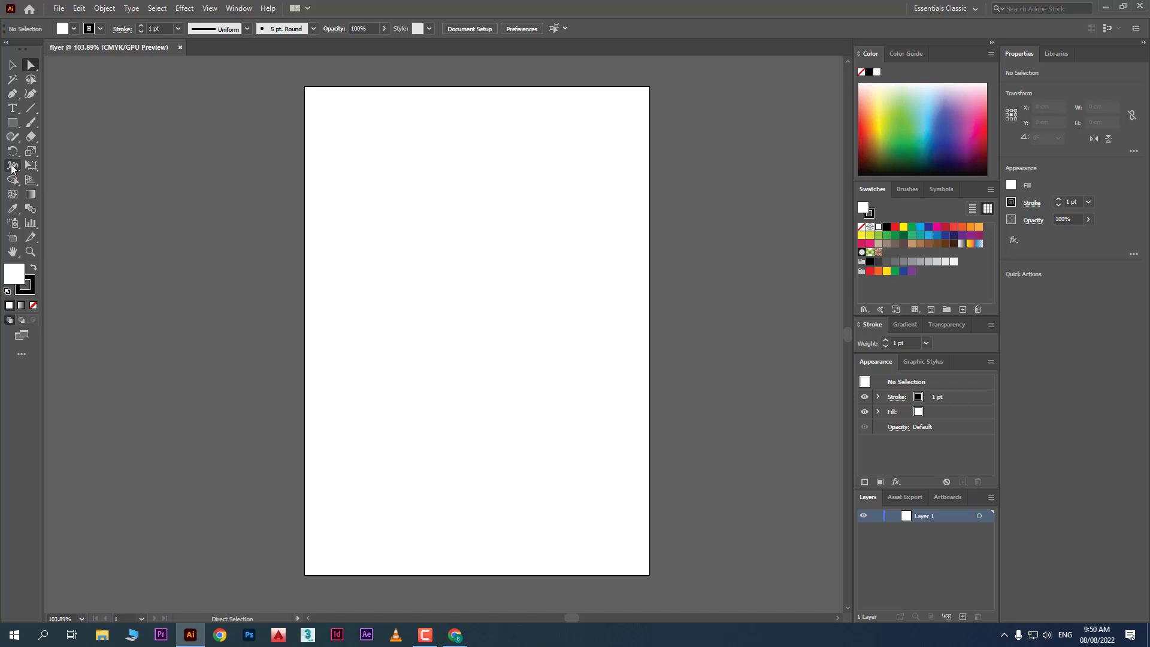
left_click(13, 65)
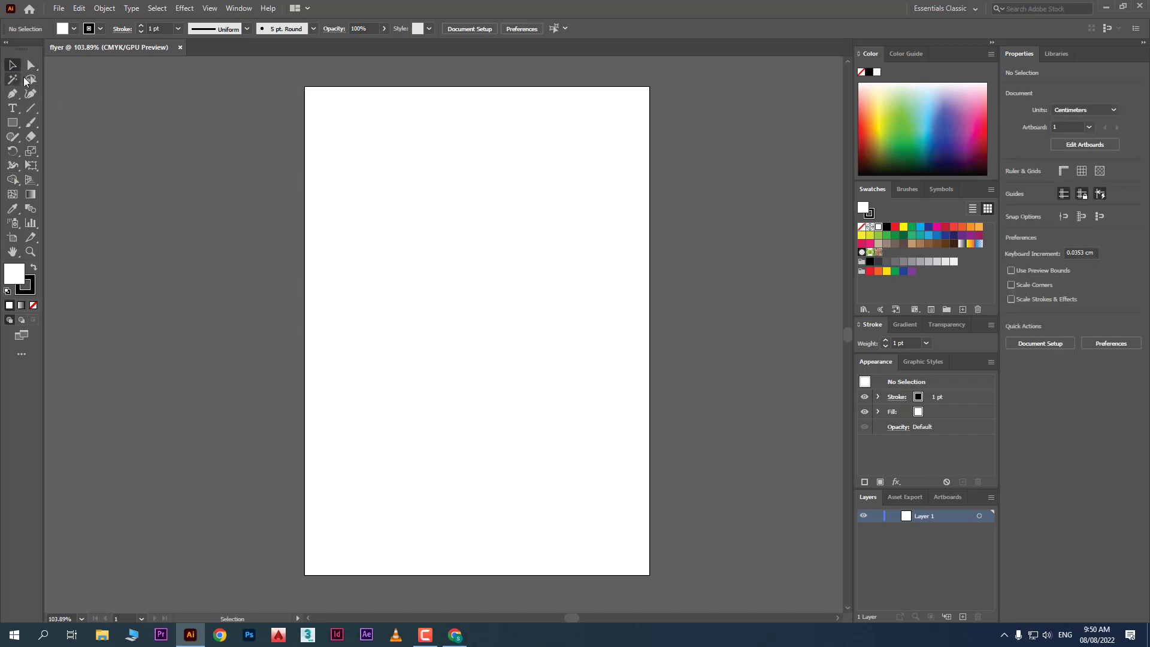
key("a")
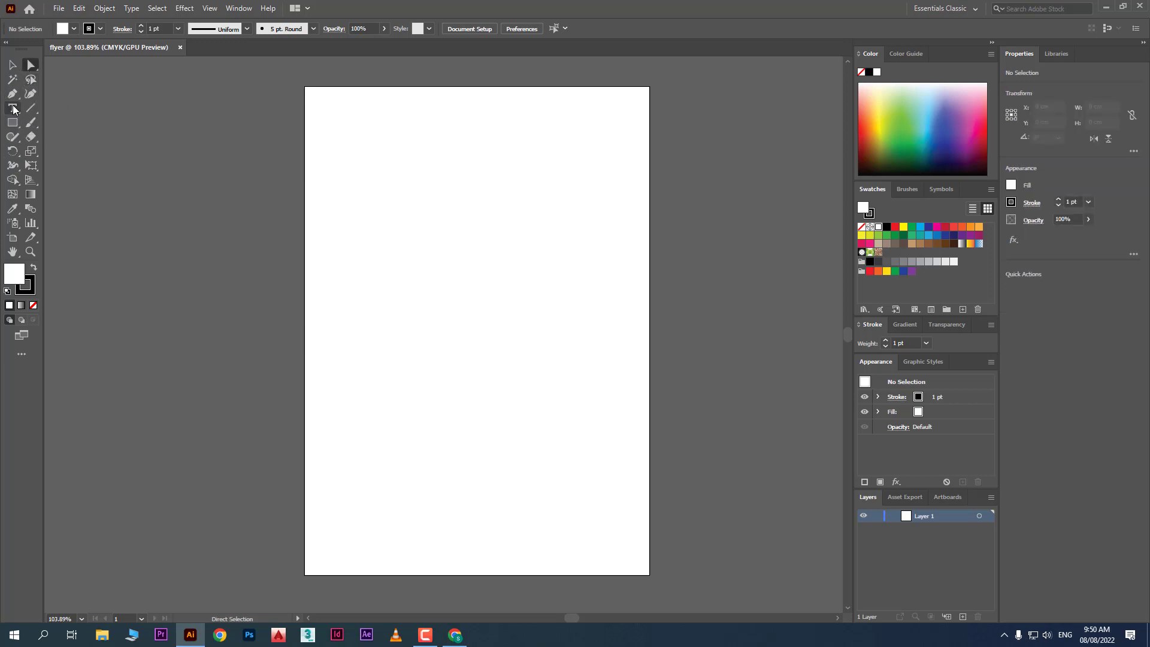
left_click(13, 109)
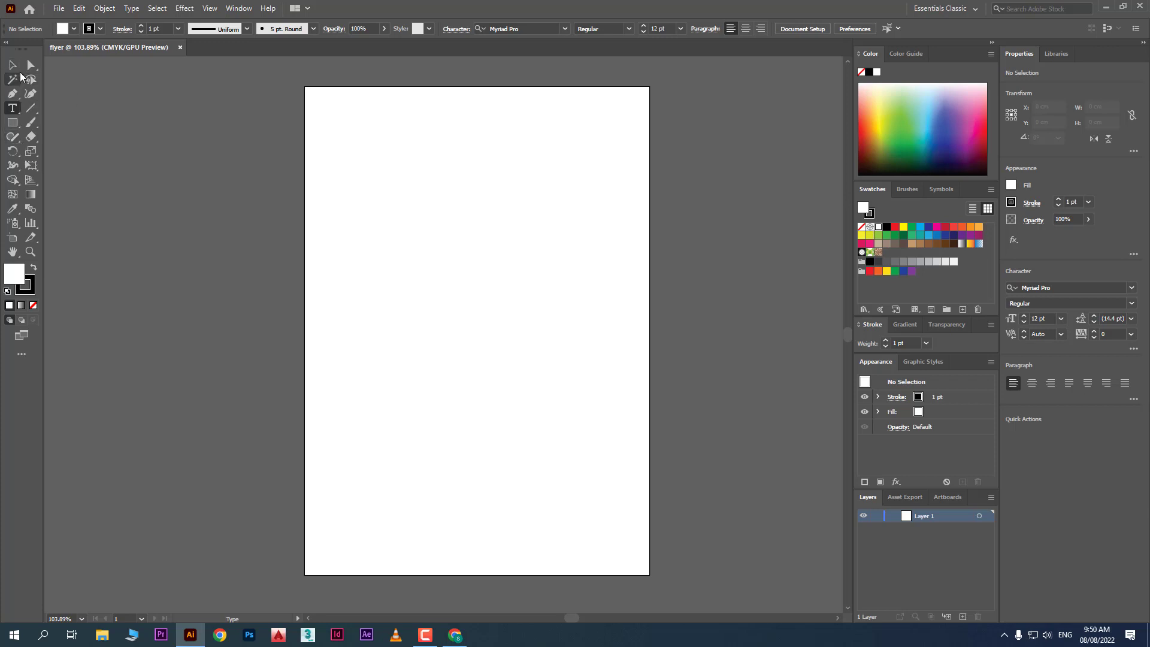
left_click(12, 66)
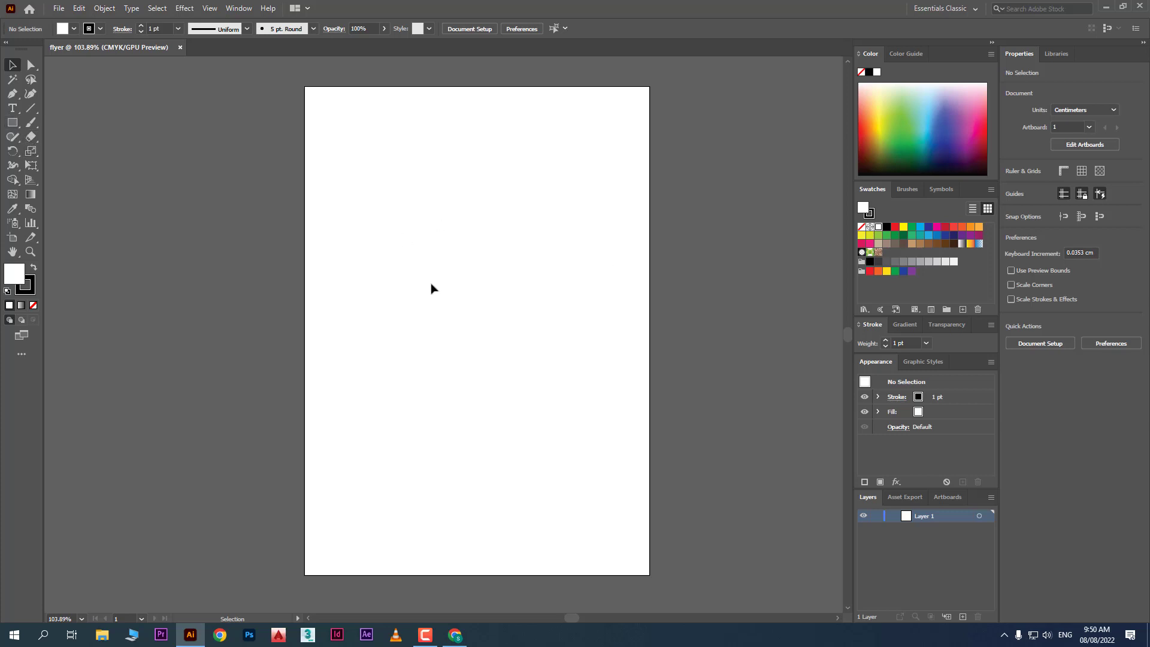
Pick the Rectangle Tool from the shape flyout and click the artboard to open the Rectangle size dialog
left_click(14, 124)
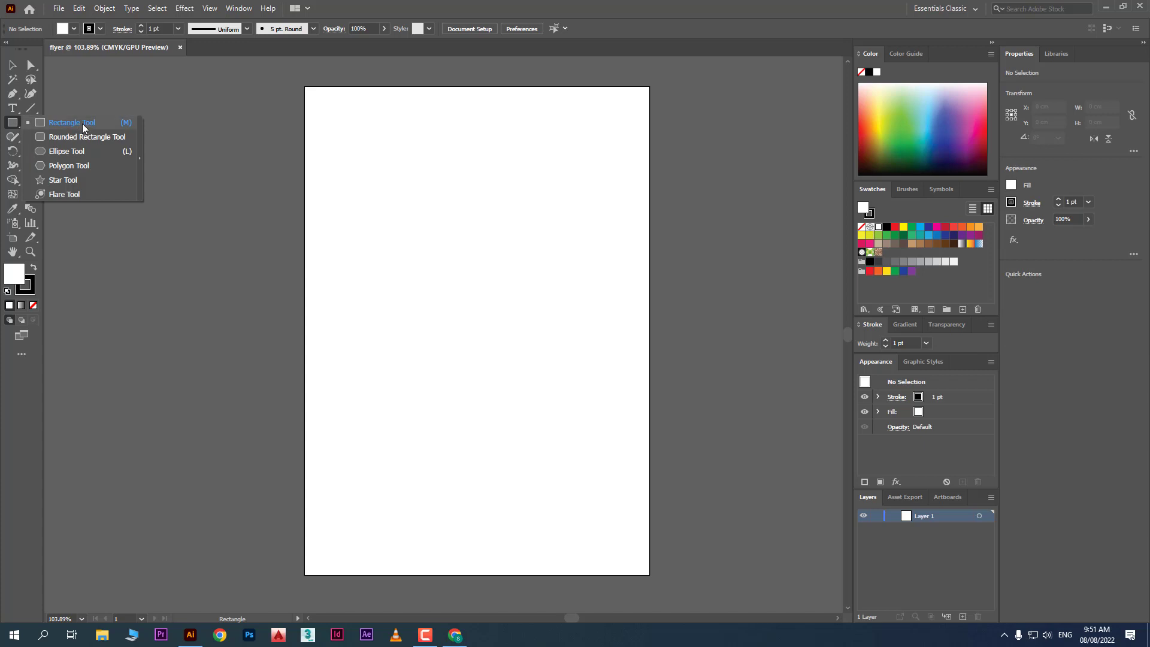
left_click(81, 123)
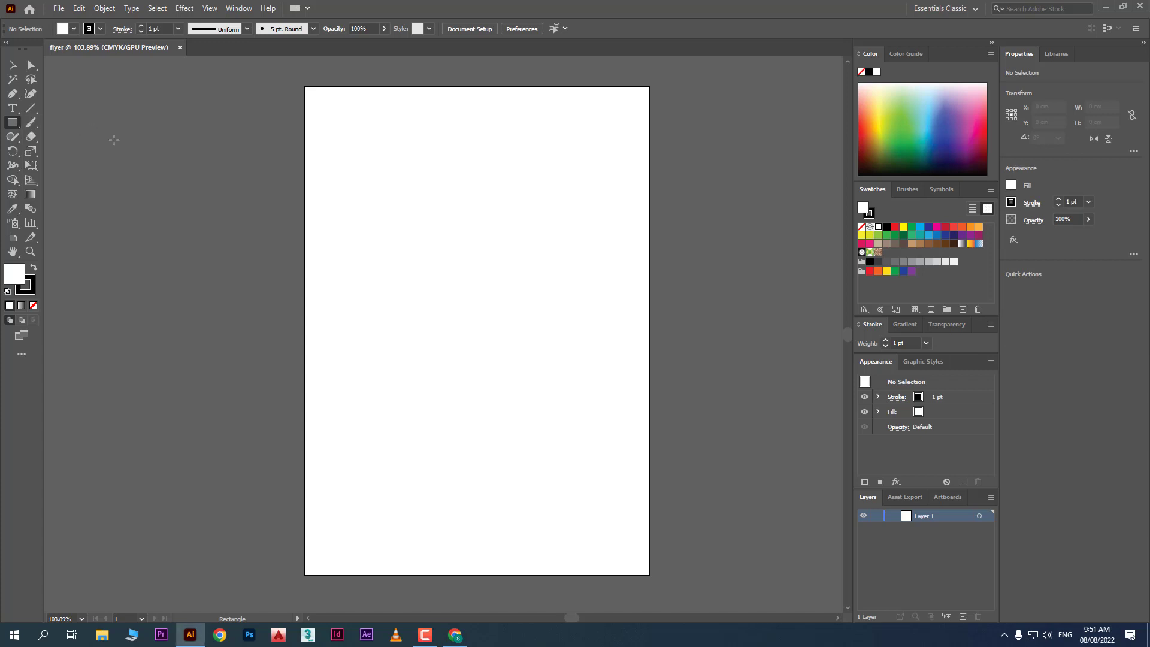
left_click(14, 125)
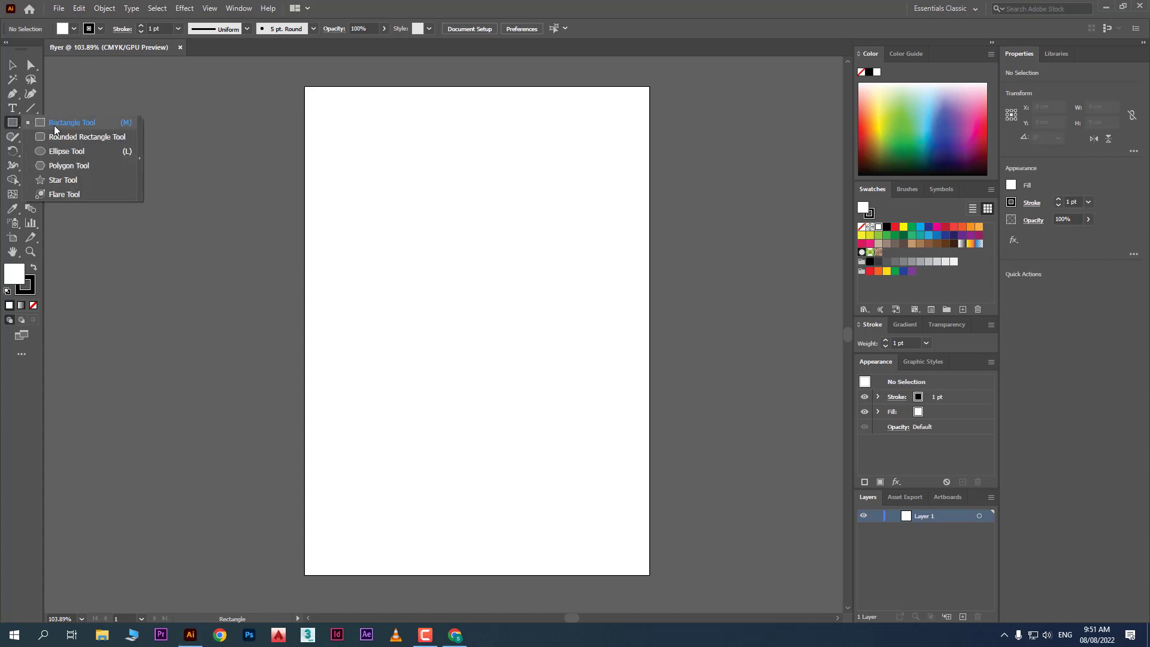
left_click(13, 122)
left_click(12, 123)
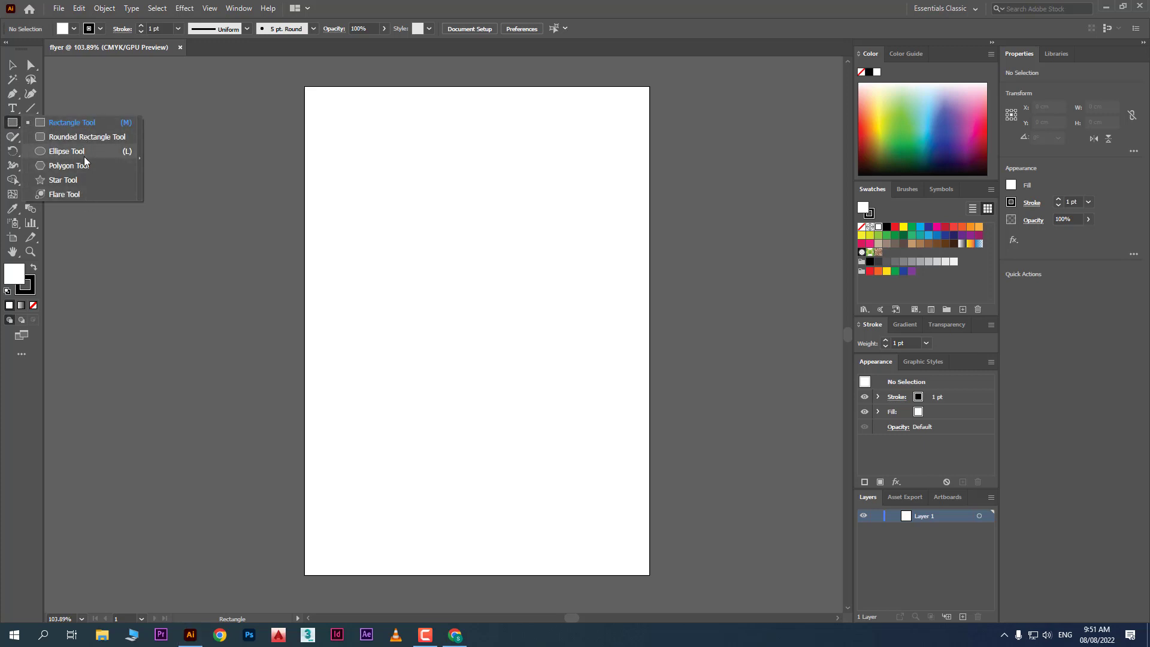
left_click(78, 120)
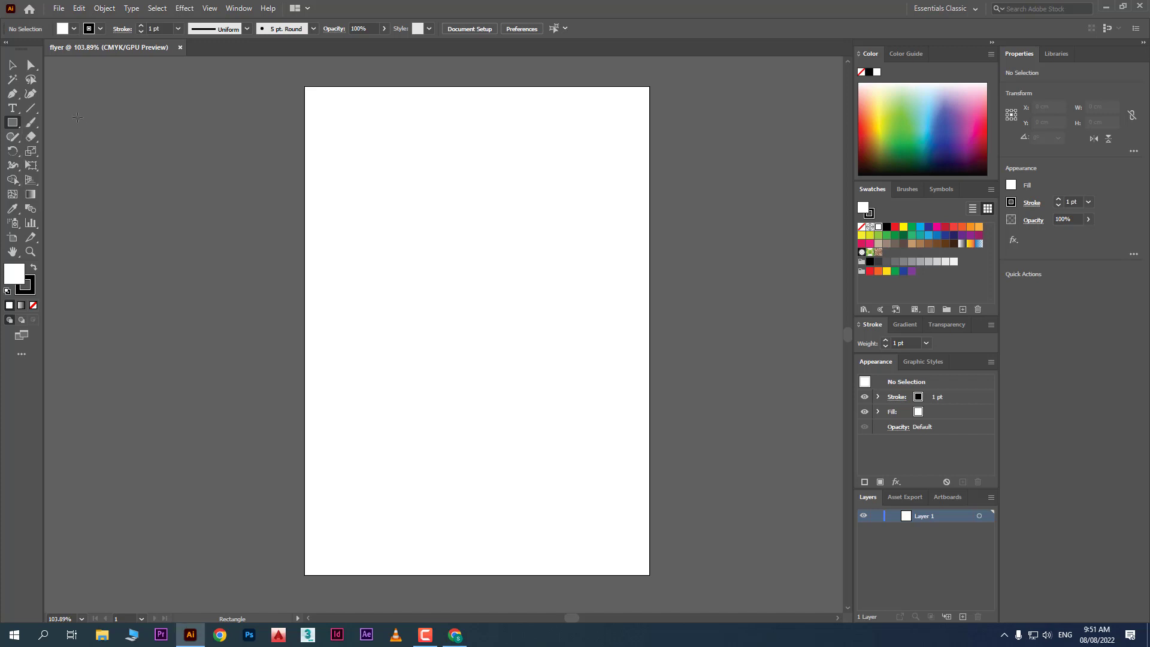
left_click(398, 216)
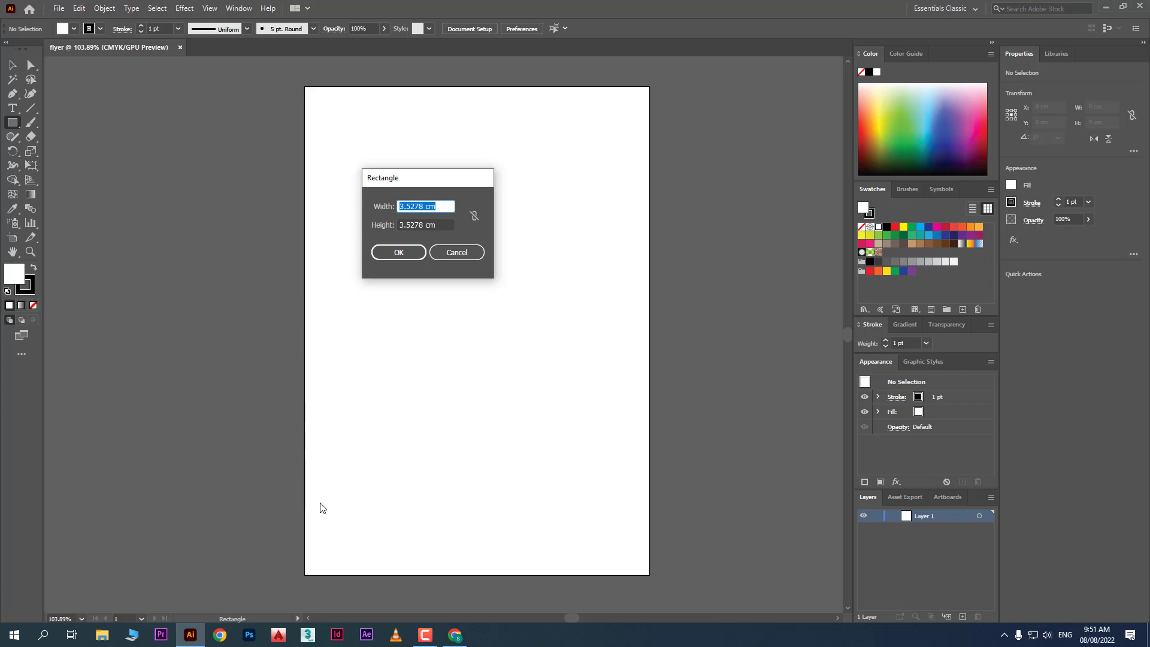
In Chrome, search Google Images for 'business card size cm'
left_click(220, 635)
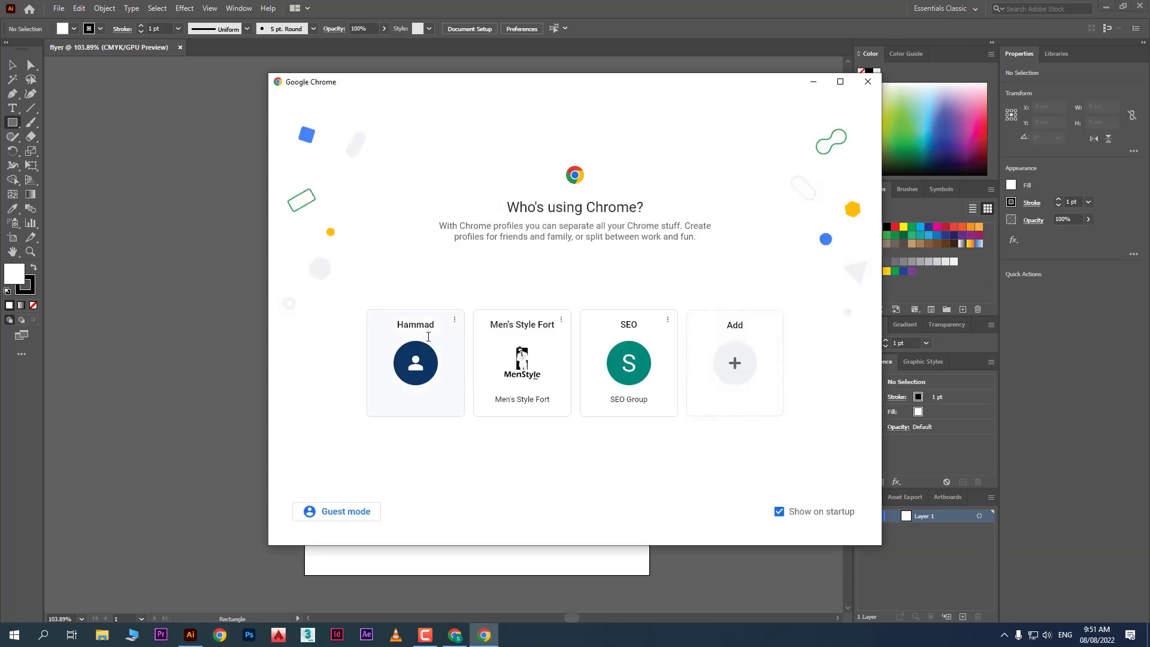
left_click(546, 376)
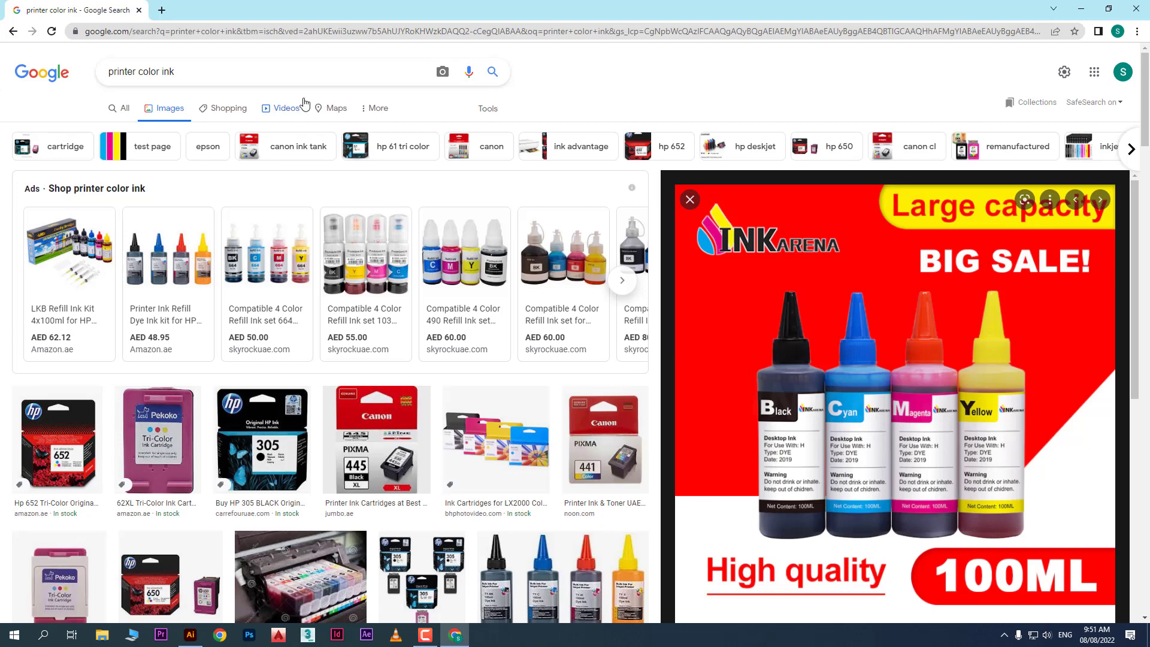
left_click_drag(288, 75, 67, 88)
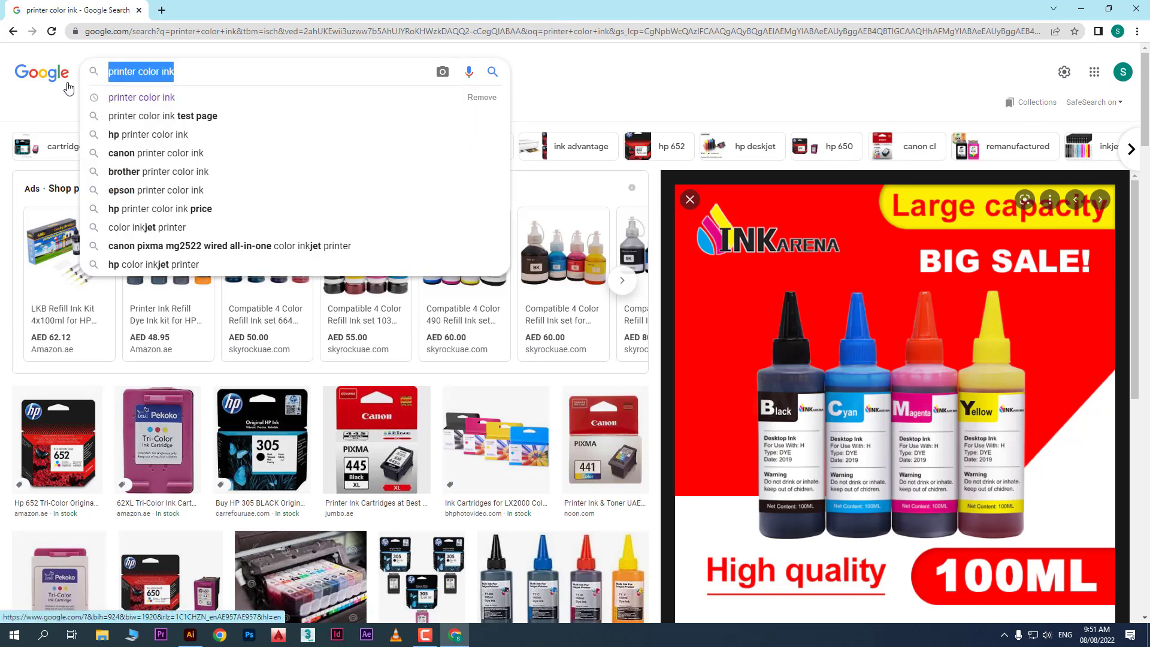
type("busine")
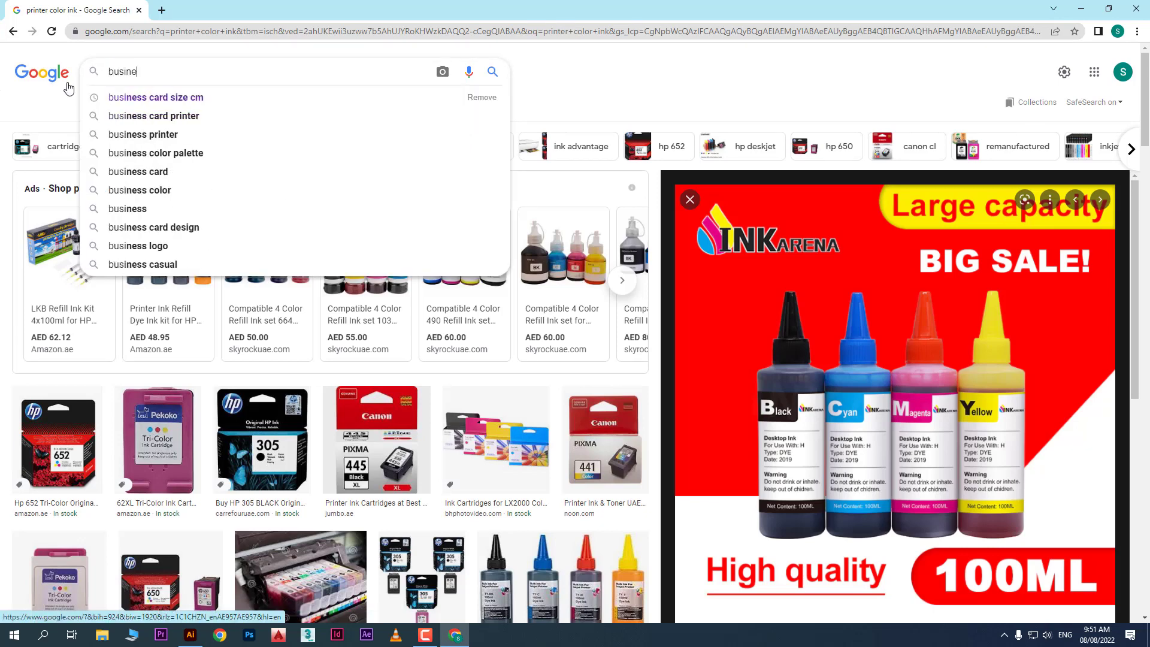
type("s car")
key("BackSpace")
key("BackSpace")
key("BackSpace")
key("BackSpace")
key("BackSpace")
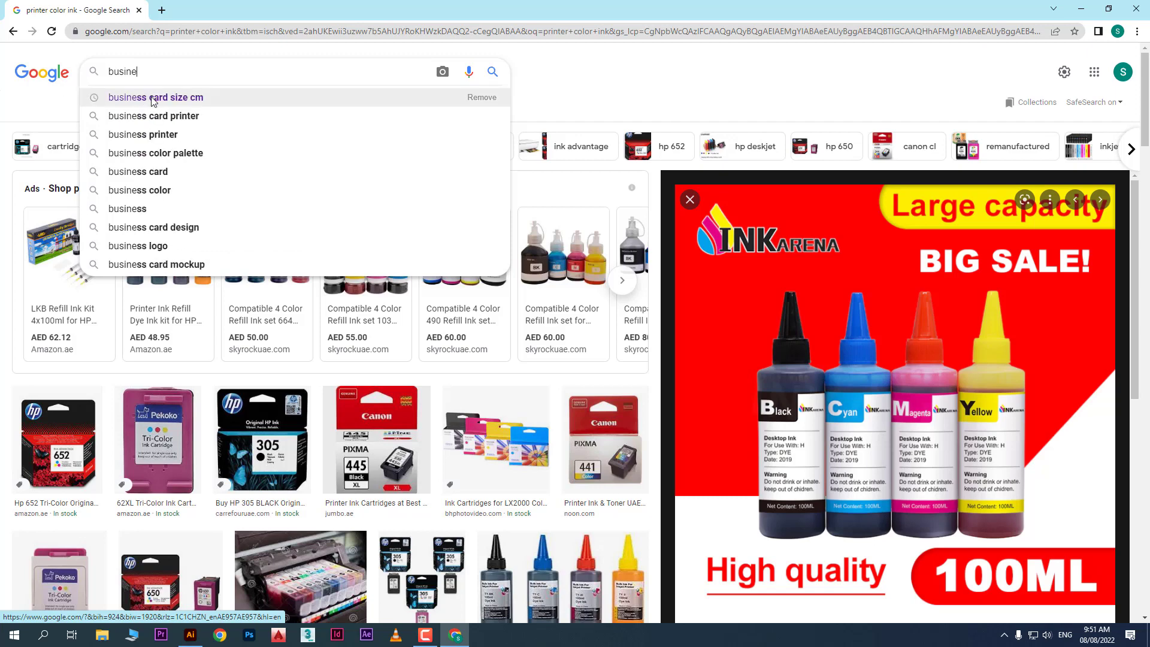
left_click(150, 97)
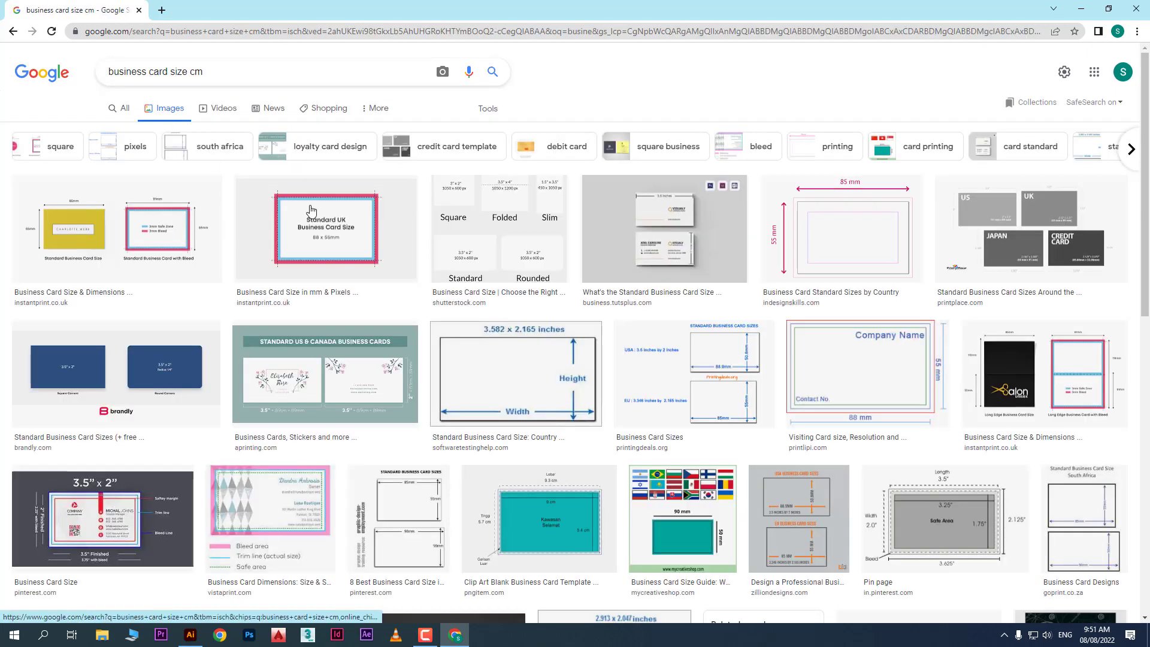
Preview the business card diagrams confirming 3.5 x 2 inches, then return to Illustrator
left_click(518, 238)
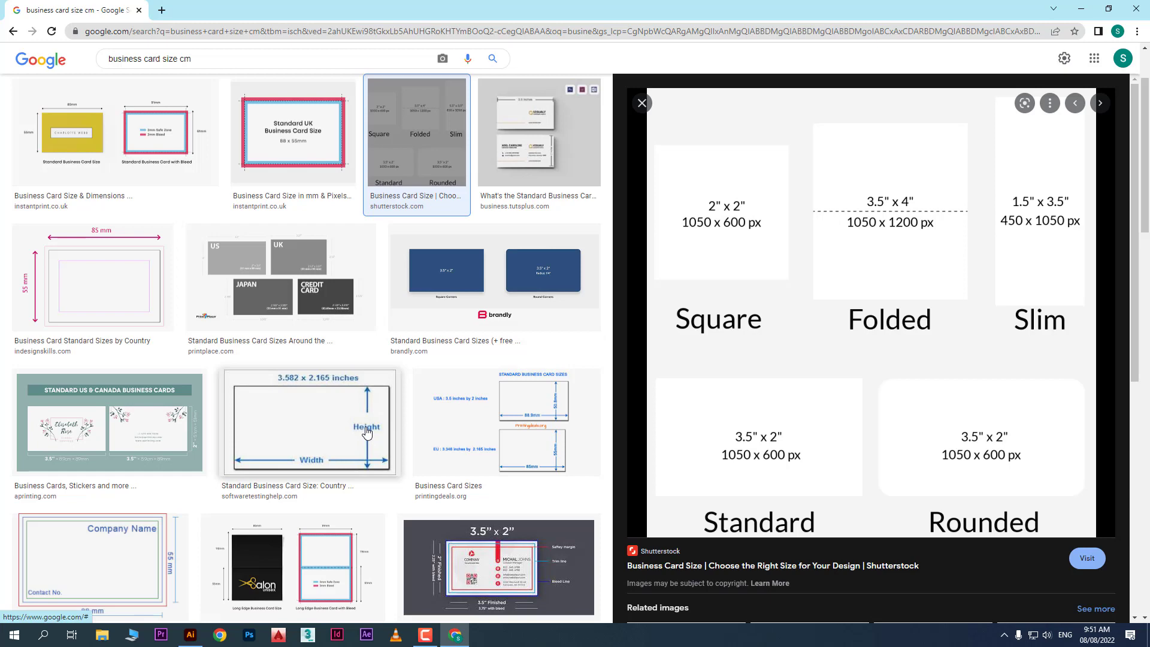
scroll(527, 444, "down", 2)
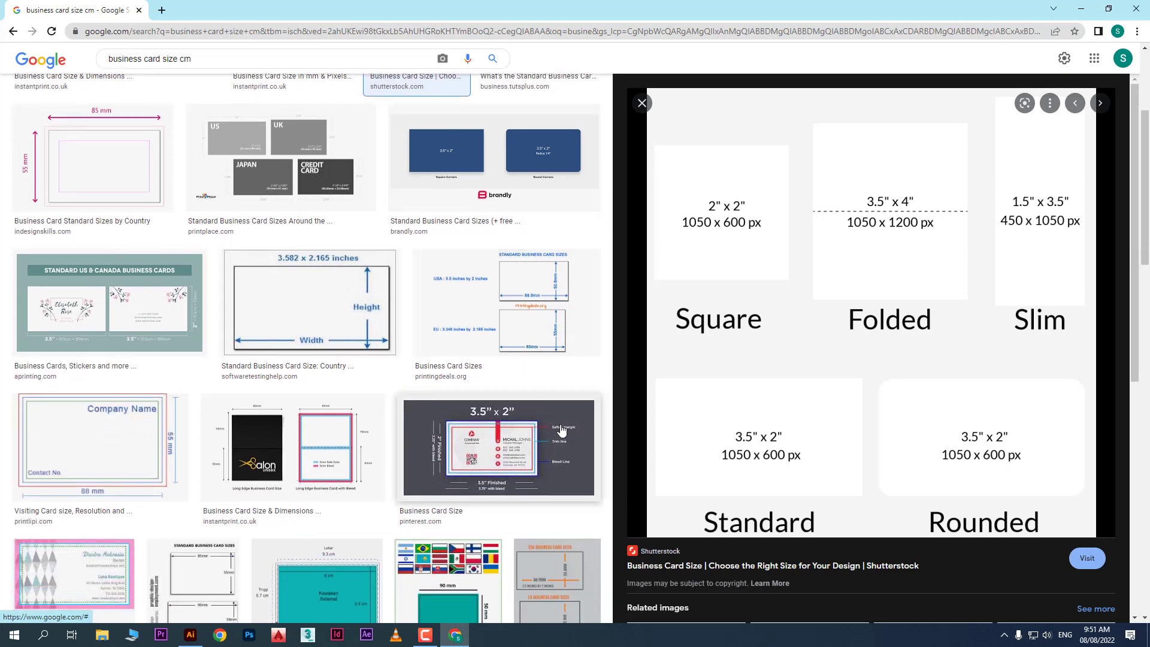
scroll(561, 430, "down", 2)
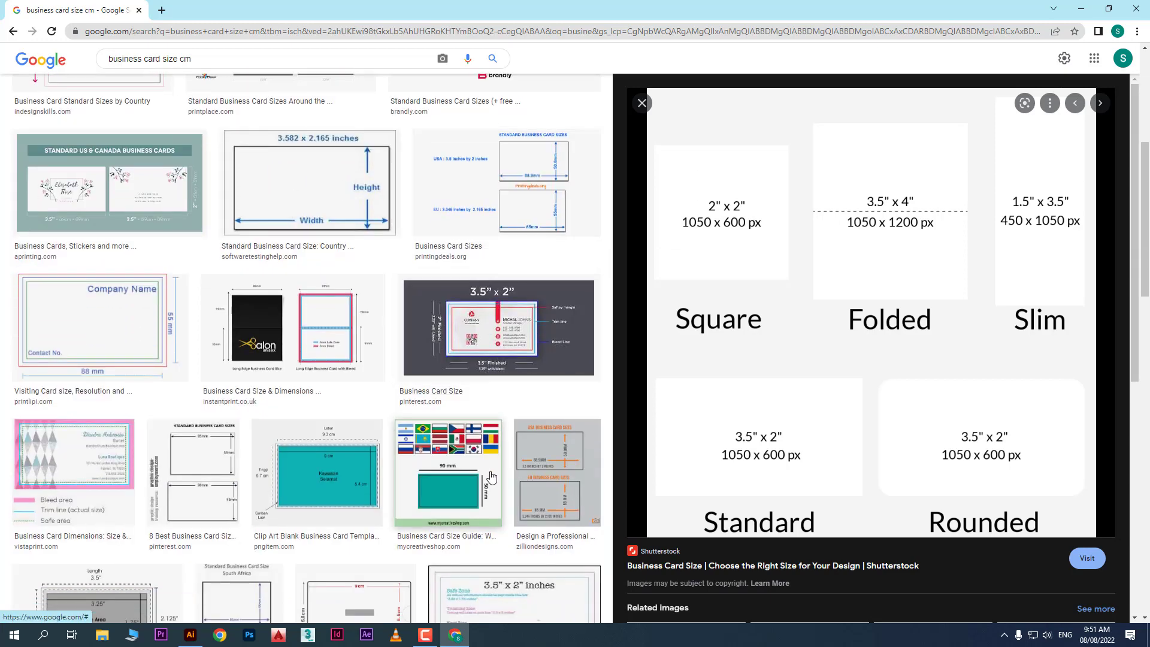
left_click(207, 473)
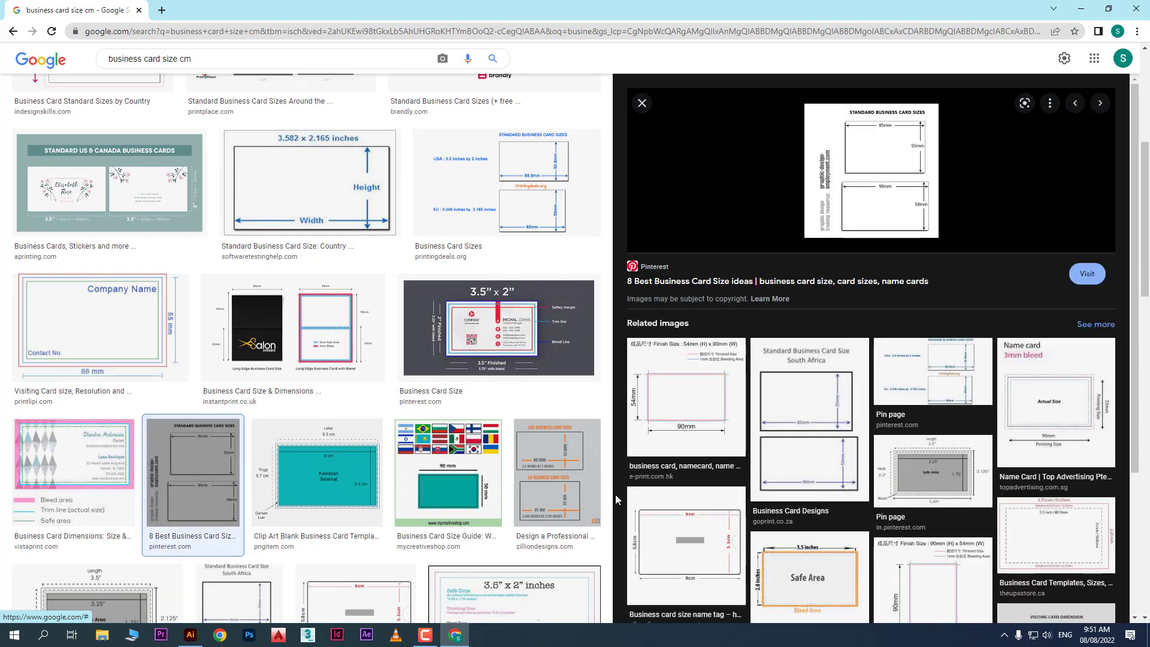
scroll(467, 476, "down", 5)
left_click(552, 320)
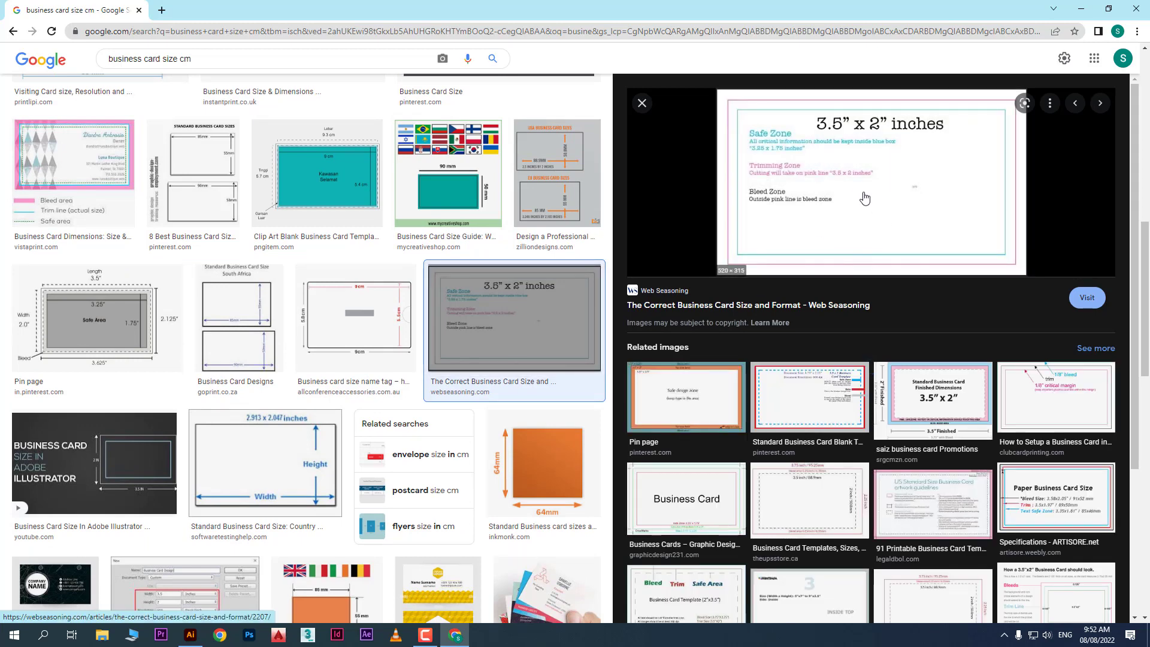
key("alt+Tab")
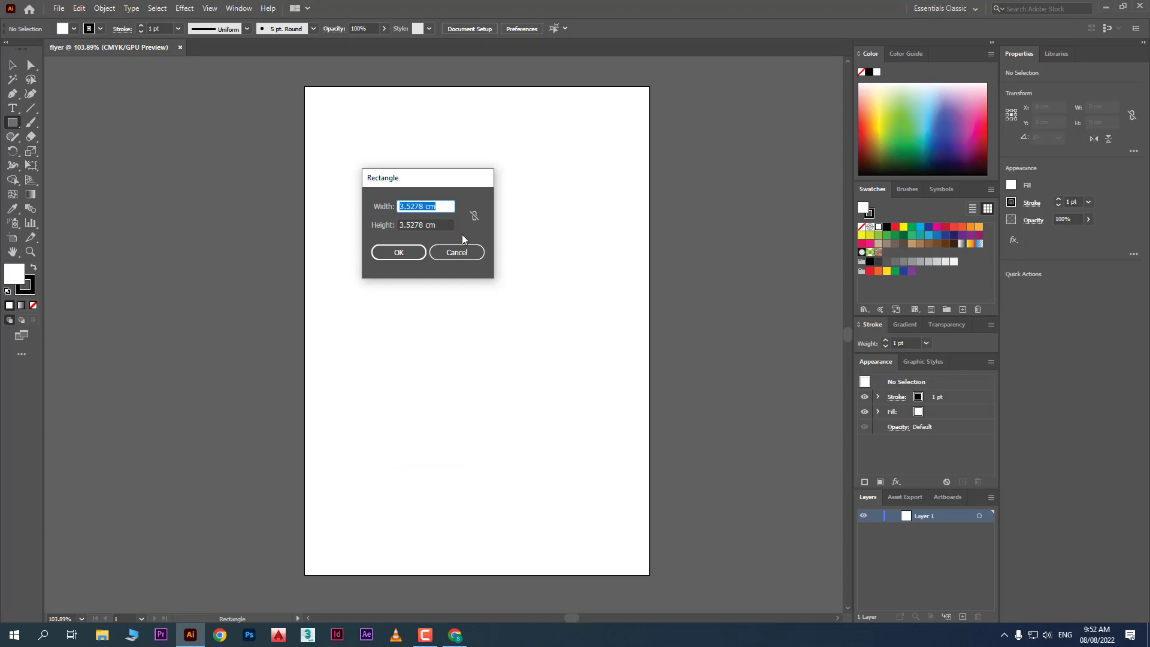
Enter width 3in and height 2in in the Rectangle dialog to create a 7.62 × 5.08 cm rectangle
type("3in")
key("Tab")
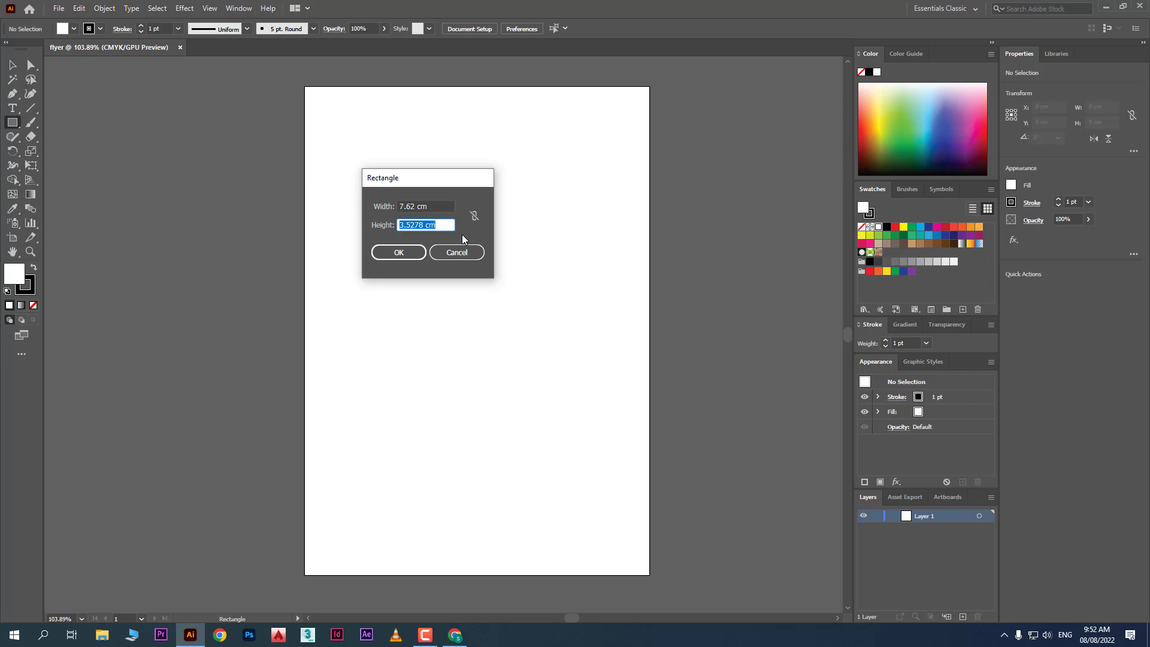
type("2.5in")
key("alt+Tab")
key("alt+Tab")
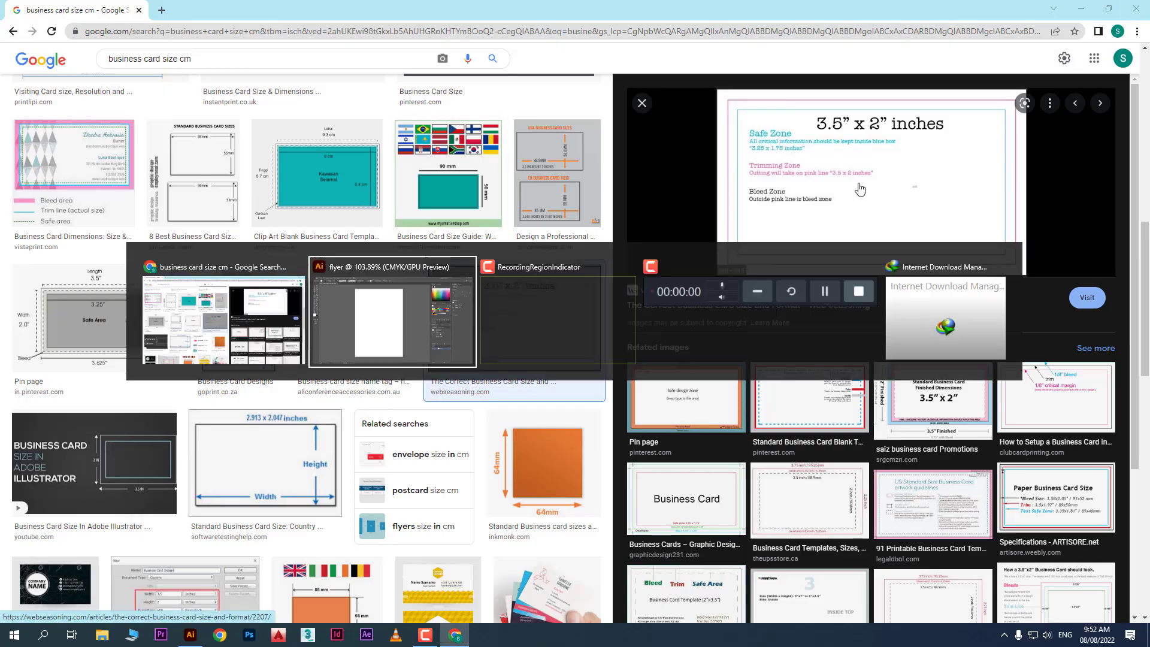
type("in")
key("Tab")
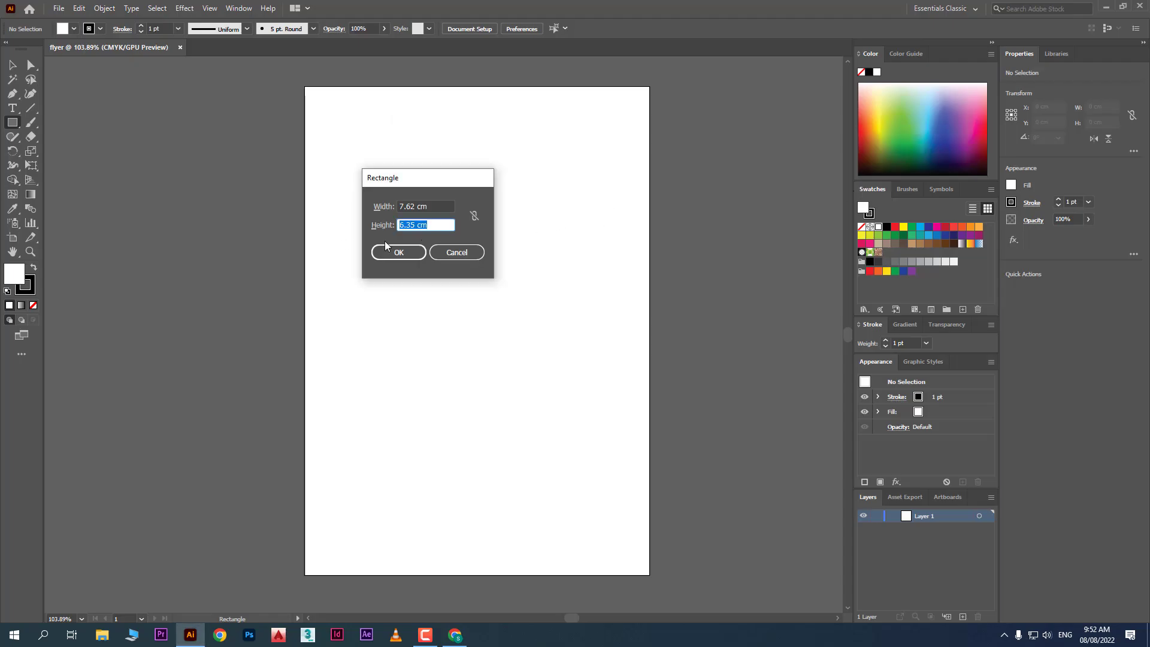
type("2")
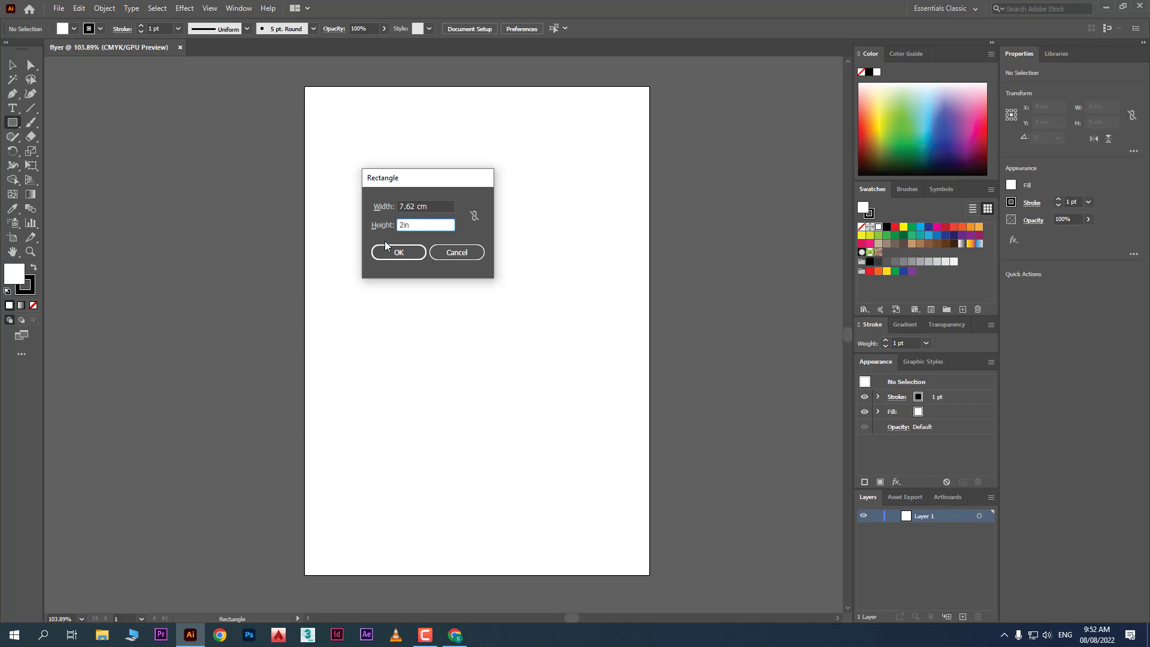
type("in")
key("shift+Tab")
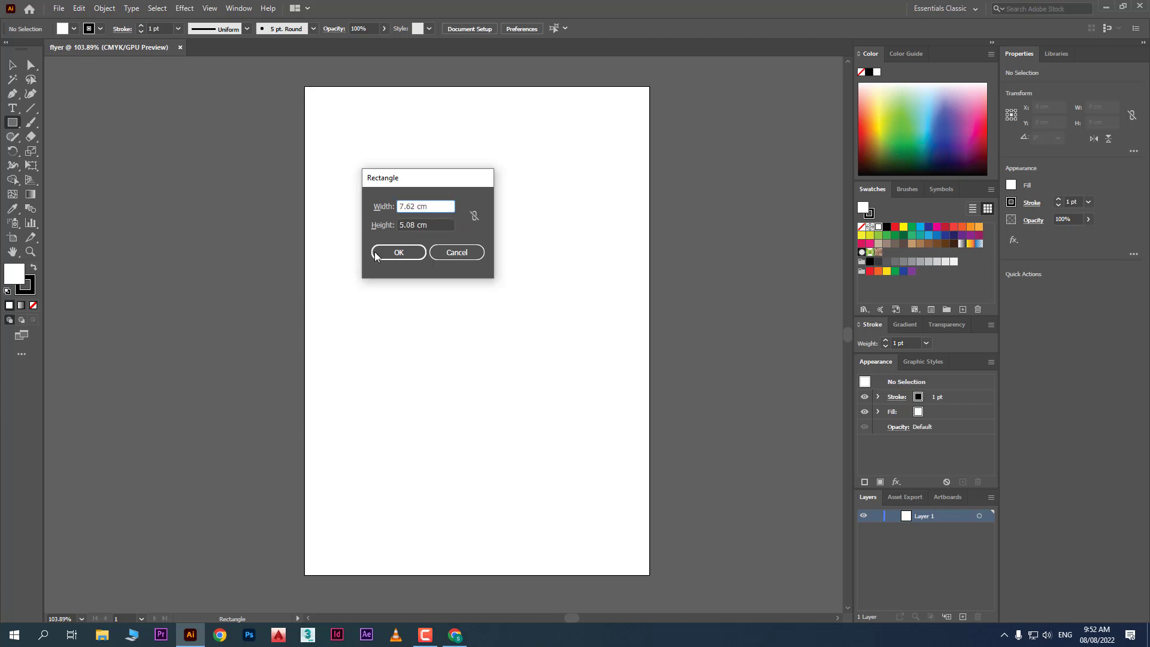
left_click(409, 258)
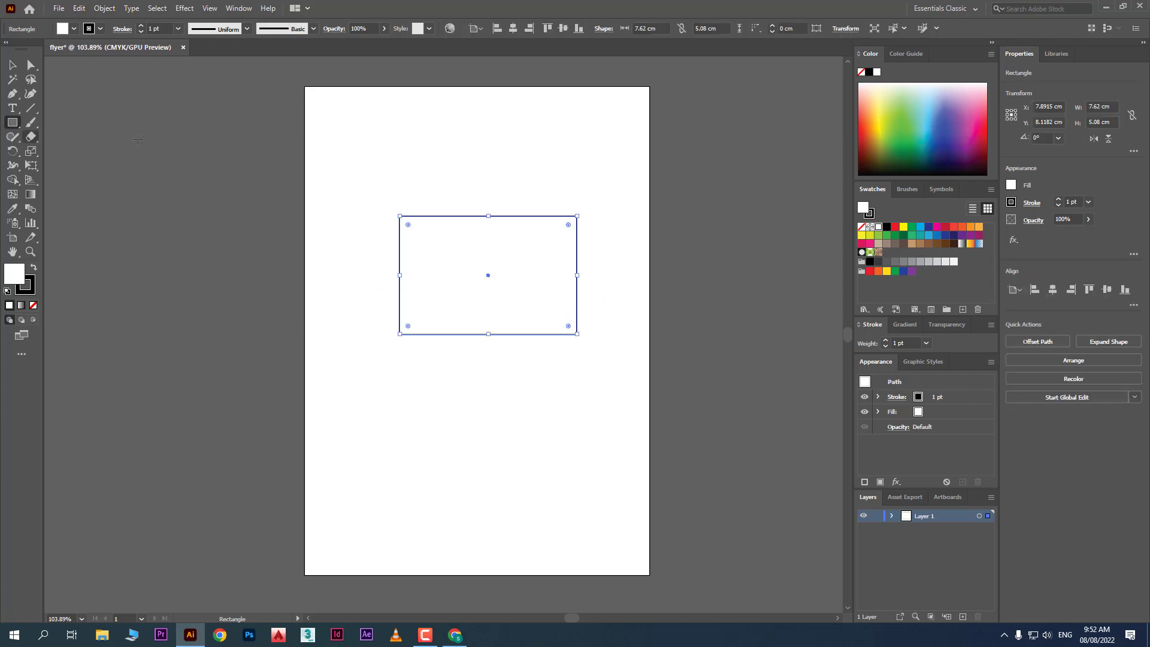
Drag out a second rectangle near the top of the artboard
left_click_drag(355, 116, 543, 171)
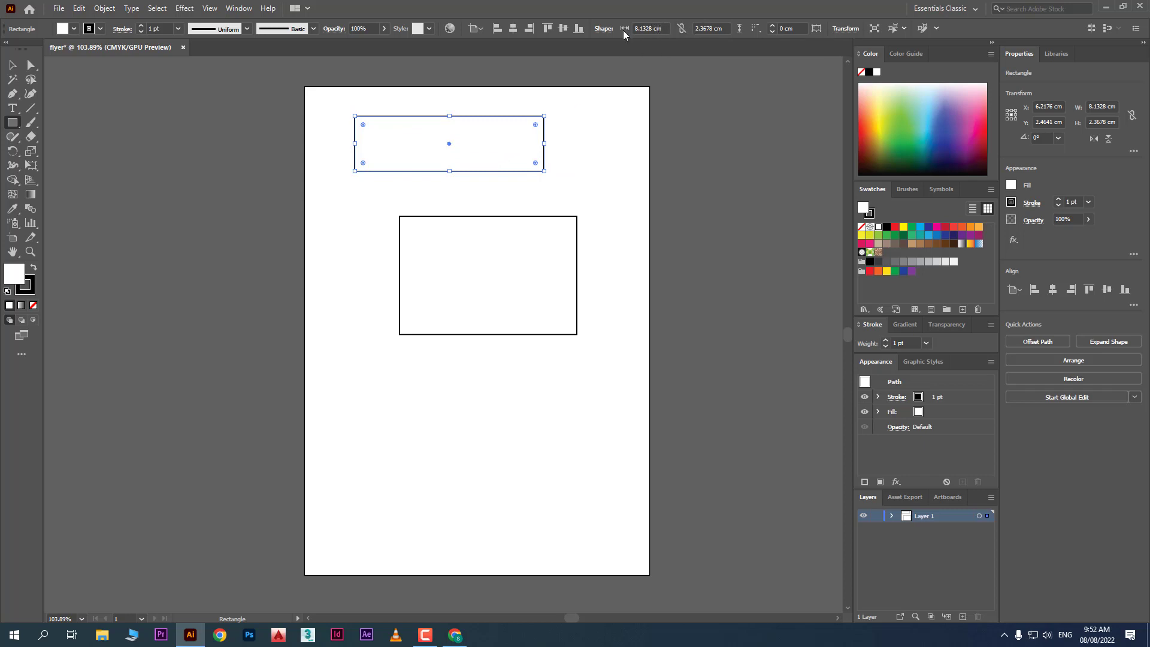
left_click(659, 28)
left_click(726, 29)
left_click(1101, 106)
left_click(1102, 122)
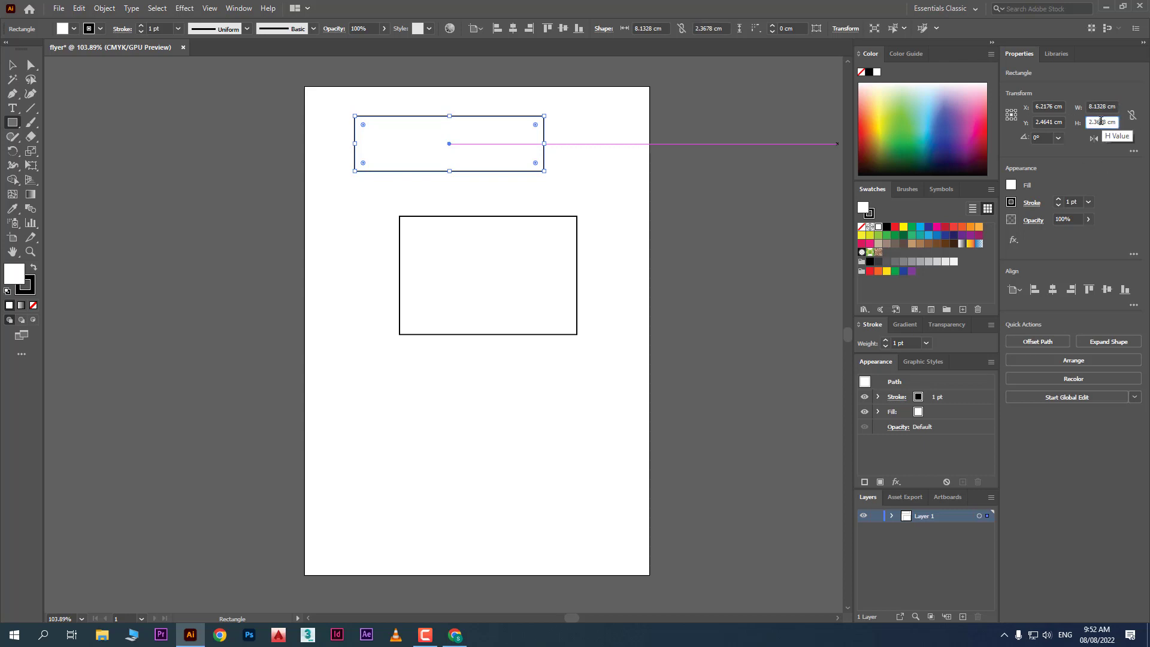
Resize the new rectangle to W 7 cm and H 5 cm in the Properties panel
left_click(1104, 106)
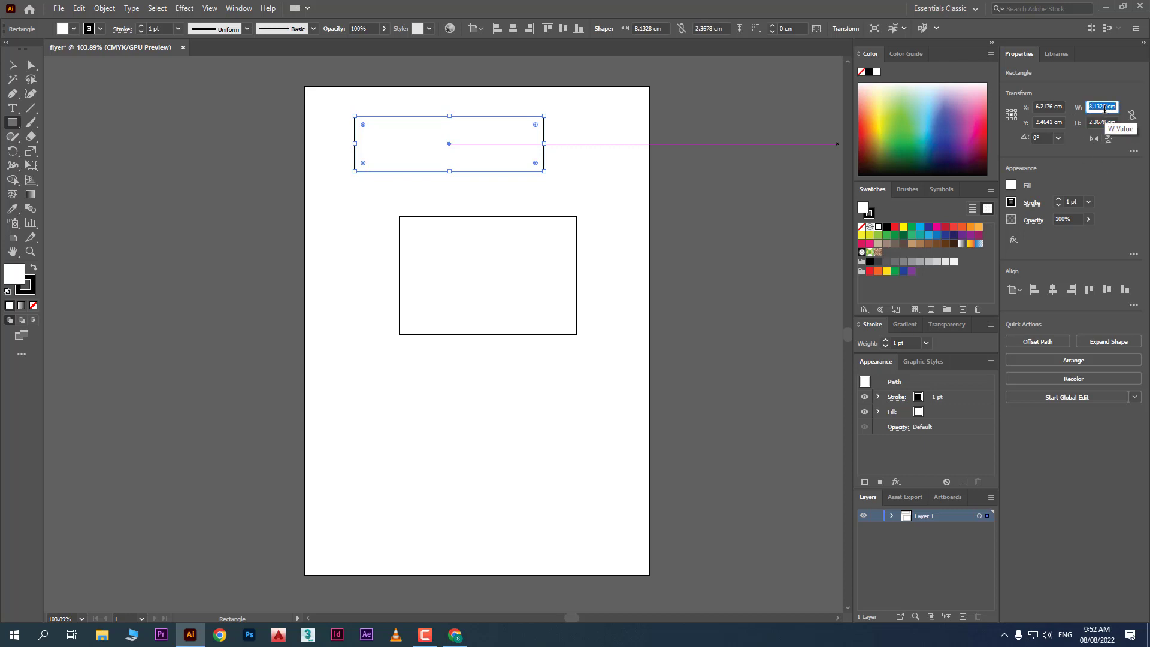
type("7")
key("Tab")
key("Tab")
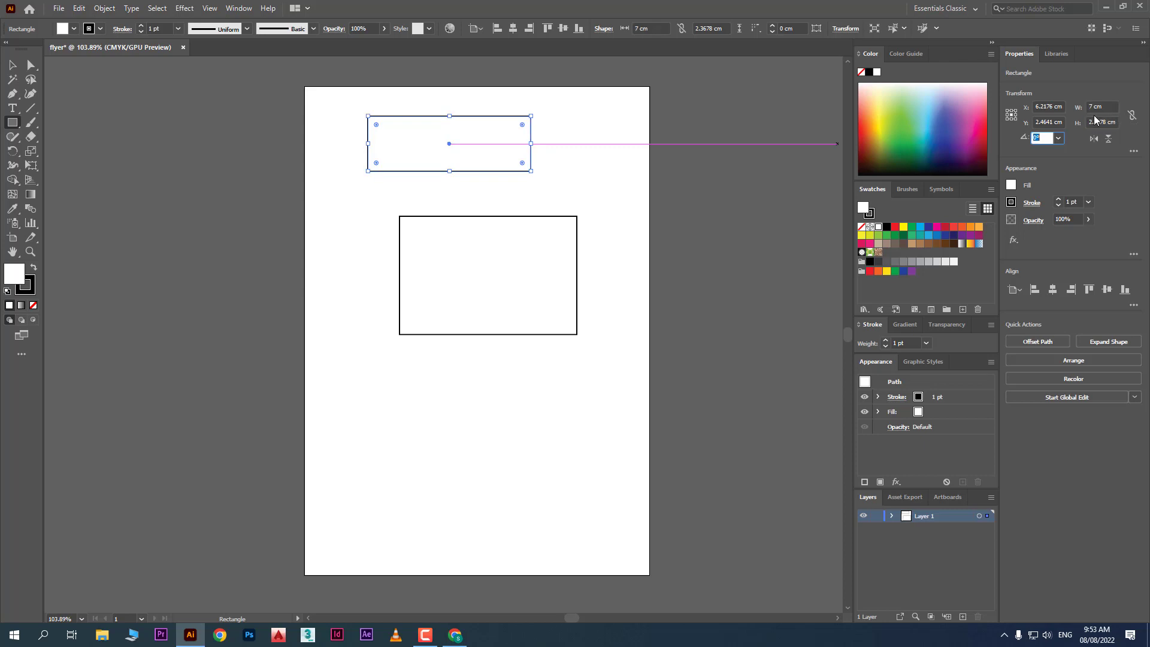
left_click(1105, 120)
type("5")
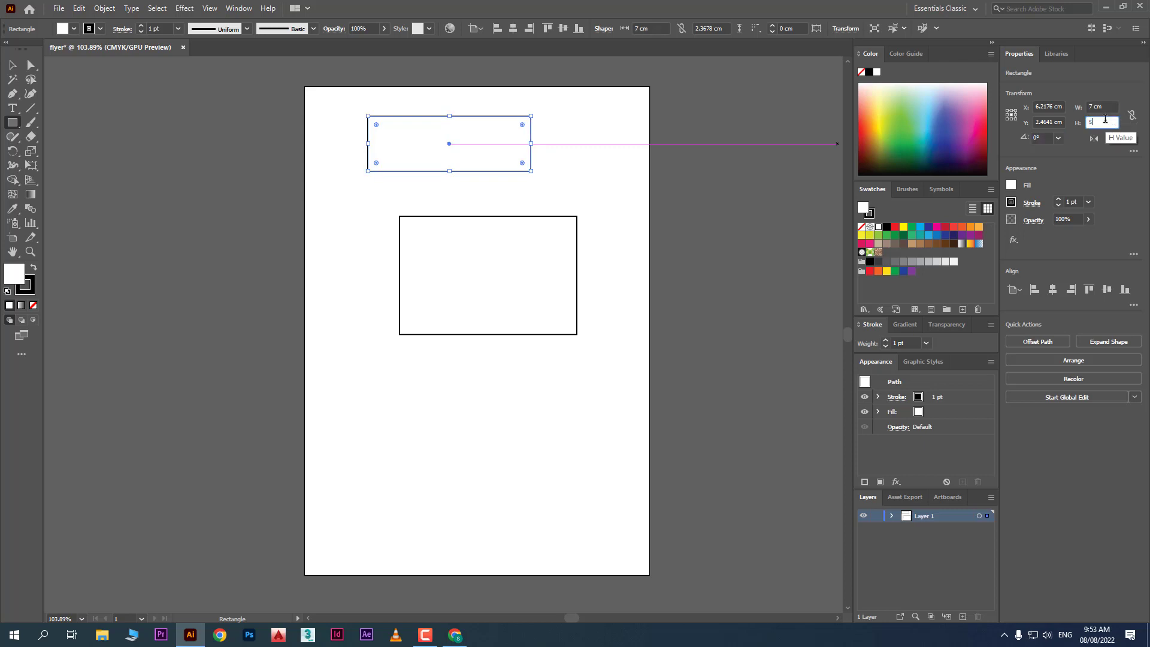
key("Tab")
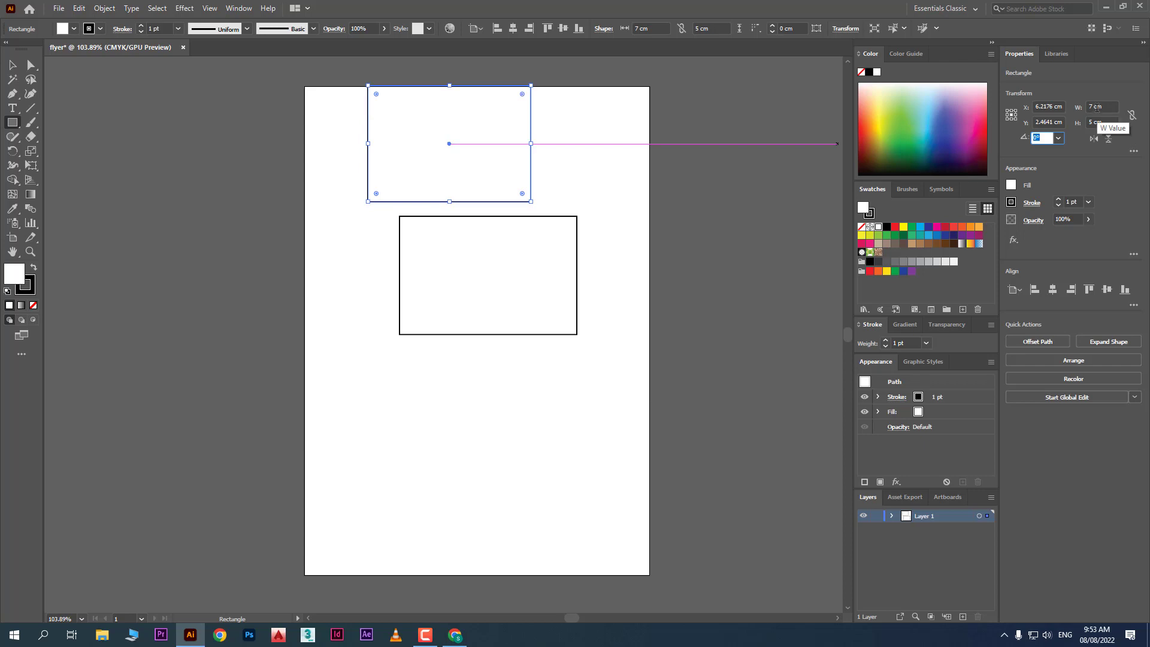
key("Return")
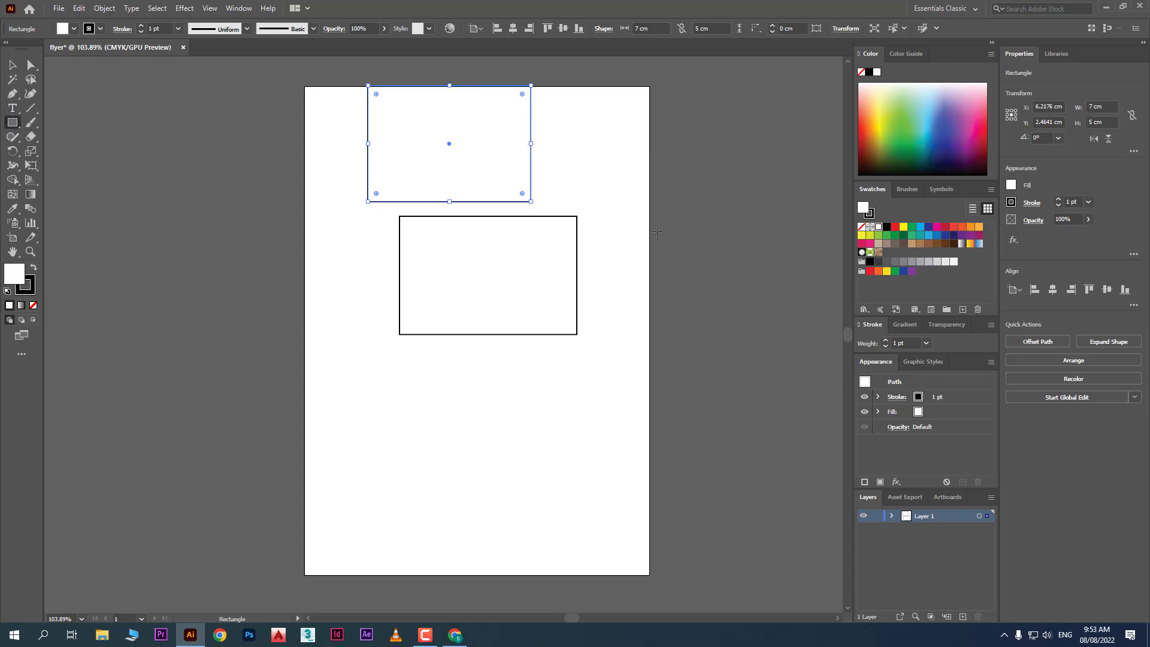
Draw a 4.89 × 3.32 cm rounded rectangle below the middle rectangle and a hexagon at lower left
left_click_drag(12, 122, 68, 137)
left_click_drag(420, 365, 534, 442)
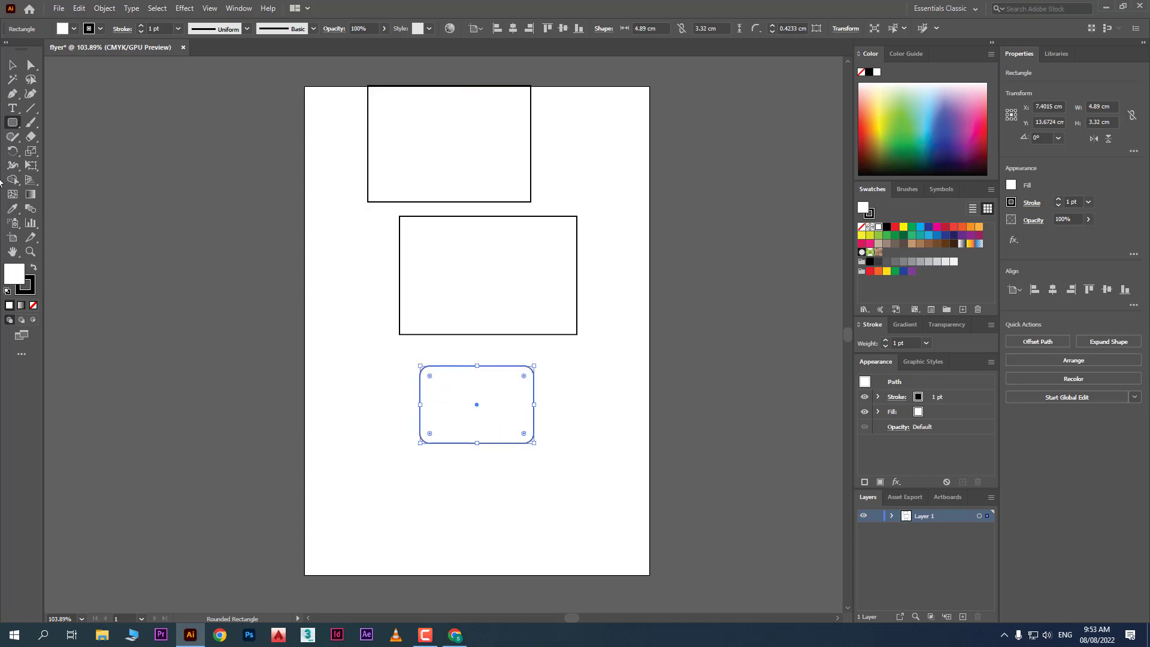
left_click_drag(13, 122, 80, 172)
left_click_drag(384, 495, 426, 536)
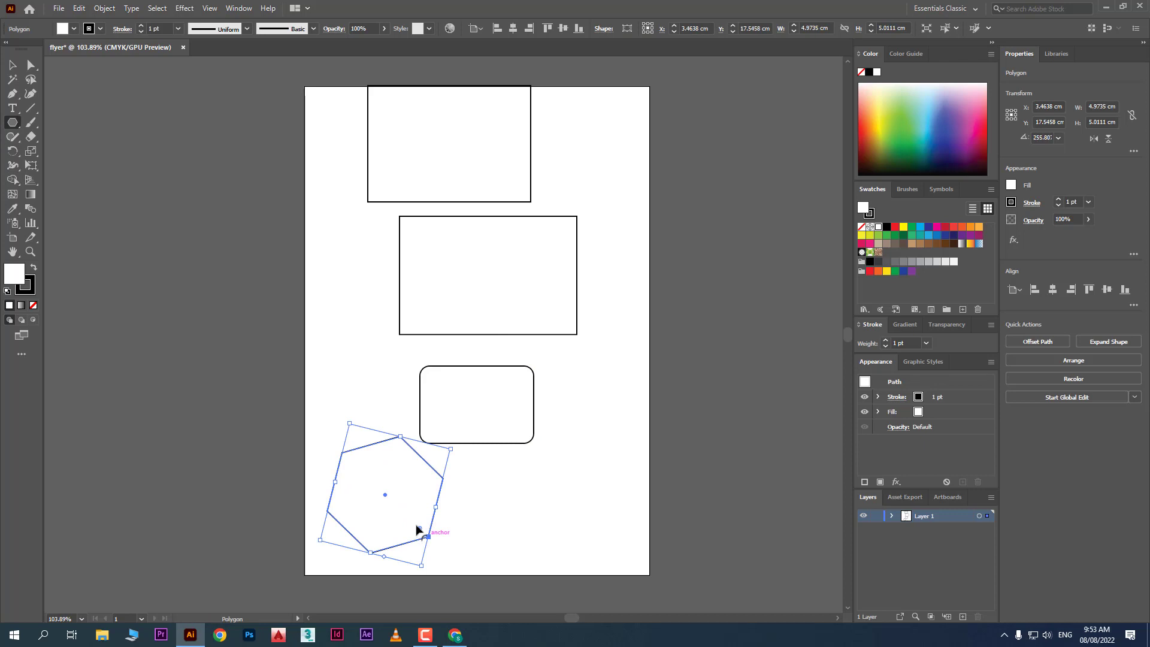
left_click_drag(14, 123, 15, 125)
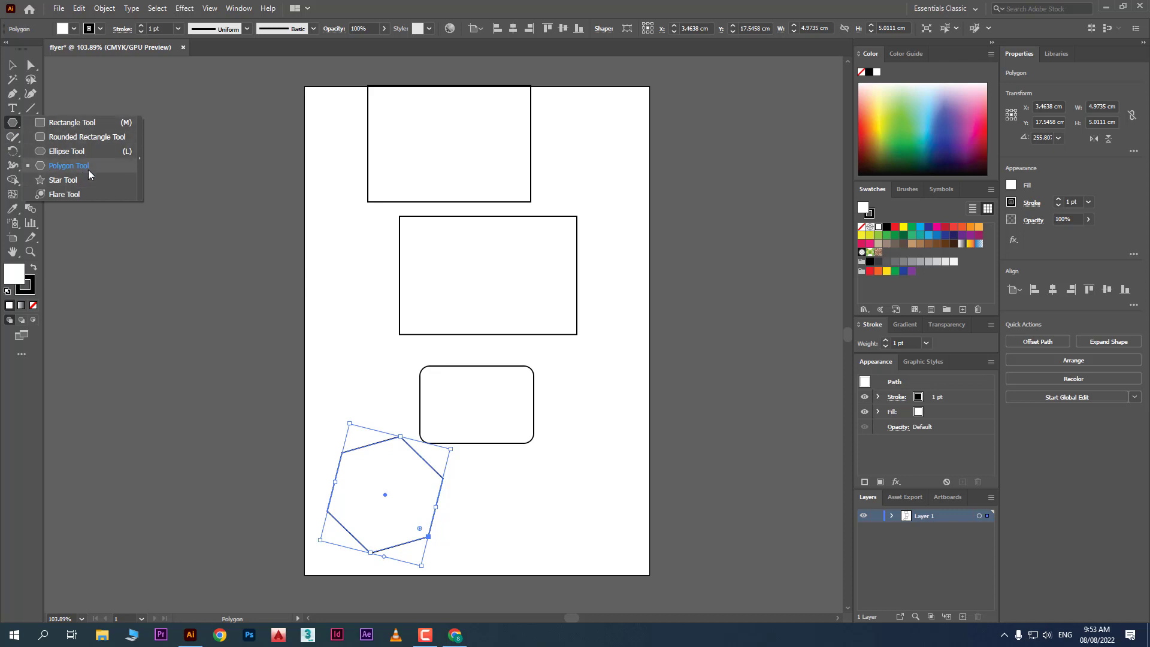
left_click(100, 154)
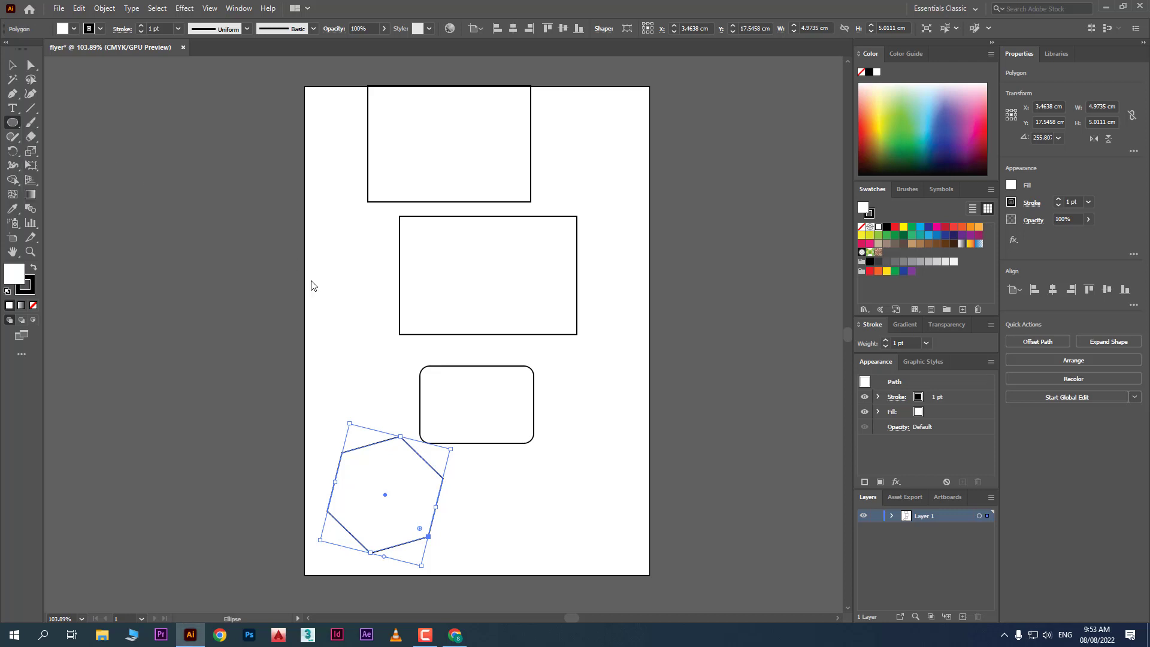
Shift-draw two circles (about 3.74 and 3.69 cm) and a 4.99 cm square over the artboard's top-left edge
left_click_drag(539, 449, 627, 536)
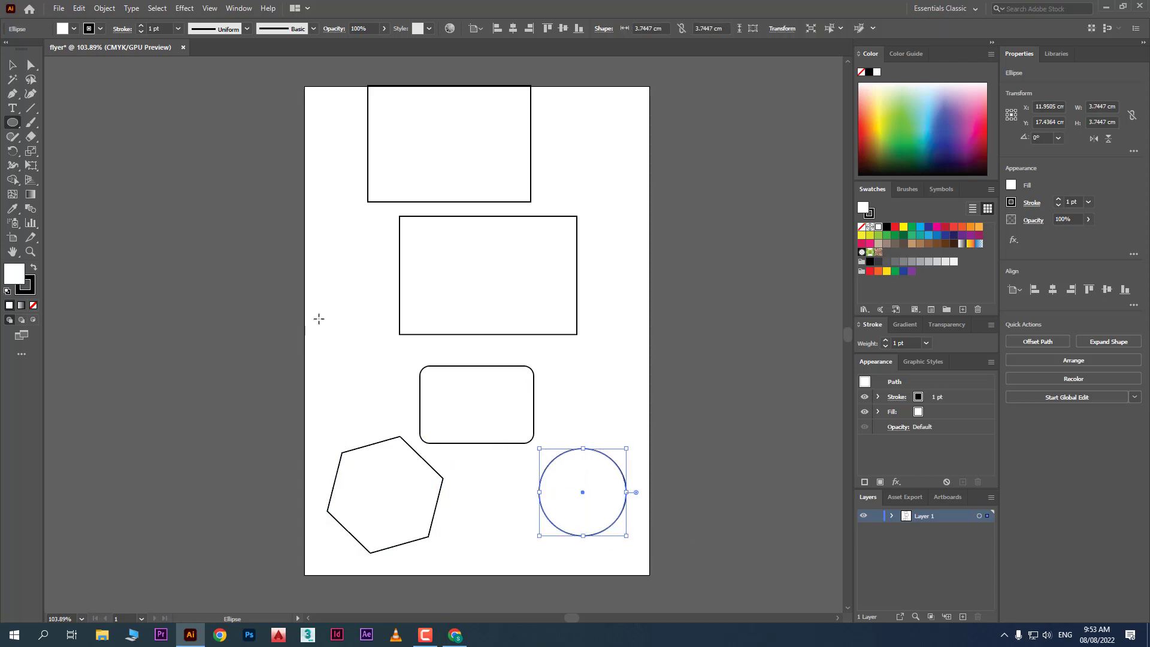
mouse_move(319, 318)
left_mouse_down()
mouse_move(351, 342)
mouse_move(383, 402)
mouse_move(413, 429)
mouse_move(362, 402)
left_mouse_up()
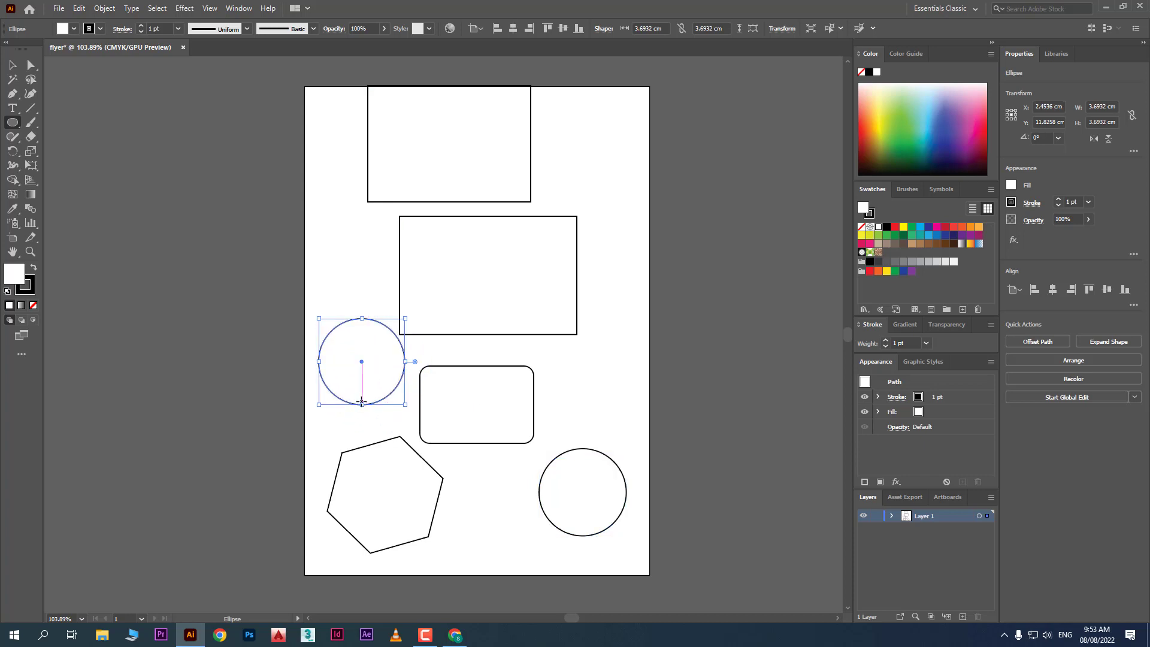
left_click_drag(12, 123, 61, 127)
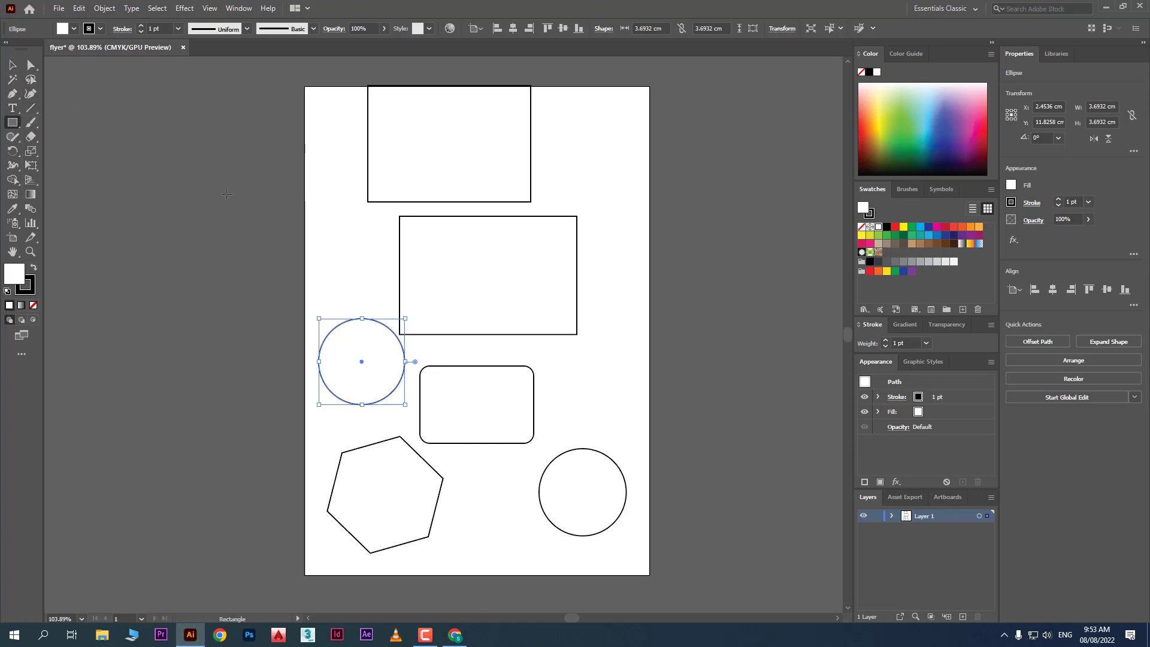
left_click_drag(223, 167, 304, 282)
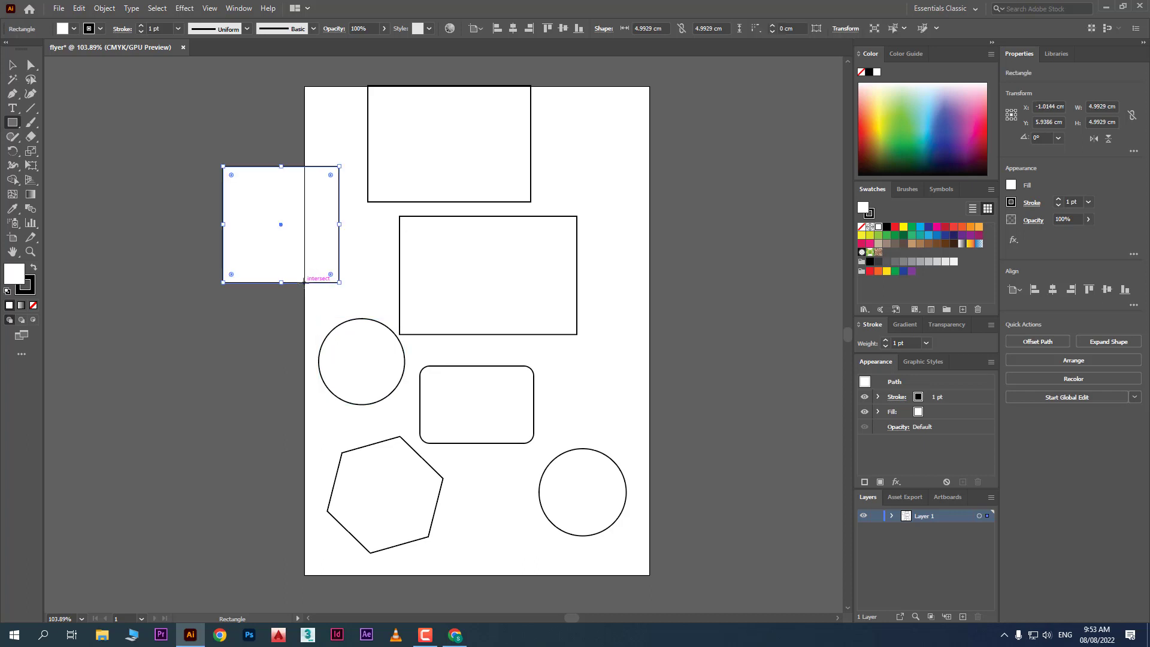
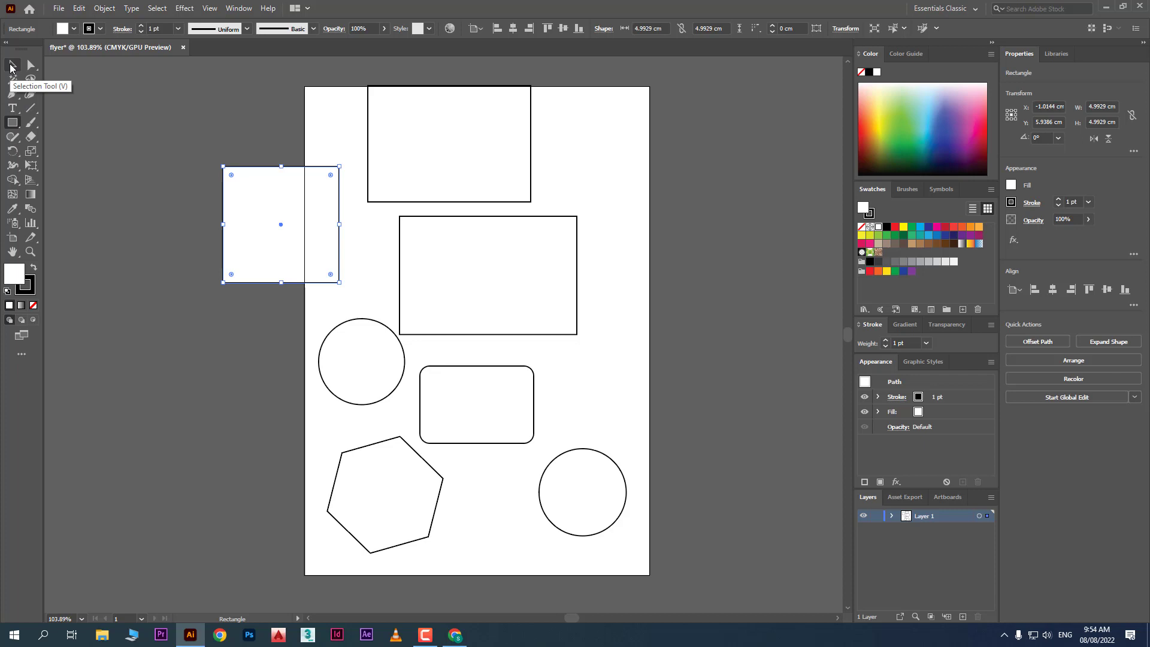
With the Selection Tool, select each shape in turn, ending on the top rectangle
left_click(11, 67)
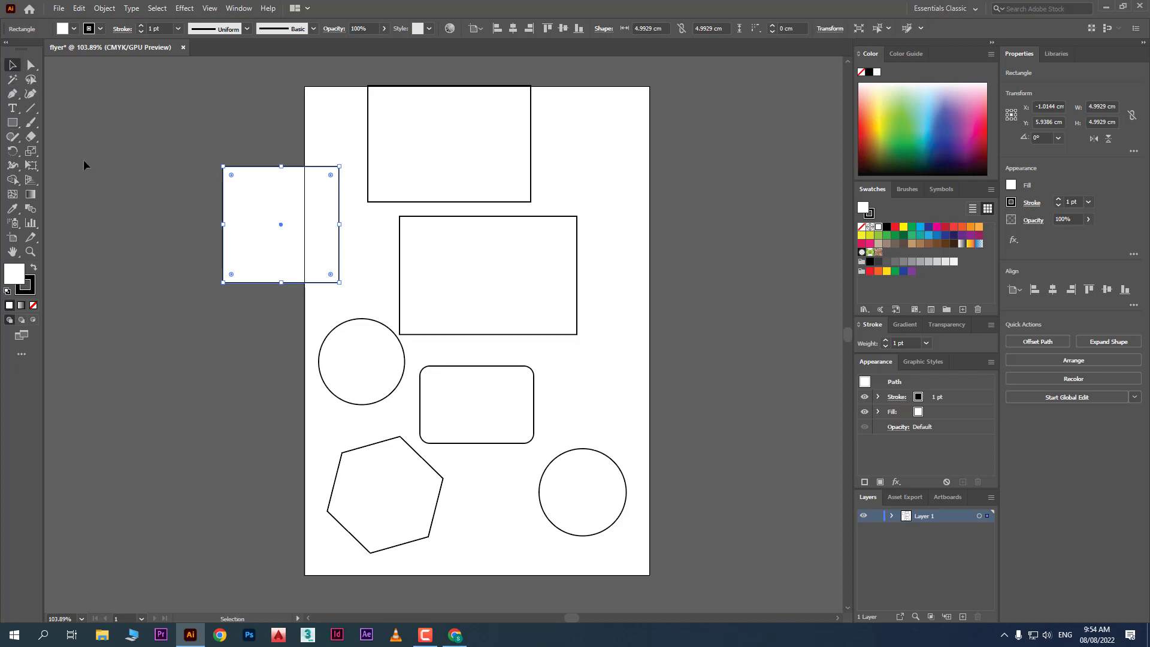
left_click(422, 149)
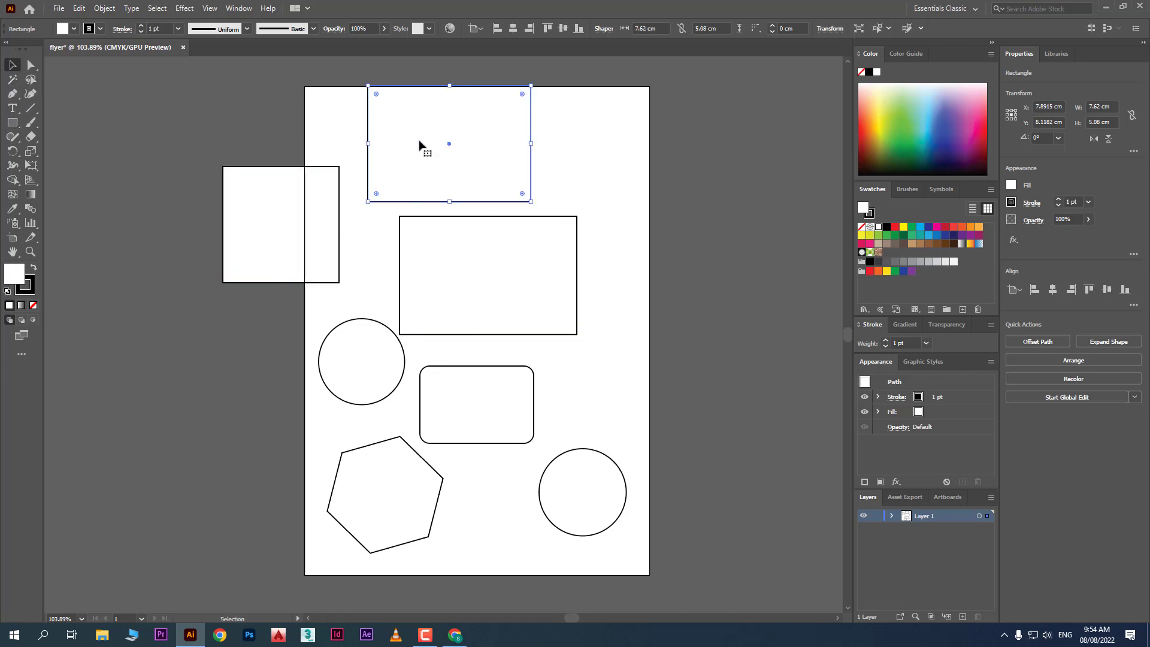
left_click(432, 241)
left_click(317, 247)
left_click(353, 366)
left_click(455, 401)
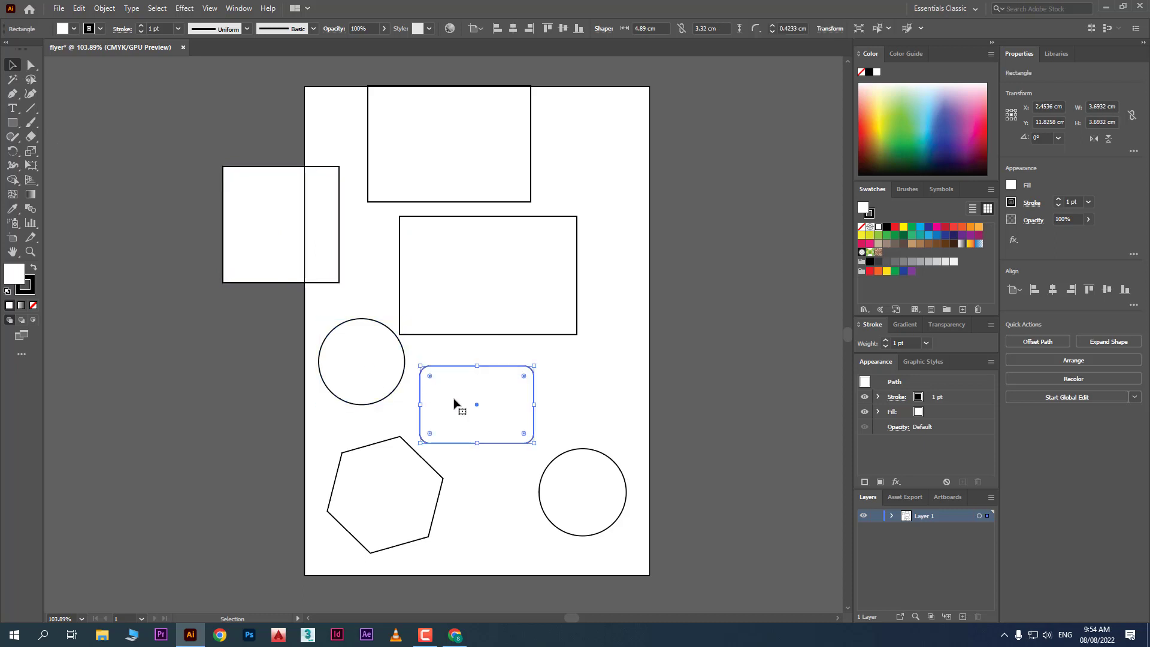
left_click(411, 153)
Drag the top rectangle to the top-right corner, the middle one right, and the square to X 4.57, Y 6.61 cm
left_click_drag(411, 154, 539, 155)
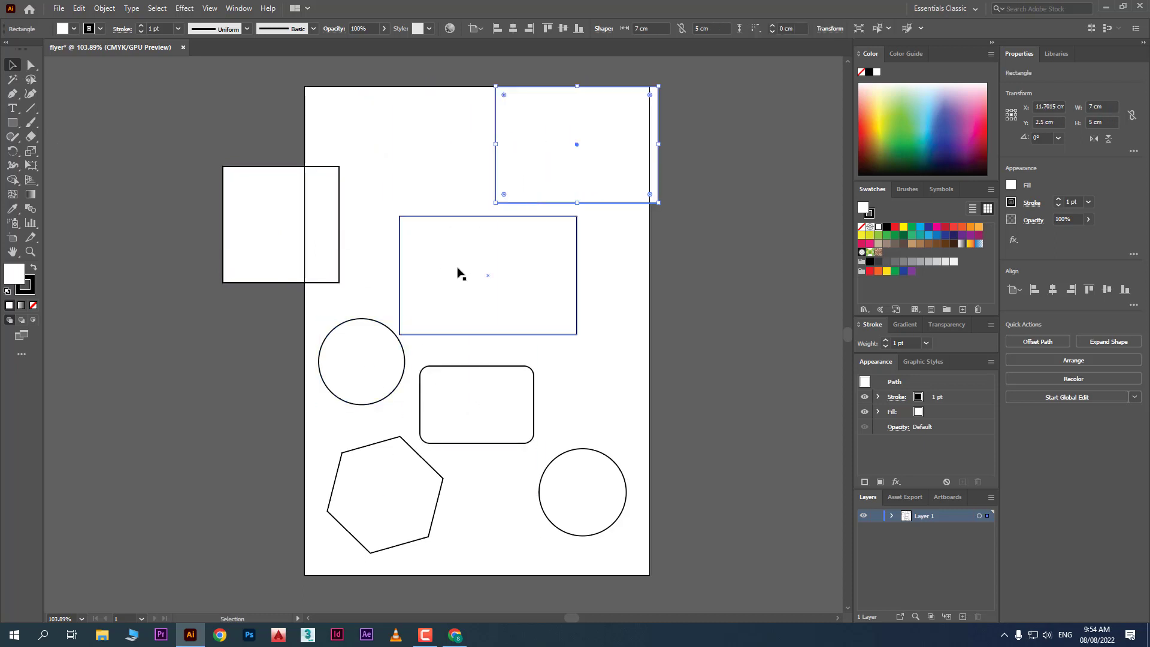
left_click_drag(464, 276, 534, 287)
left_click_drag(309, 251, 423, 264)
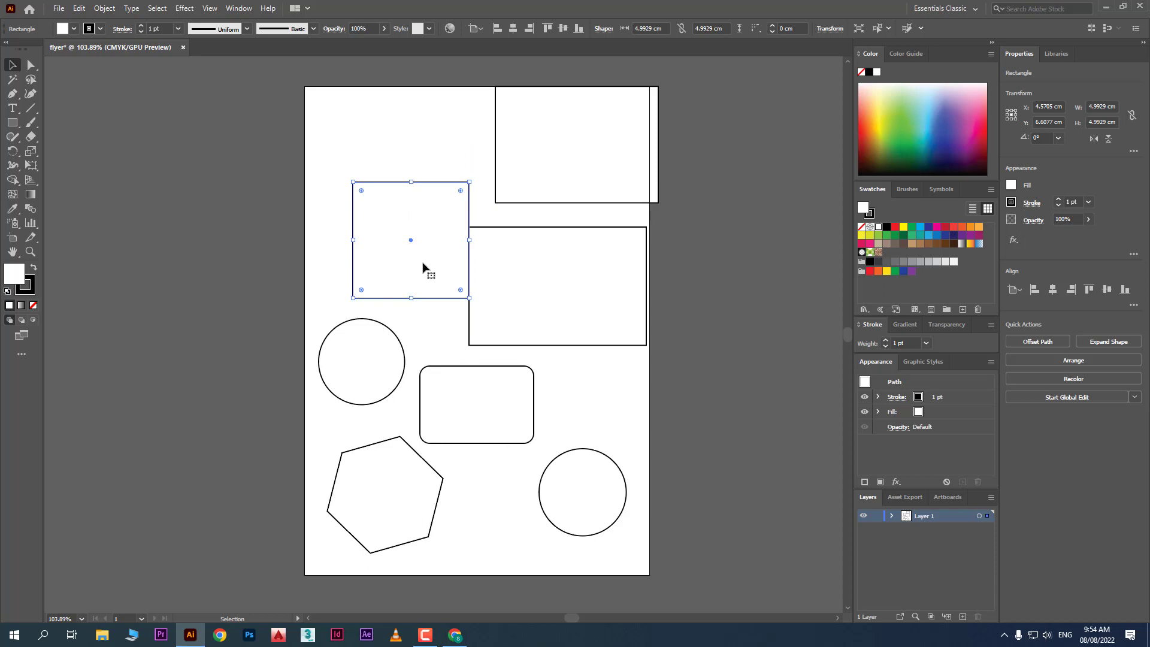
left_click(209, 11)
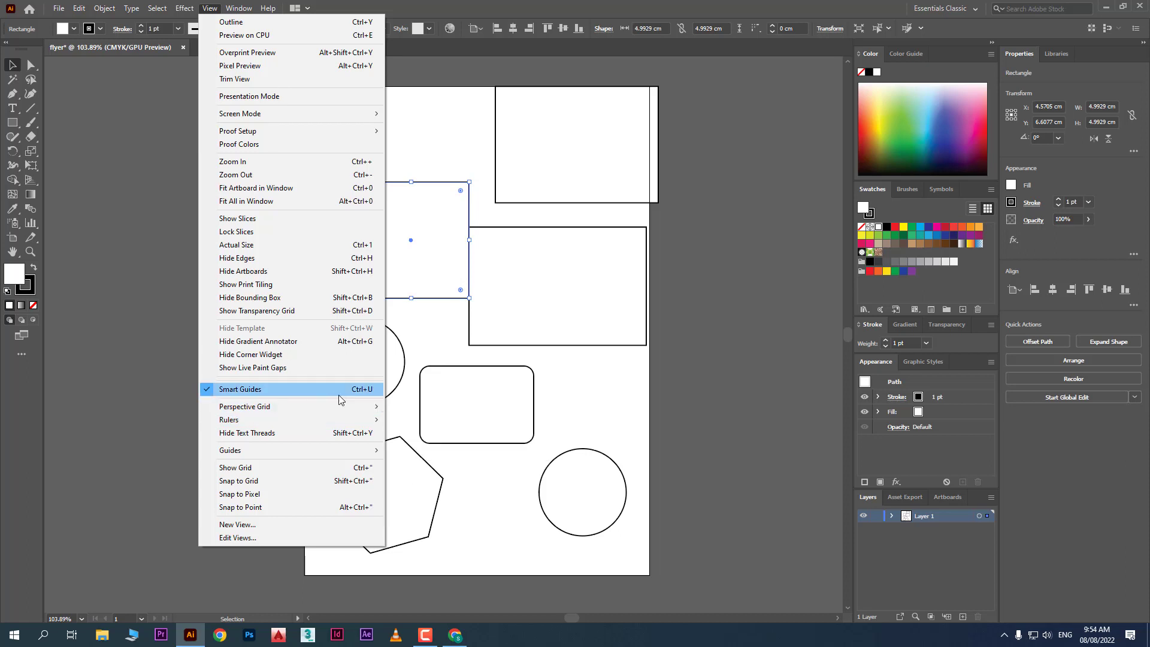
Toggle Smart Guides, raise the square, and push the right rectangle partly past the page edge
left_click(596, 406)
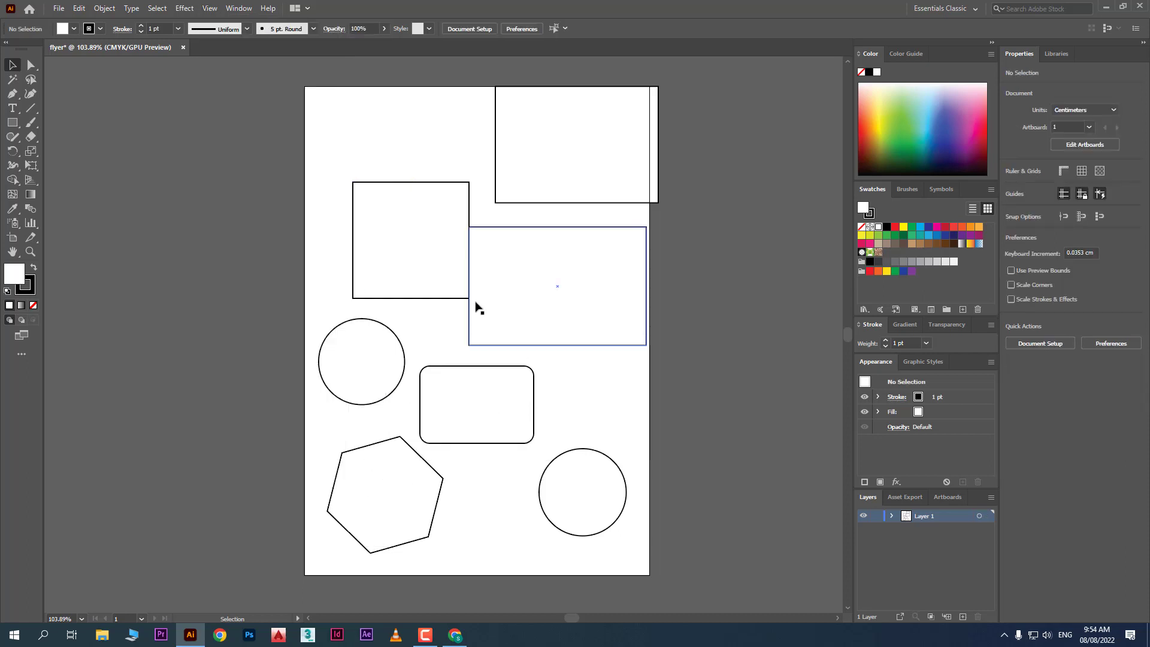
left_click_drag(421, 260, 423, 198)
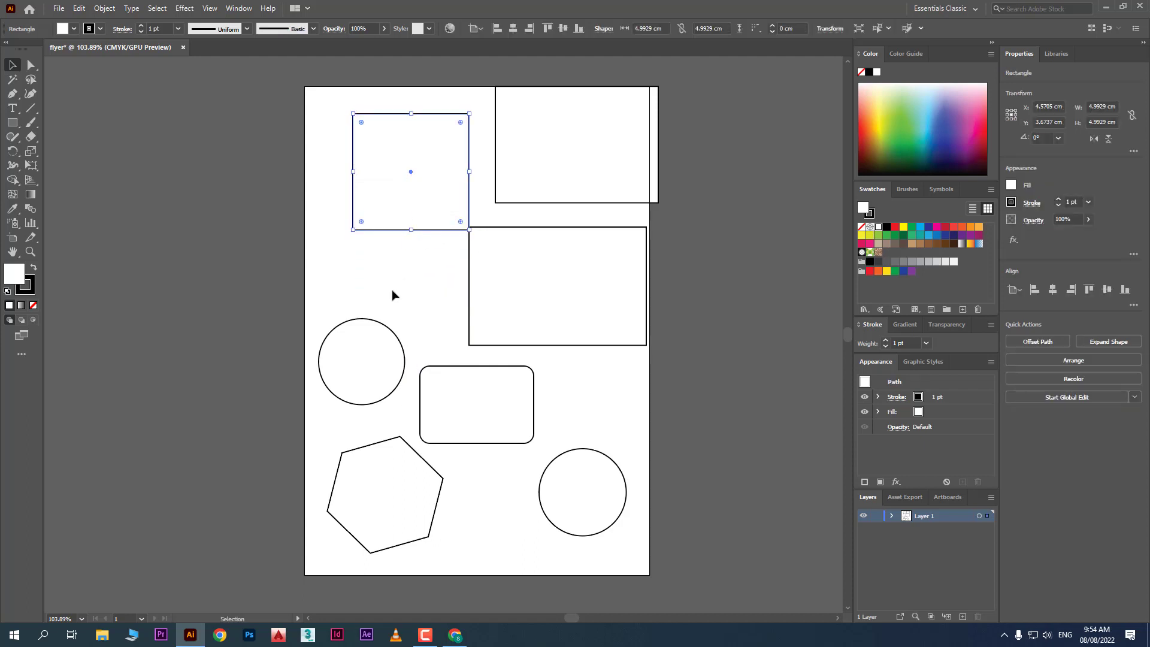
left_click(278, 236)
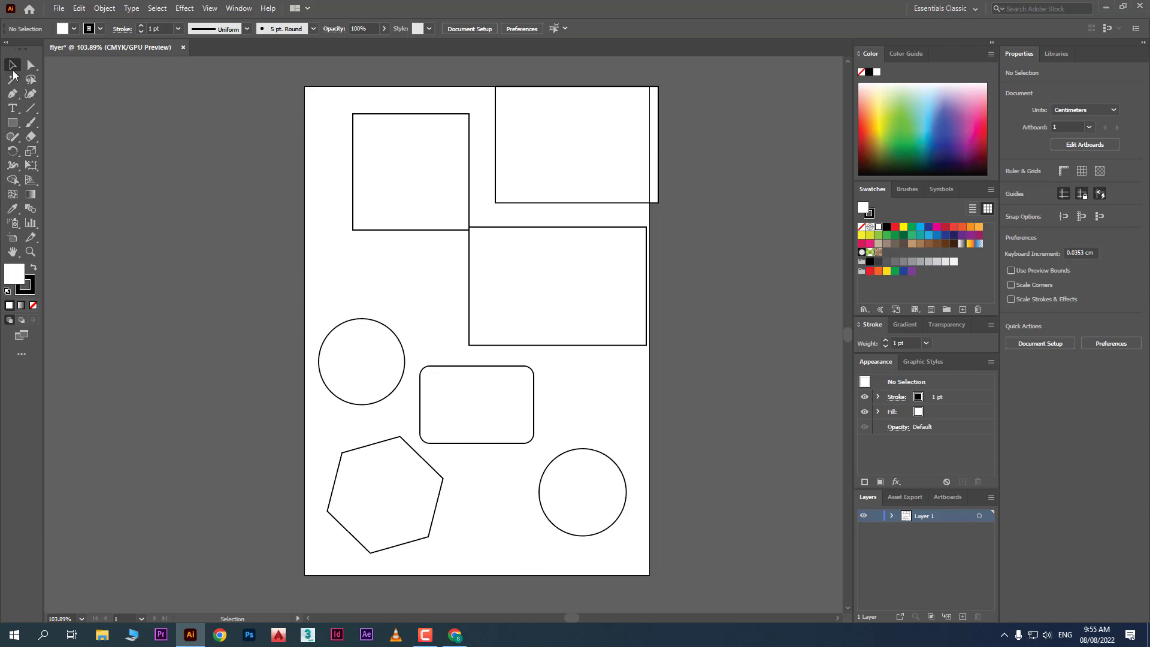
left_click(406, 185)
left_click(572, 145)
left_click_drag(562, 279, 631, 304)
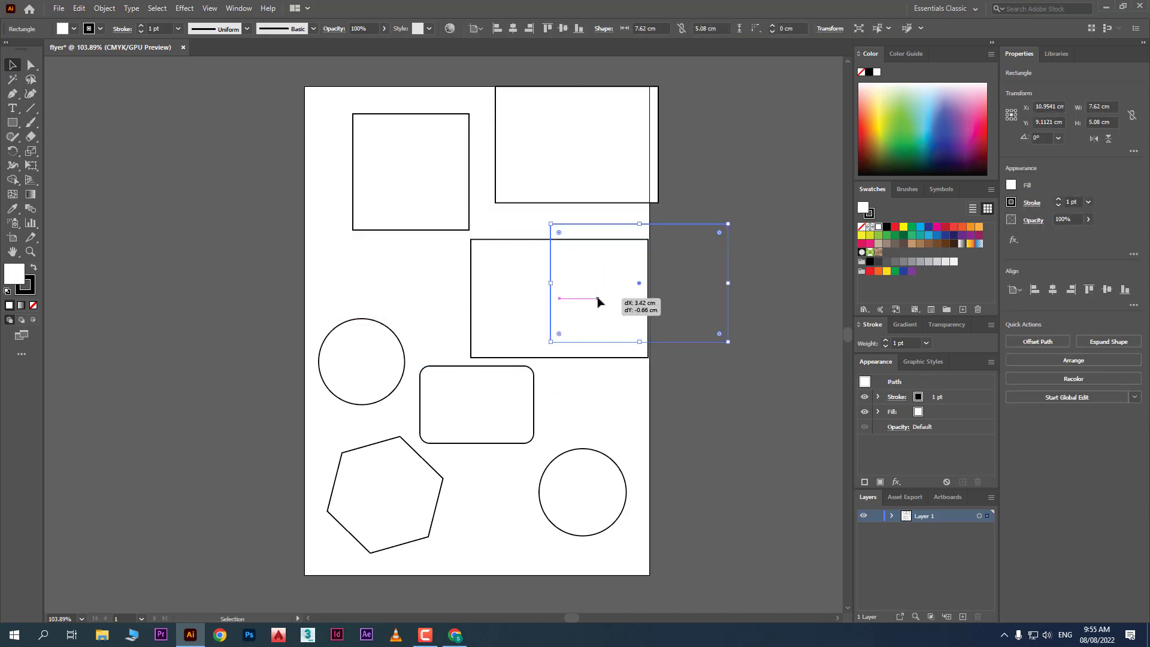
left_click_drag(410, 229, 359, 277)
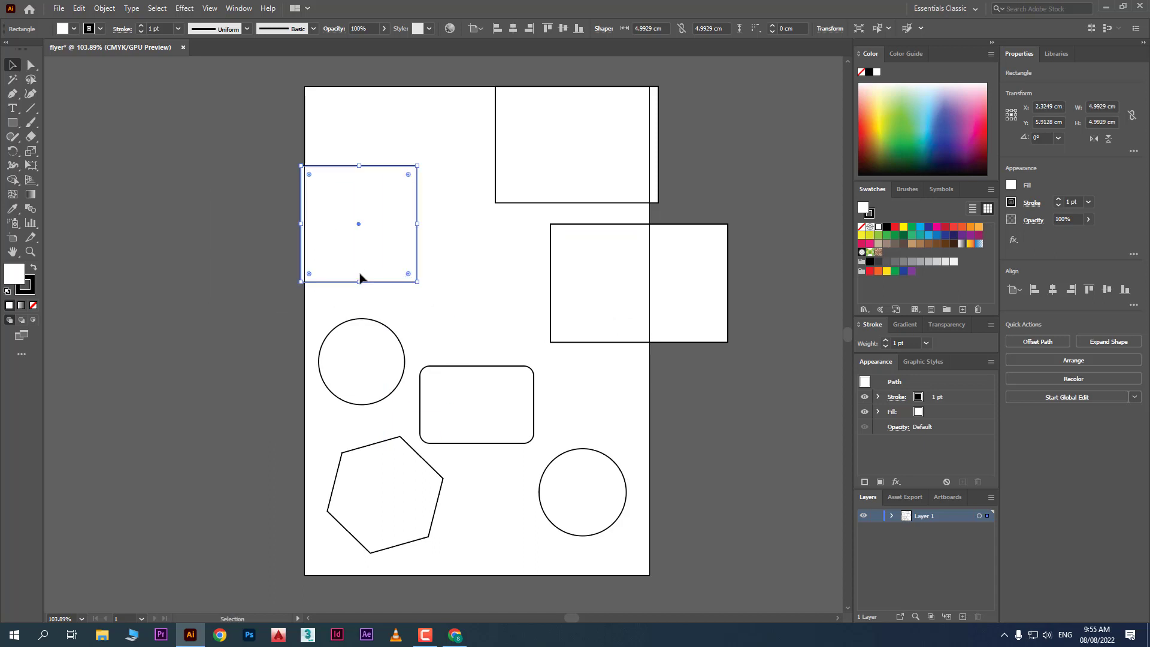
Rotate the square into a 6.36 × 6.82 cm diamond and drop the left circle over the page edge
left_click_drag(418, 167, 510, 202)
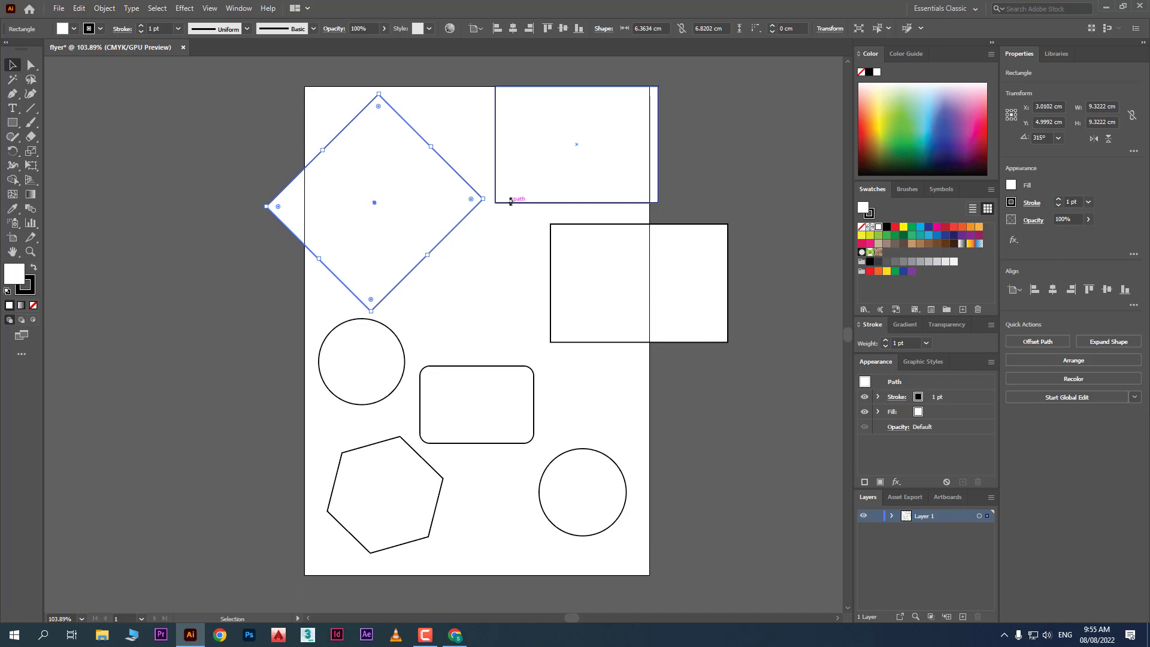
left_click_drag(365, 358, 338, 402)
left_click(390, 214)
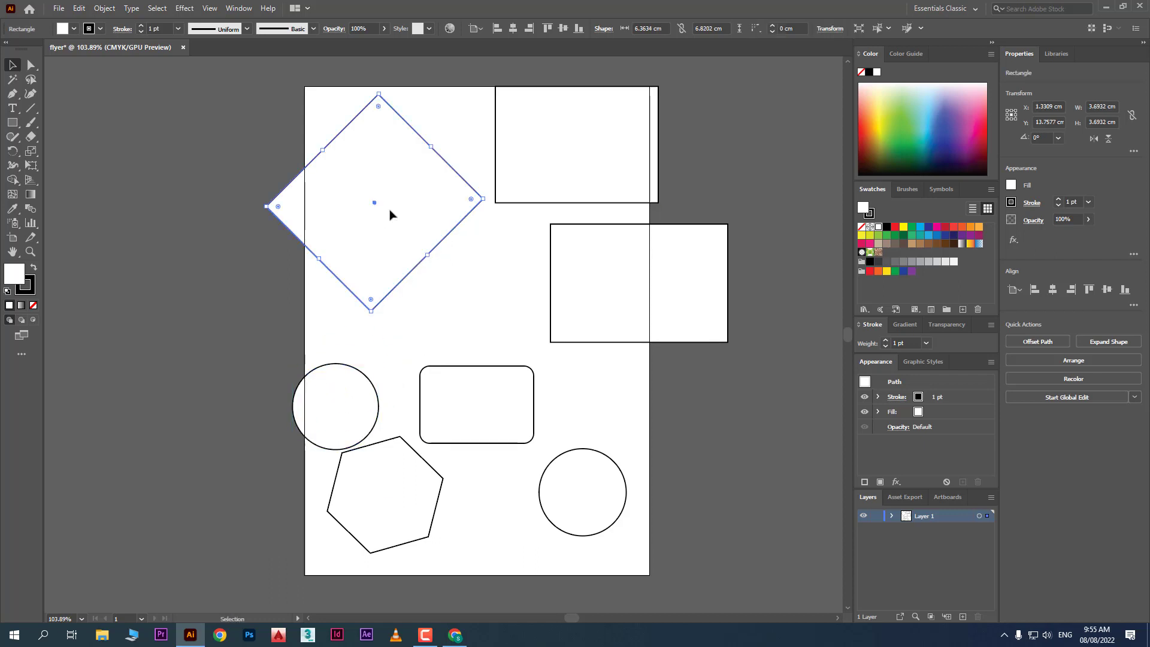
Undo the rotation and recent moves, delete the extra circle, and raise the hexagon
key("ctrl+z")
key("ctrl+z")
key("ctrl+z")
key("ctrl+z")
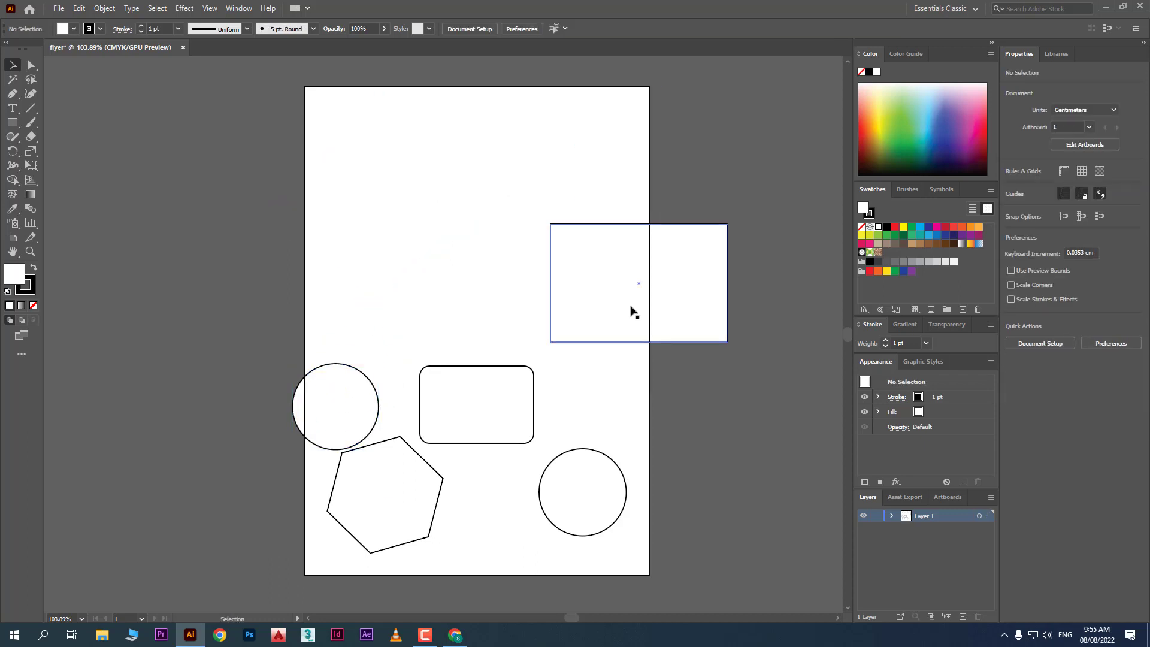
key("ctrl+z")
left_click_drag(366, 411, 497, 390)
key("Delete")
left_click_drag(411, 513, 441, 408)
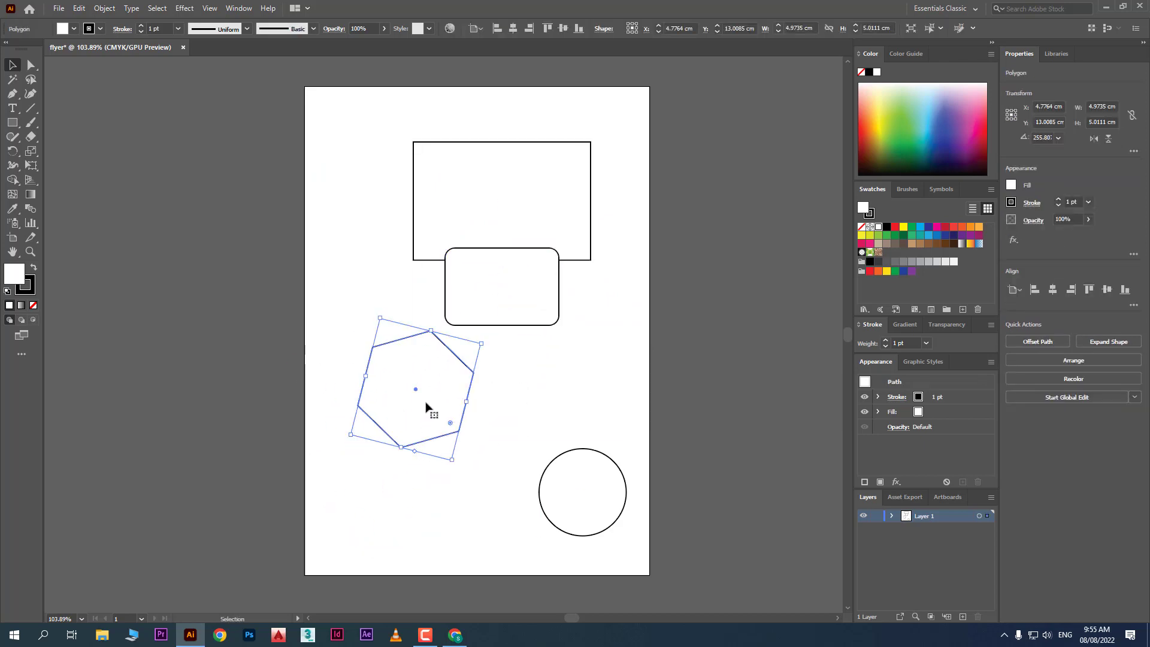
Space the 7.62 × 5.08 cm rectangle, rounded rectangle and hexagon apart down the page
left_click(534, 185)
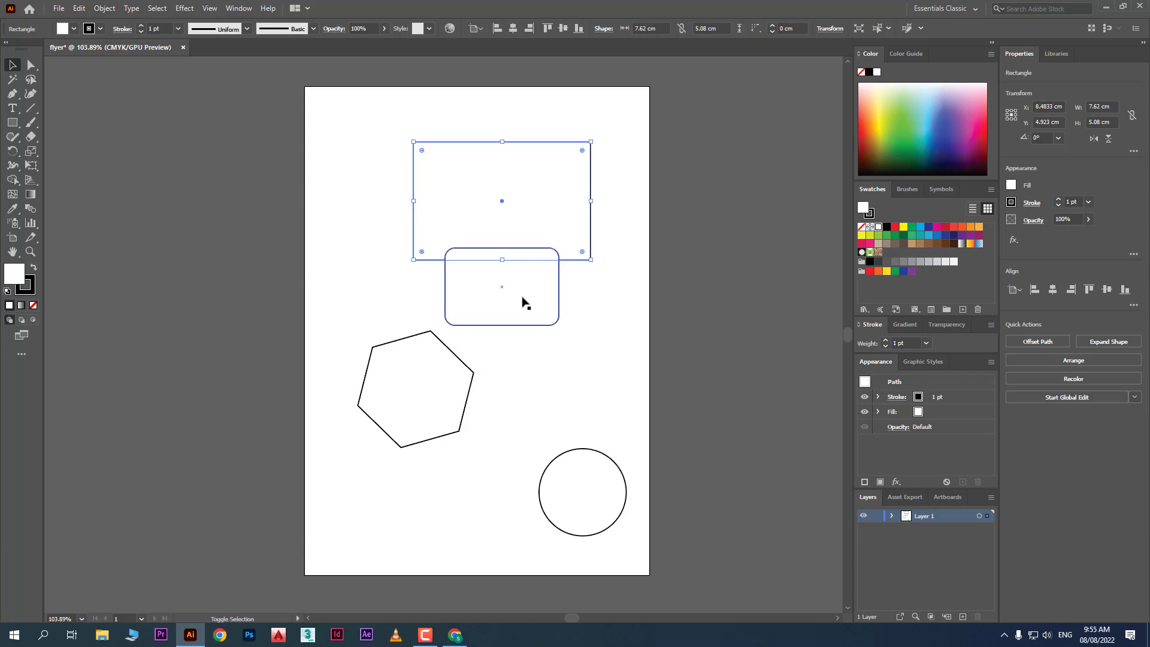
left_click(523, 303, "shift")
left_click_drag(507, 224, 456, 200)
left_click(538, 388)
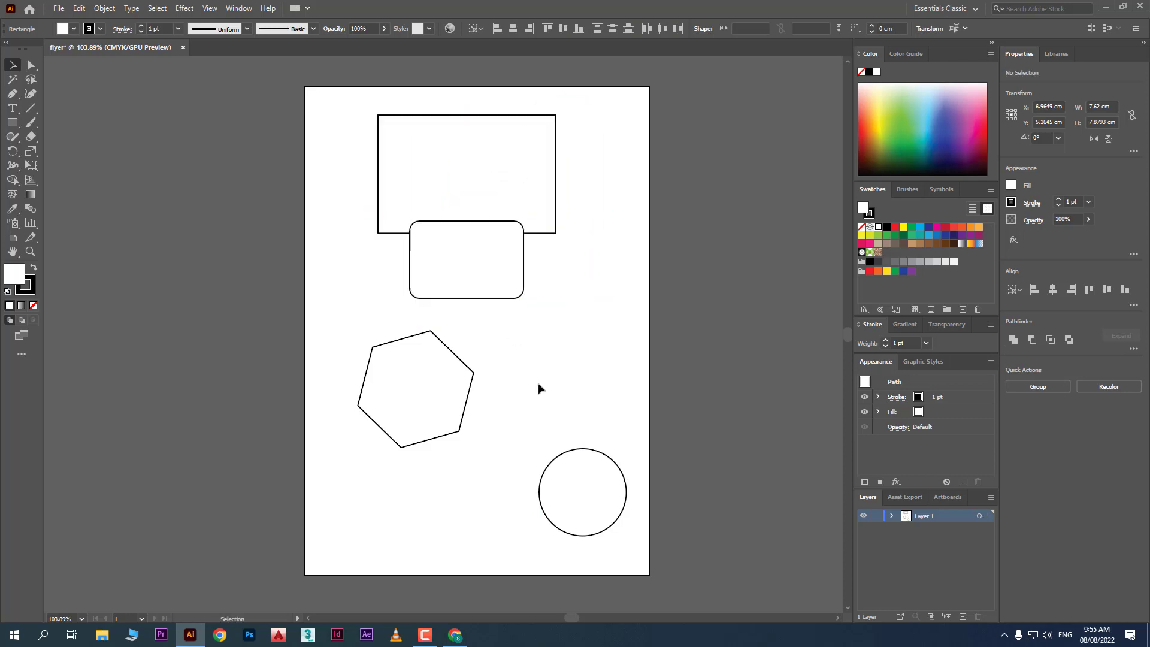
left_click(439, 411)
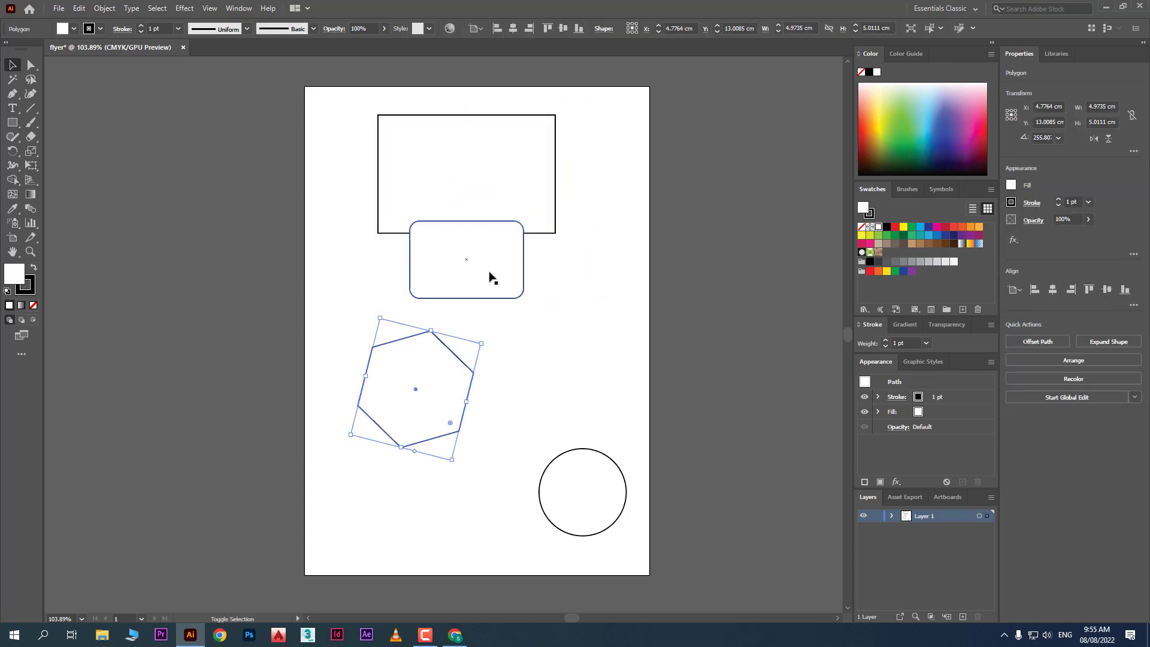
left_click(489, 276, "shift")
left_click_drag(489, 277, 478, 336)
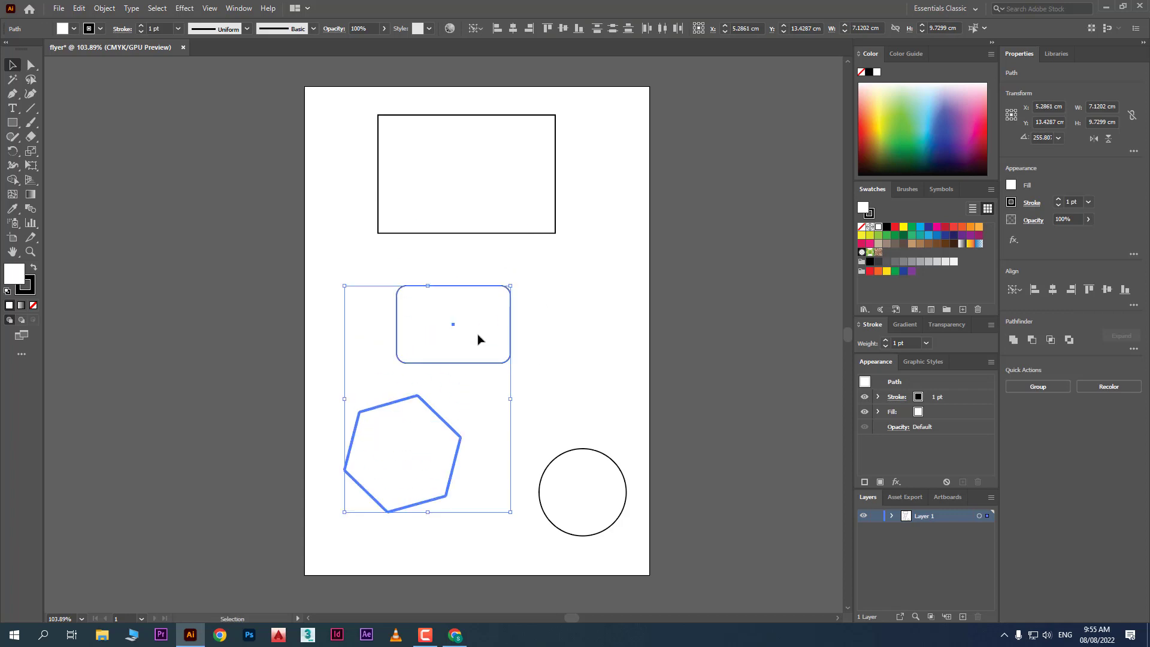
left_click(543, 283)
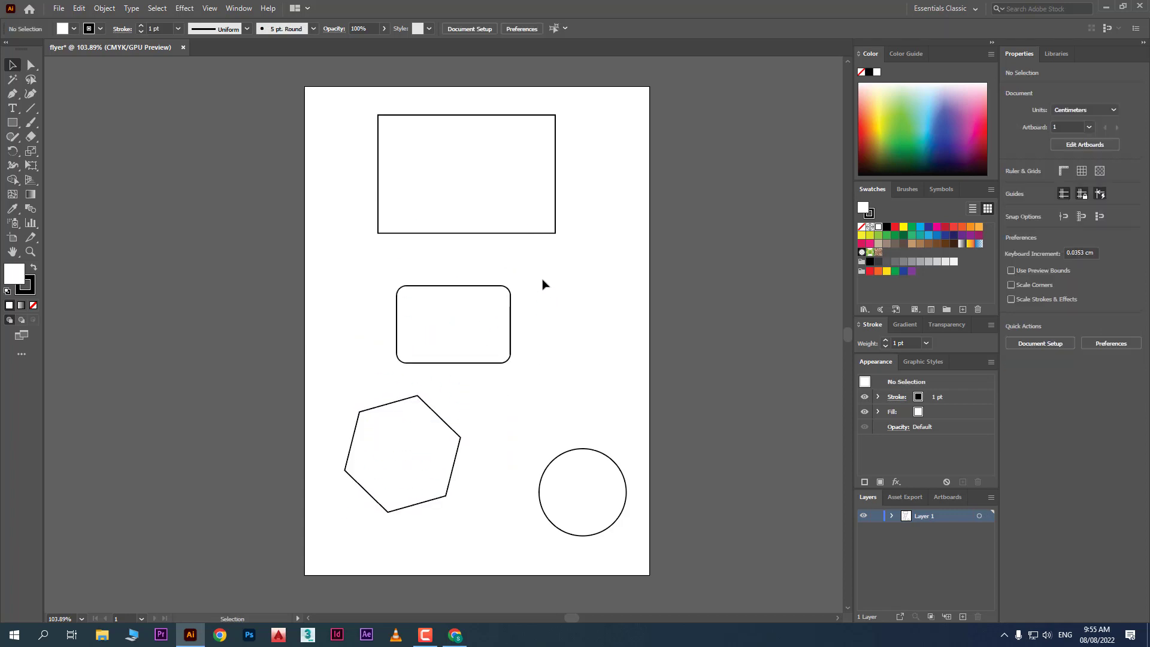
left_click(510, 226)
mouse_move(487, 213)
left_mouse_down()
mouse_move(468, 205)
mouse_move(491, 218)
left_mouse_up()
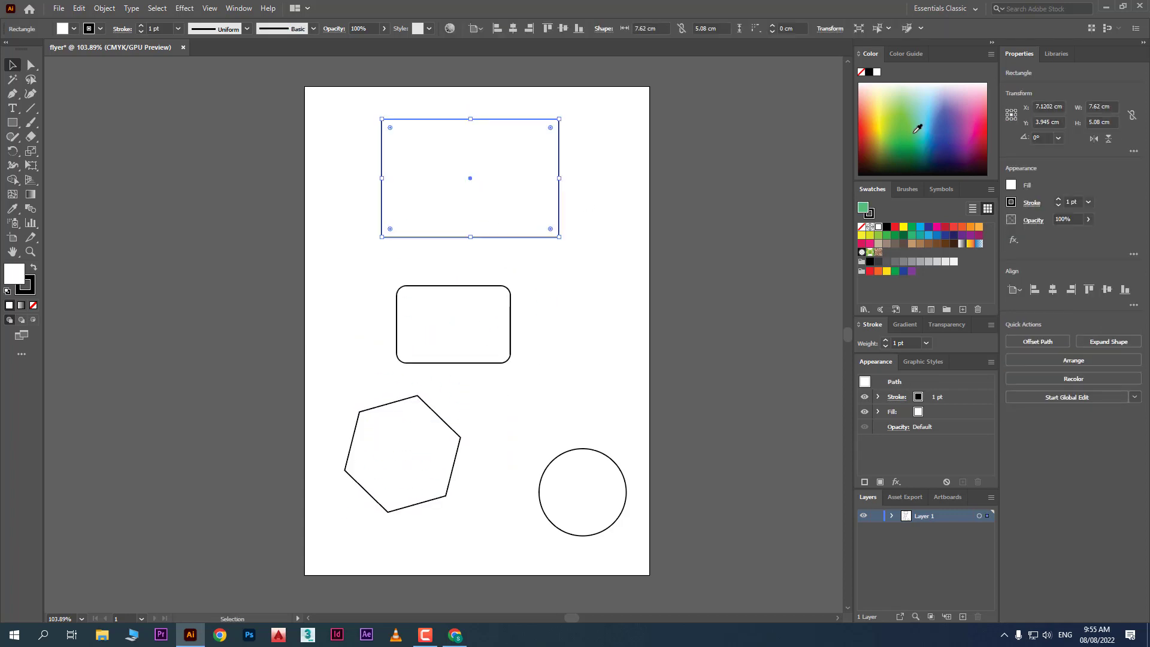
Fill the top rectangle green and the rounded rectangle blue
left_click(917, 129)
left_click(509, 316)
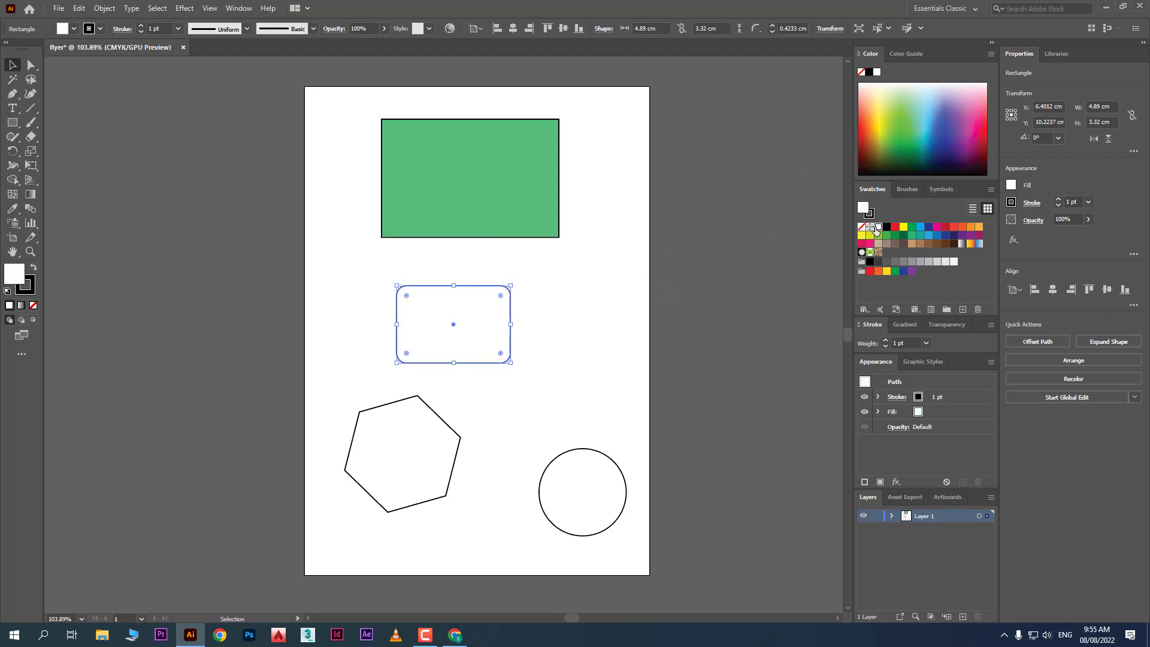
left_click(912, 228)
left_click(946, 227)
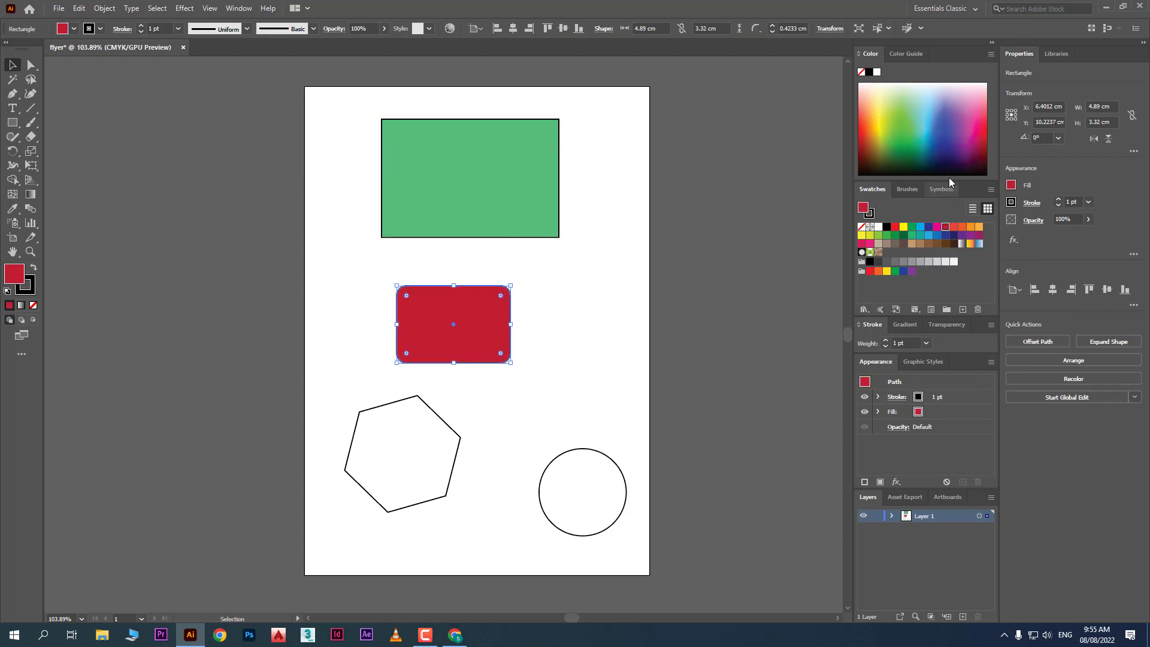
left_click(913, 129)
left_click(927, 148)
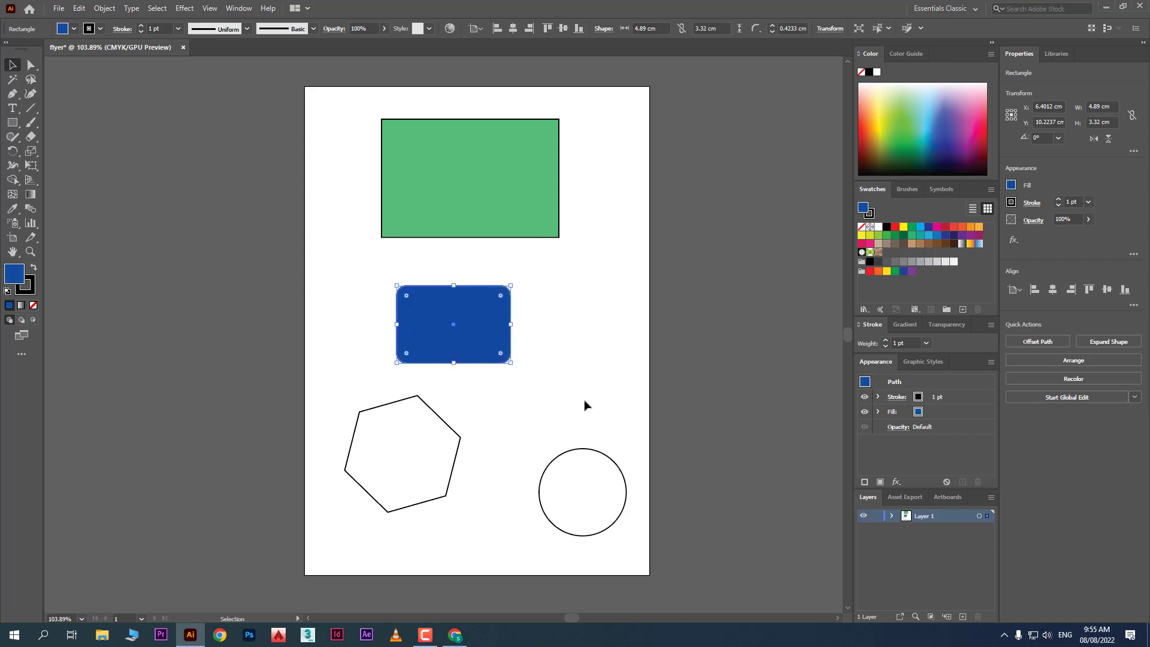
Give the hexagon a green fill with a red outline
left_click(433, 457)
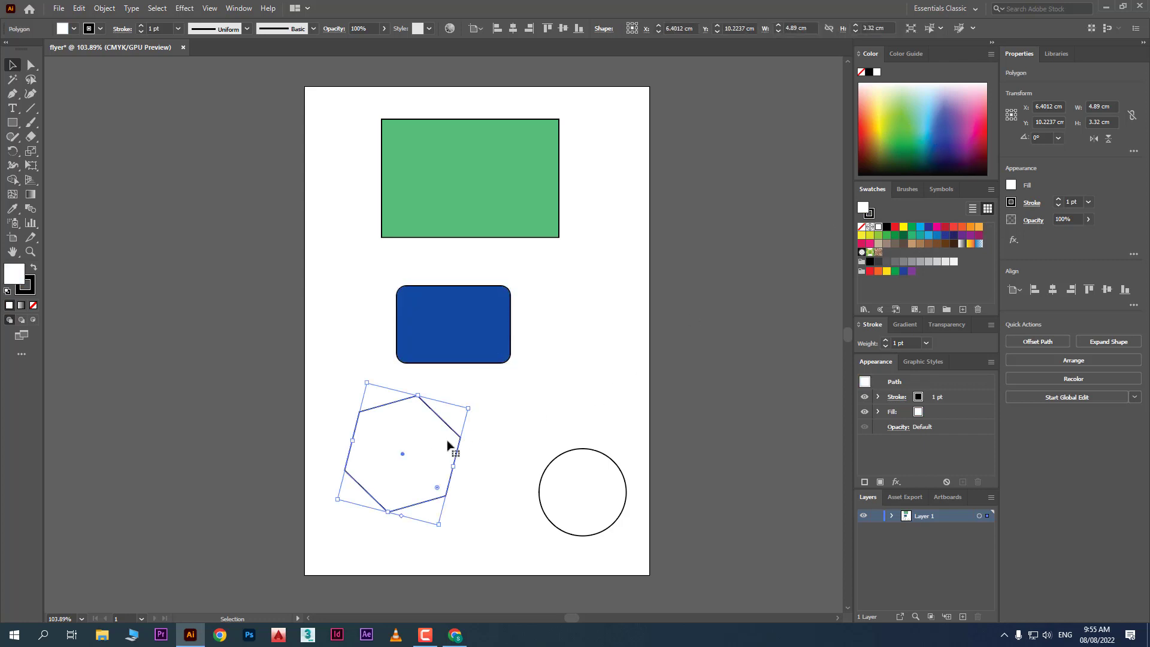
left_click(946, 238)
left_click(962, 234)
left_click(961, 226)
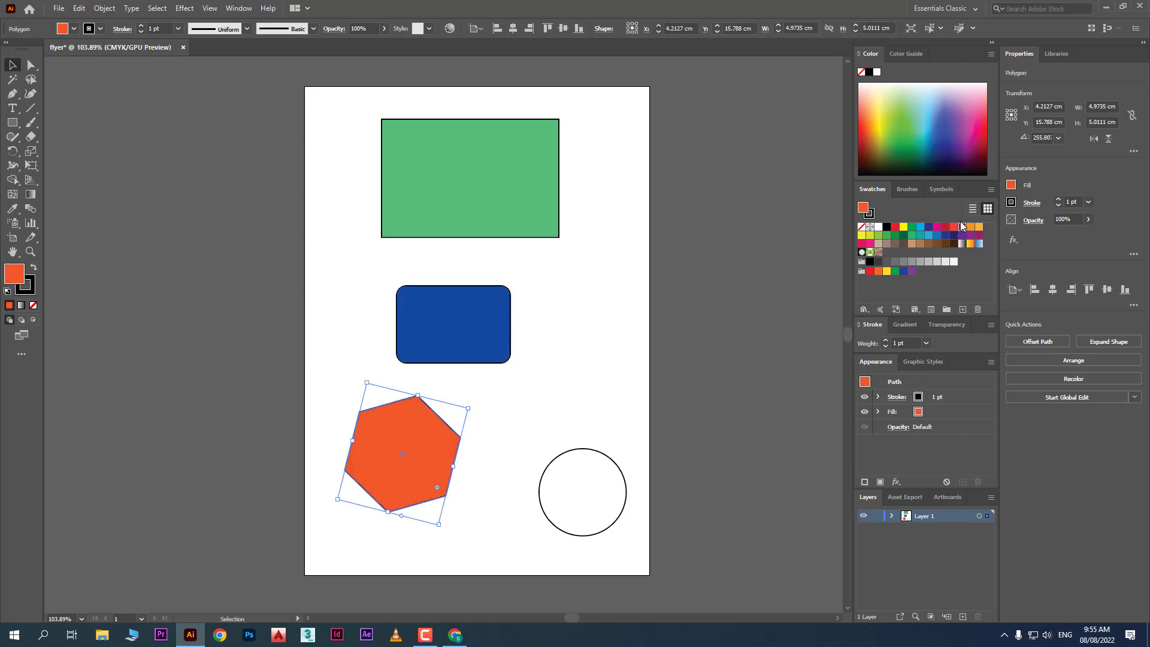
left_click(74, 29)
left_click(58, 57)
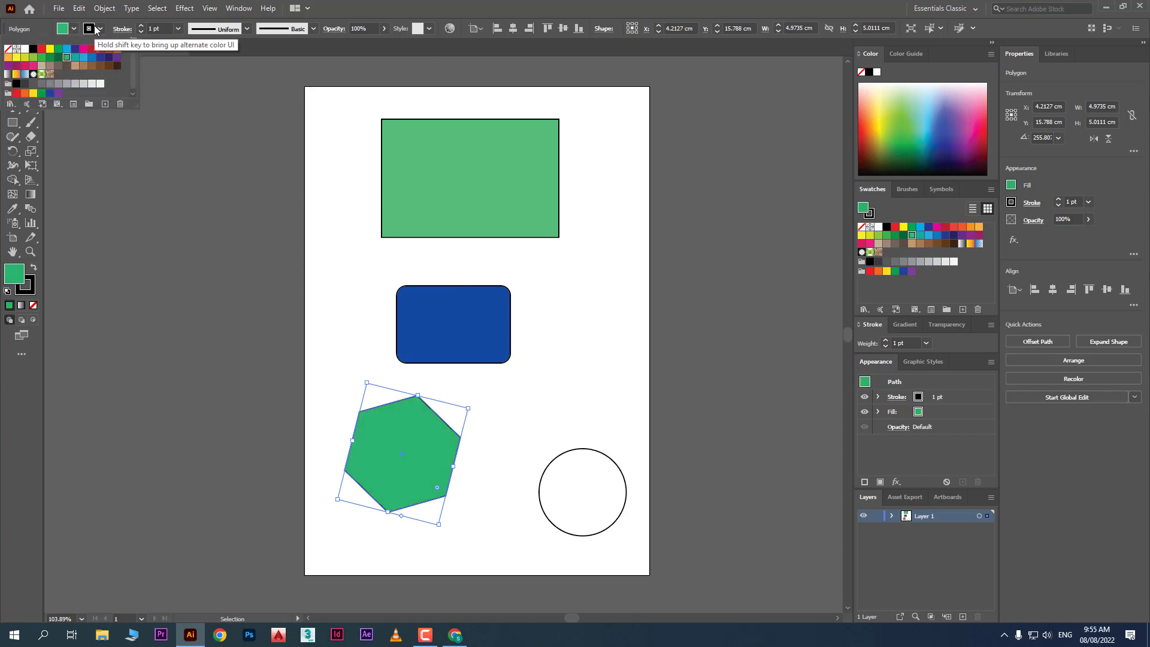
left_click(99, 29)
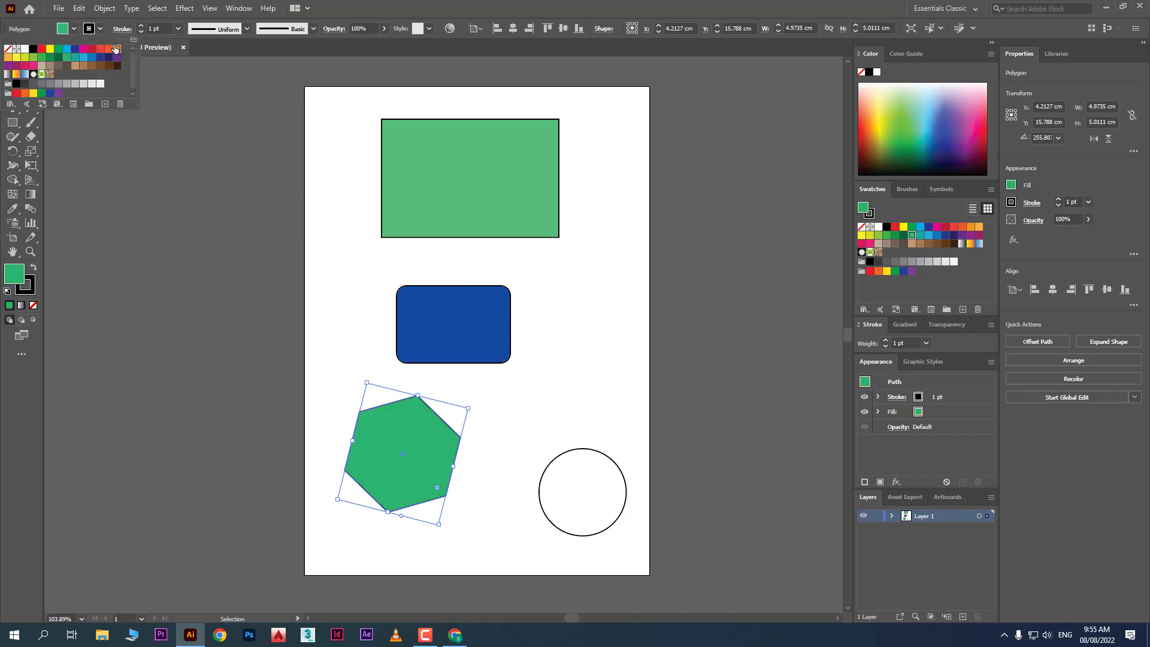
left_click(92, 48)
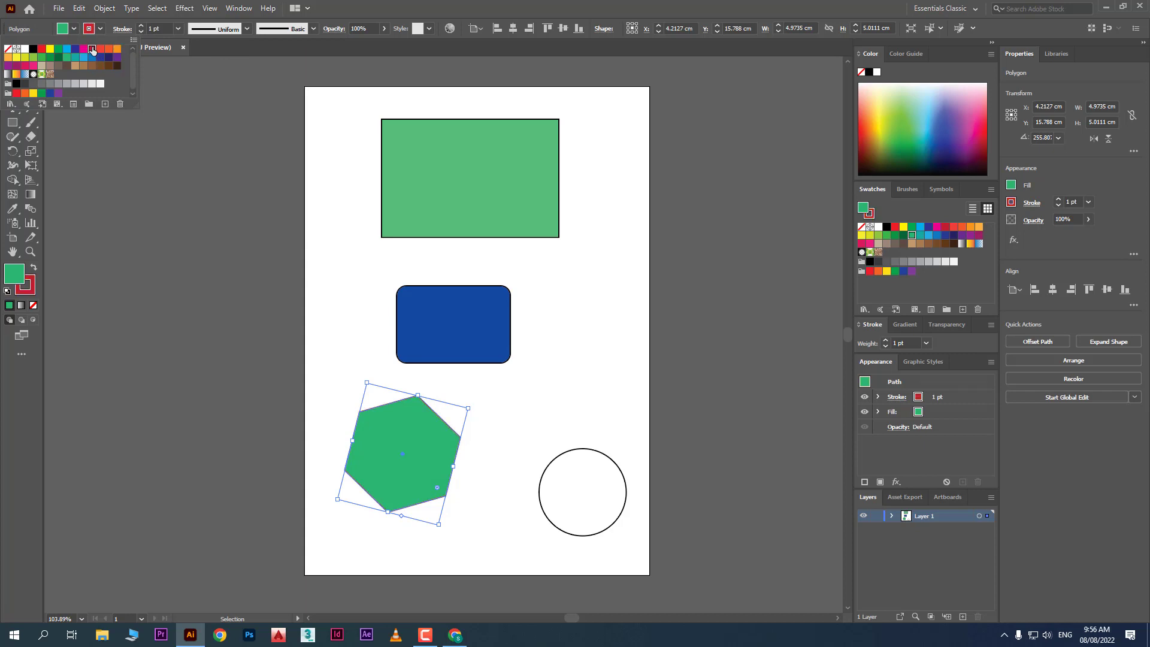
left_click(114, 144)
Zoom in and shift the green rectangle slightly left
scroll(396, 124, "up", 3)
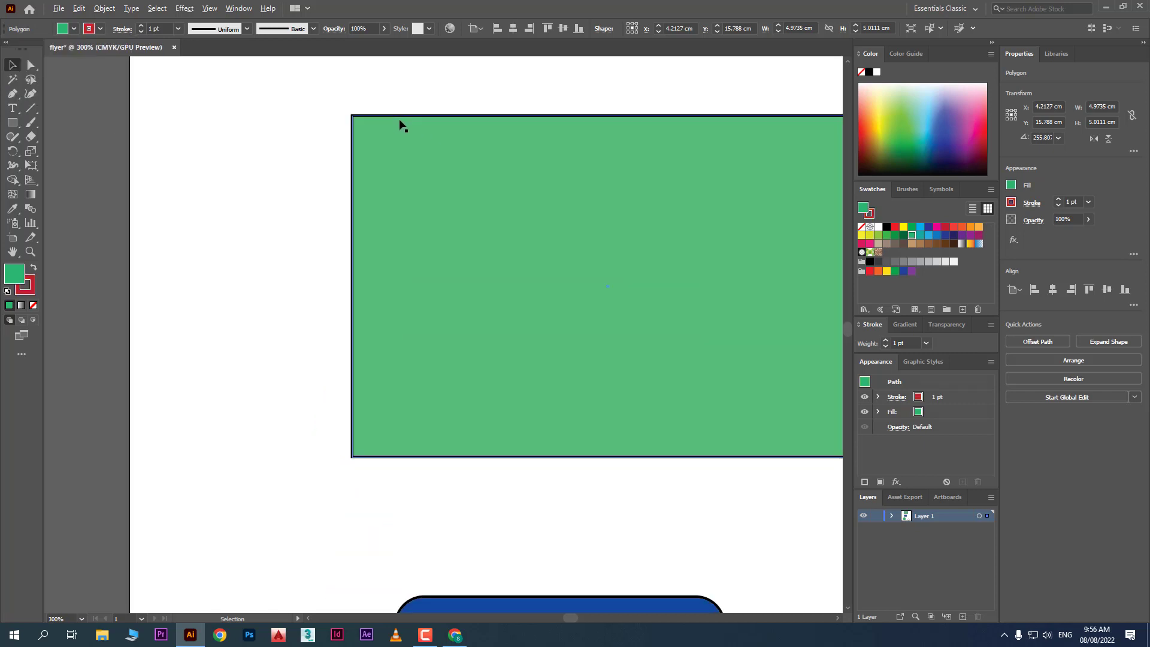
scroll(400, 124, "up", 1)
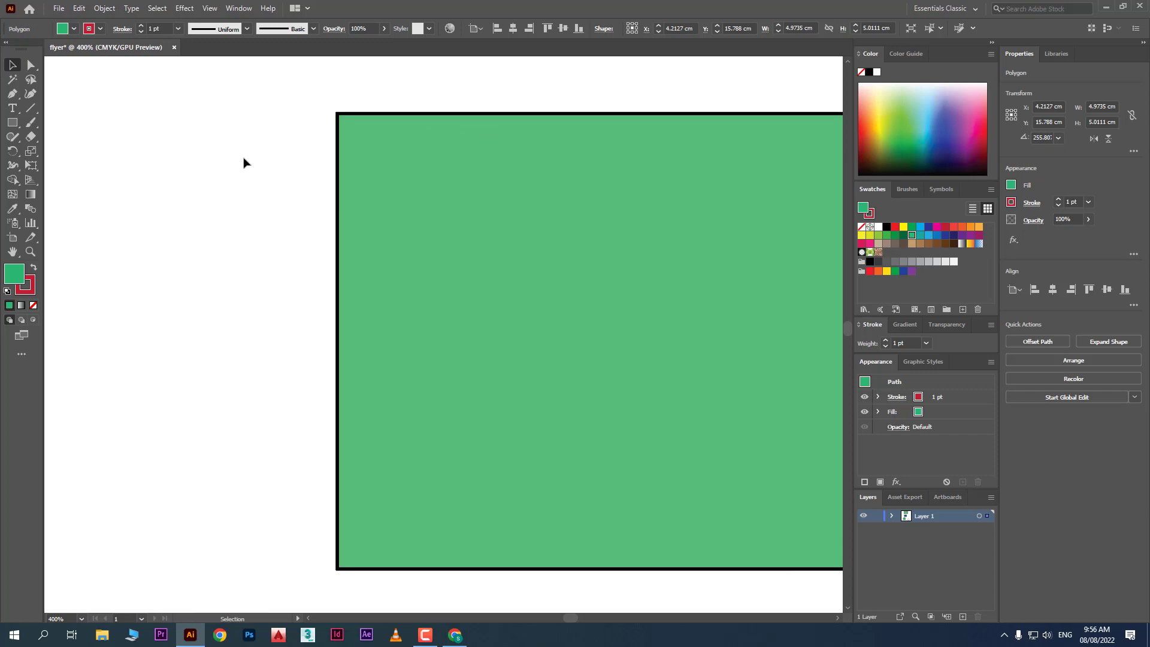
left_click_drag(310, 180, 362, 236)
left_click_drag(537, 256, 435, 242)
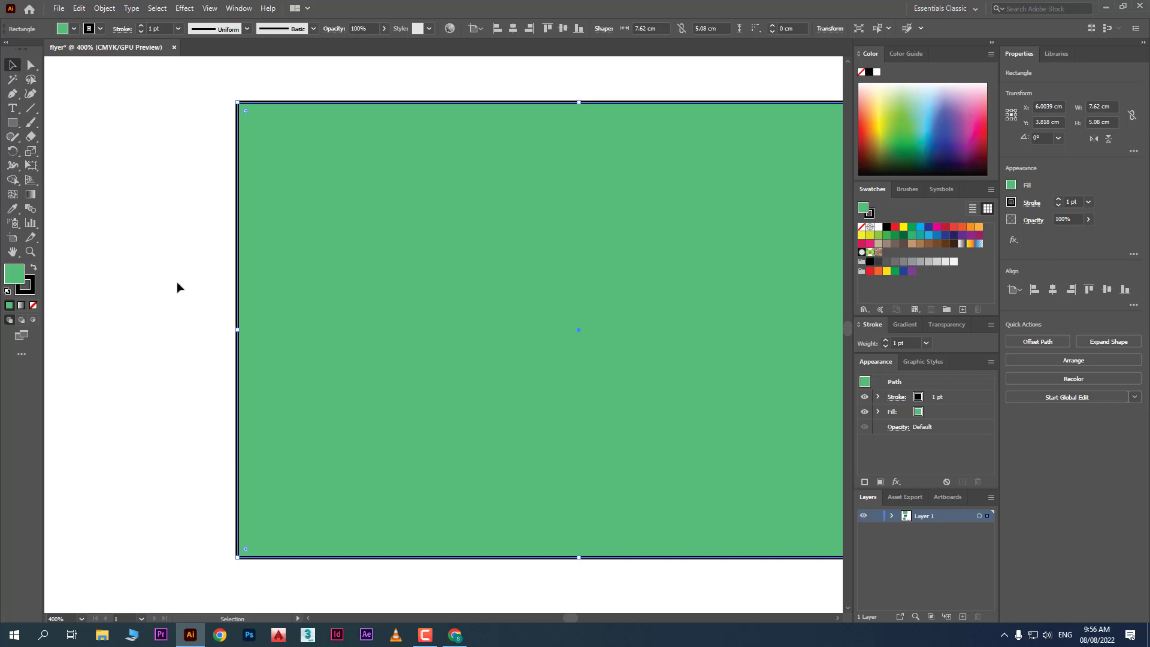
left_click(117, 289)
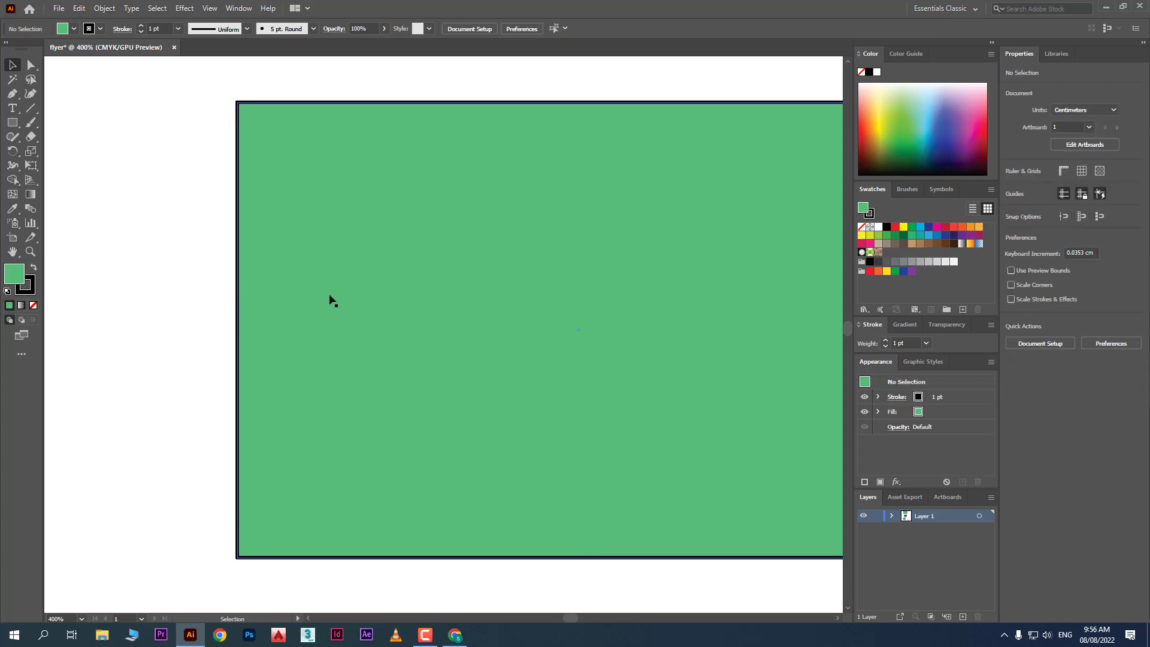
left_click(305, 262)
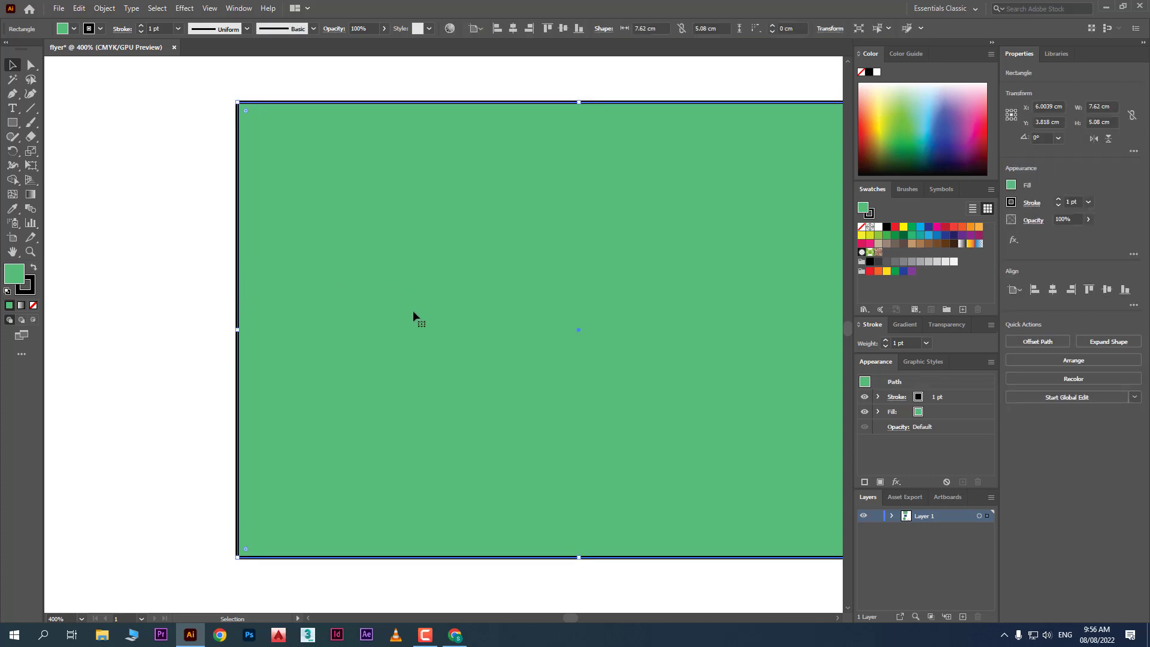
Try an orange outline, purple fill and 6 pt stroke on the rectangle, then shift it left
left_click(100, 28)
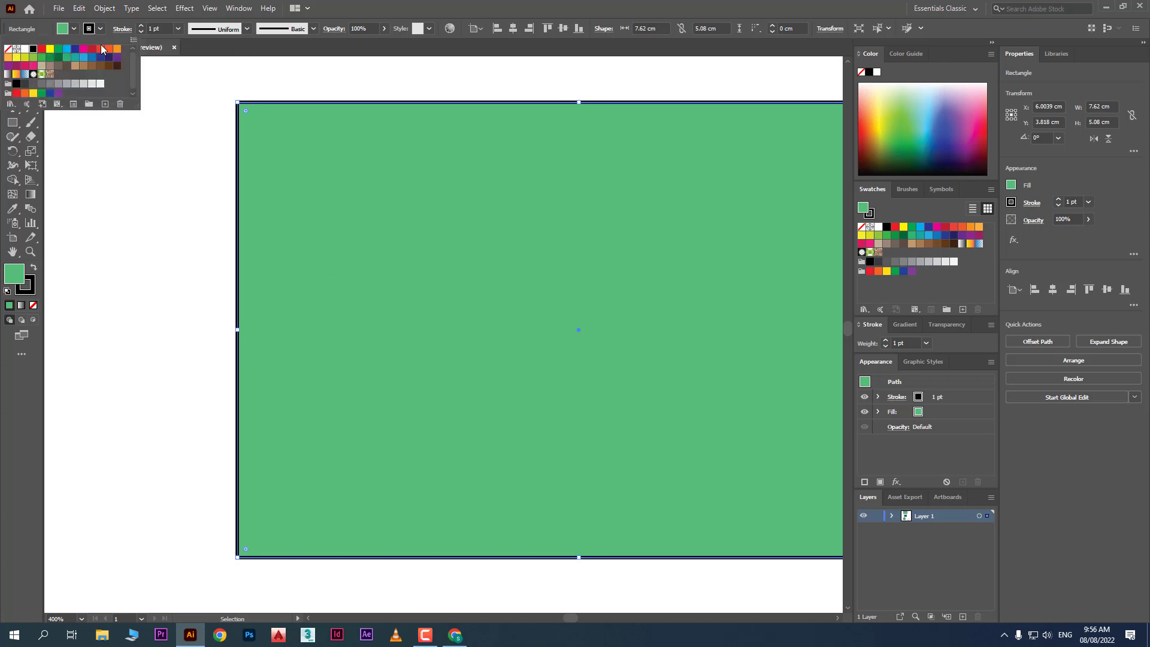
left_click(116, 49)
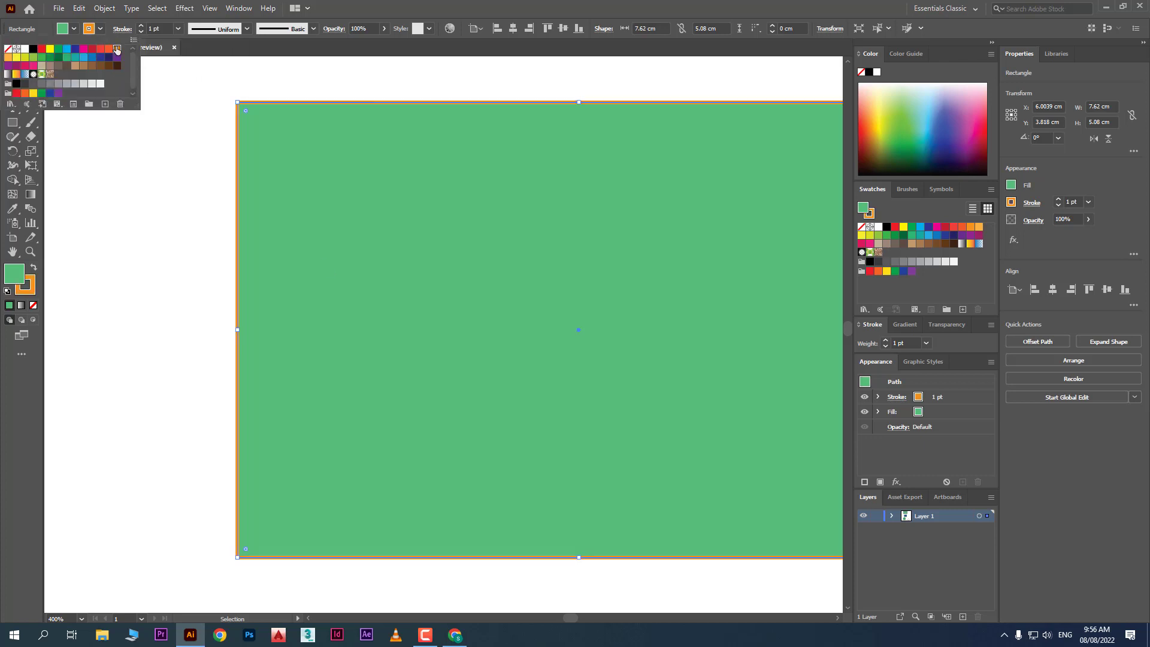
left_click(73, 29)
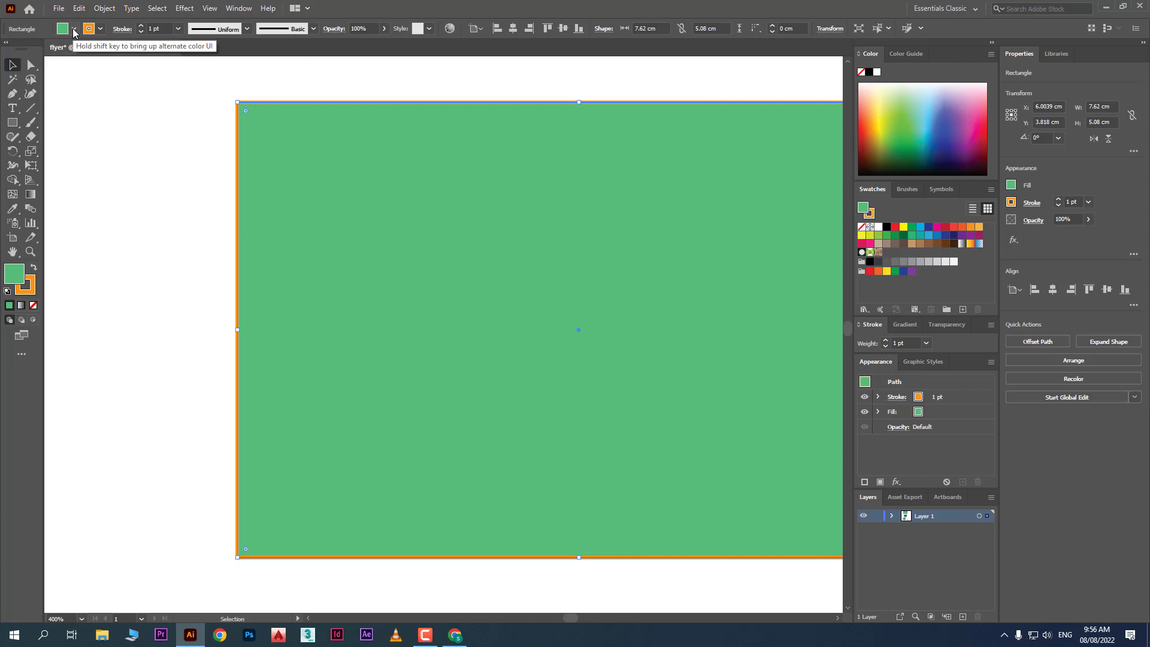
left_click(73, 29)
left_click(91, 57)
left_click(99, 57)
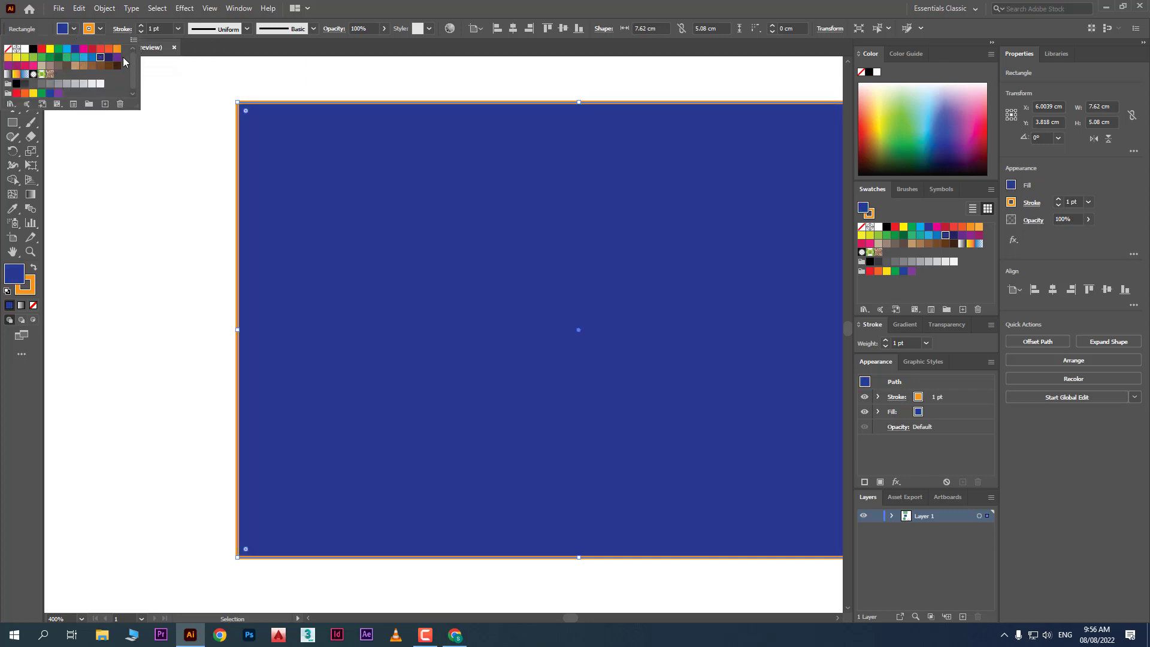
left_click(118, 57)
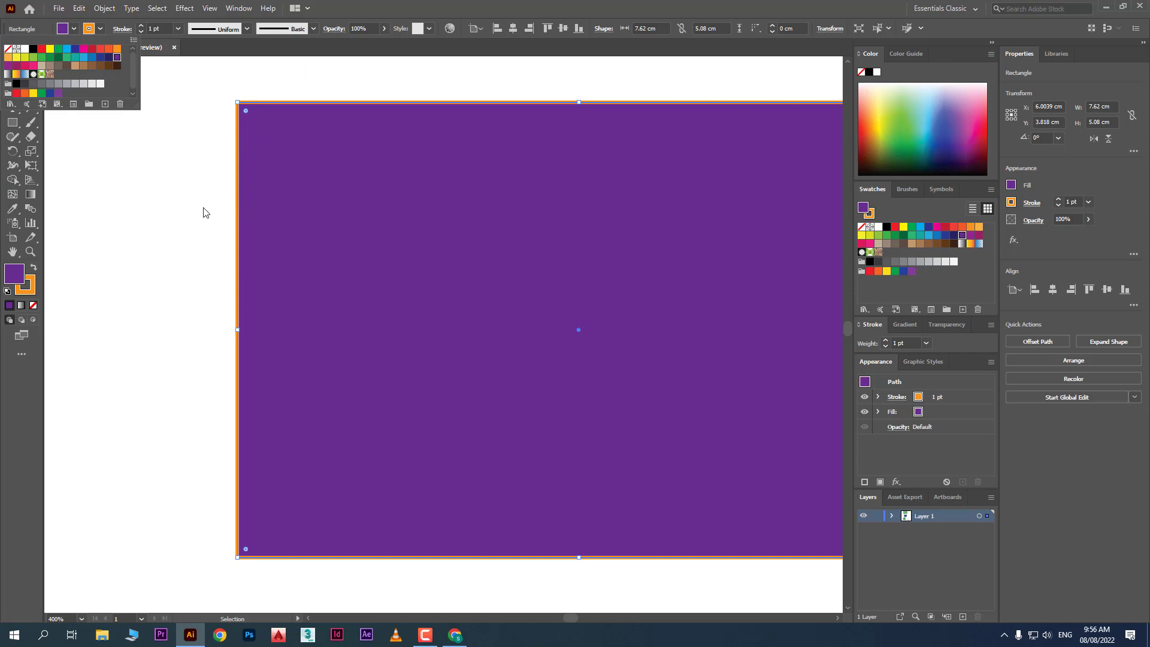
left_click(180, 217)
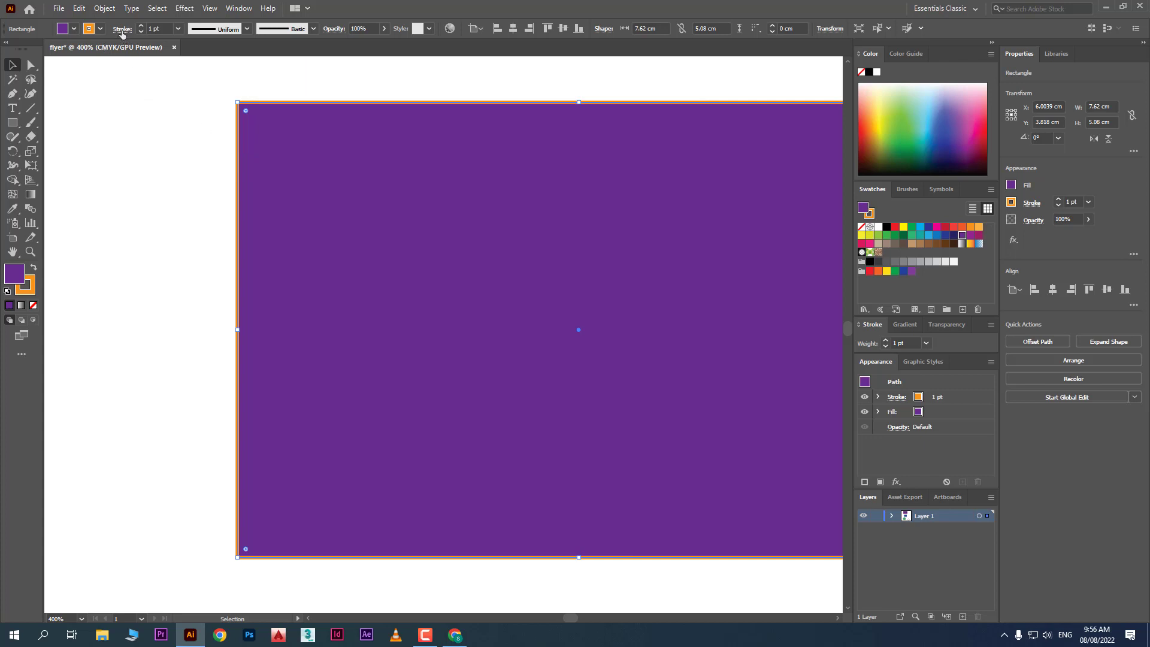
left_click(178, 28)
left_click(190, 147)
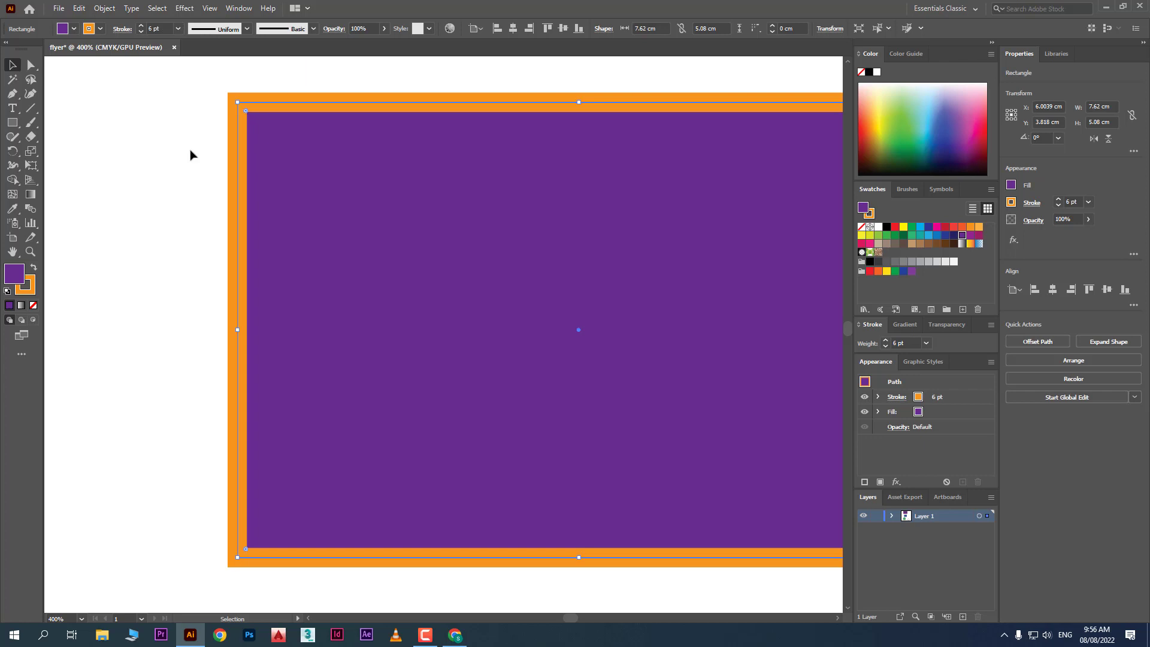
left_click_drag(494, 201, 407, 198)
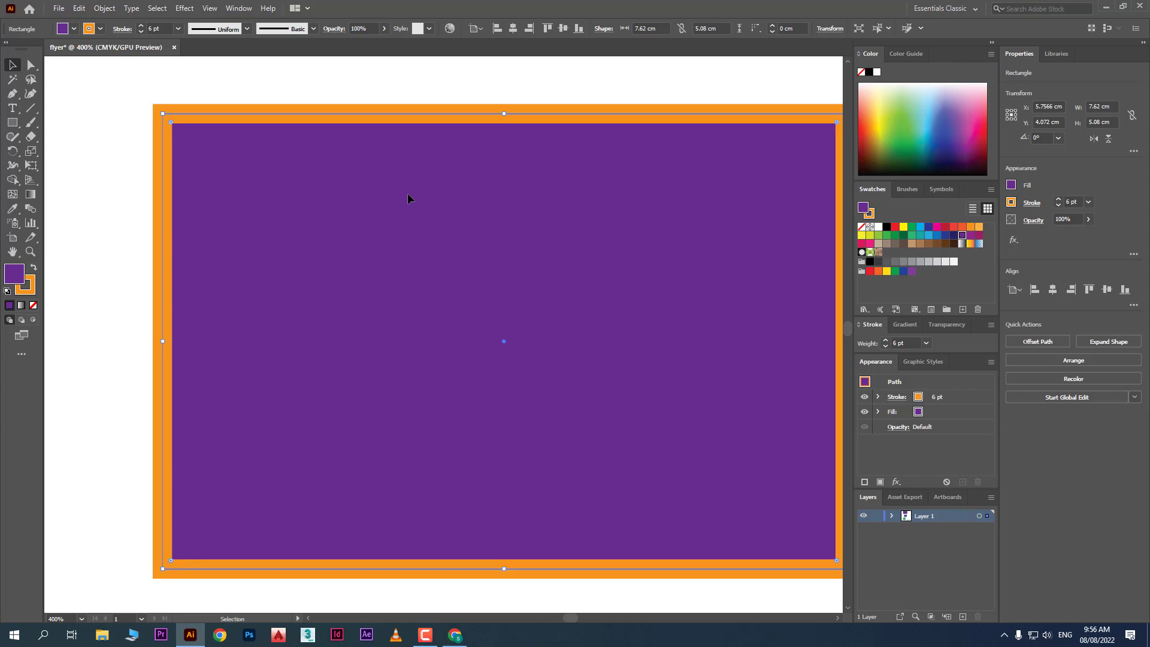
Set the rectangle to dark green fill with a 1 pt orange outline at X 4.99, Y 3.86 cm
left_click(73, 29)
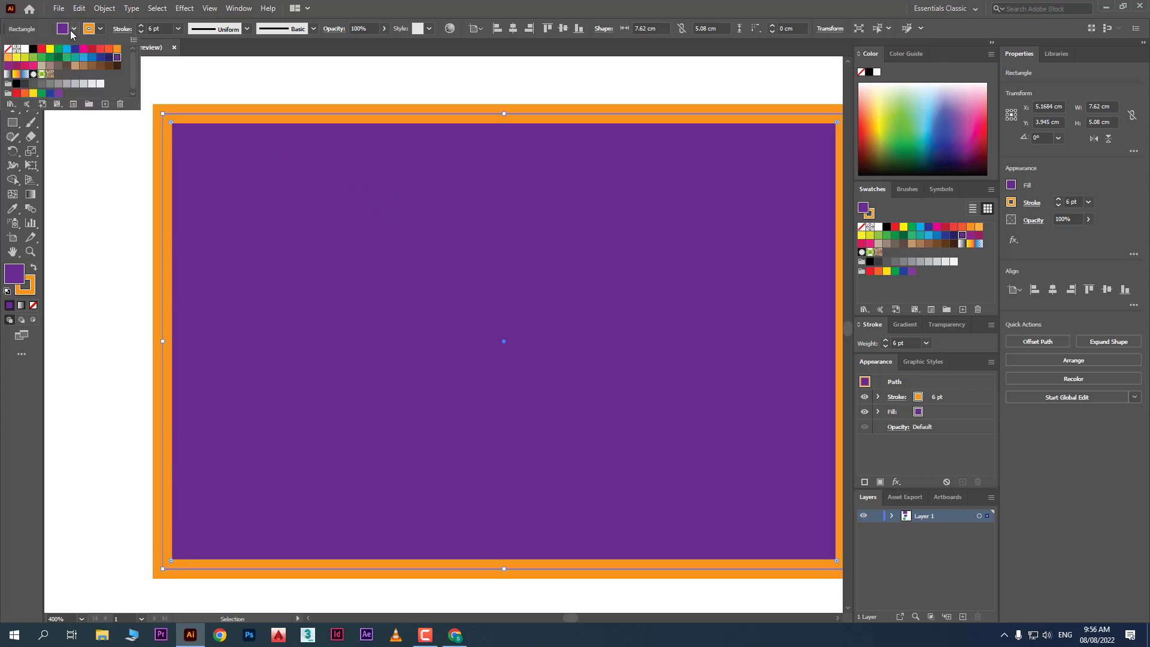
left_click(8, 48)
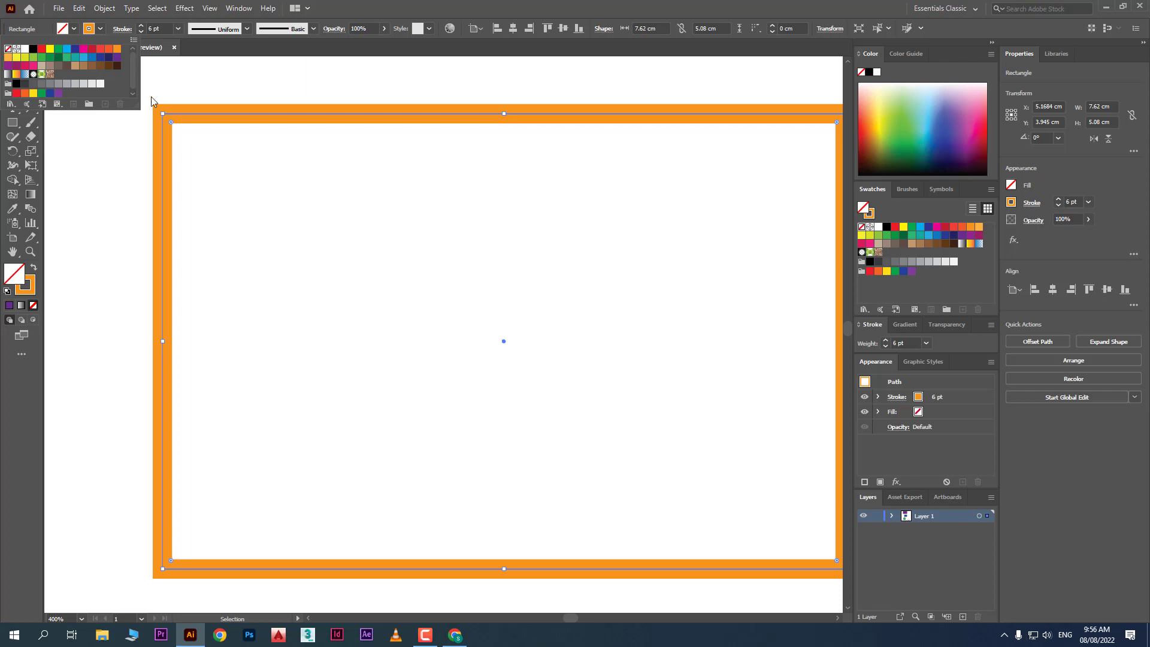
left_click(58, 57)
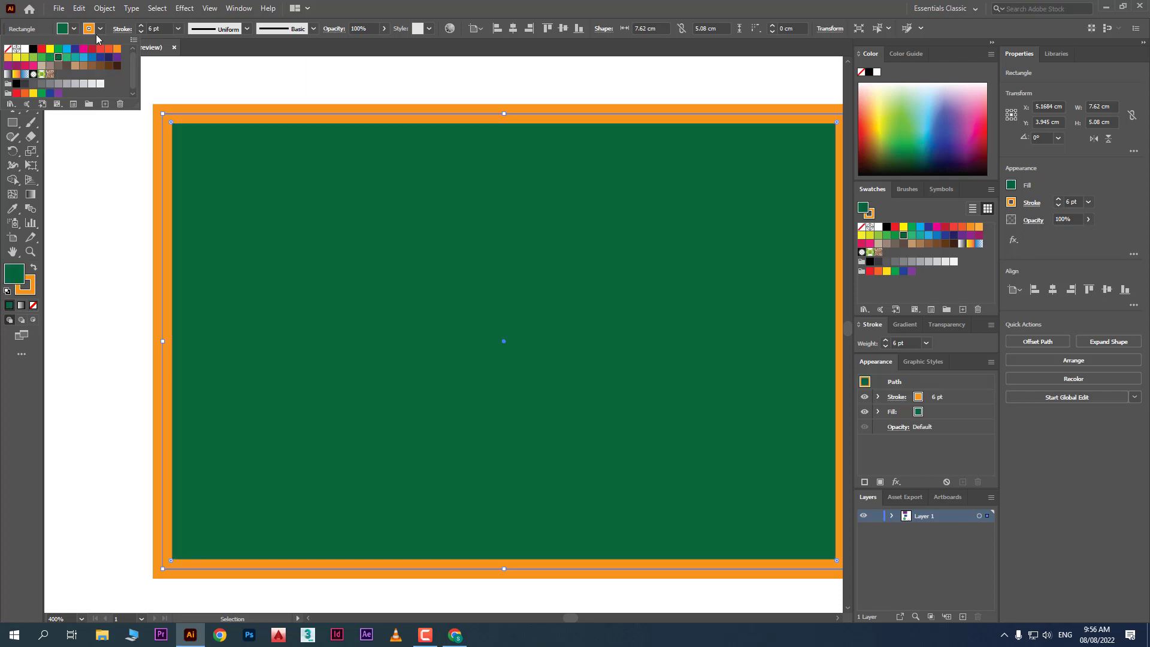
left_click(100, 33)
left_click(100, 33)
left_click(7, 49)
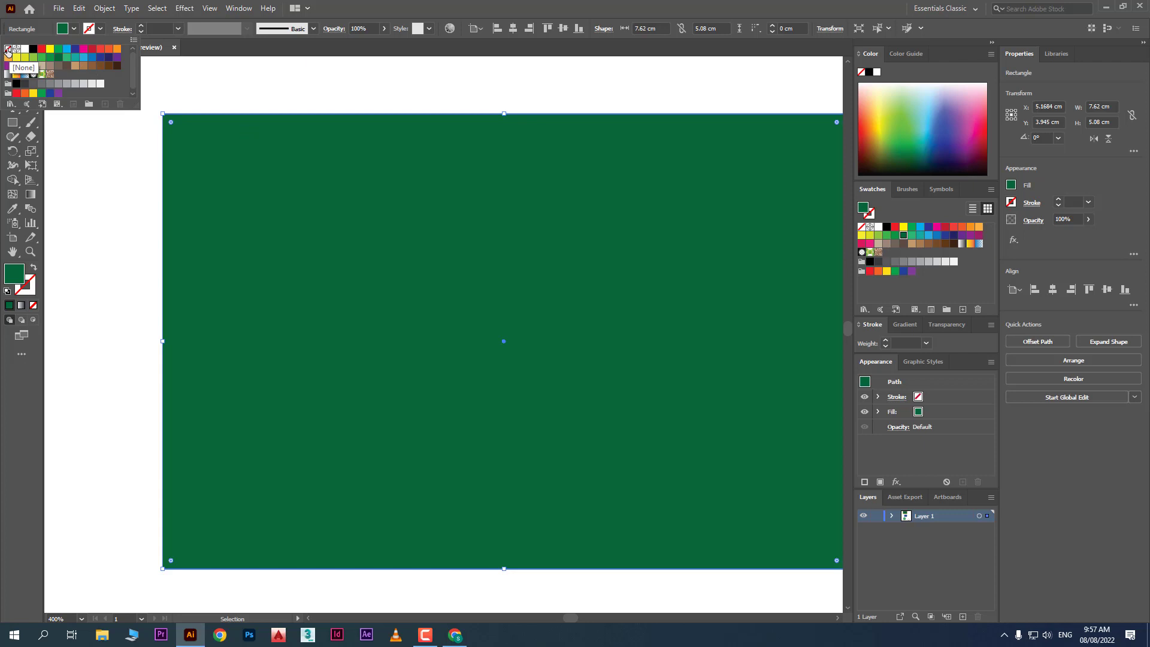
left_click(118, 49)
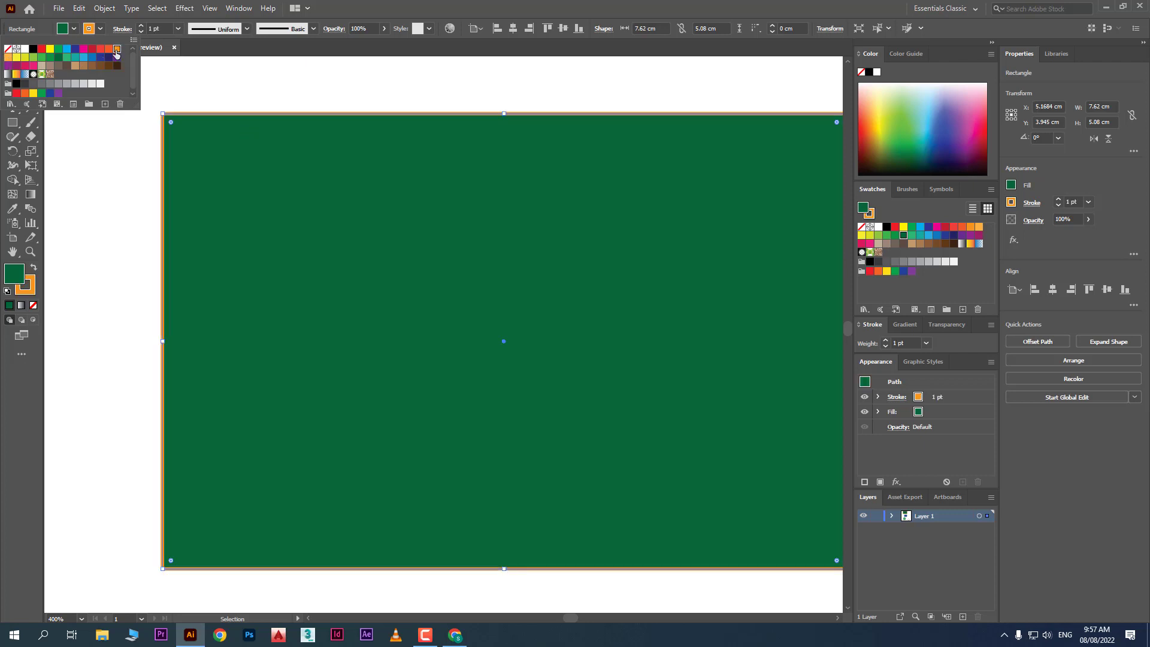
left_click(112, 164)
left_click_drag(357, 234, 343, 224)
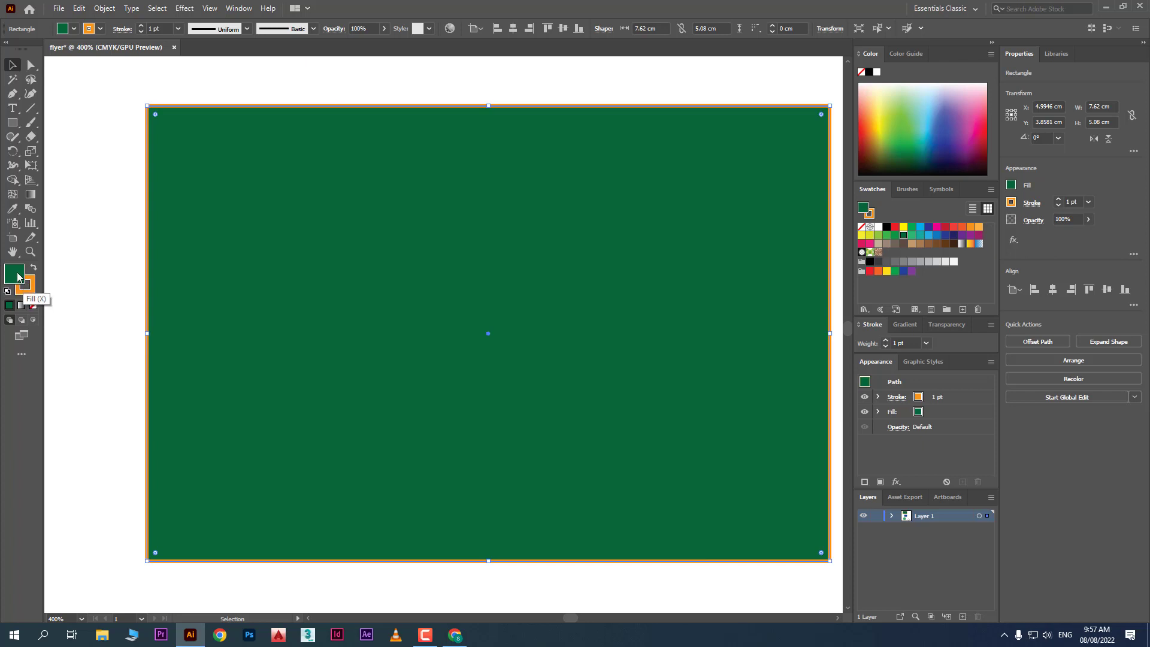
In the fill Color Picker, choose a light teal and copy its hex value 71e2c7
double_click(18, 276)
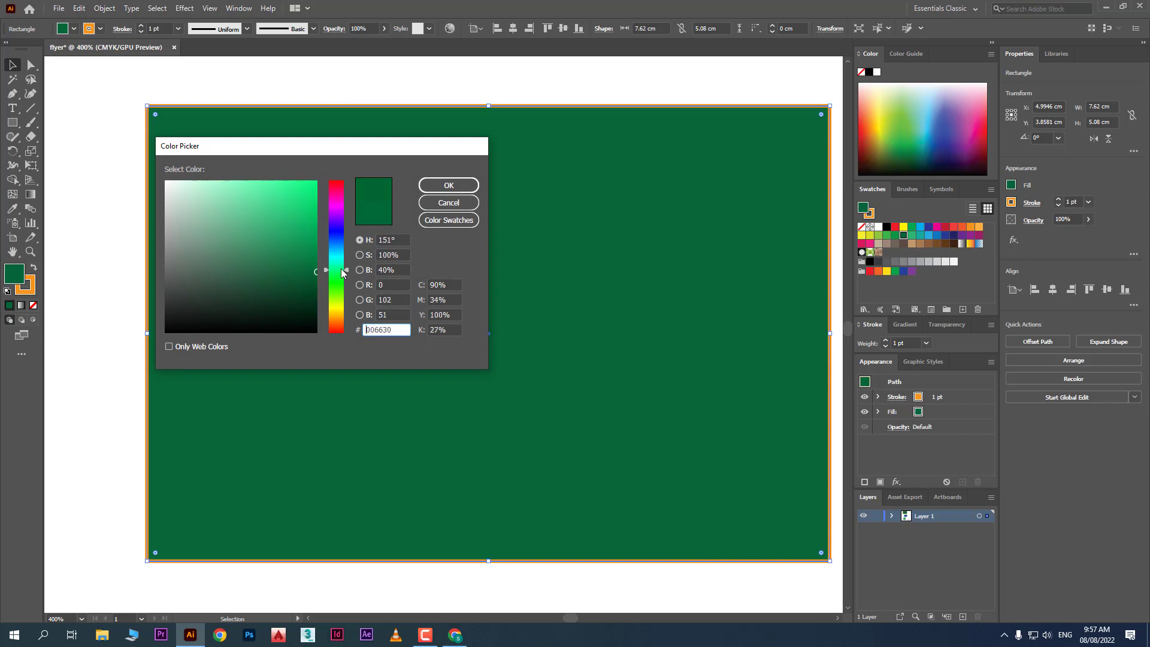
mouse_move(338, 270)
left_mouse_down()
mouse_move(340, 202)
mouse_move(343, 284)
mouse_move(345, 263)
left_mouse_up()
mouse_move(259, 182)
left_mouse_down()
mouse_move(221, 185)
mouse_move(241, 198)
left_mouse_up()
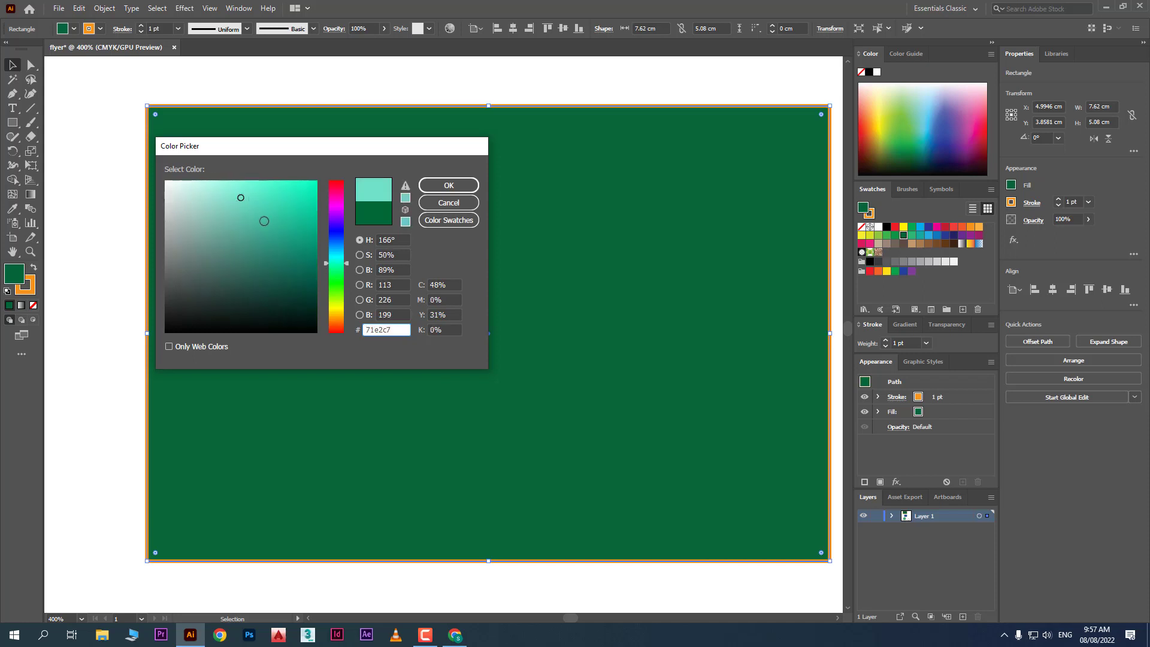
left_click_drag(399, 330, 340, 326)
right_click(376, 329)
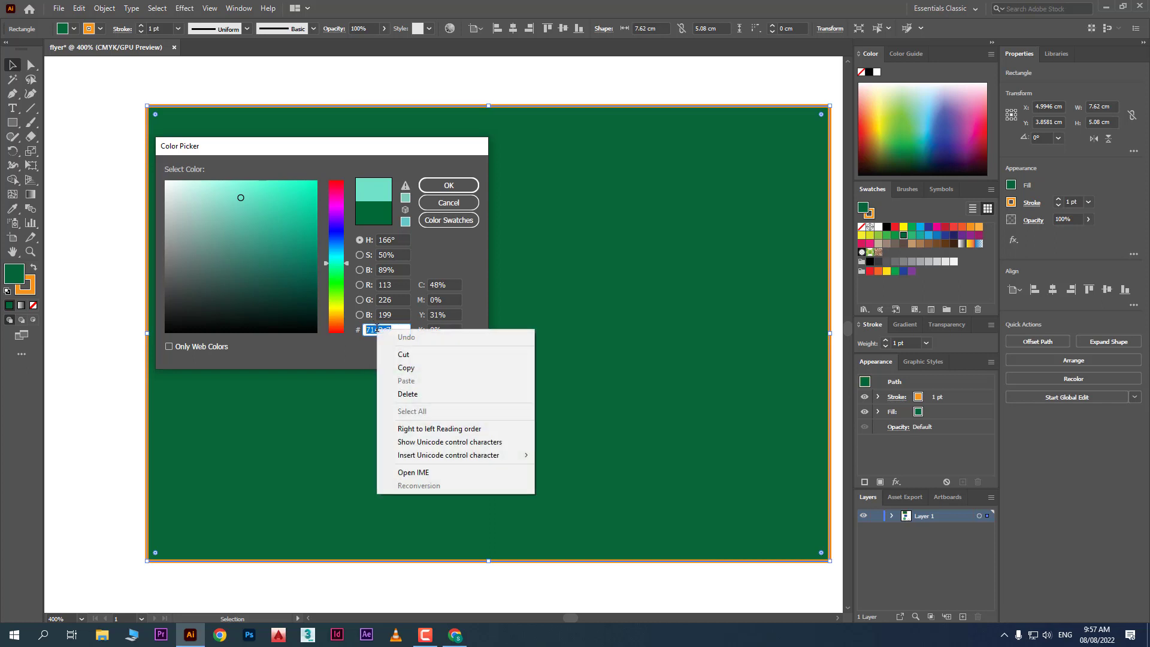
left_click(419, 367)
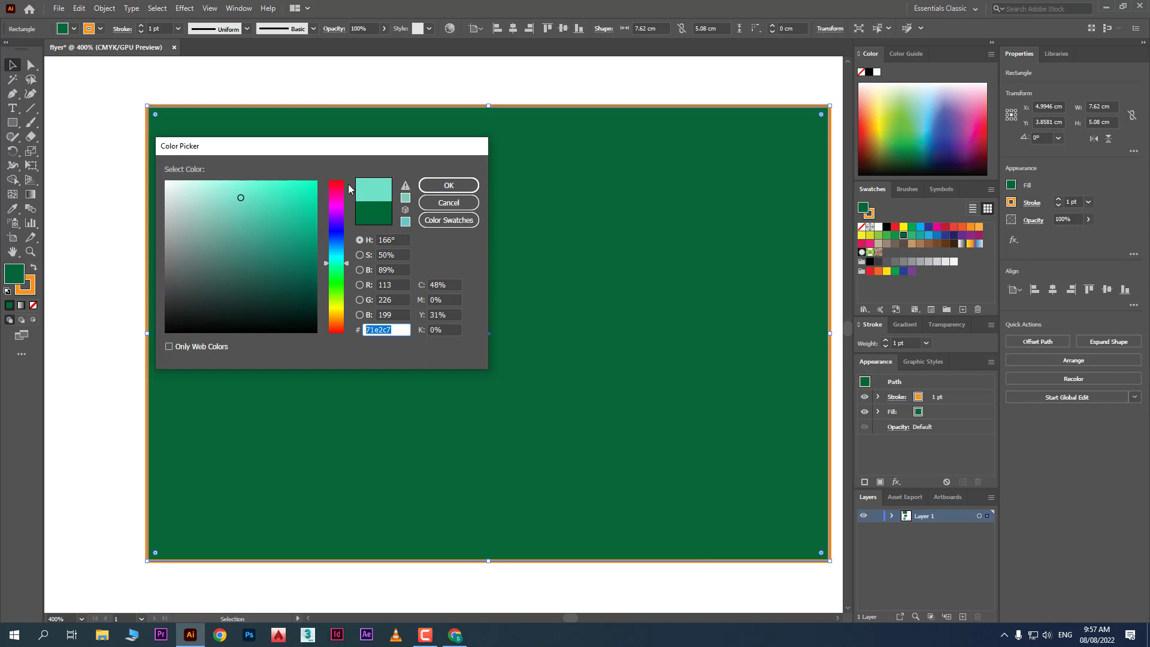
Review the HSB and CMYK values, then confirm the 71e2c7 teal fill
left_click(402, 240)
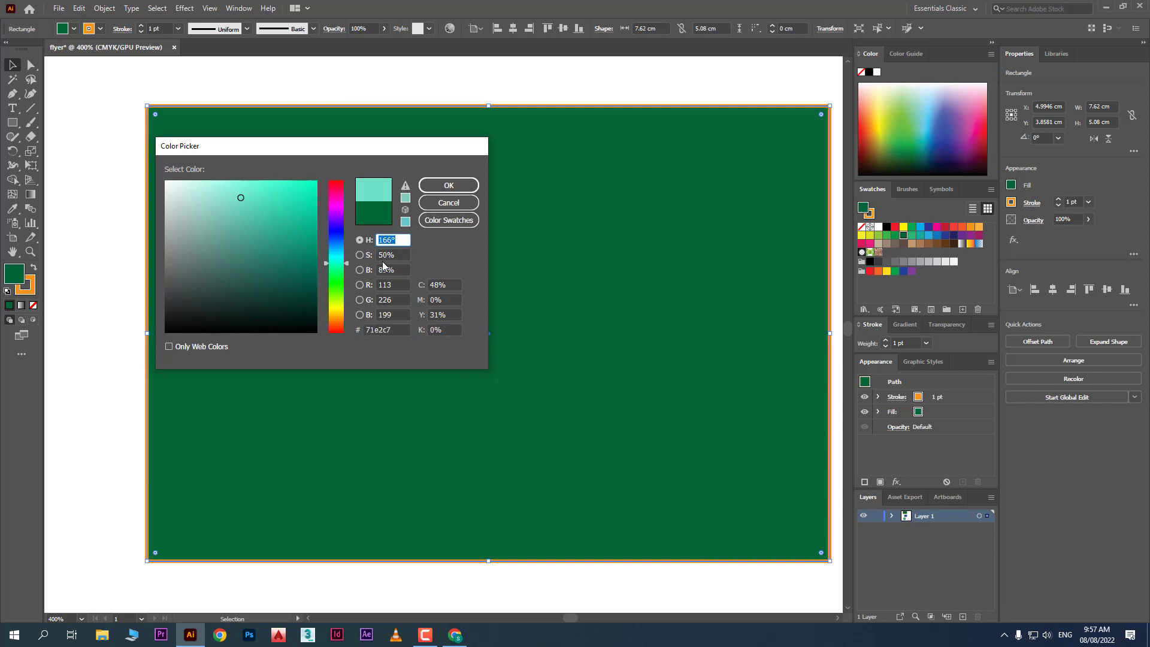
left_click(399, 269)
key("Tab")
key("Tab")
key("Tab")
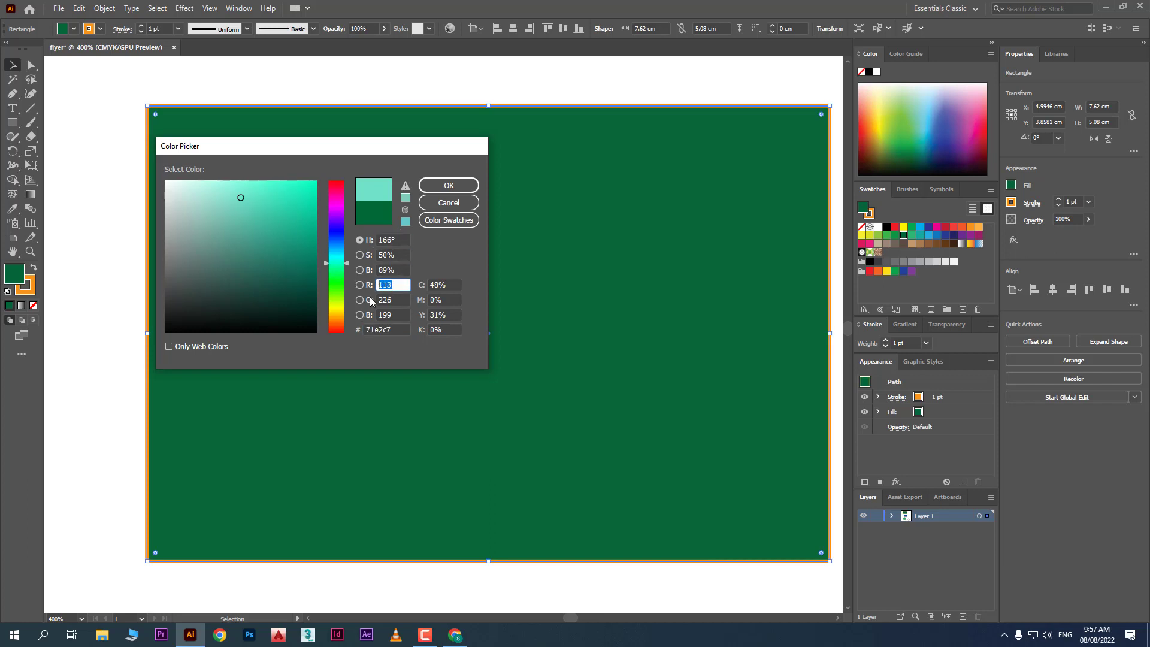
key("Tab")
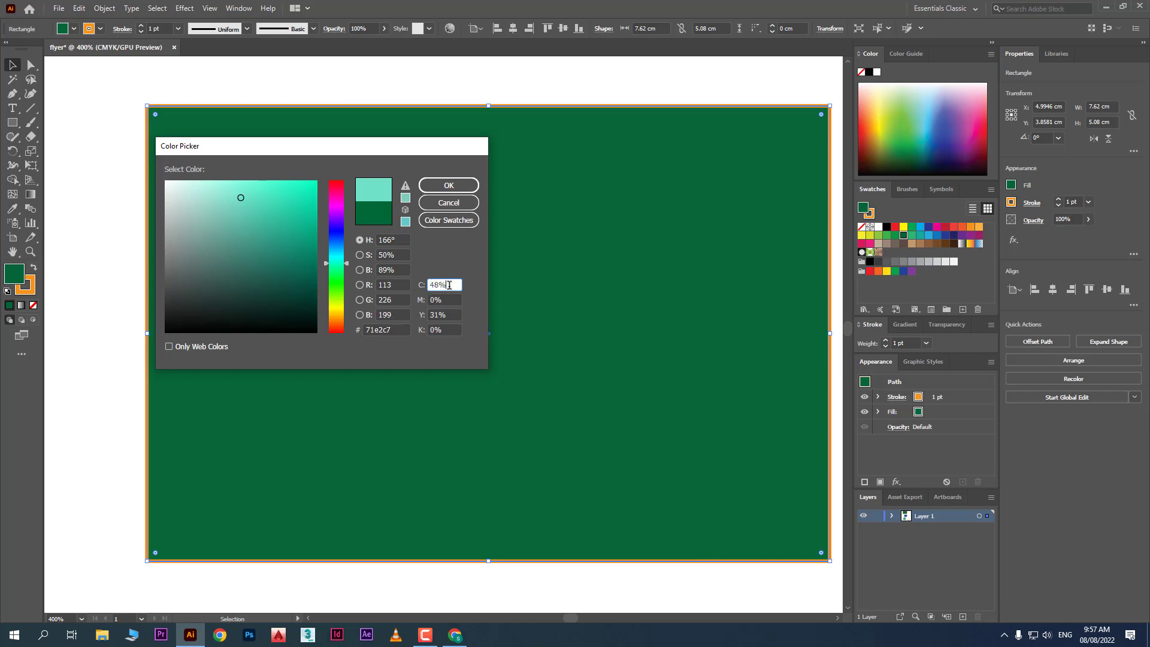
key("Tab")
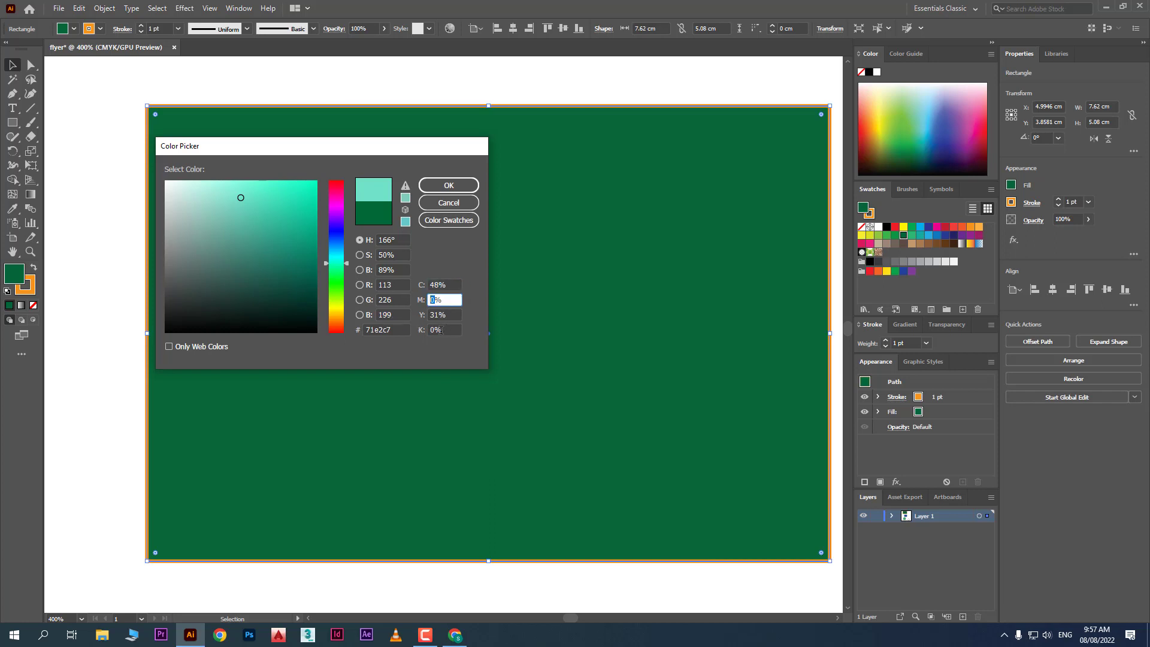
left_click(441, 330)
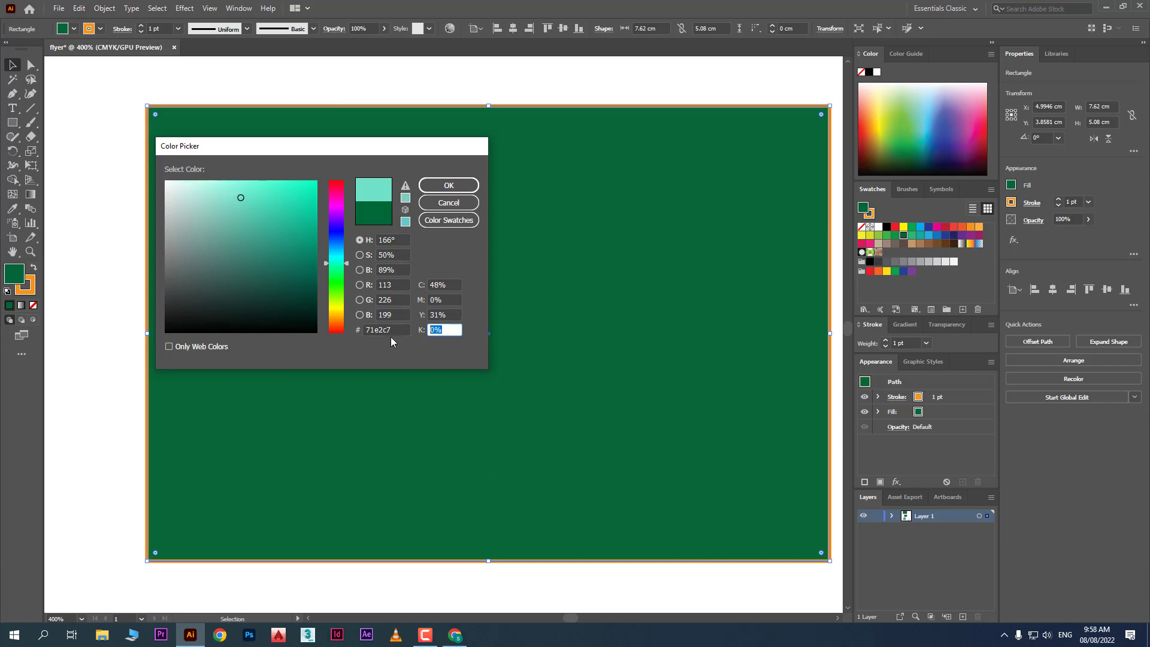
left_click(388, 330)
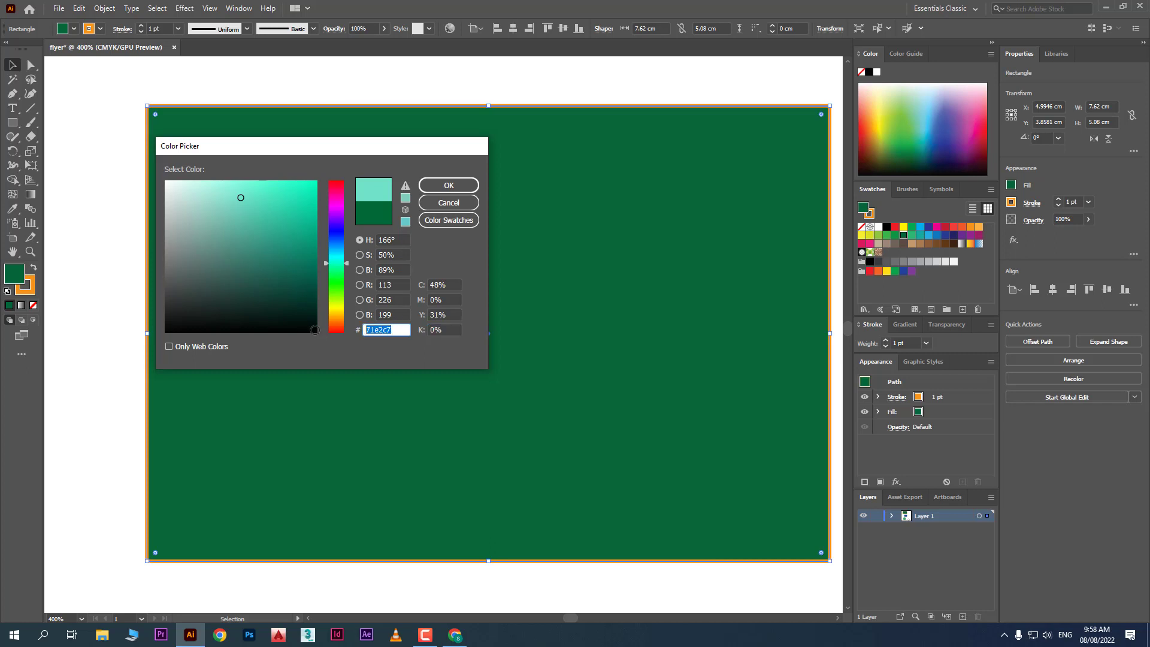
left_click(449, 185)
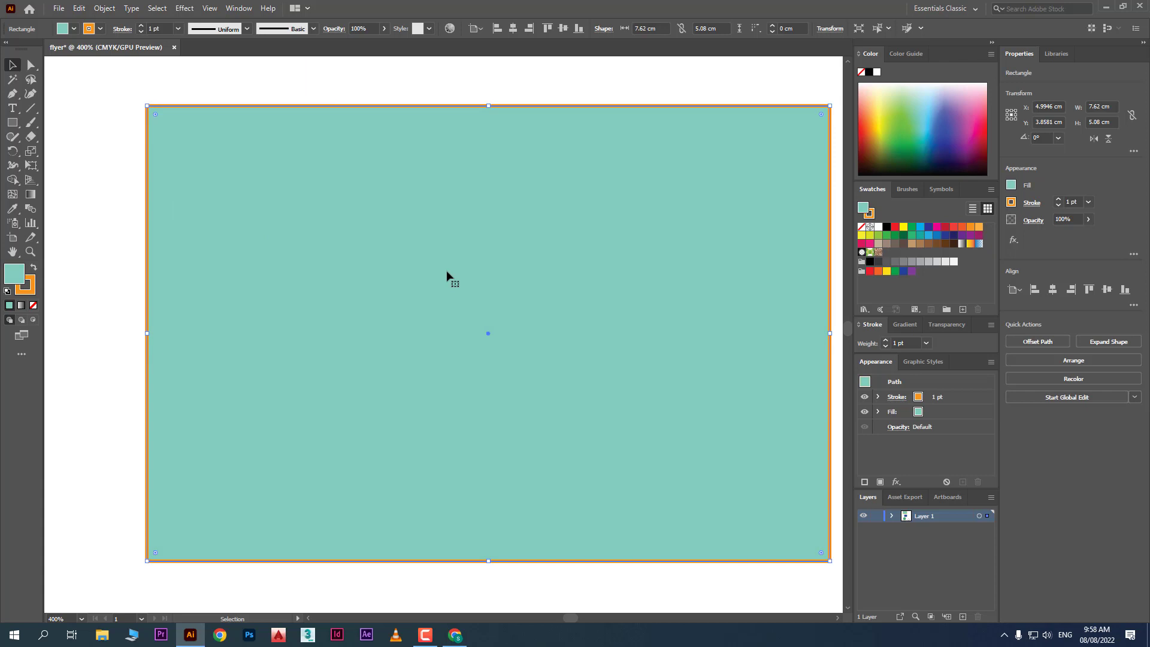
Change the rectangle's outline colour to bright lime green in the Color Picker
double_click(30, 288)
left_click(247, 240)
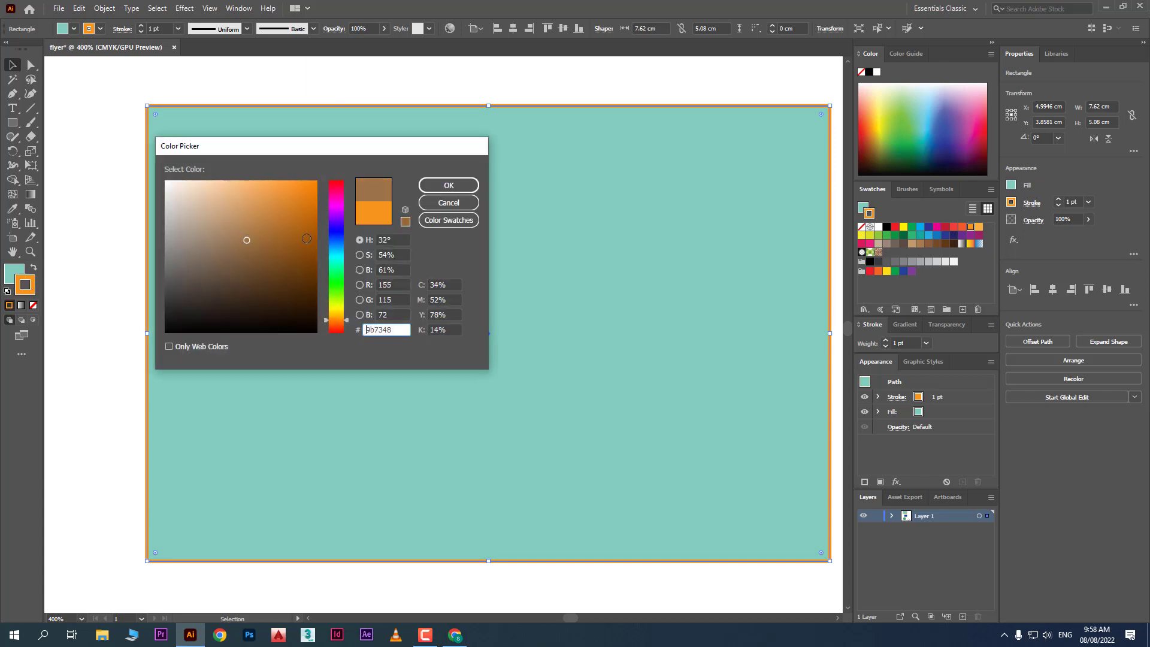
mouse_move(307, 239)
left_mouse_down()
mouse_move(308, 265)
mouse_move(333, 291)
mouse_move(275, 179)
left_mouse_up()
left_click(448, 187)
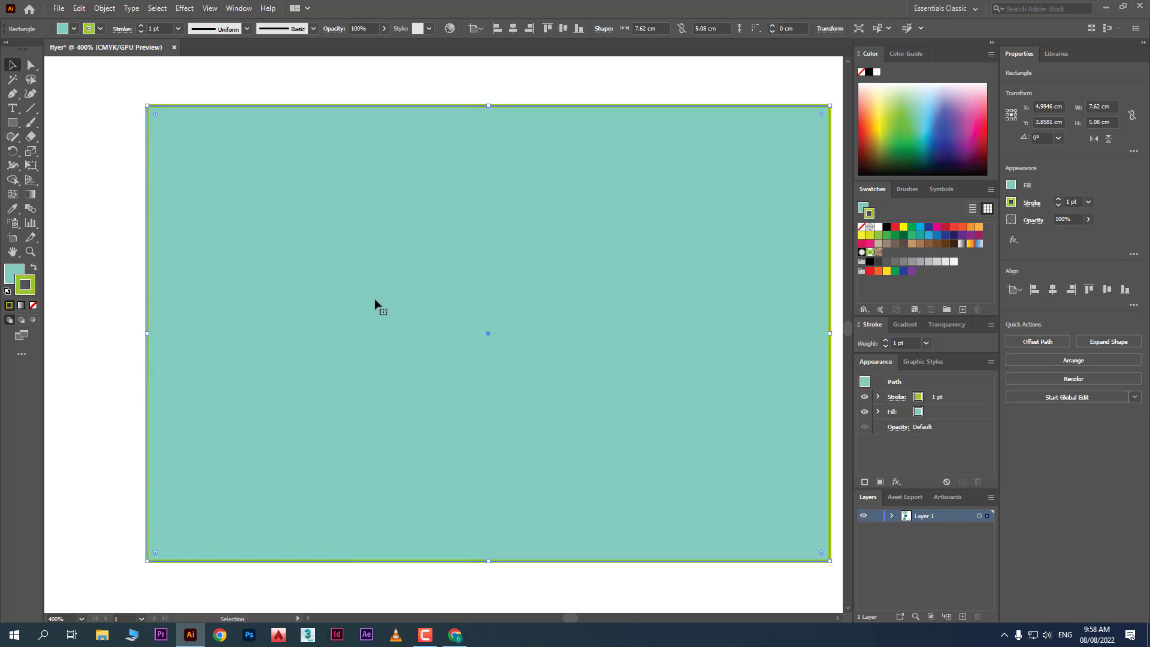
Swap fill and outline back and forth, keeping teal fill with green outline, then move the rectangle right
left_click(34, 269)
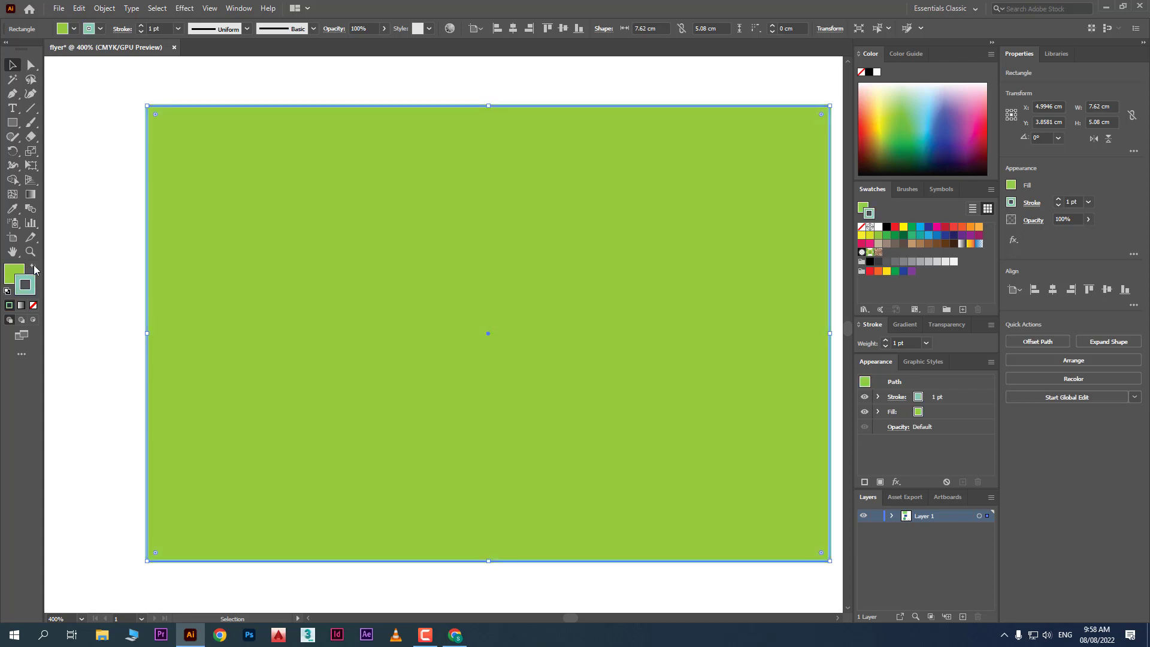
left_click(34, 269)
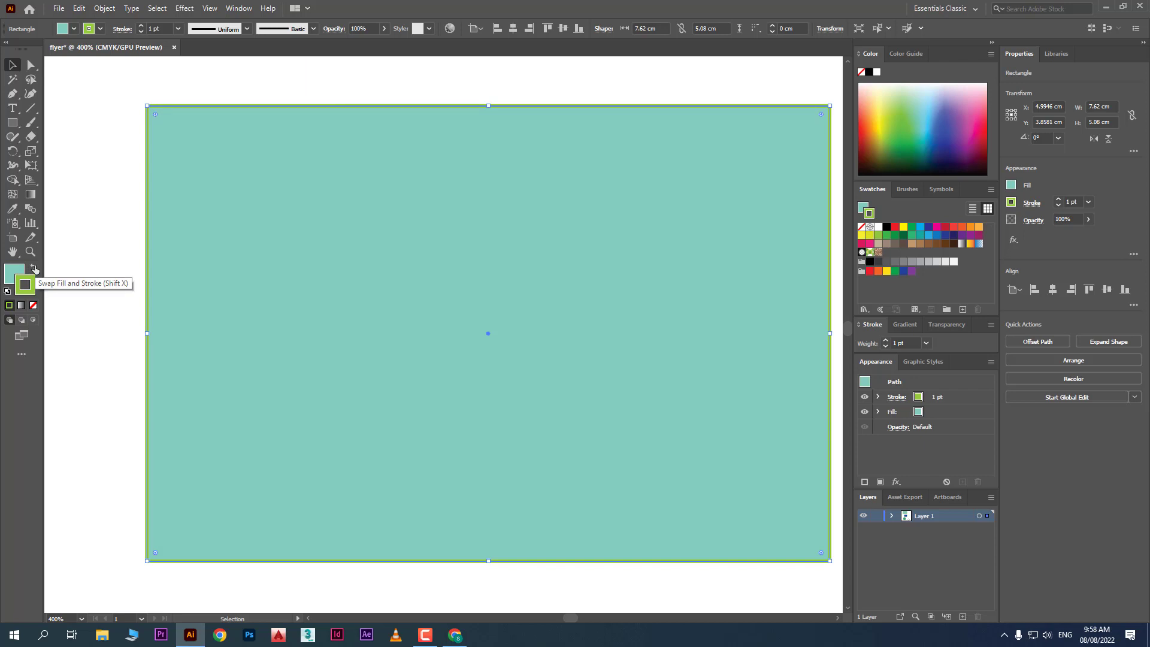
left_click(33, 269)
left_click(33, 269)
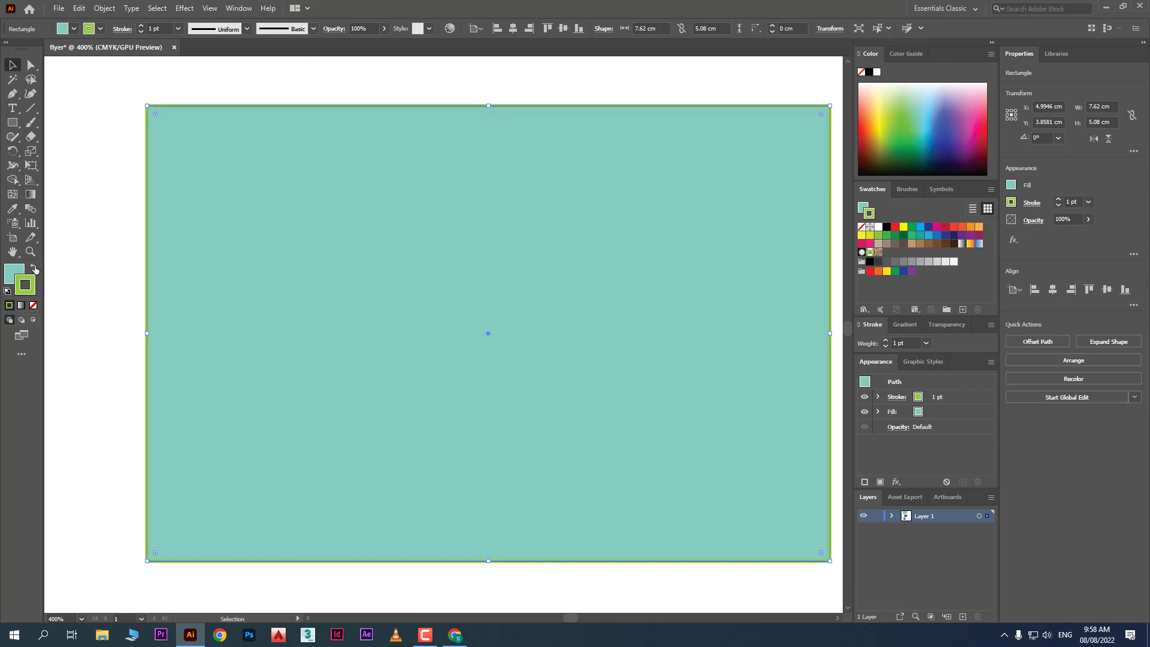
left_click(34, 269)
left_click(34, 269)
left_click(33, 269)
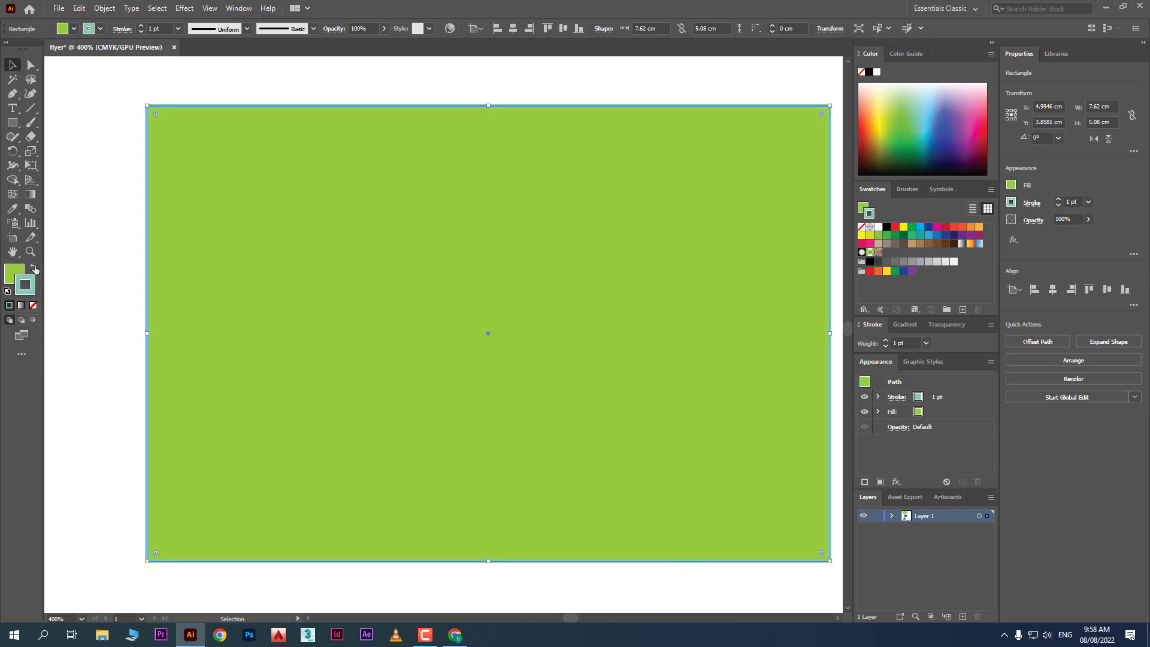
left_click(34, 269)
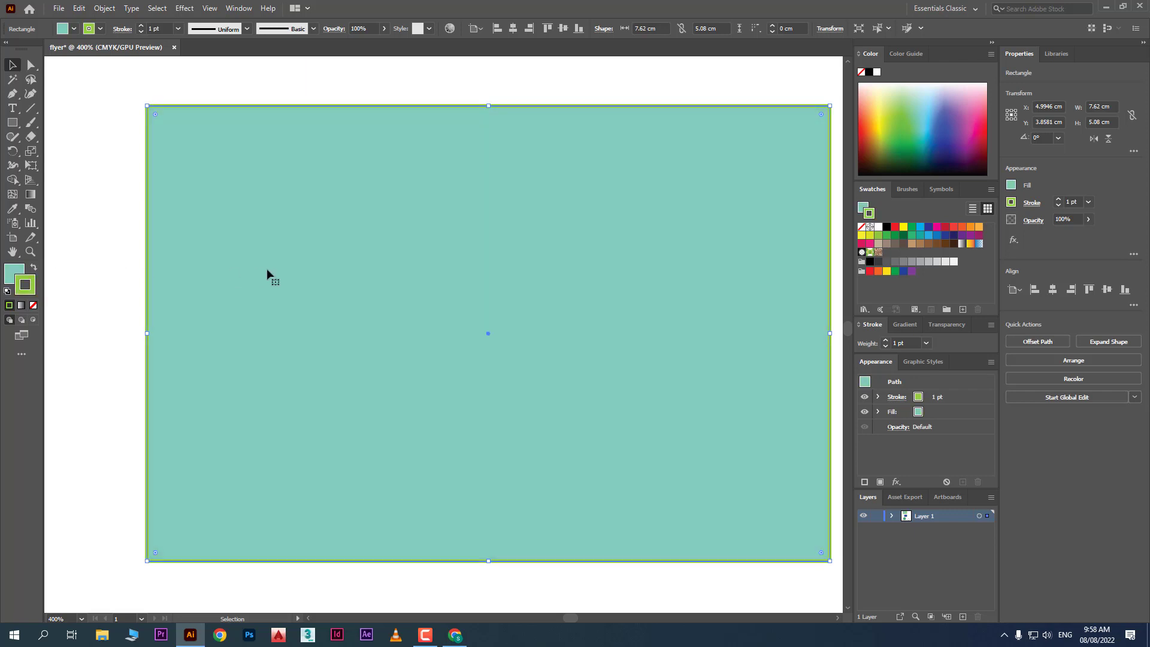
left_click_drag(267, 273, 489, 269)
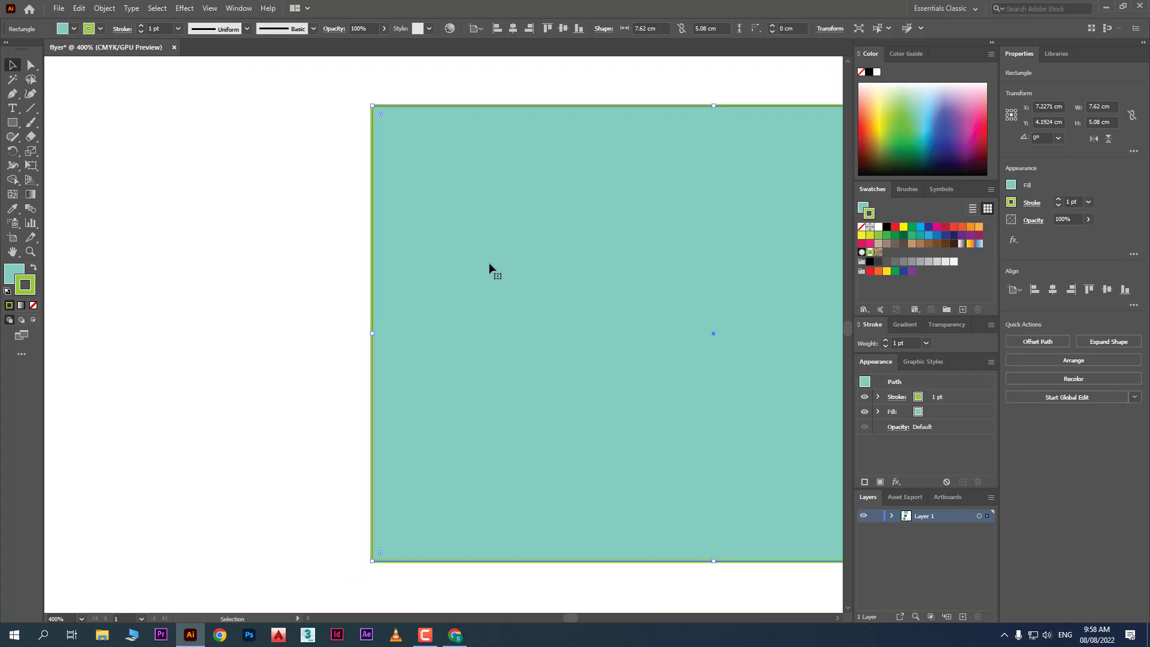
Draw a small teal rectangle, then default white black-outlined rectangles, including a tall narrow and a 4.06 × 0.78 cm one
left_click(217, 181)
left_click(12, 123)
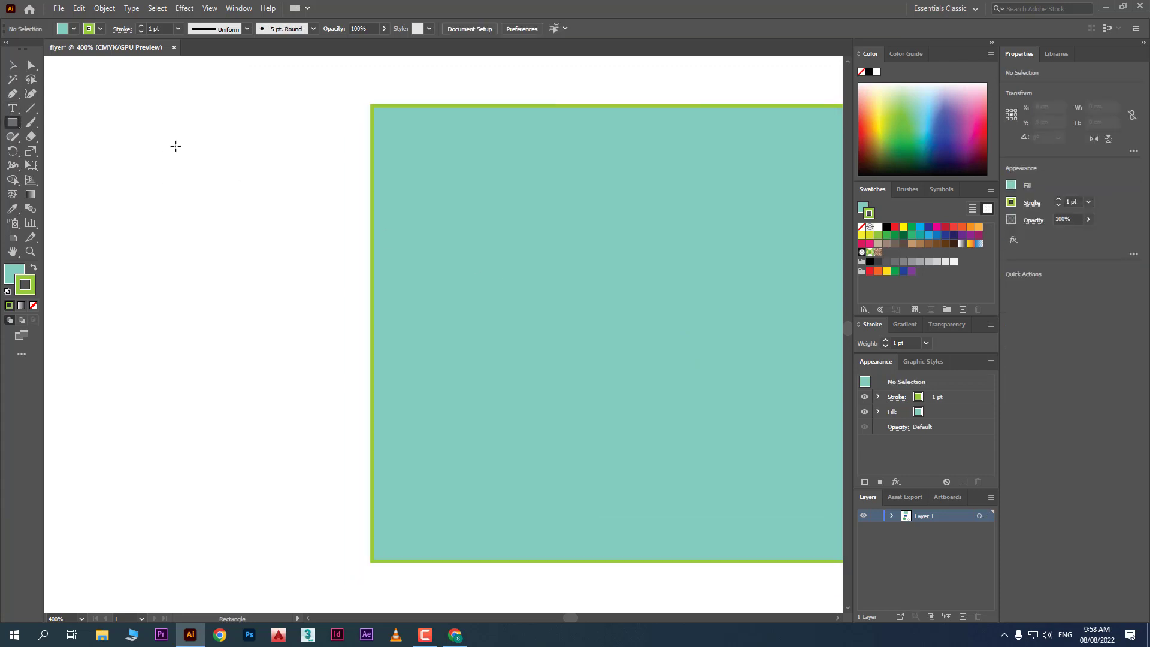
left_click_drag(175, 144, 291, 237)
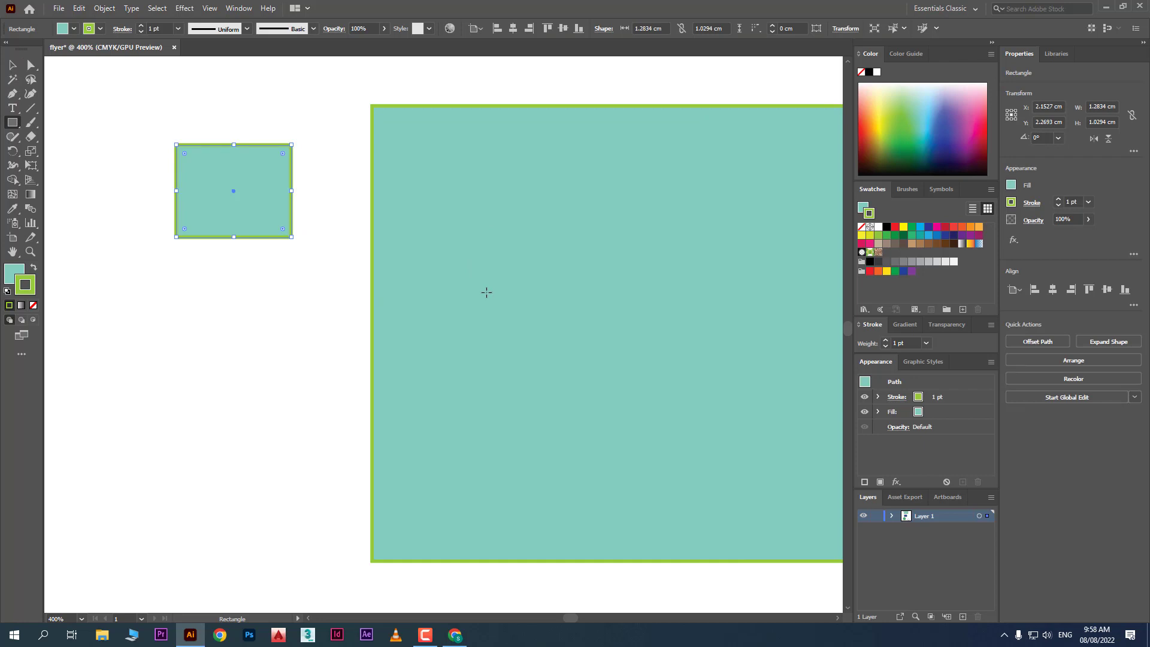
left_click_drag(160, 278, 519, 486)
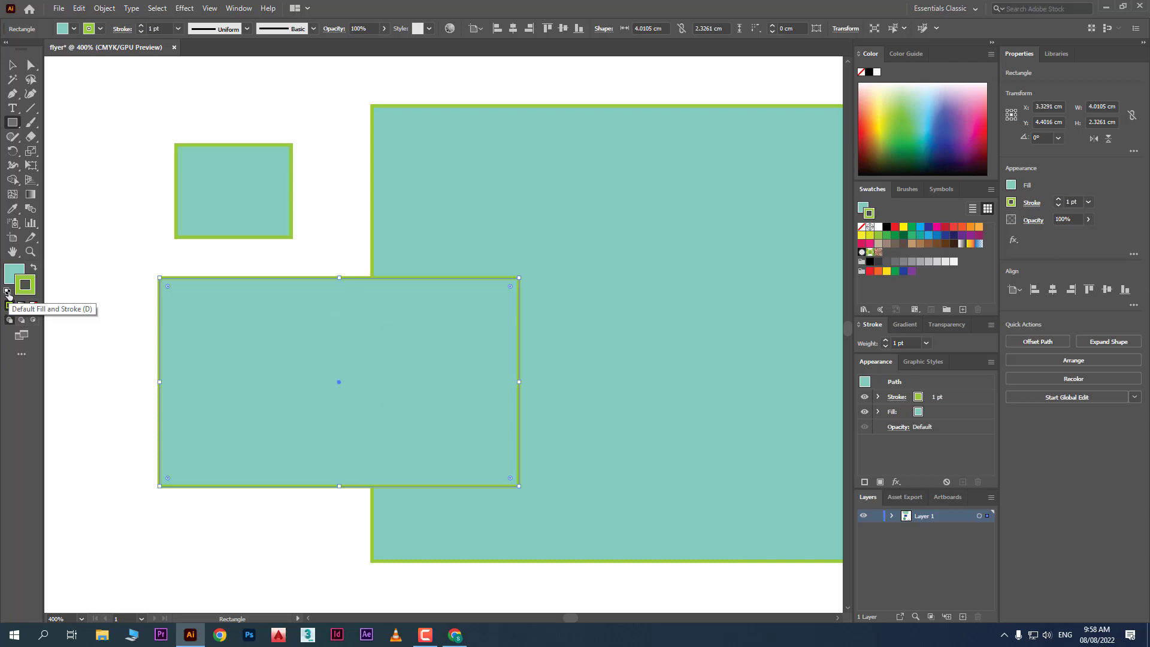
left_click(8, 292)
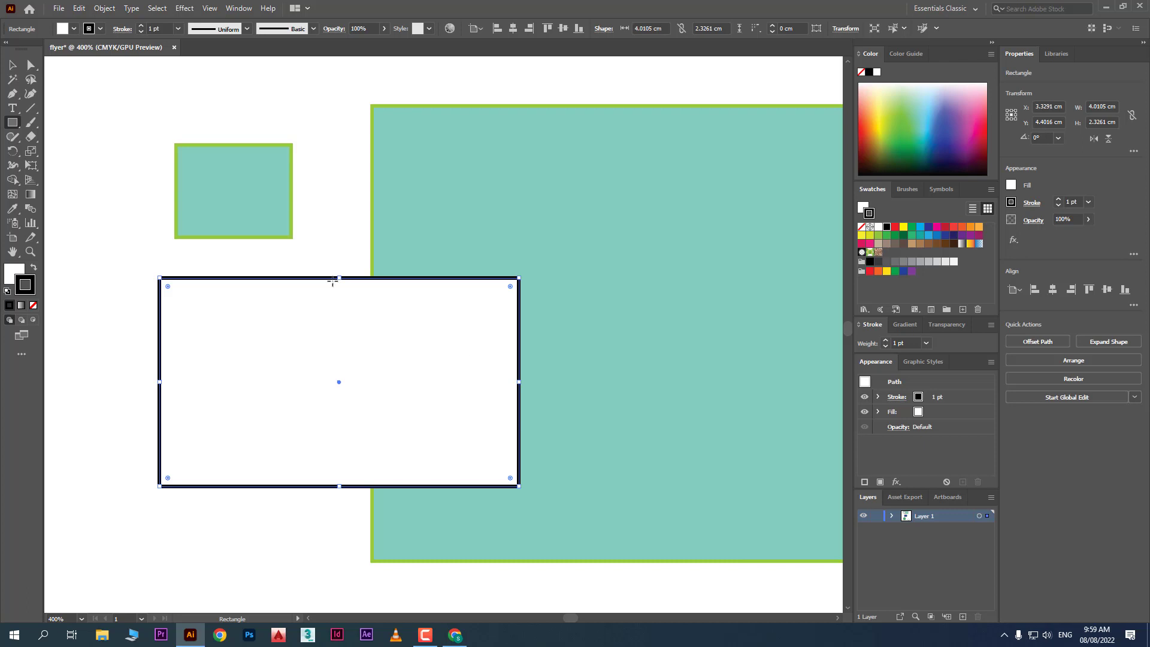
left_click_drag(112, 150, 148, 293)
left_click_drag(69, 364, 433, 434)
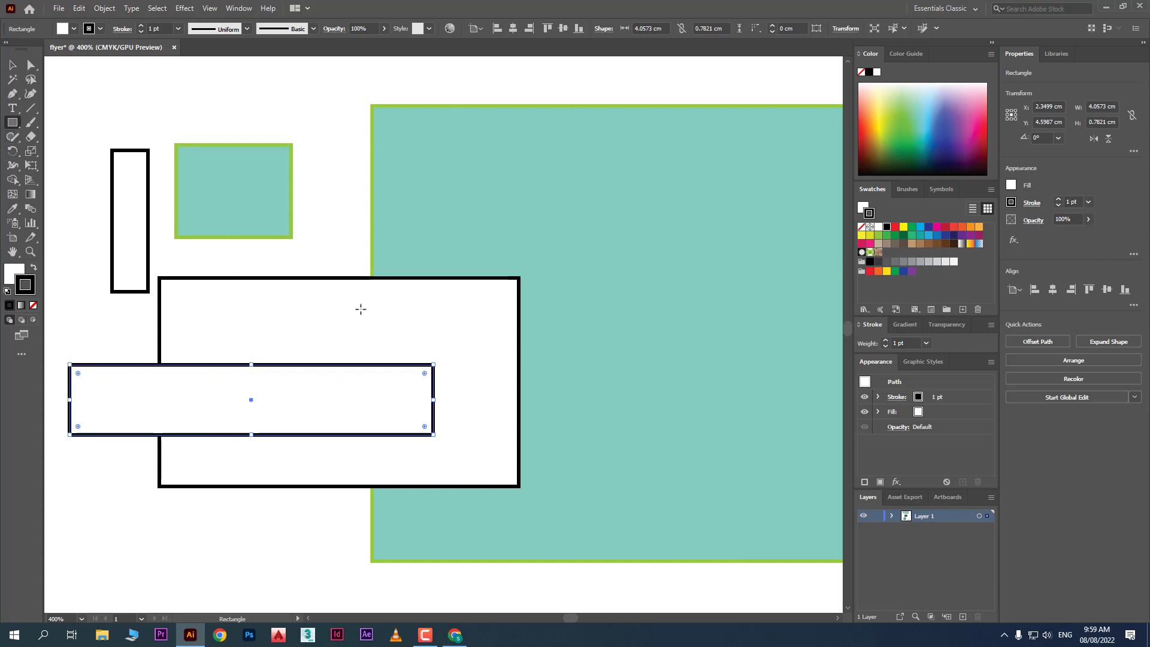
Marquee-select every shape on the artboard with the Selection Tool
left_click(14, 70)
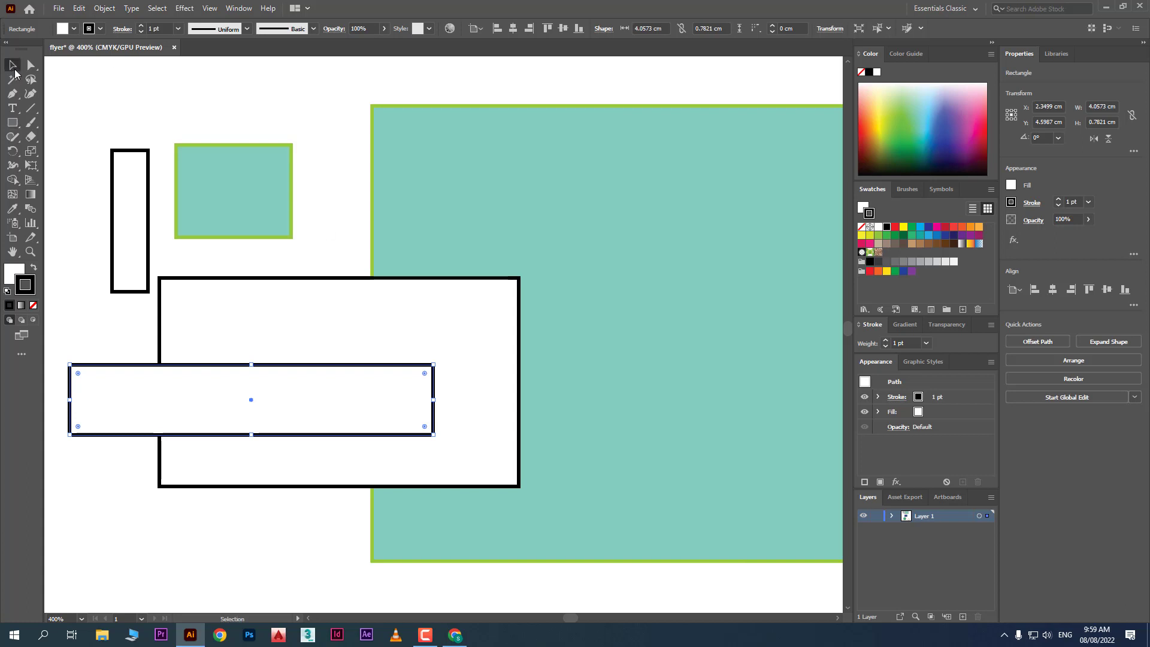
left_click(211, 90)
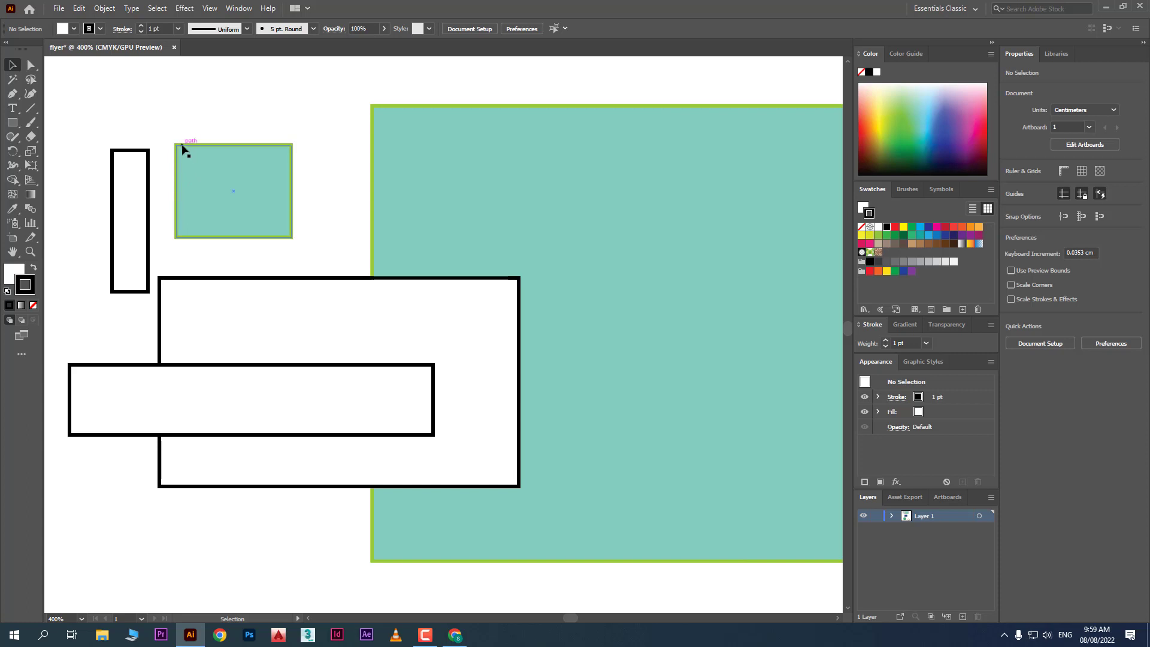
scroll(183, 148, "down", 3)
scroll(183, 147, "down", 1)
left_click_drag(147, 123, 696, 579)
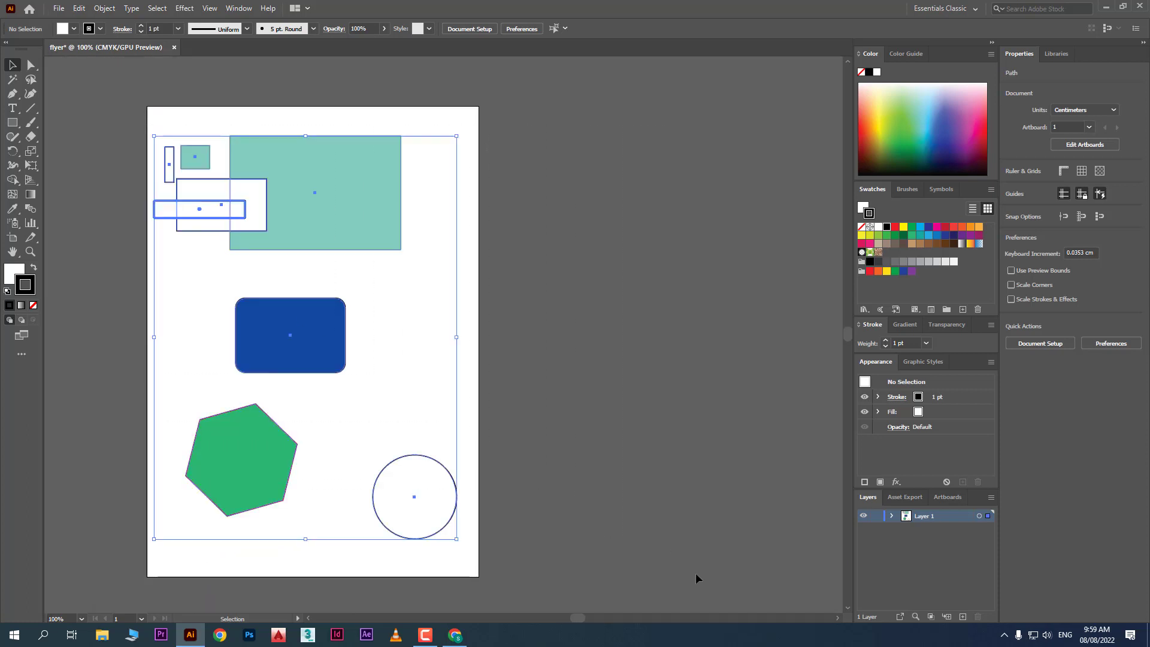
Delete all the selected practice shapes and zoom to view the blank page
key("Delete")
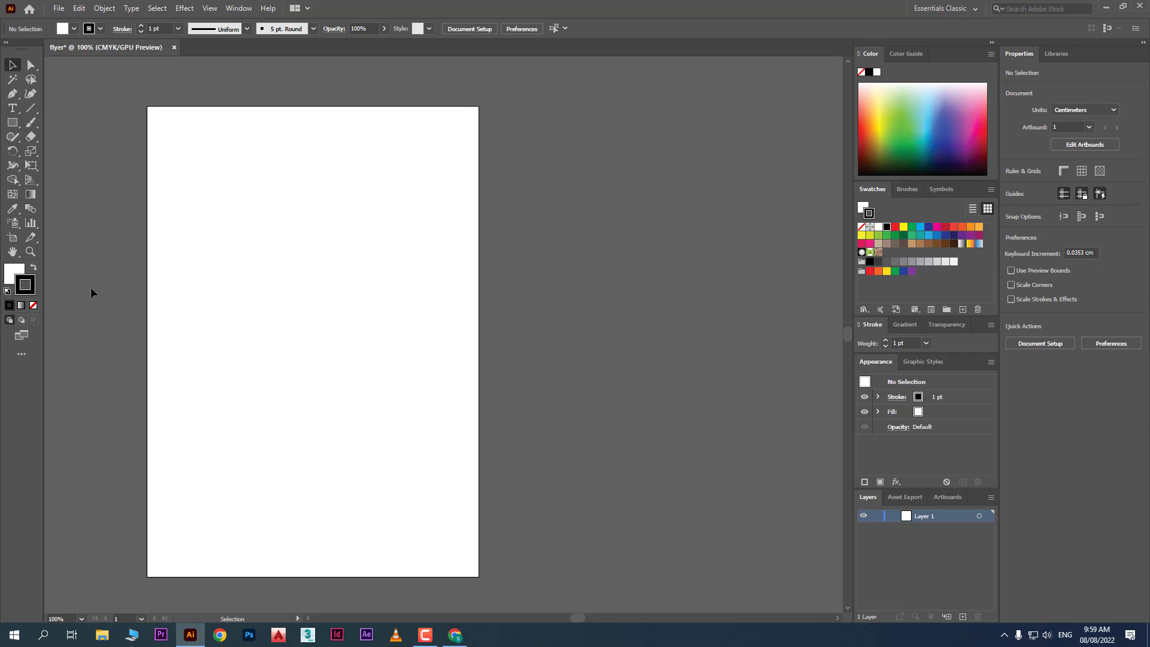
scroll(339, 255, "down", 1)
scroll(199, 271, "up", 2)
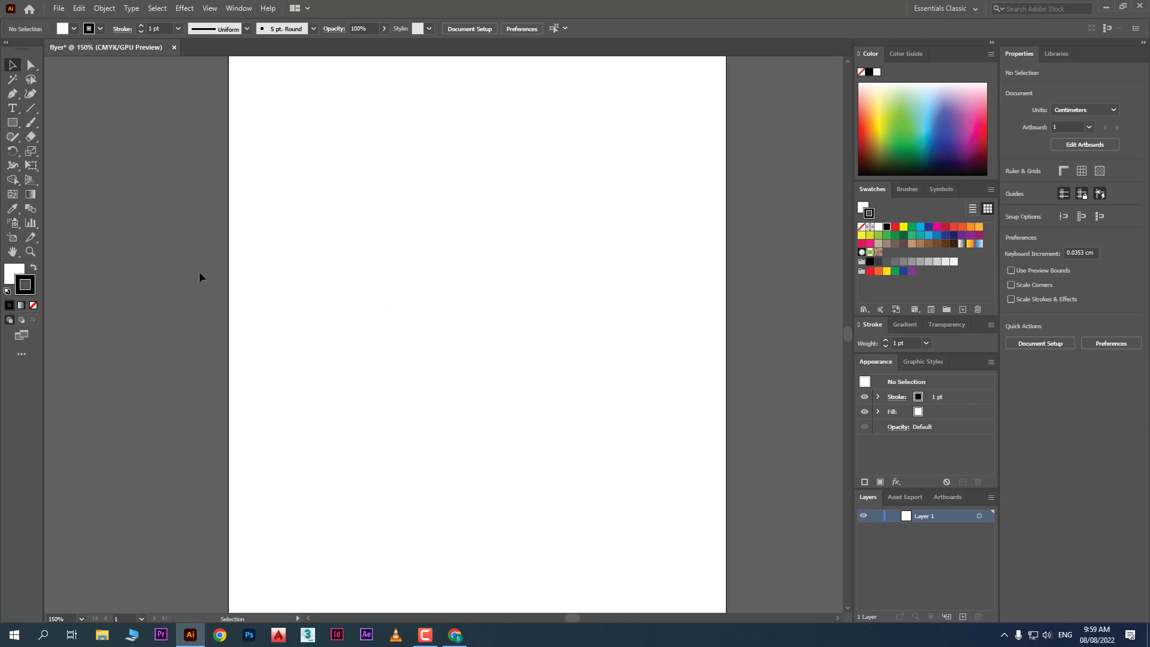
scroll(237, 276, "down", 1)
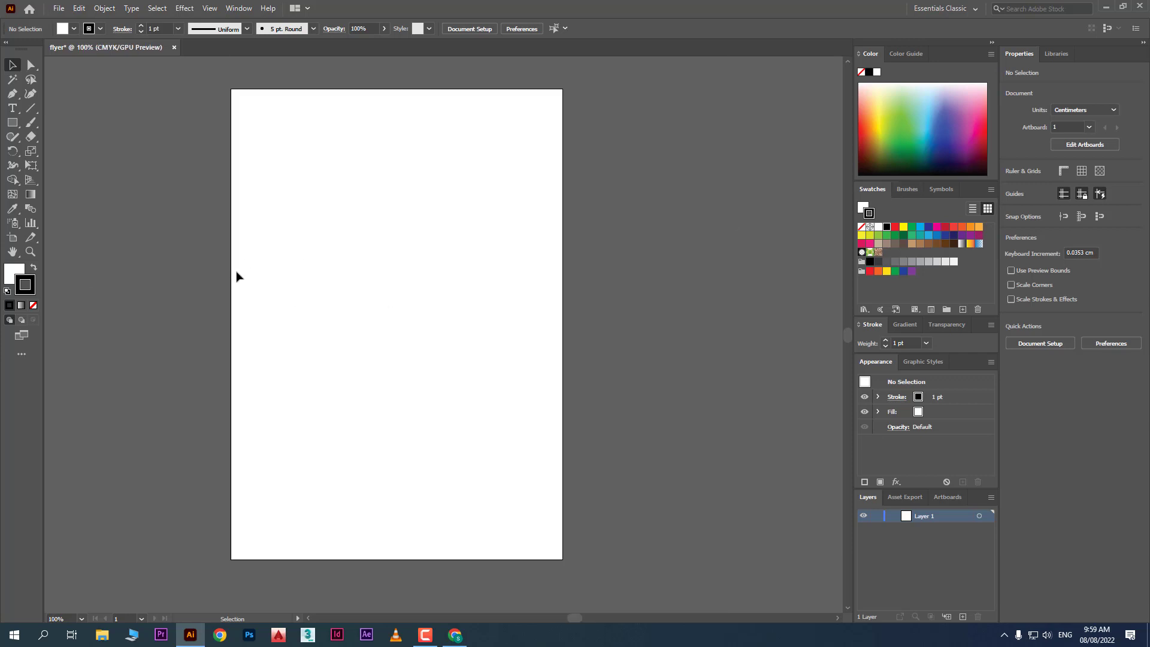
Draw a 14.81 × 3.33 cm header rectangle across the top of the page
left_click(16, 125)
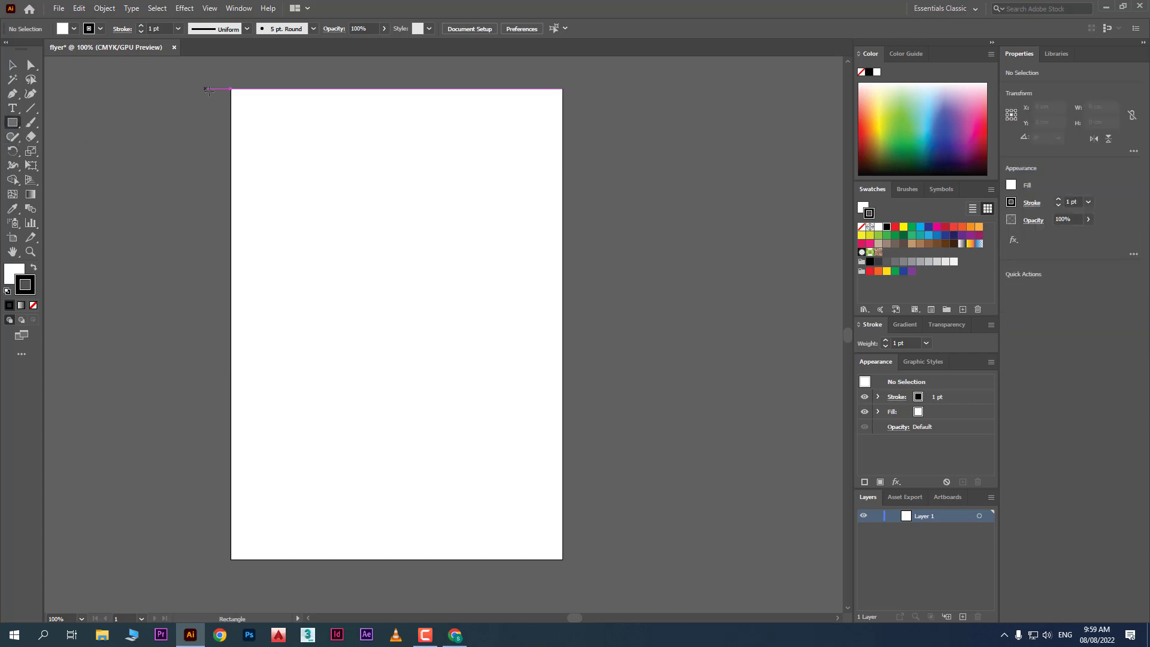
left_click_drag(231, 90, 561, 163)
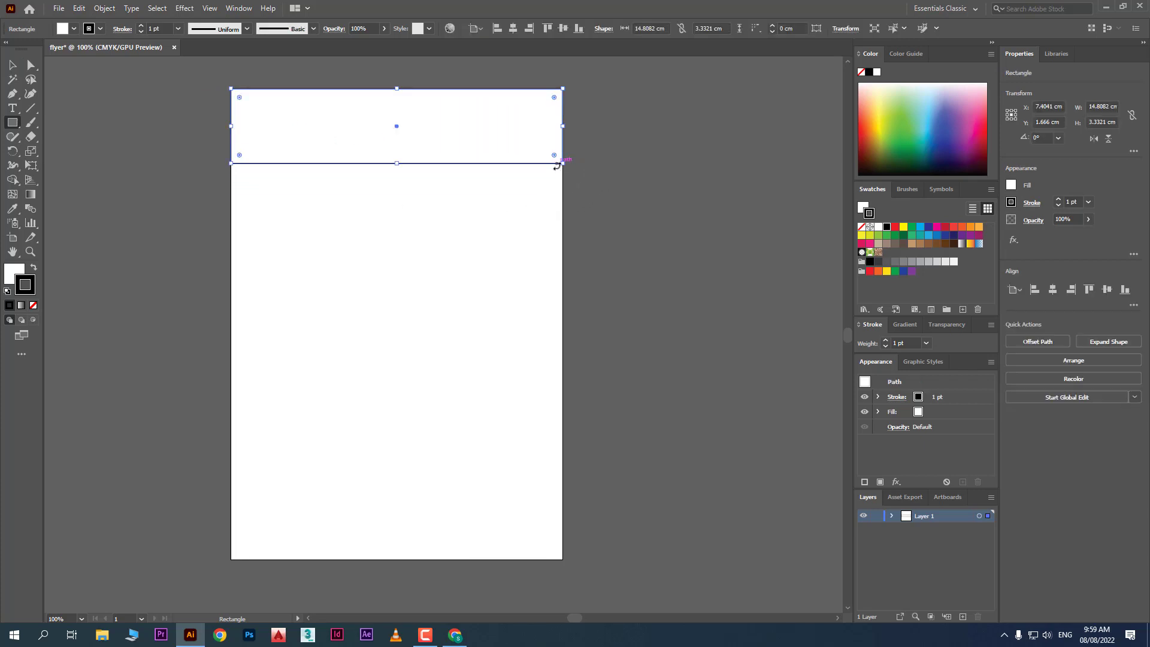
left_click(883, 102)
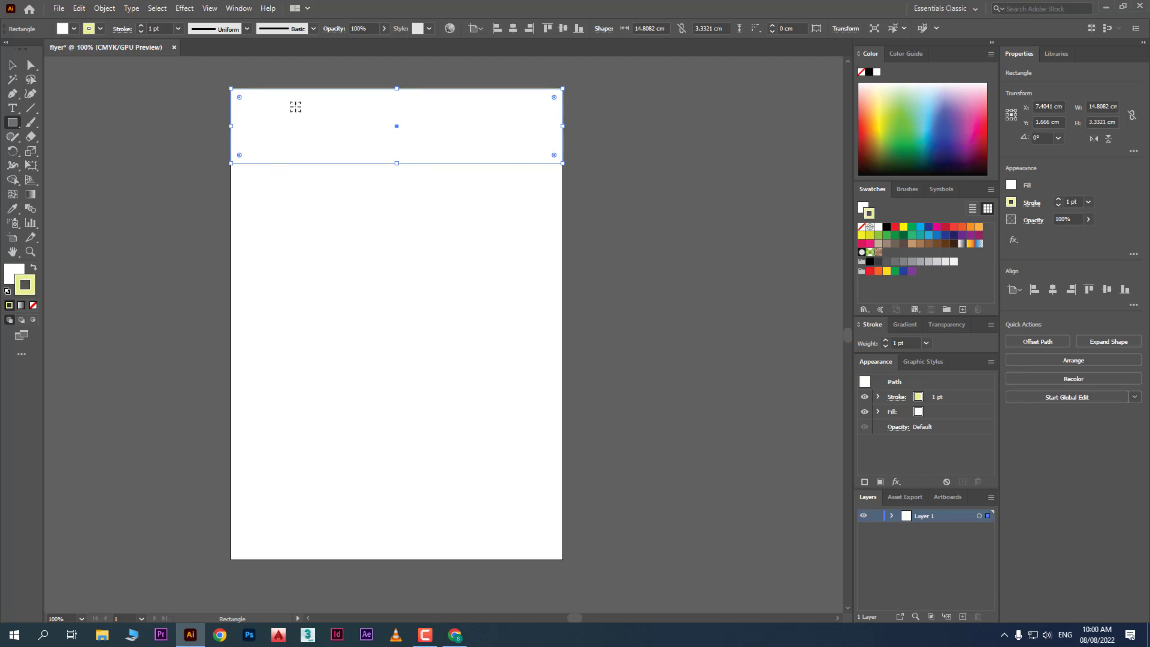
scroll(296, 106, "up", 2)
scroll(146, 210, "up", 5)
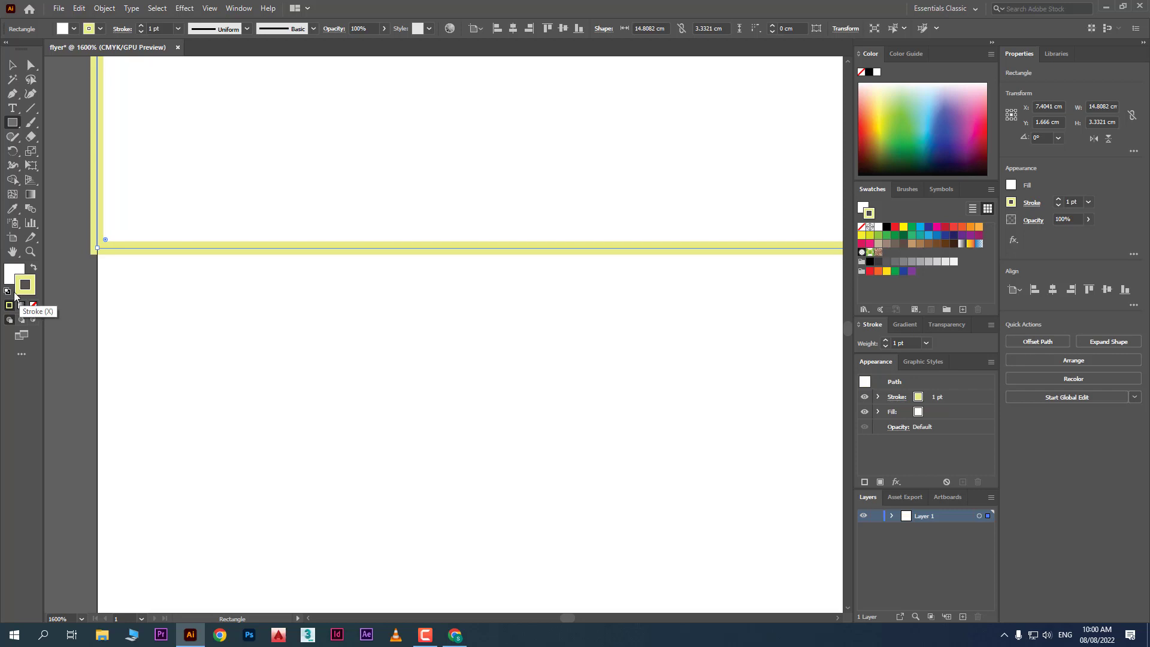
Fill the header pale yellow-green and remove its outline
left_click(8, 276)
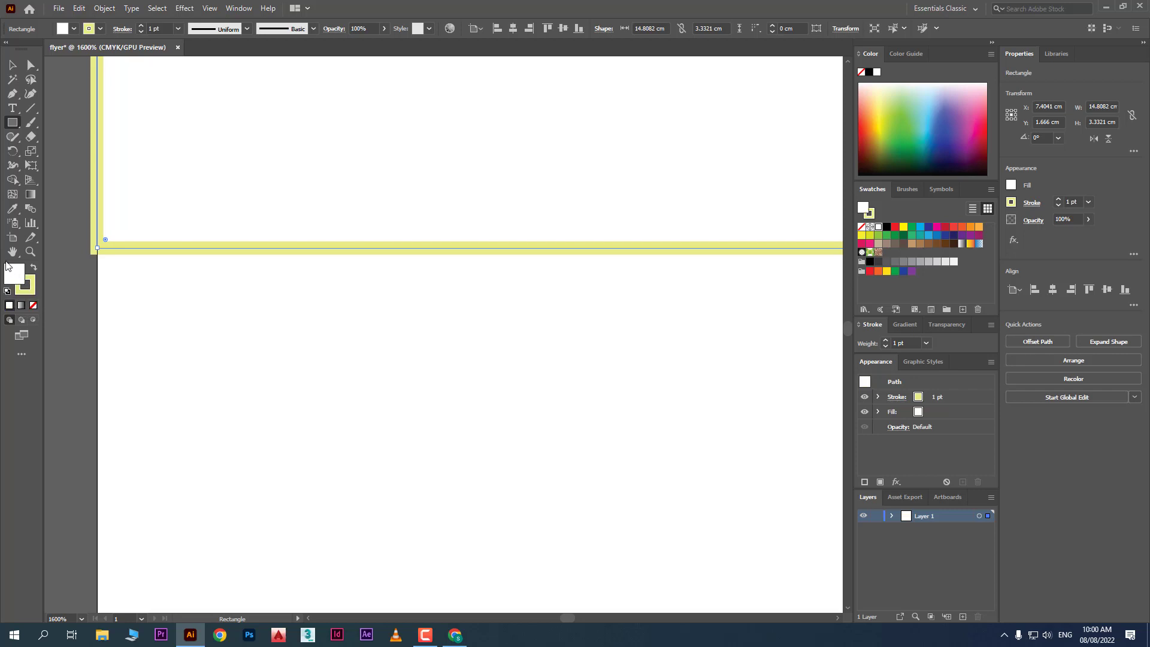
left_click_drag(926, 106, 920, 118)
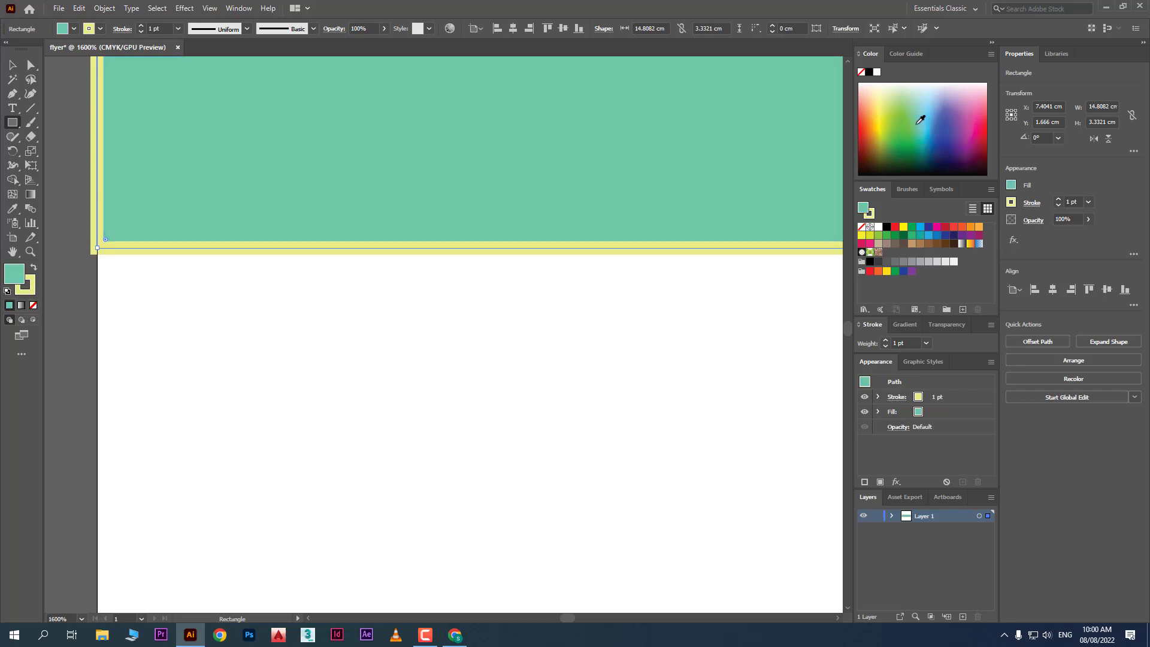
left_click(885, 86)
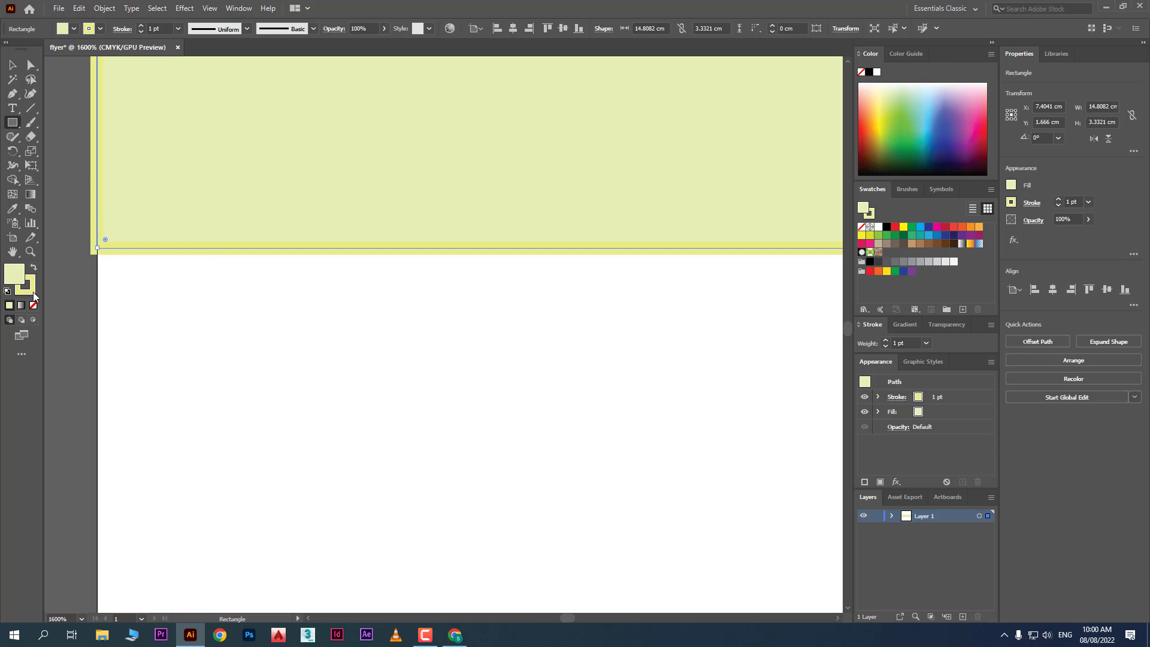
left_click(100, 29)
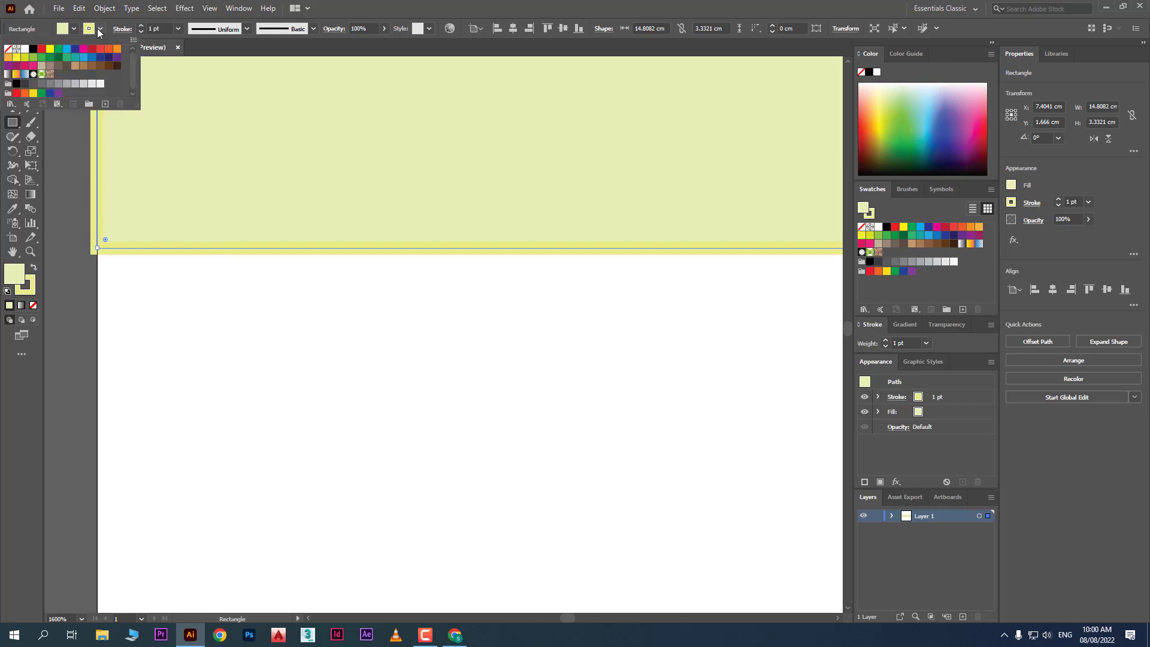
left_click(7, 50)
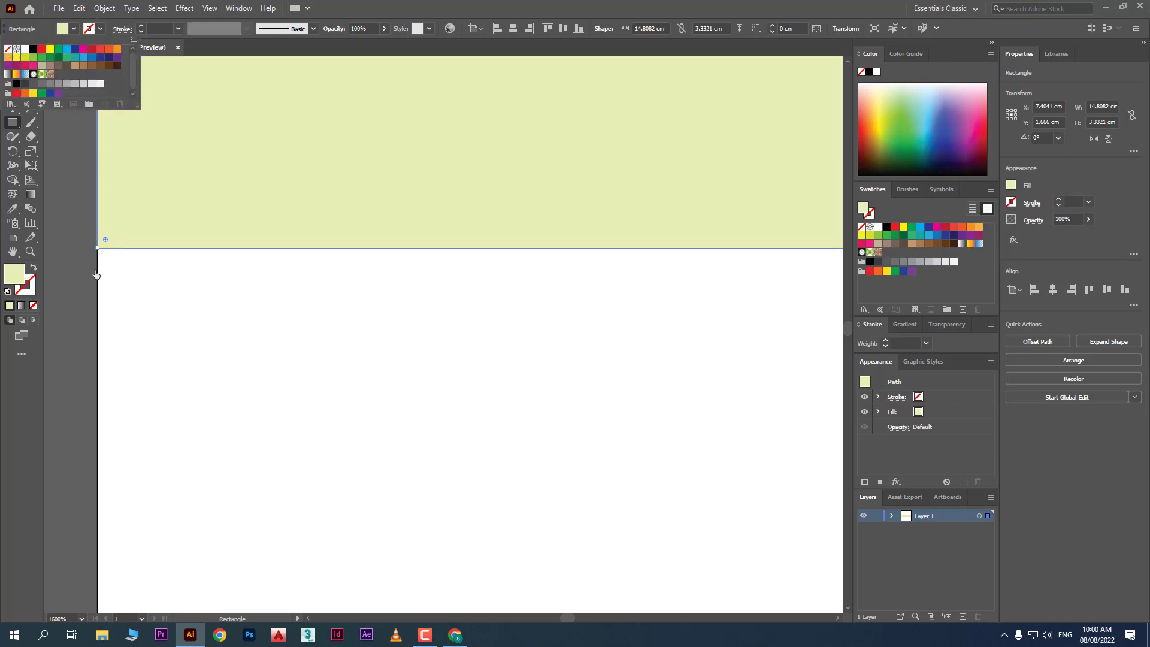
left_click(214, 325)
scroll(201, 326, "down", 3)
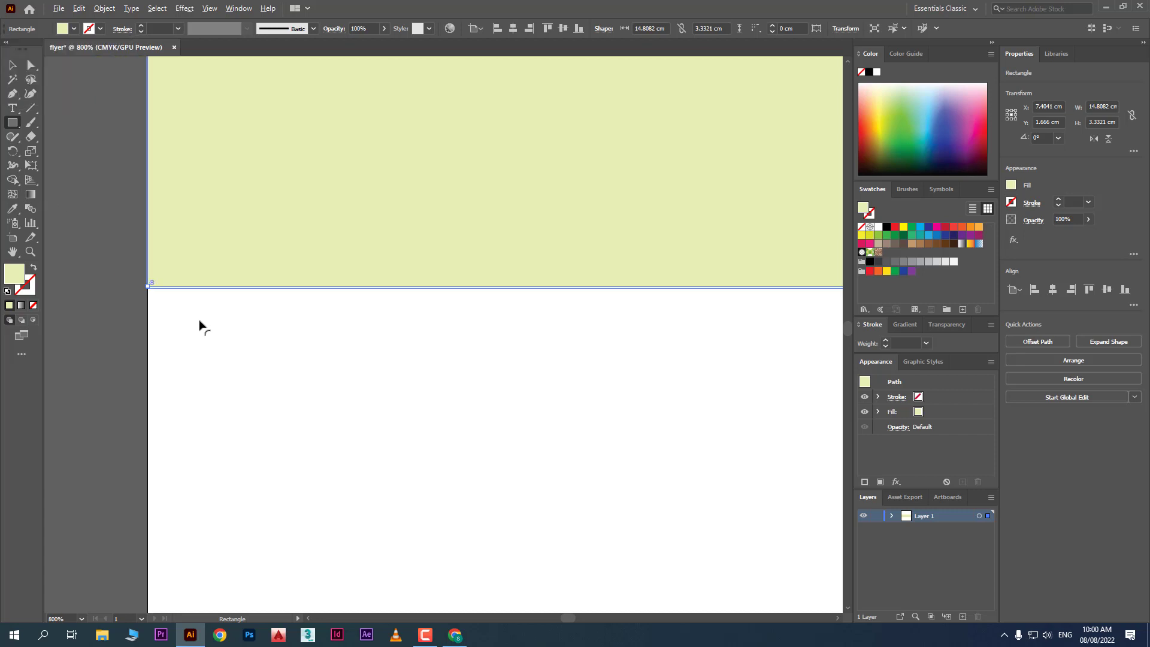
scroll(194, 313, "down", 4)
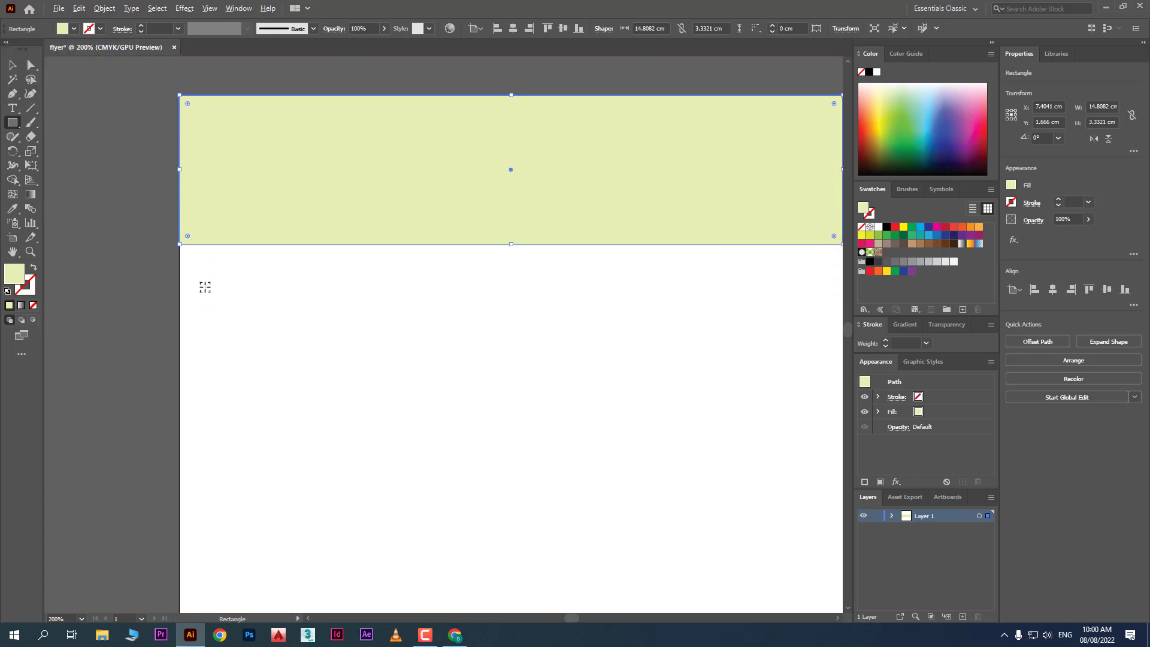
scroll(227, 291, "up", 1)
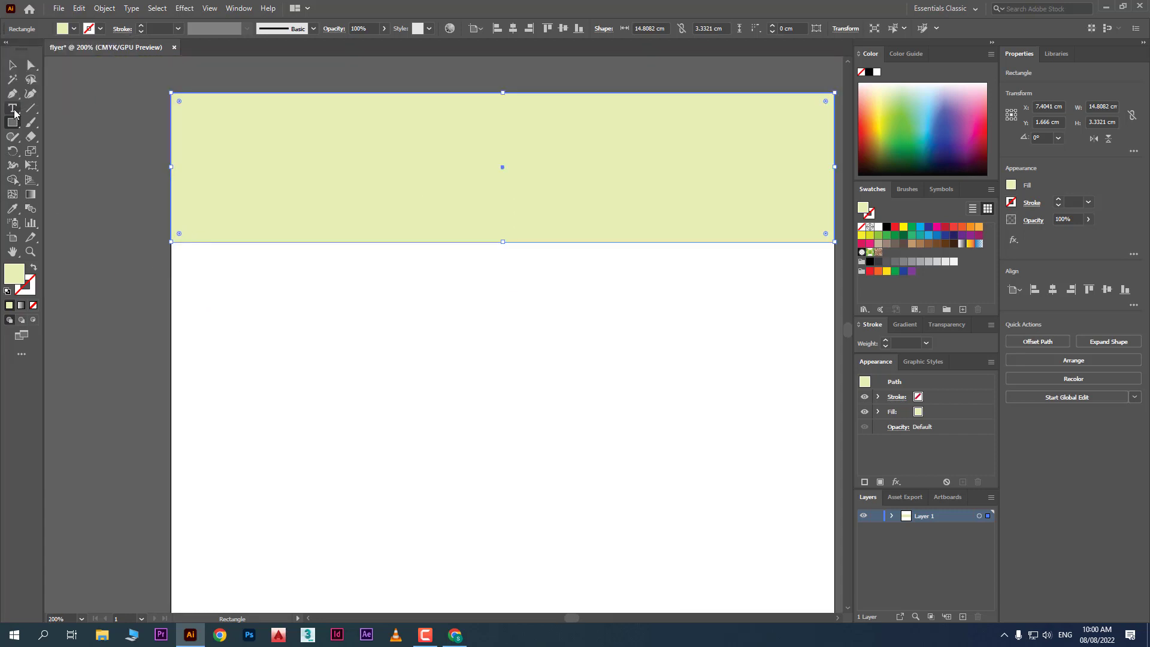
Draw a deep red 7.4041 × 0.9625 cm bar, no stroke, in the header's lower left
left_click_drag(173, 188, 502, 231)
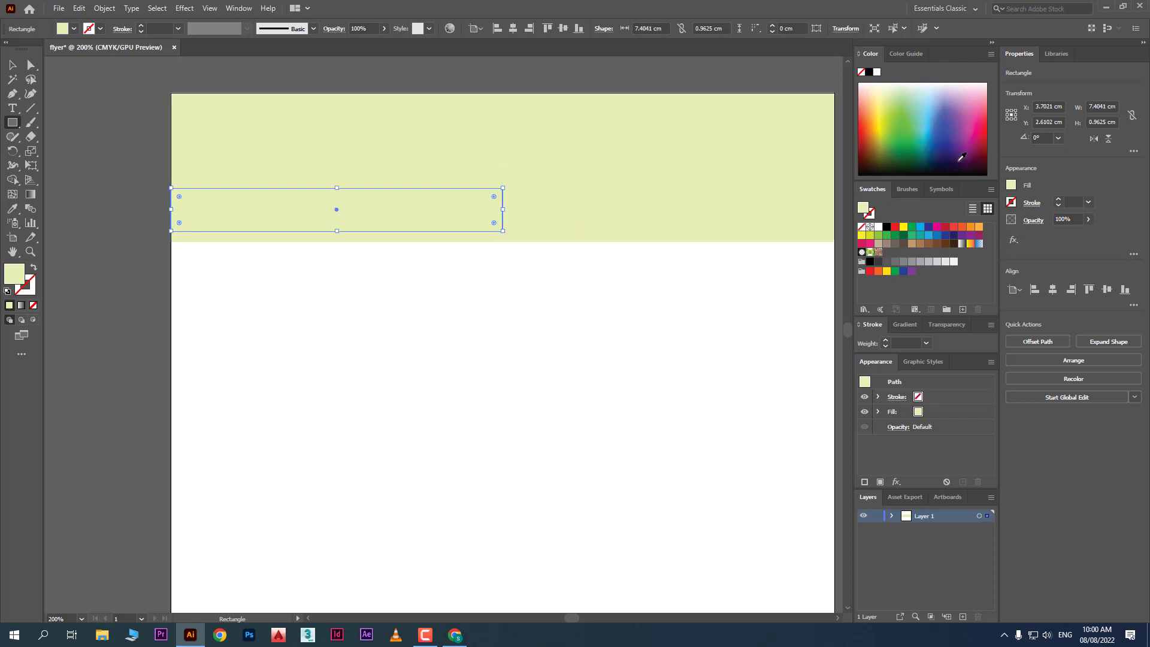
left_click(977, 161)
mouse_move(977, 161)
left_mouse_down()
mouse_move(983, 168)
mouse_move(989, 142)
left_mouse_up()
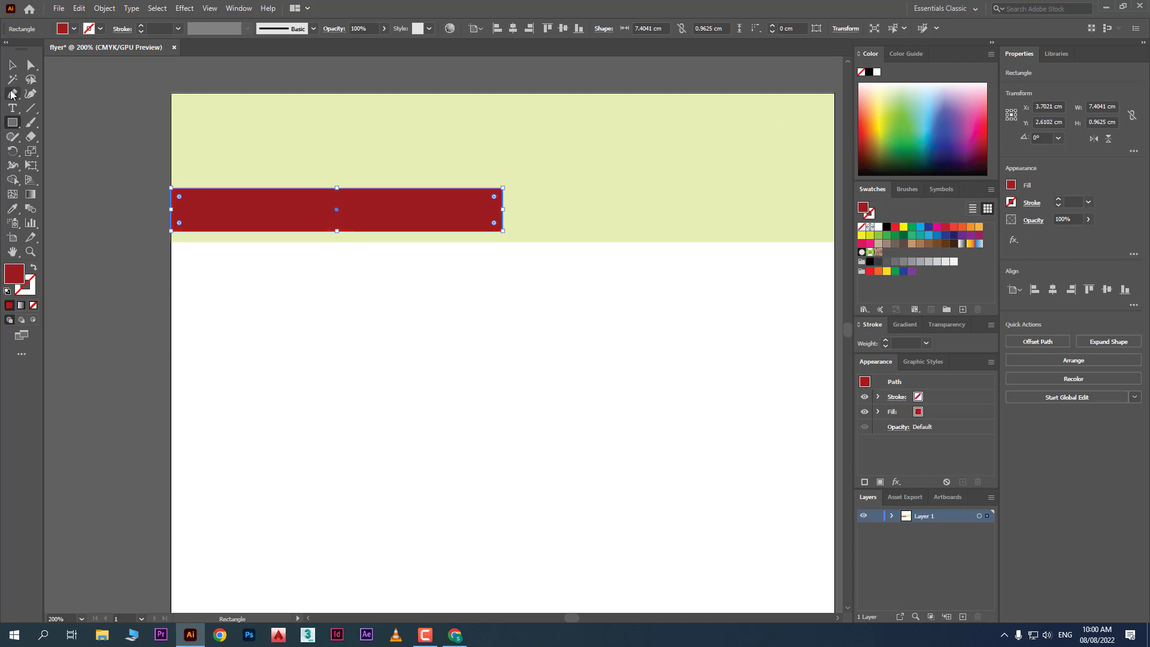
left_click(12, 65)
left_click(485, 359)
scroll(103, 303, "down", 2)
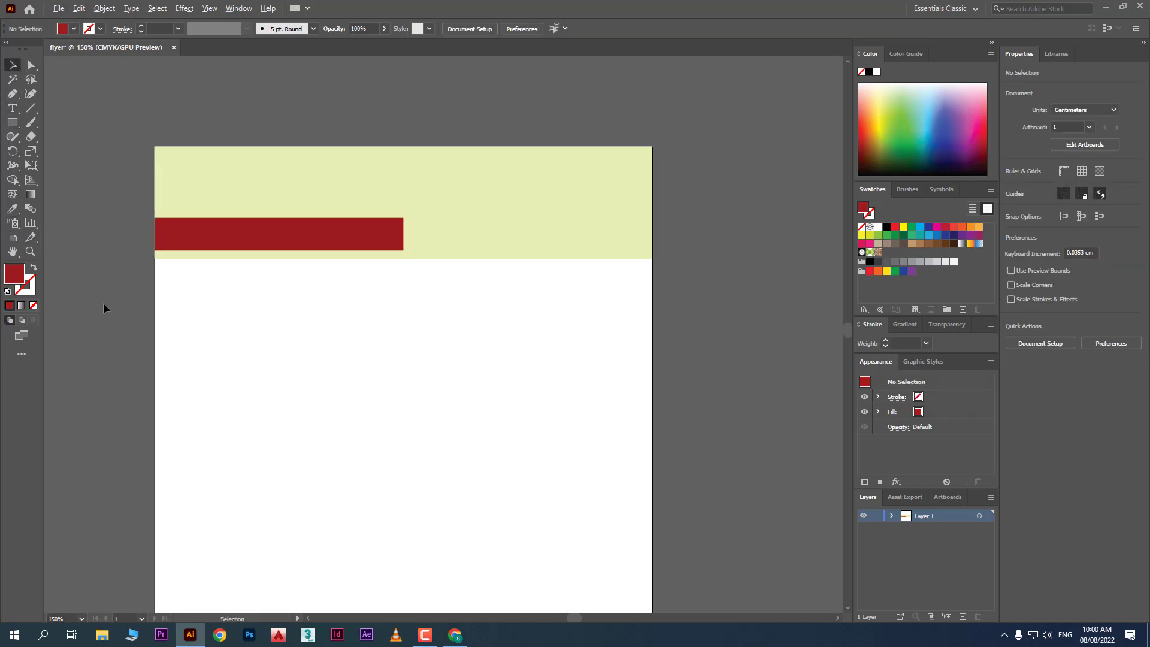
scroll(306, 393, "up", 1)
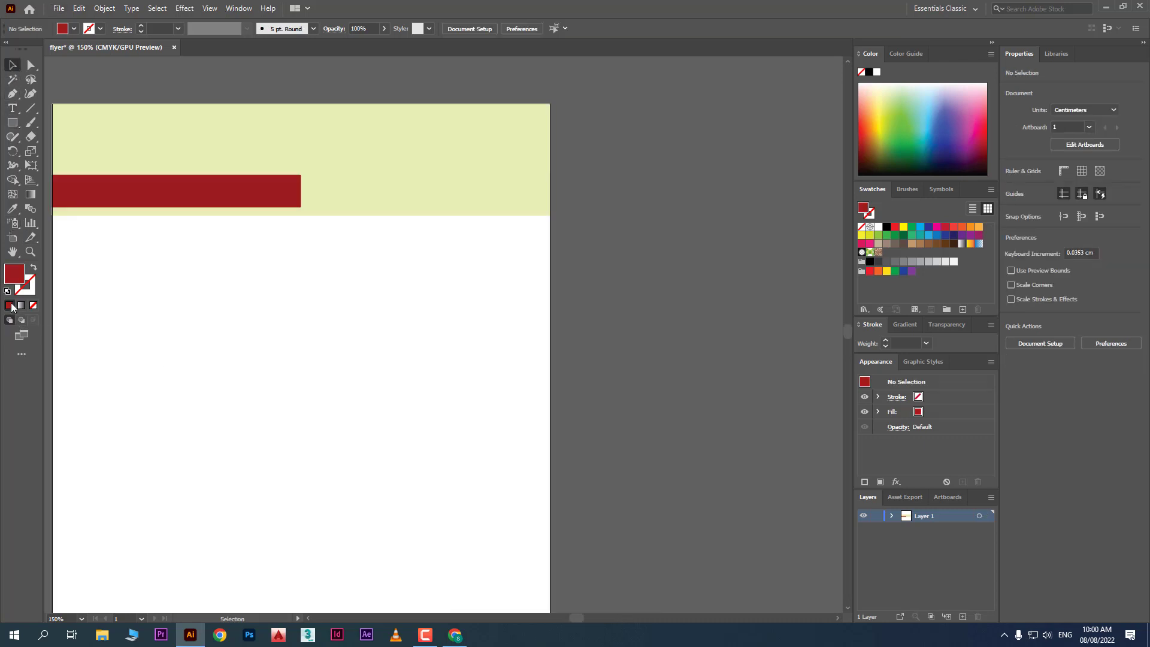
Copy the red bar and paste a duplicate using the Edit menu
scroll(188, 280, "up", 1)
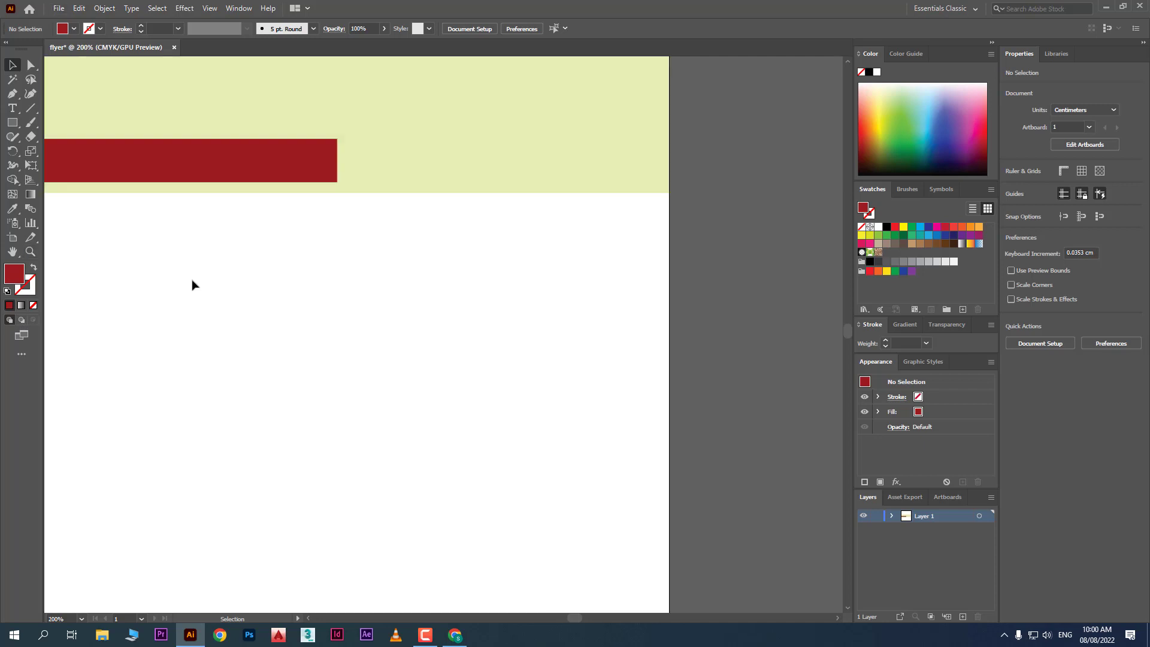
left_click(247, 177)
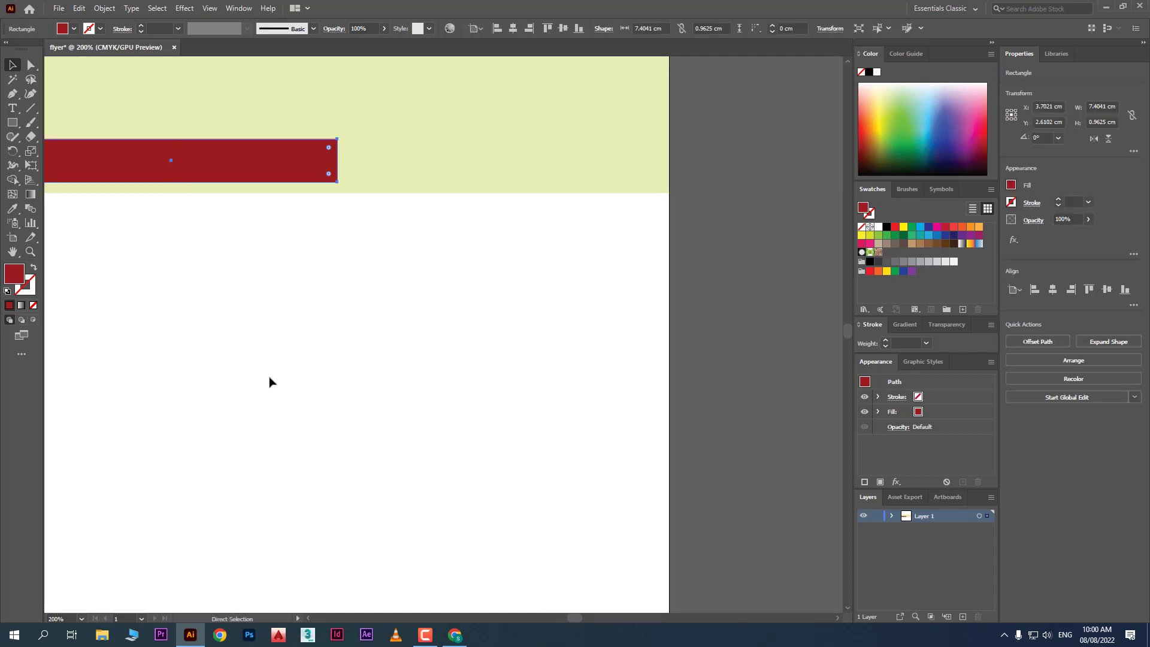
key("ctrl+v")
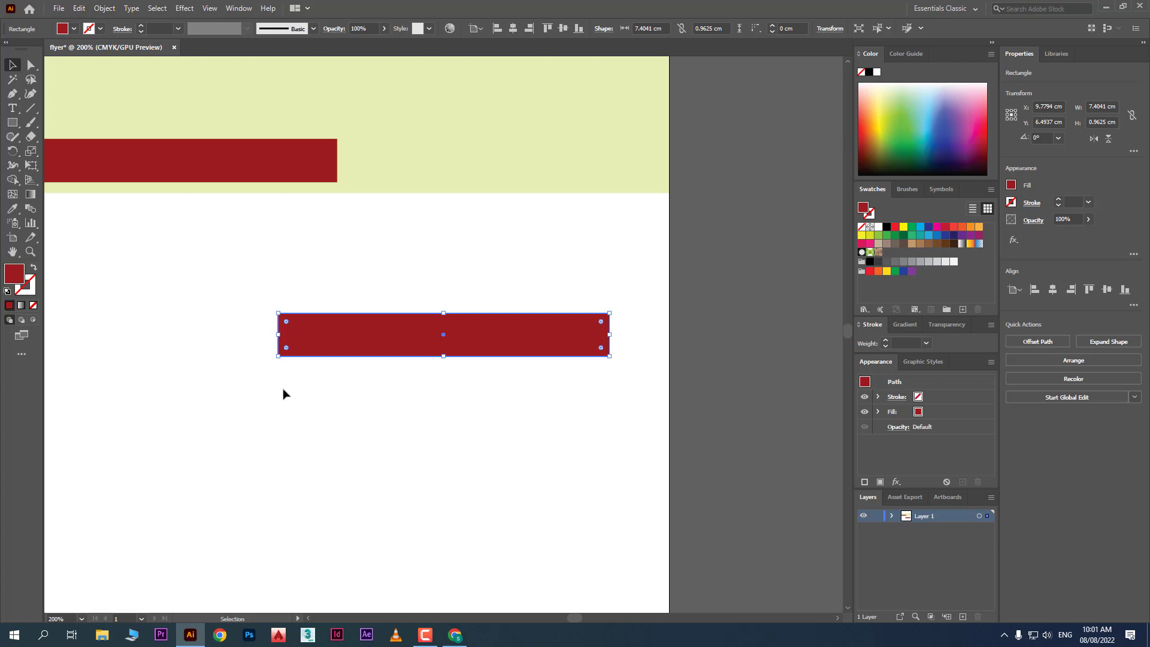
key("ctrl+z")
scroll(471, 355, "down", 1)
scroll(230, 262, "up", 1)
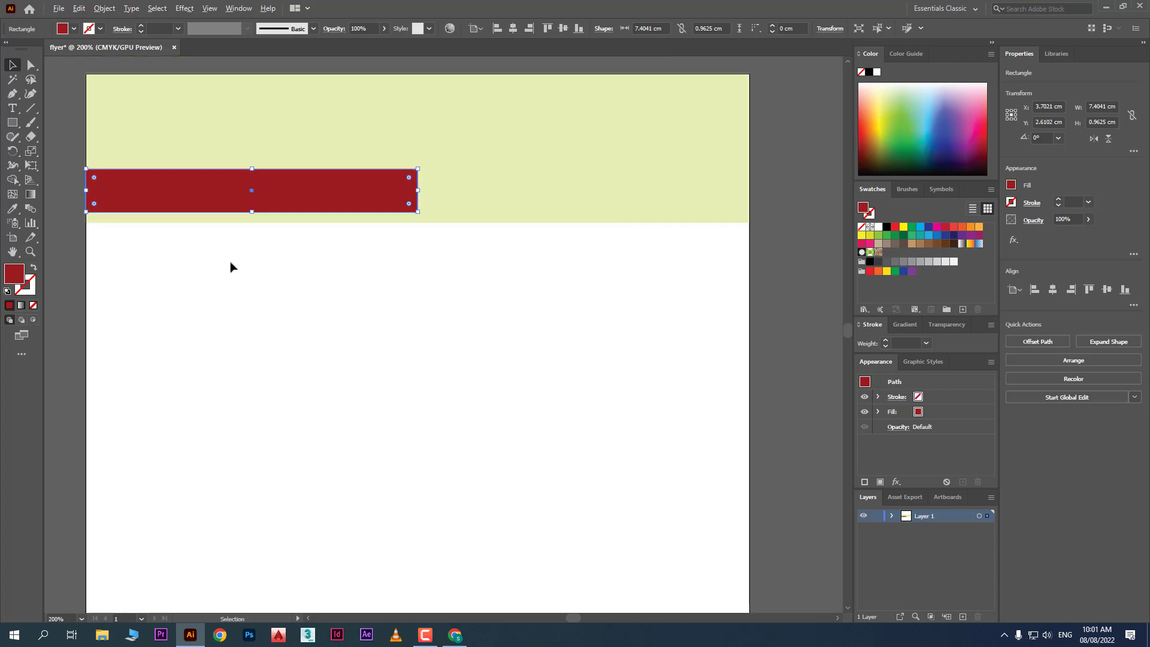
left_click(80, 9)
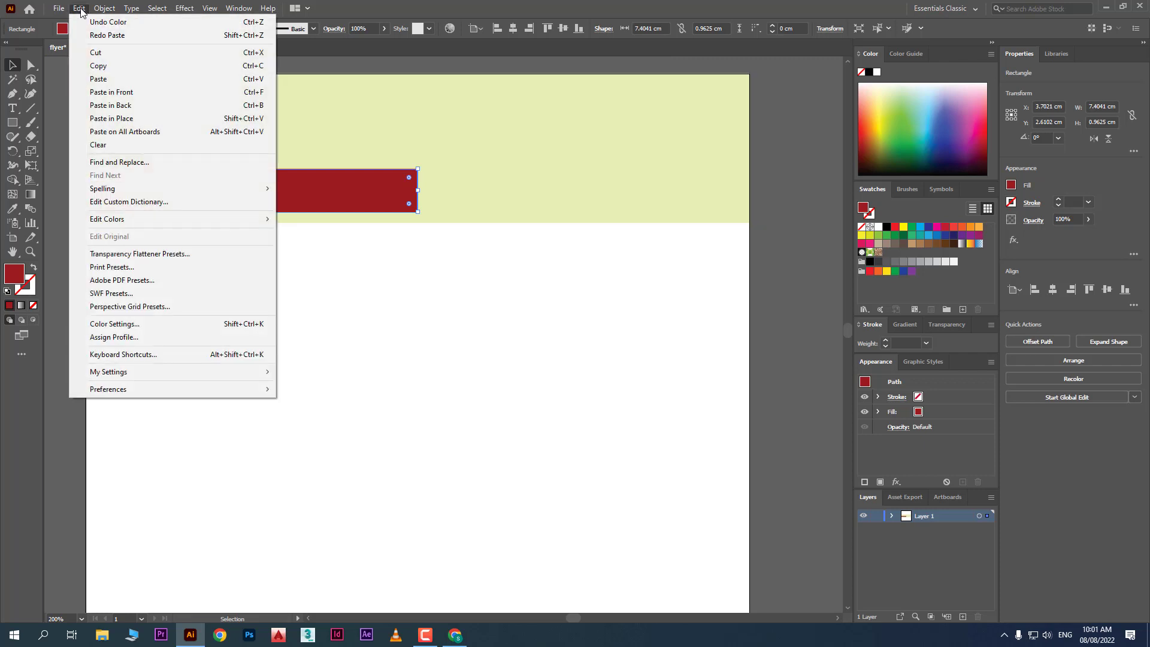
left_click(224, 64)
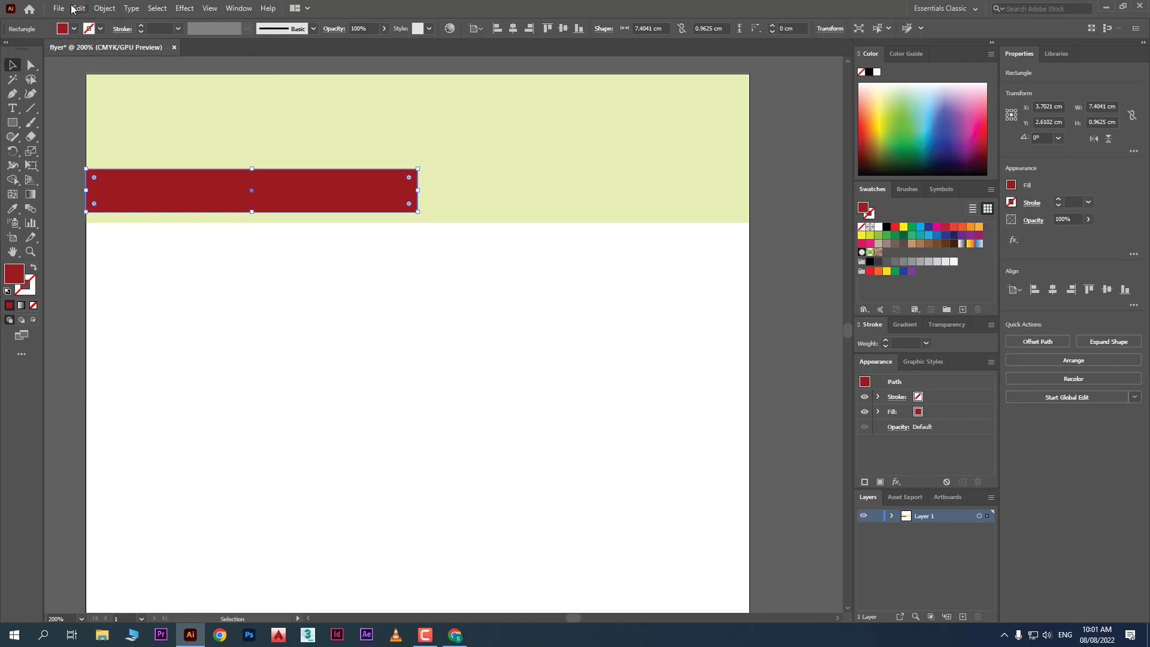
left_click(78, 8)
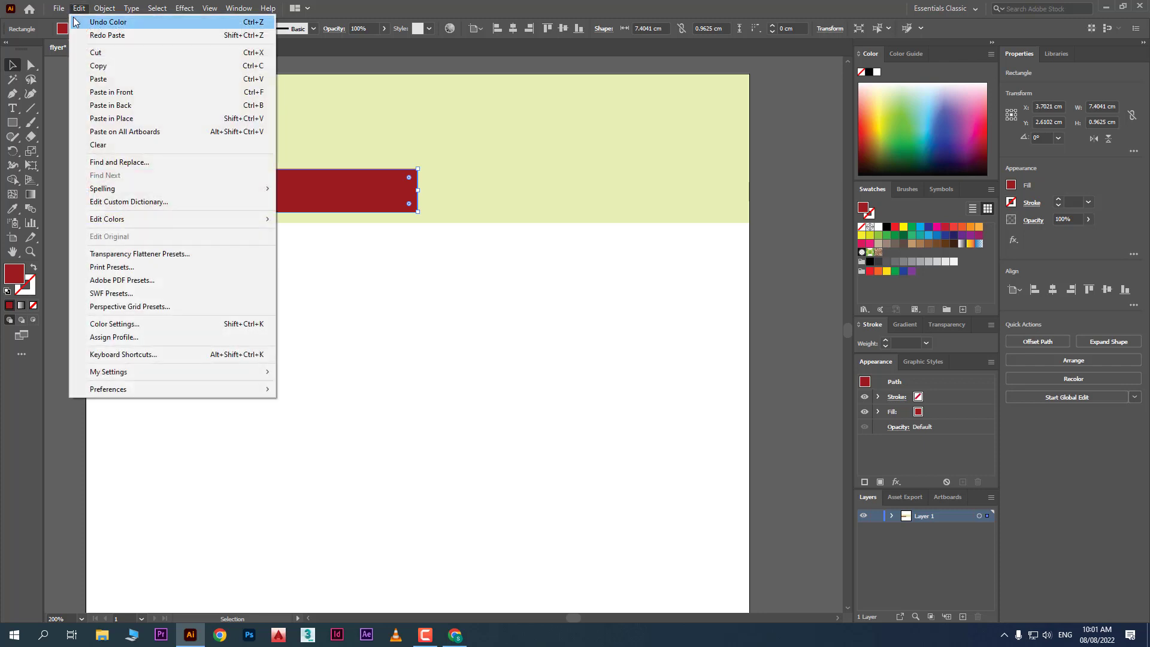
left_click(251, 79)
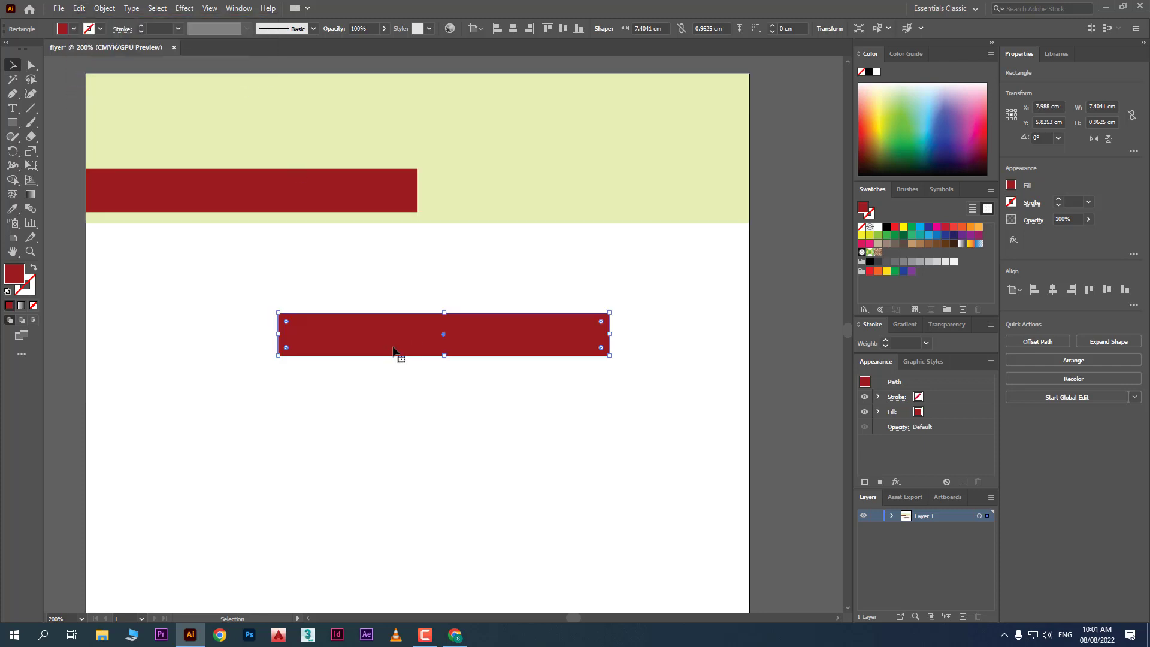
Place the duplicate beside the original bar and recolour it dark maroon
left_click_drag(394, 349, 531, 206)
mouse_move(980, 146)
left_mouse_down()
mouse_move(975, 163)
mouse_move(974, 147)
mouse_move(992, 165)
mouse_move(979, 149)
left_mouse_up()
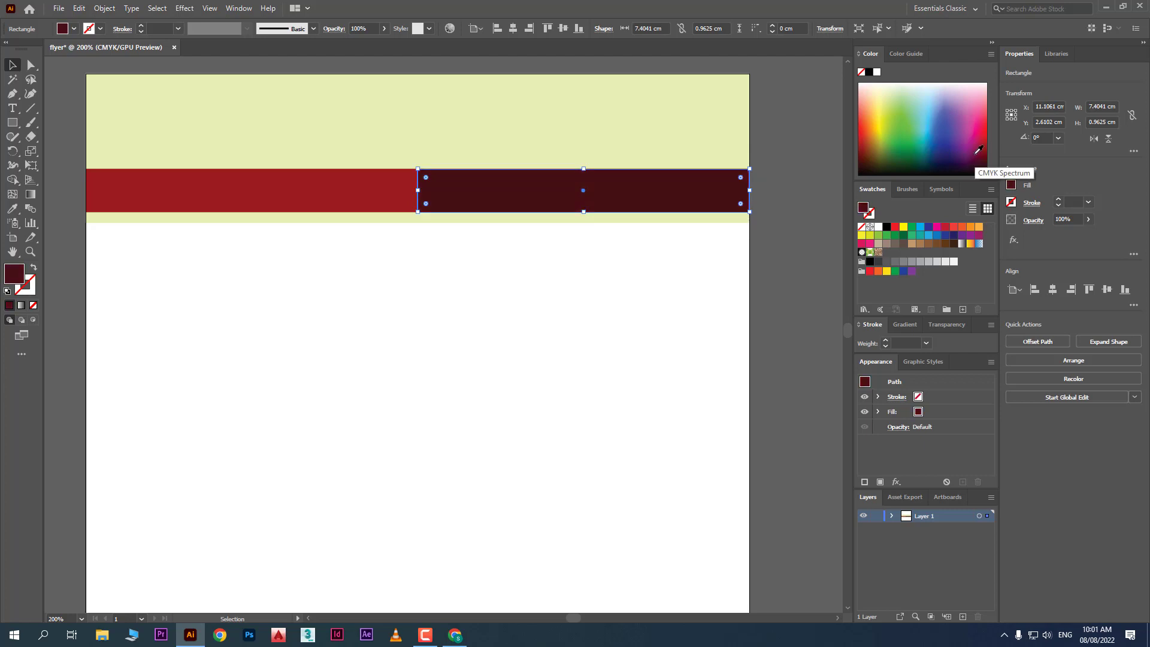
left_click(500, 334)
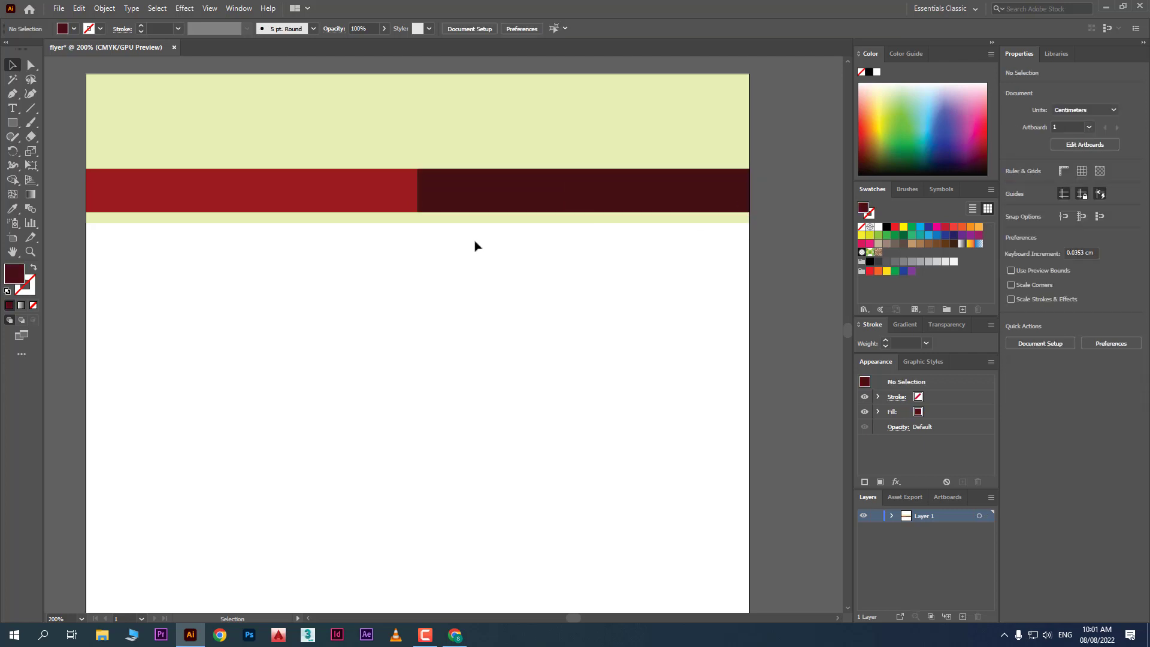
scroll(475, 245, "down", 2)
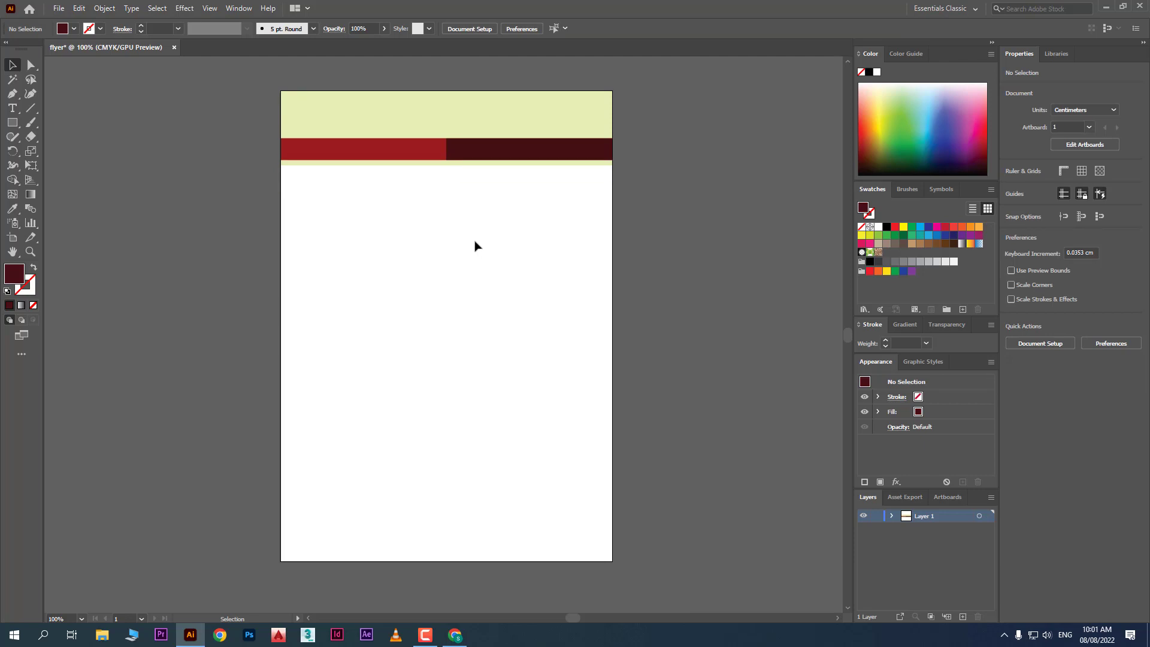
Draw a red 7.4041 × 2.6737 cm rectangle at the page's left middle
scroll(475, 245, "up", 1)
left_click(12, 122)
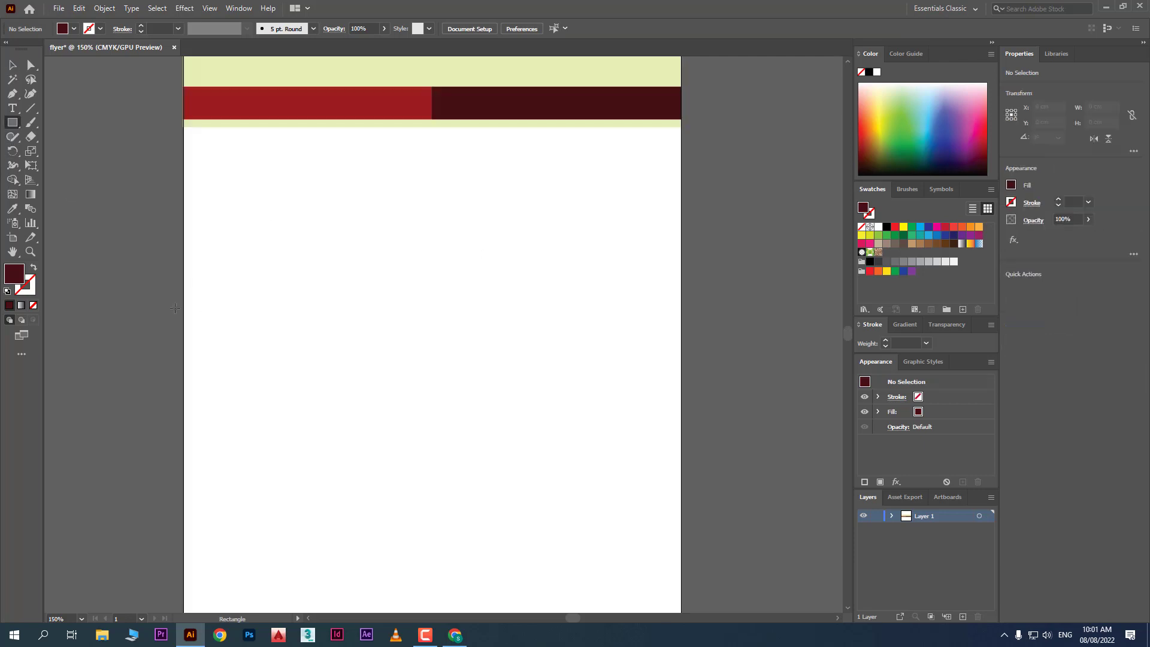
left_click_drag(184, 324, 433, 414)
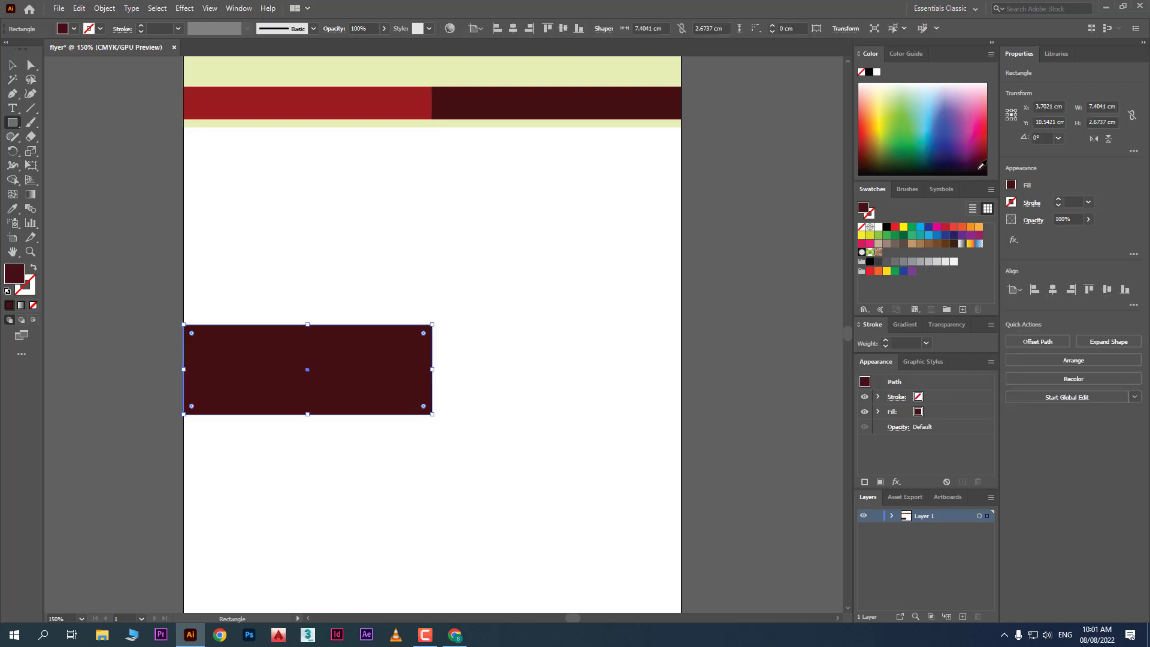
left_click(986, 137)
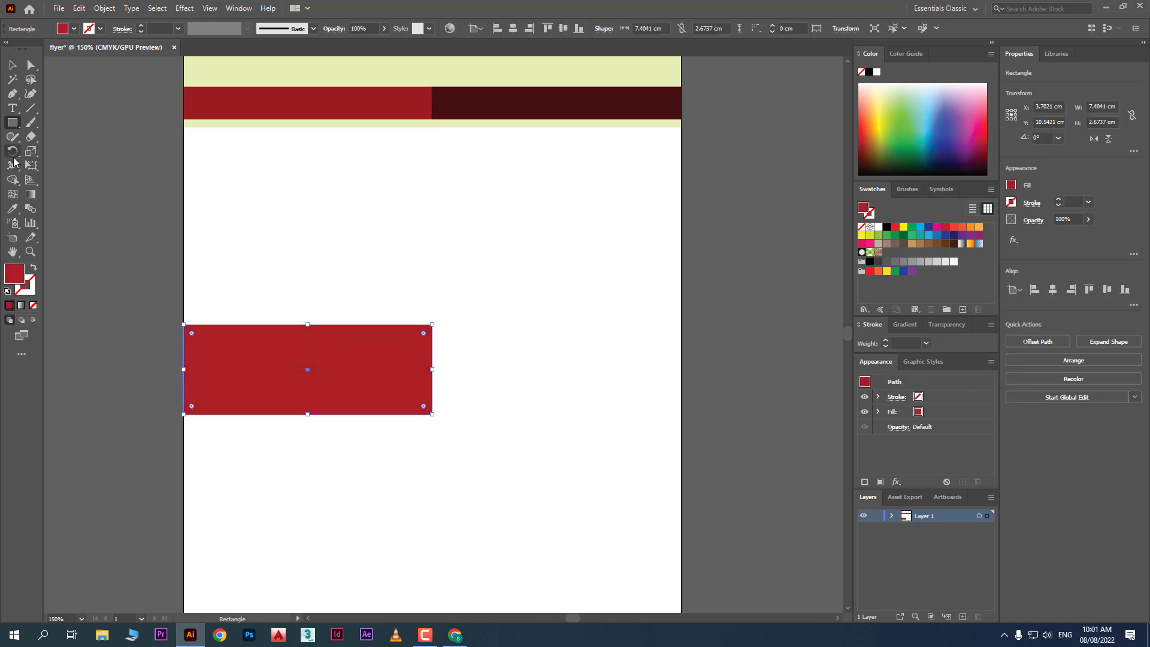
left_click(12, 65)
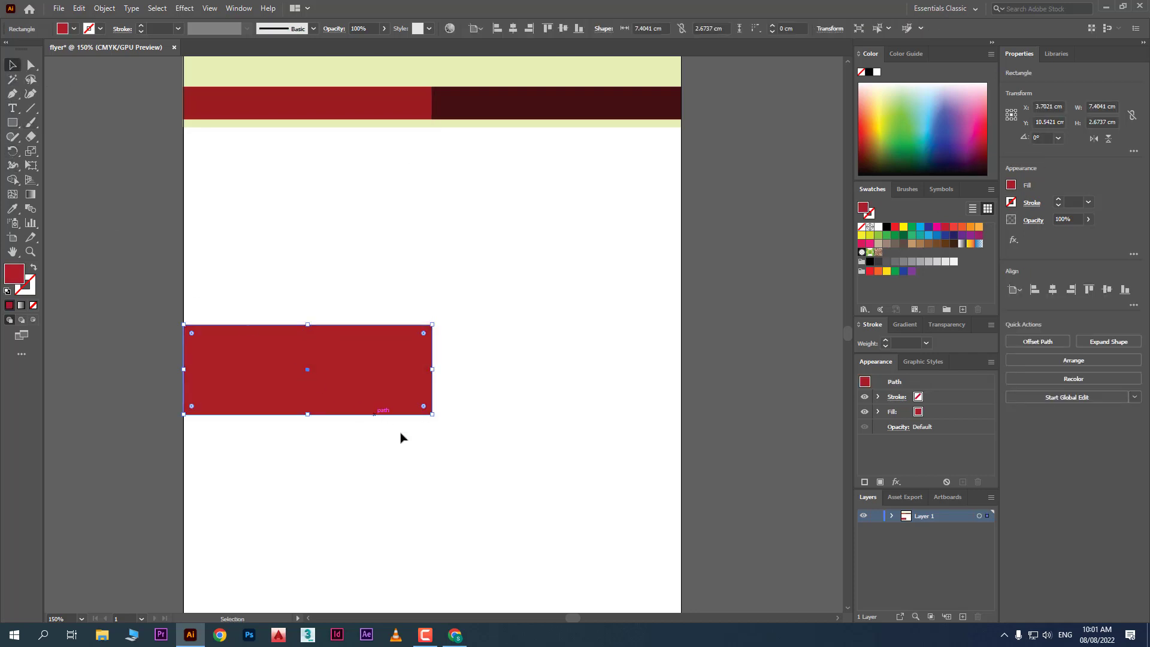
left_click(436, 423)
Duplicate the red rectangle flush to its right and fill the copy blue
left_click(383, 381)
left_click_drag(321, 379, 503, 385)
left_click_drag(570, 381, 561, 378)
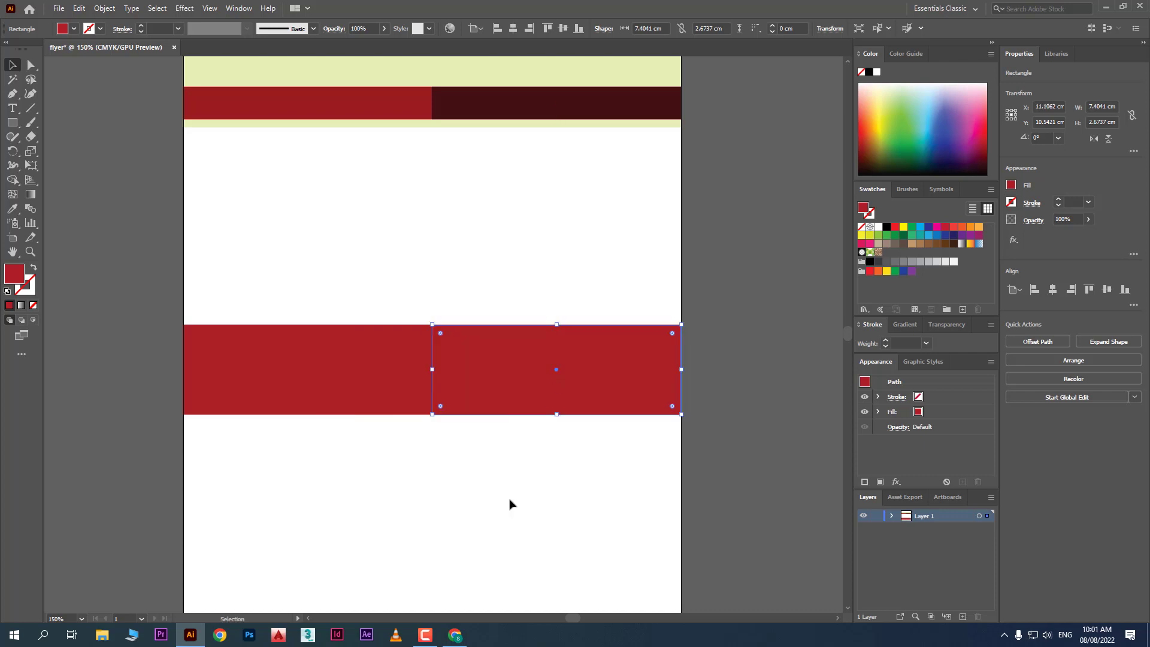
left_click_drag(971, 151, 953, 124)
scroll(599, 386, "down", 2)
left_click(594, 401)
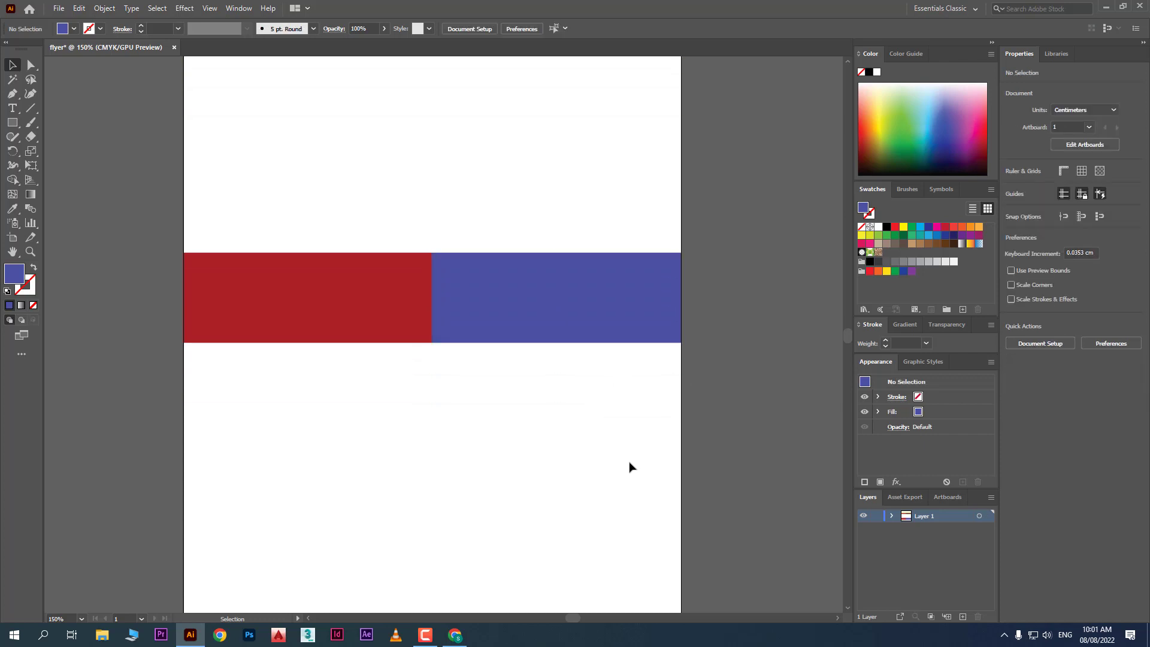
scroll(623, 460, "up", 3)
scroll(503, 282, "down", 1)
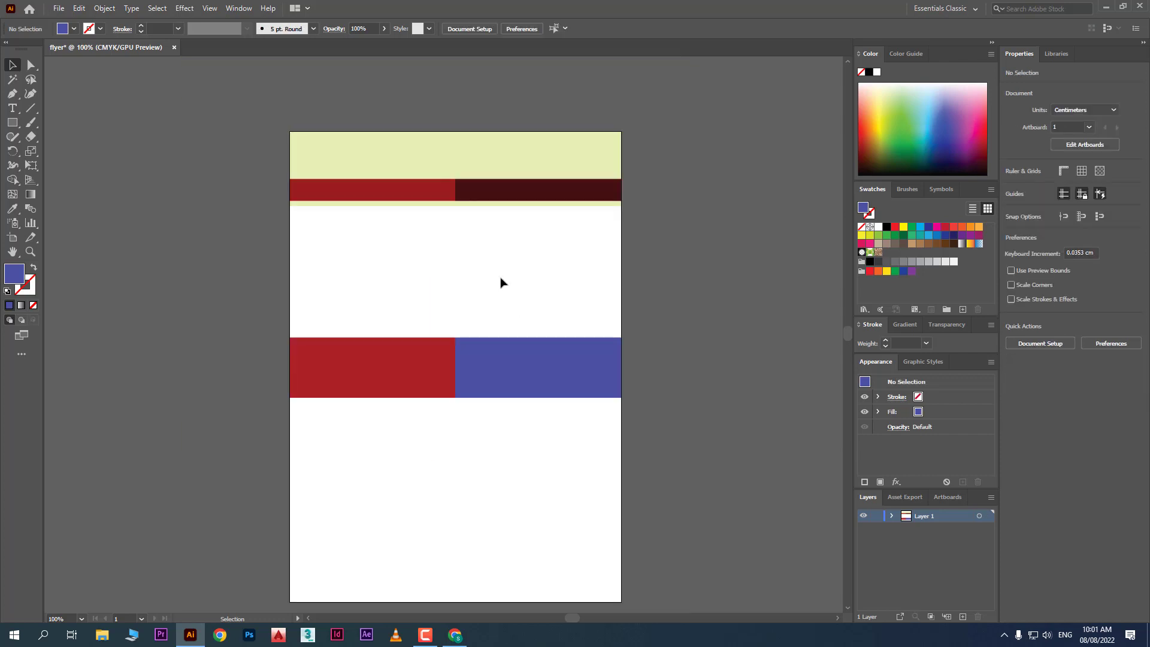
Copy the yellow-green header below the red-blue band, sized 14.8082 × 7.7091 cm
left_click(517, 166)
scroll(541, 322, "down", 1)
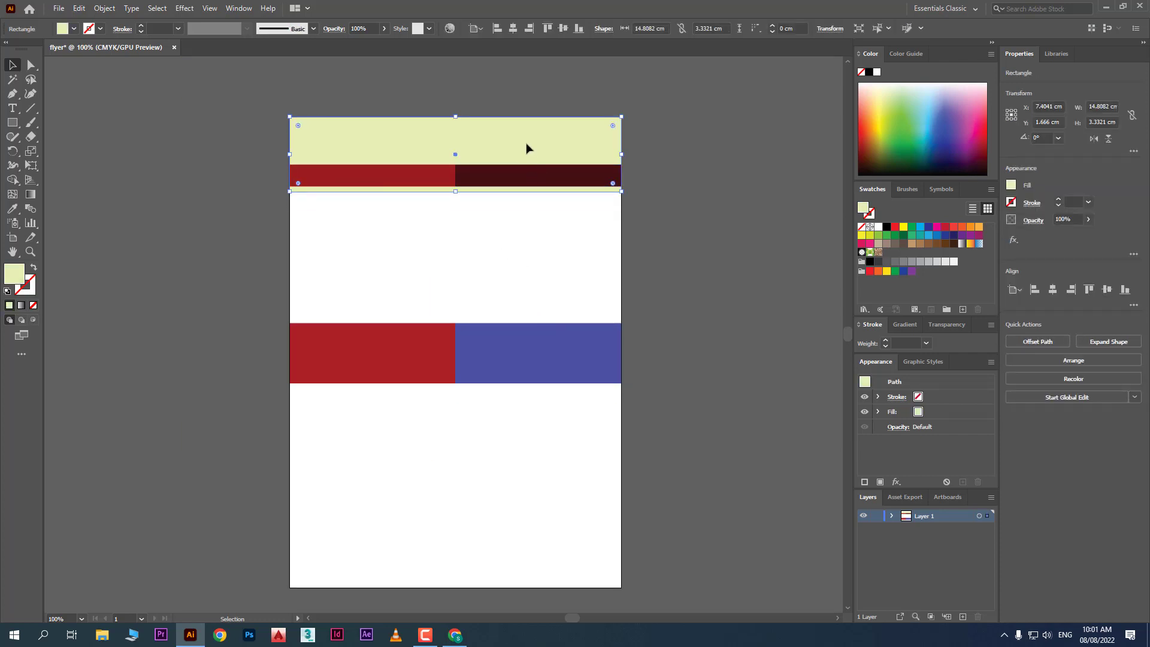
left_click_drag(526, 148, 526, 415)
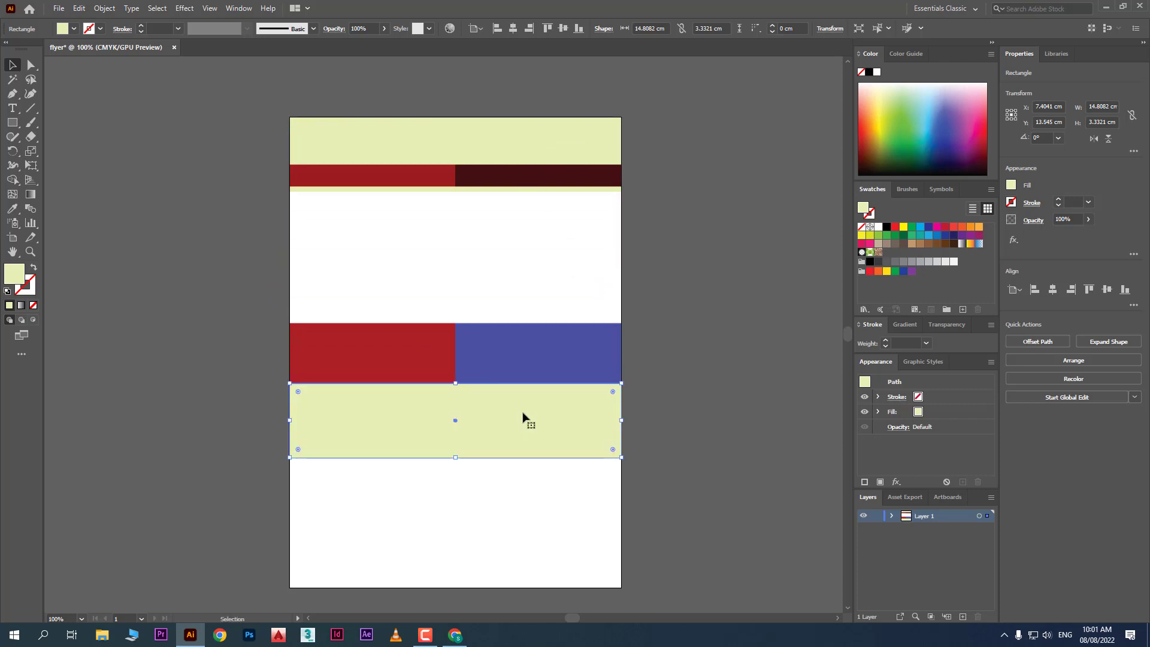
left_click_drag(456, 458, 465, 542)
scroll(723, 330, "down", 2)
left_click(723, 330)
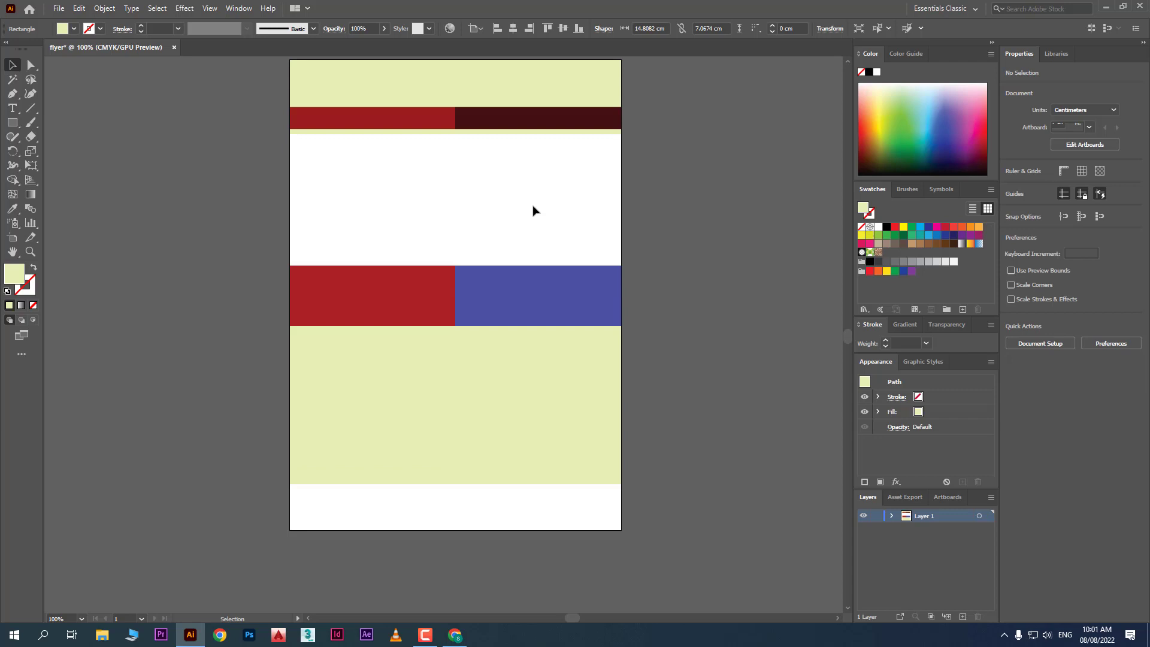
Copy the red header bar down to the page bottom as a taller footer bar
left_click(428, 124)
left_click_drag(423, 123, 621, 525)
mouse_move(456, 508)
left_mouse_down()
mouse_move(457, 491)
mouse_move(470, 499)
left_mouse_up()
left_click(470, 449)
scroll(700, 413, "up", 2)
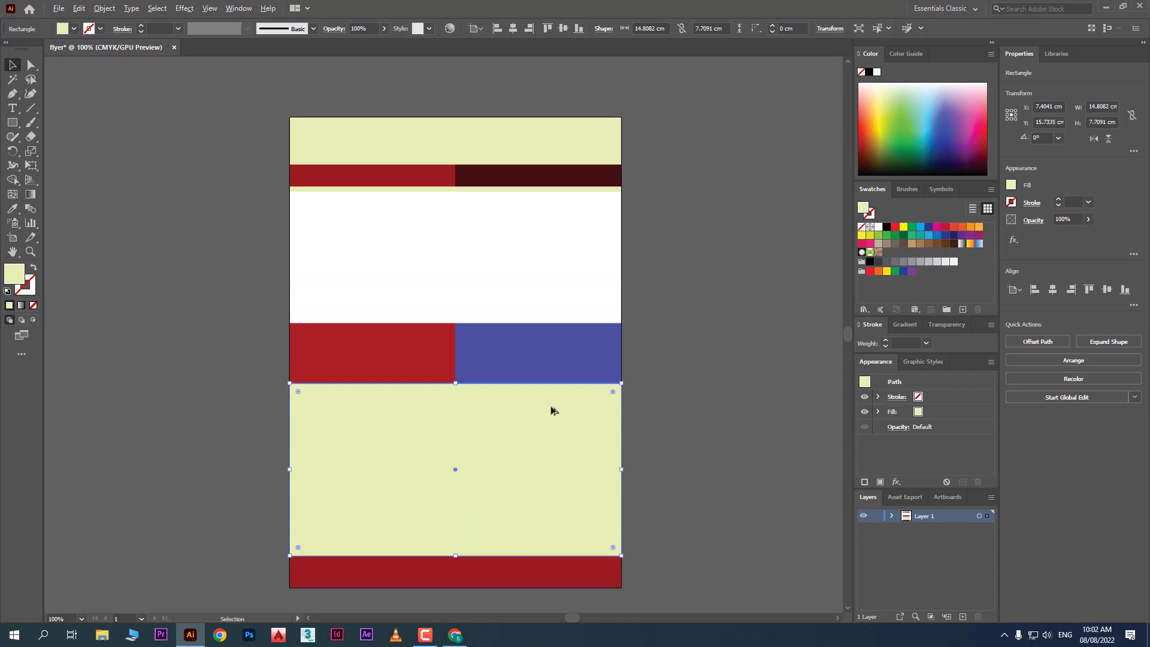
scroll(552, 411, "up", 1)
scroll(745, 385, "up", 3)
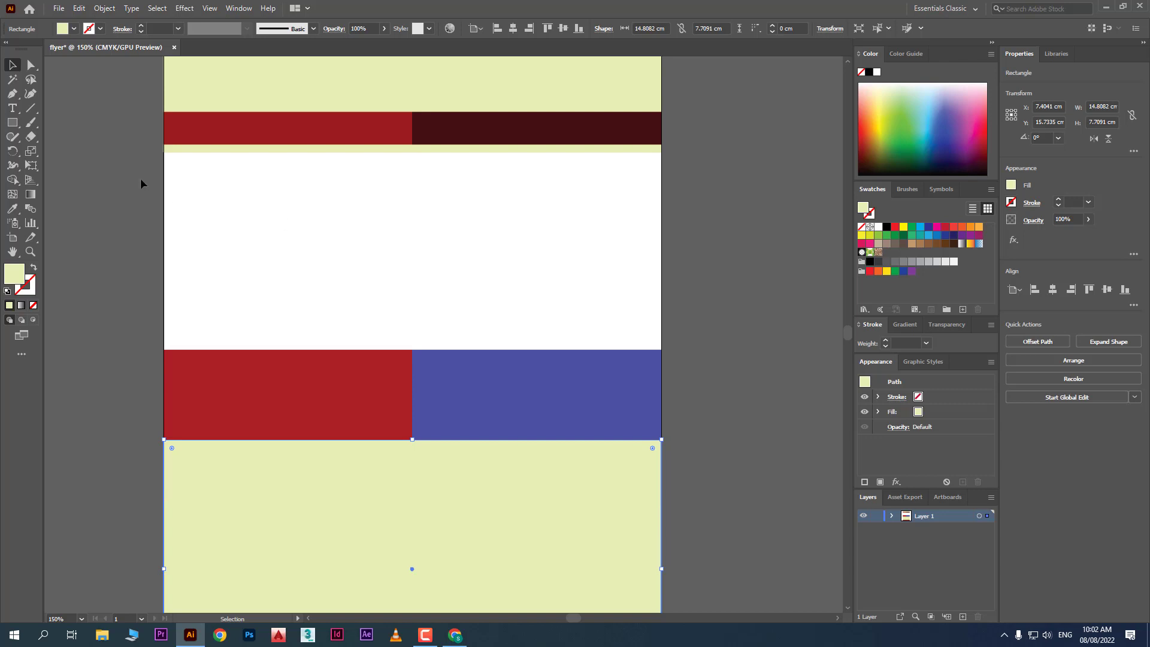
left_click(12, 108)
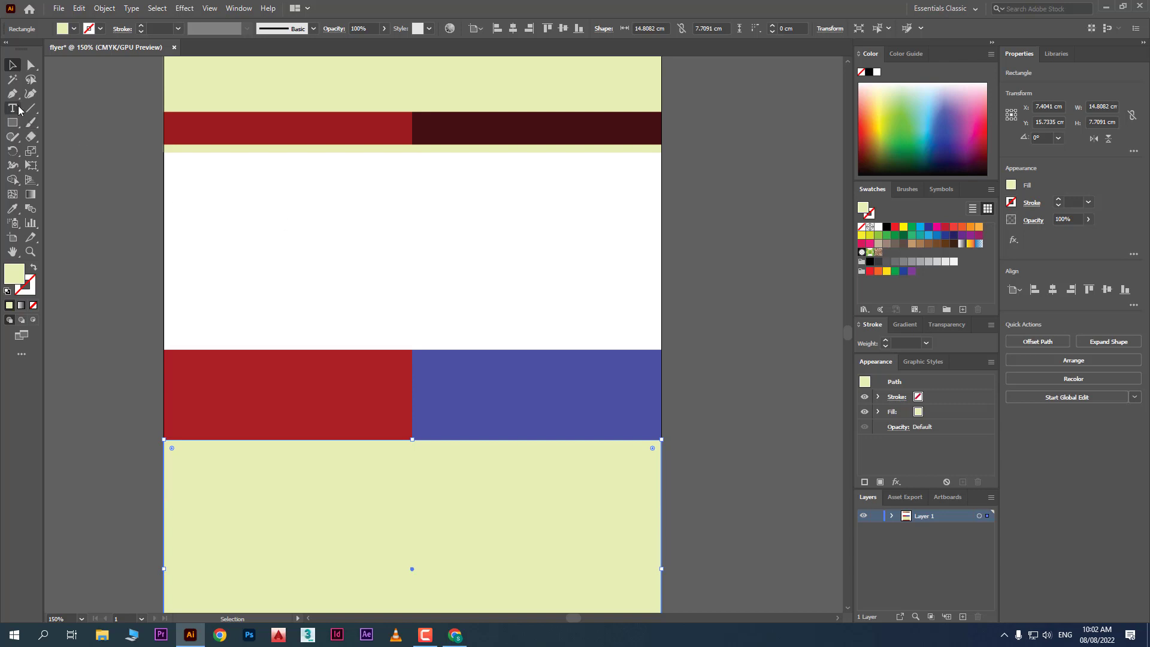
Type the two-line title 'Galaxy Computer Education' / '& Training Institue'
left_click(206, 232)
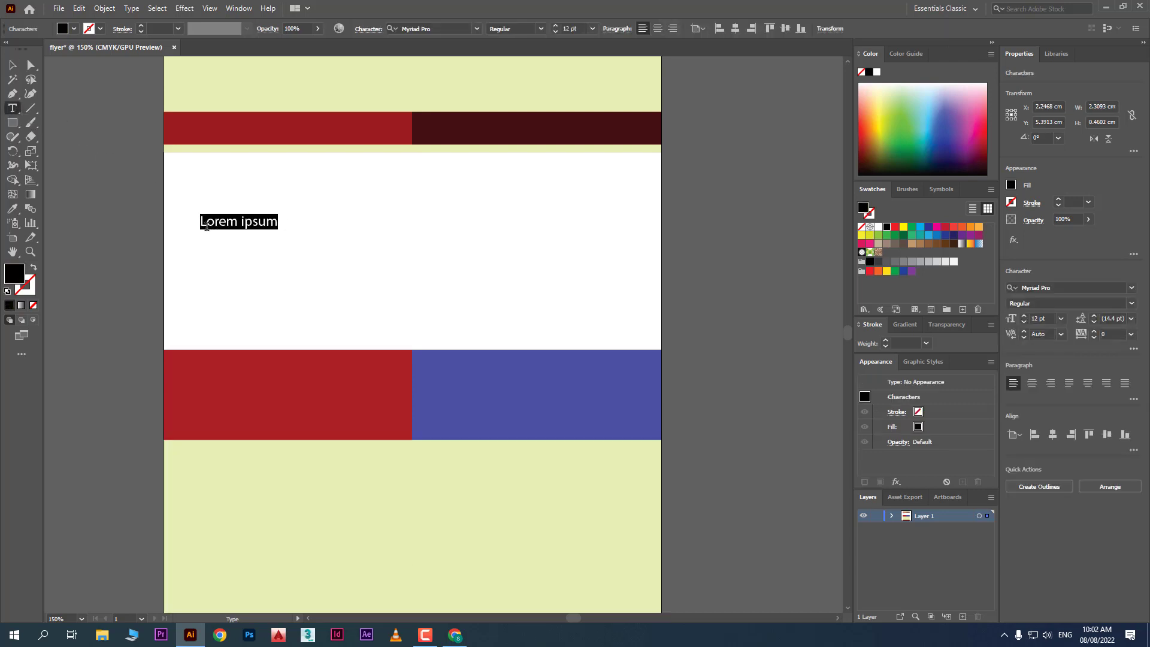
type("G")
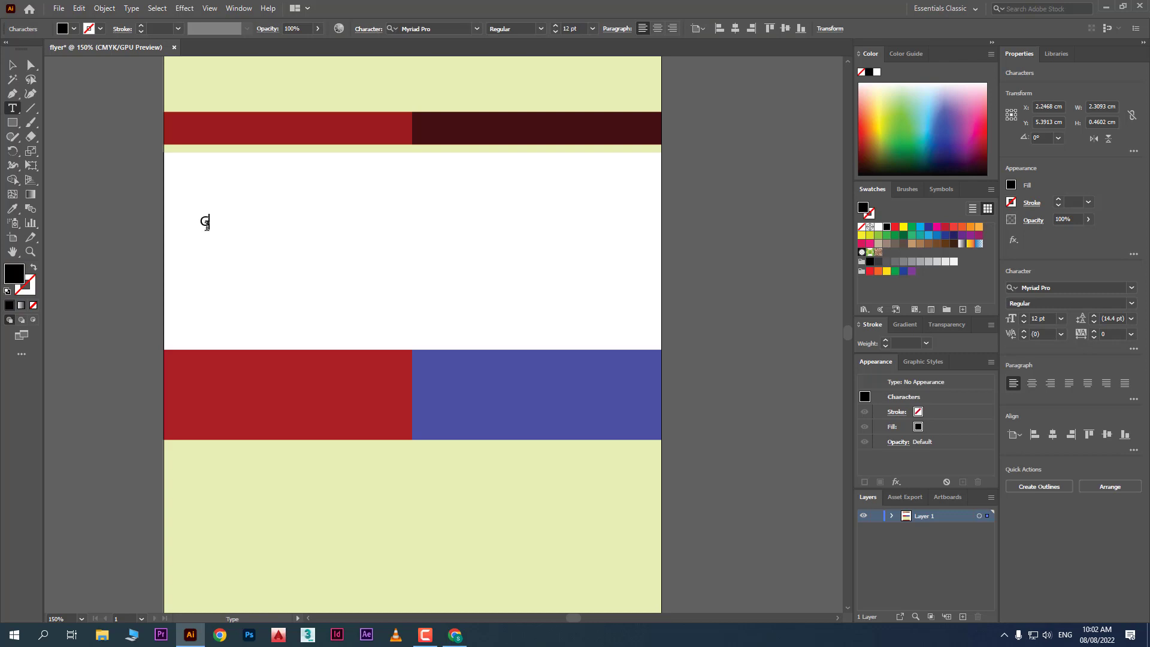
type("alaxy Compute")
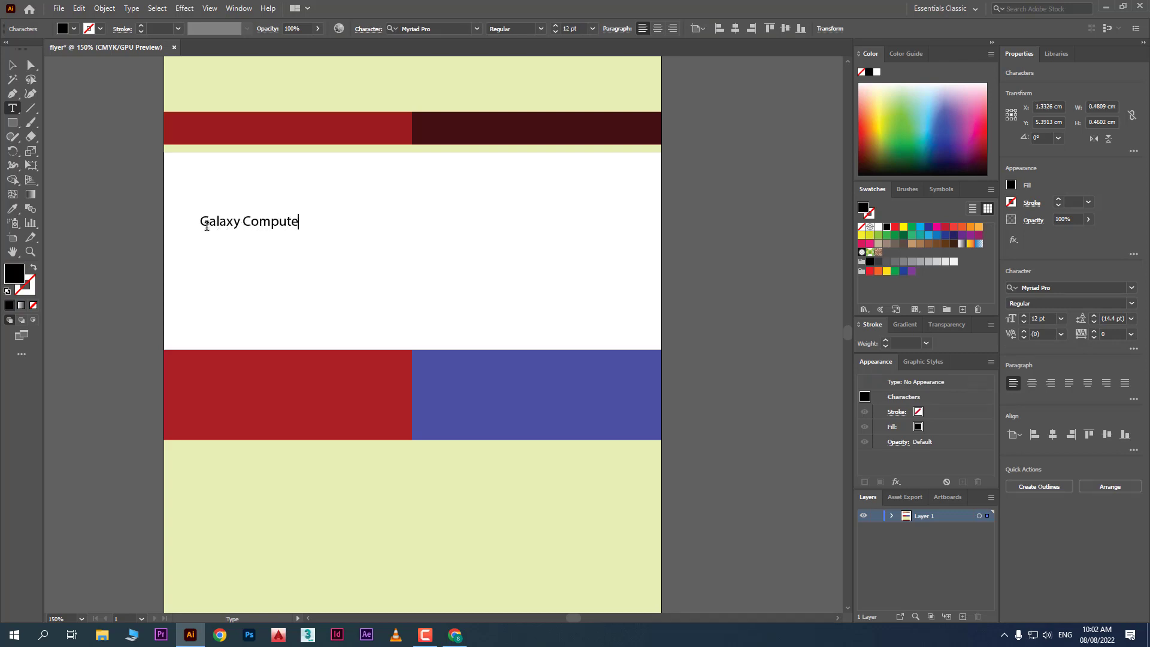
key("BackSpace")
key("BackSpace")
type("Education")
key("Return")
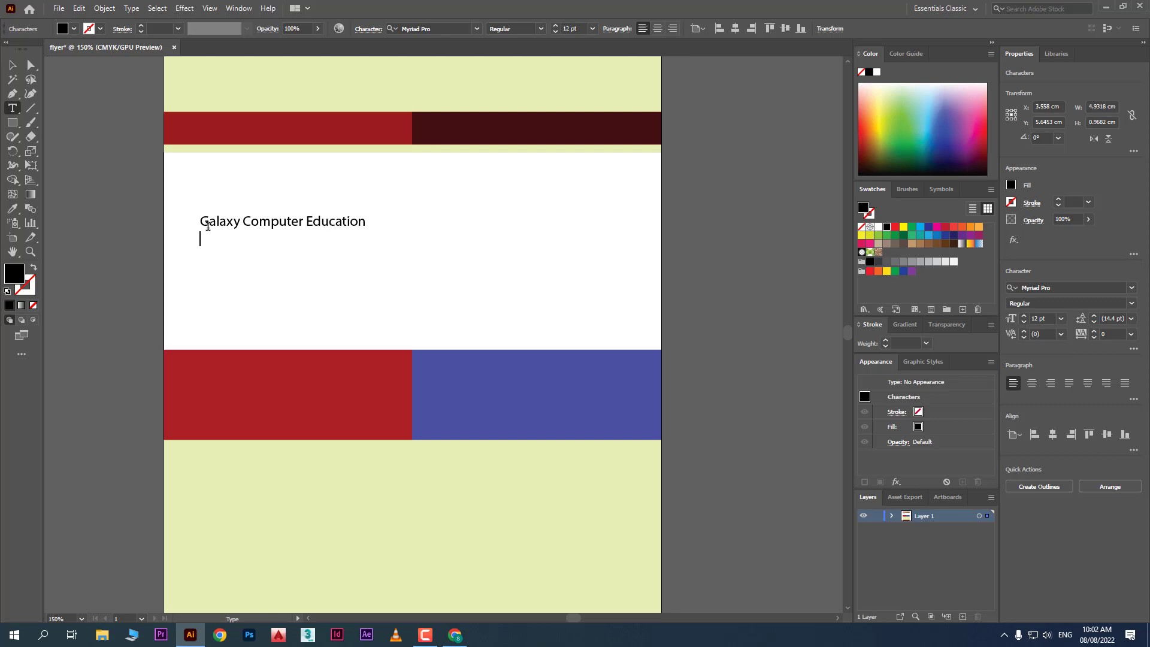
type("& Training Institue")
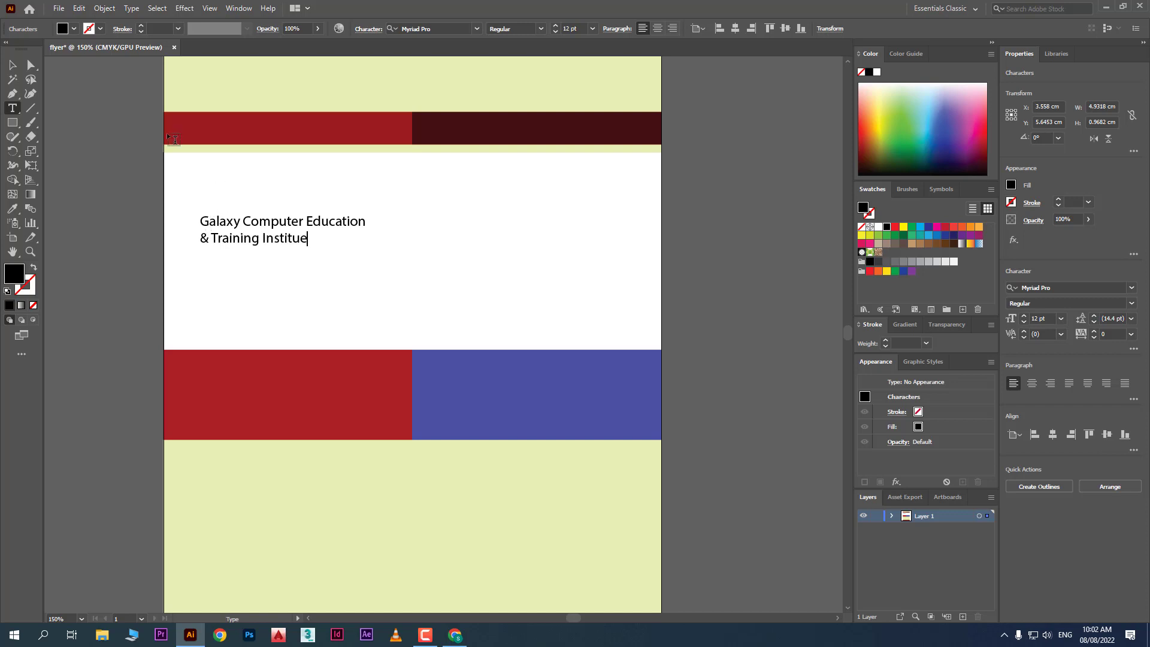
Move the title onto the top header, colour it blue, and scale it to 19.26 pt
left_click(12, 65)
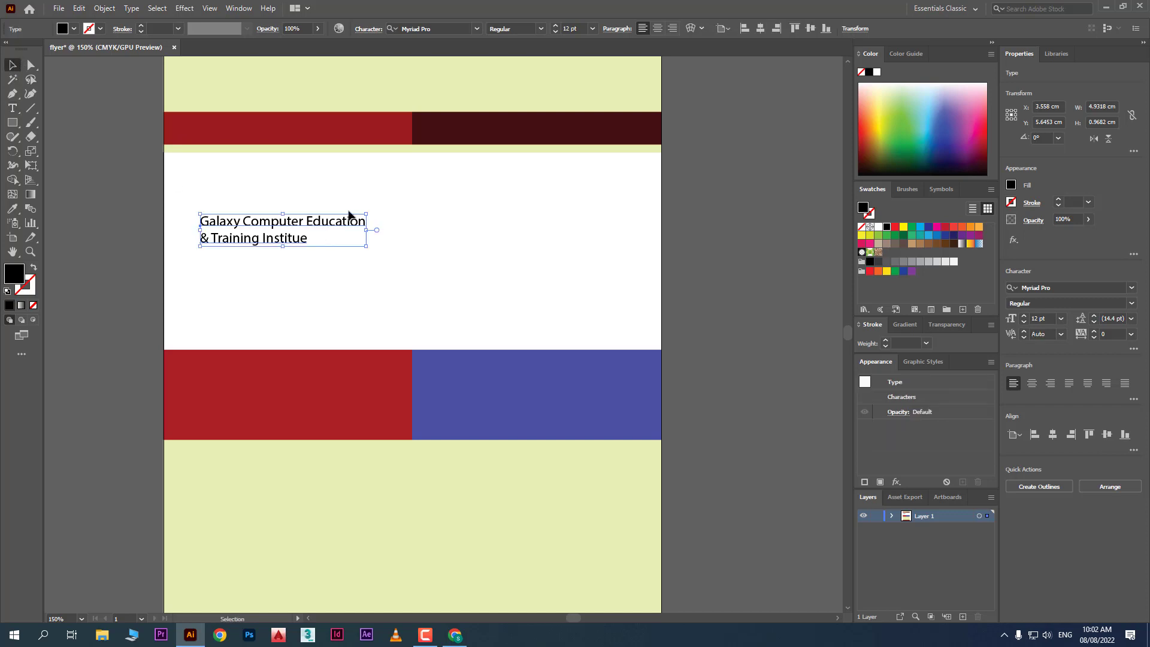
left_click_drag(337, 223, 405, 77)
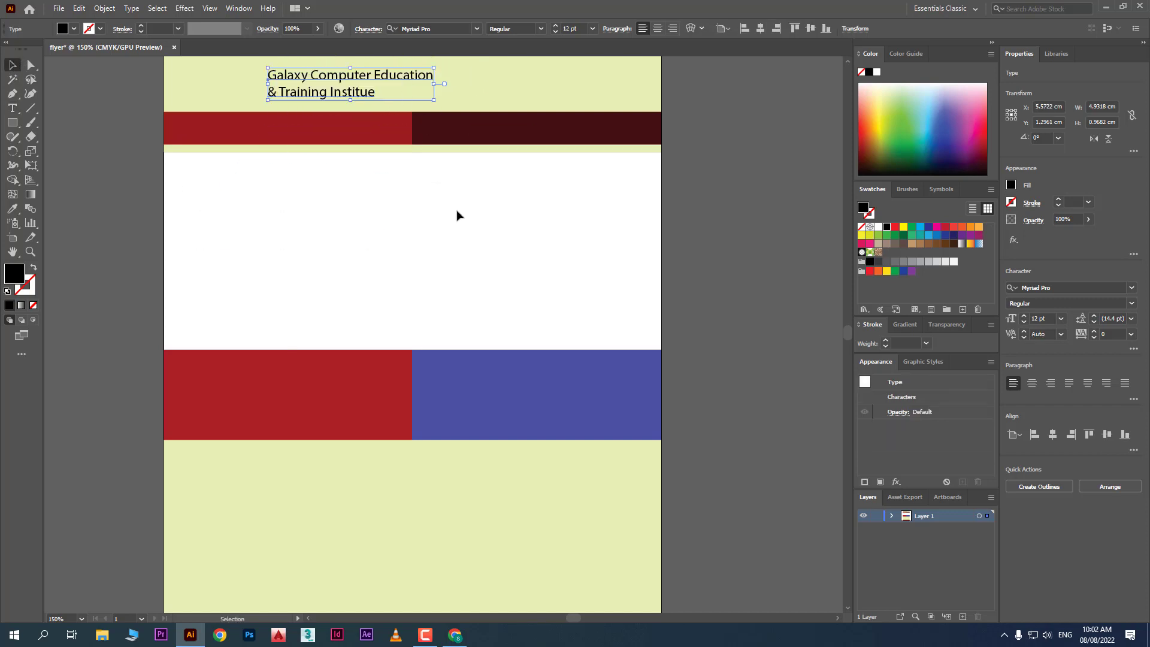
scroll(461, 239, "up", 2)
left_click(948, 135)
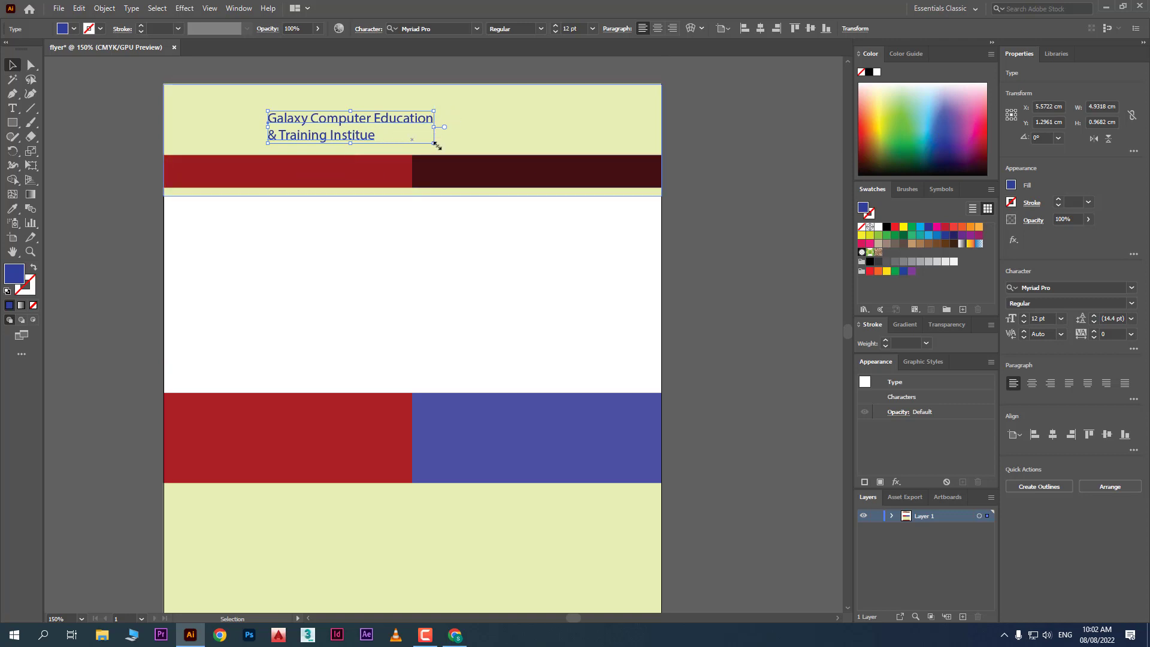
left_click_drag(436, 144, 775, 264)
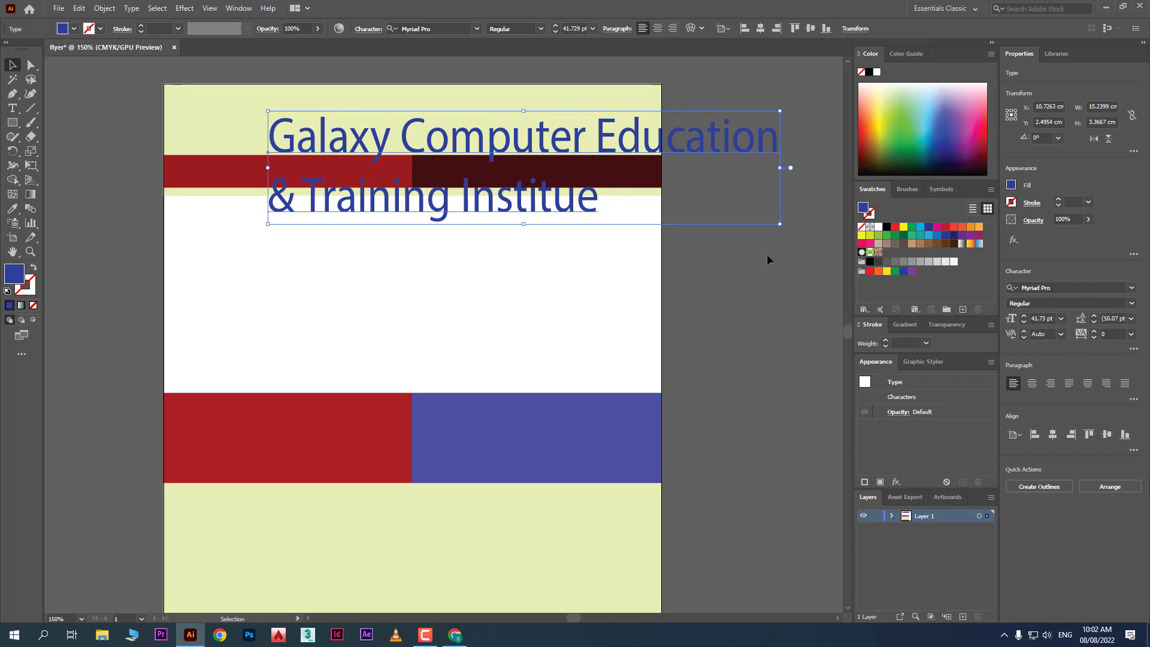
key("a")
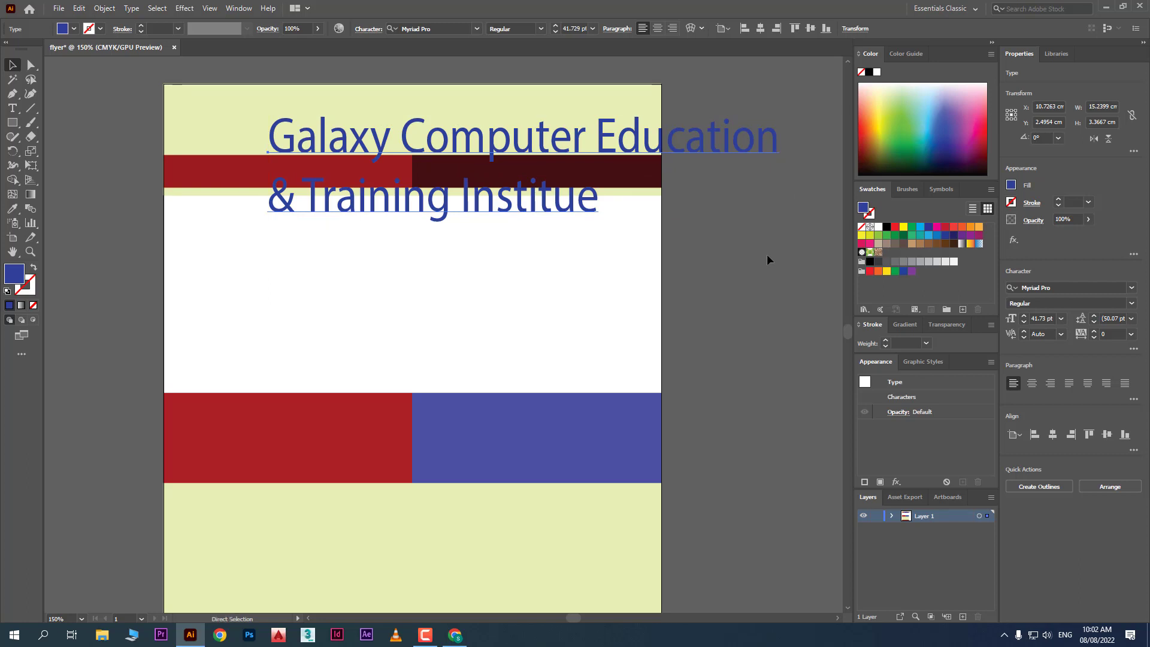
key("ctrl+z")
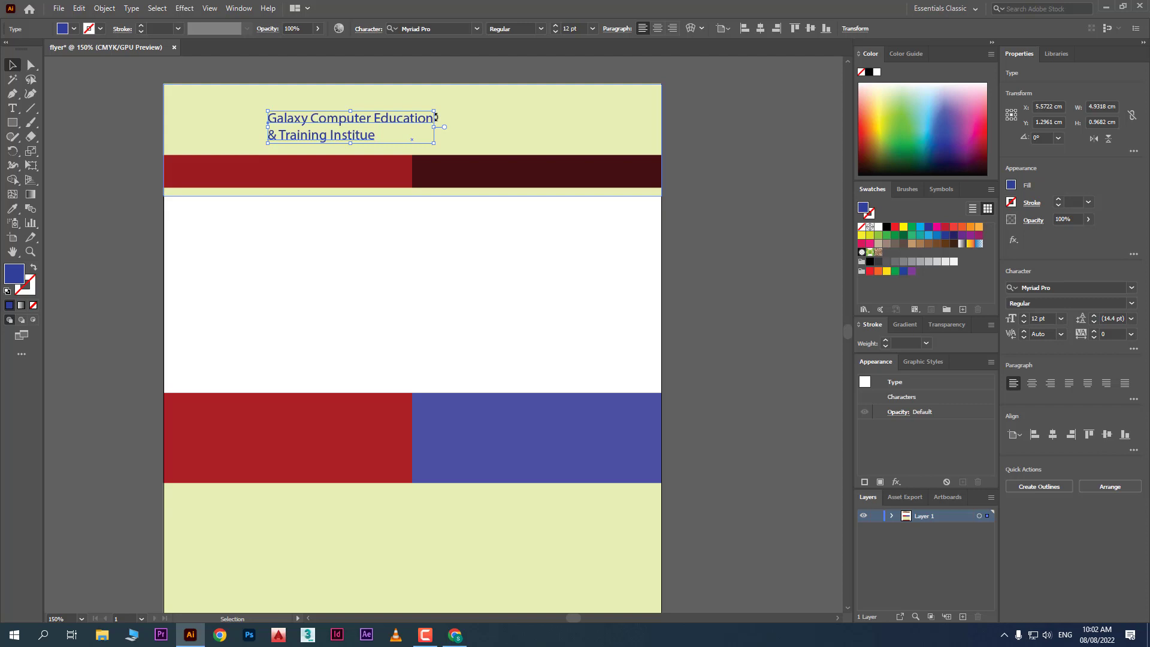
left_click_drag(435, 116, 535, 70)
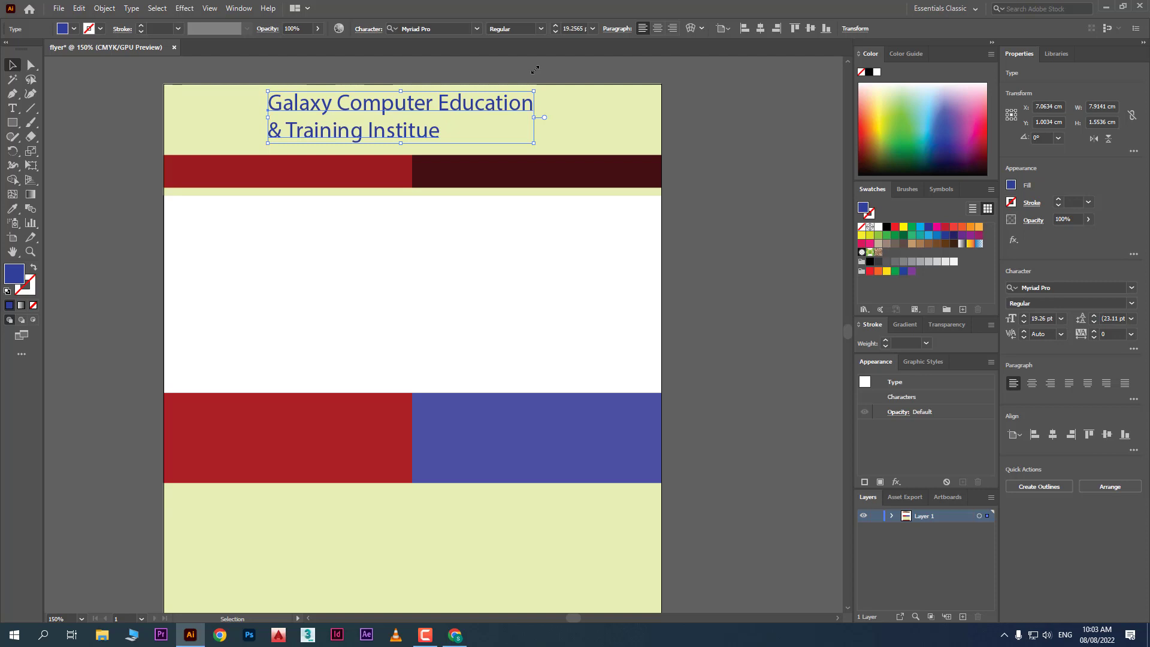
left_click_drag(390, 113, 452, 115)
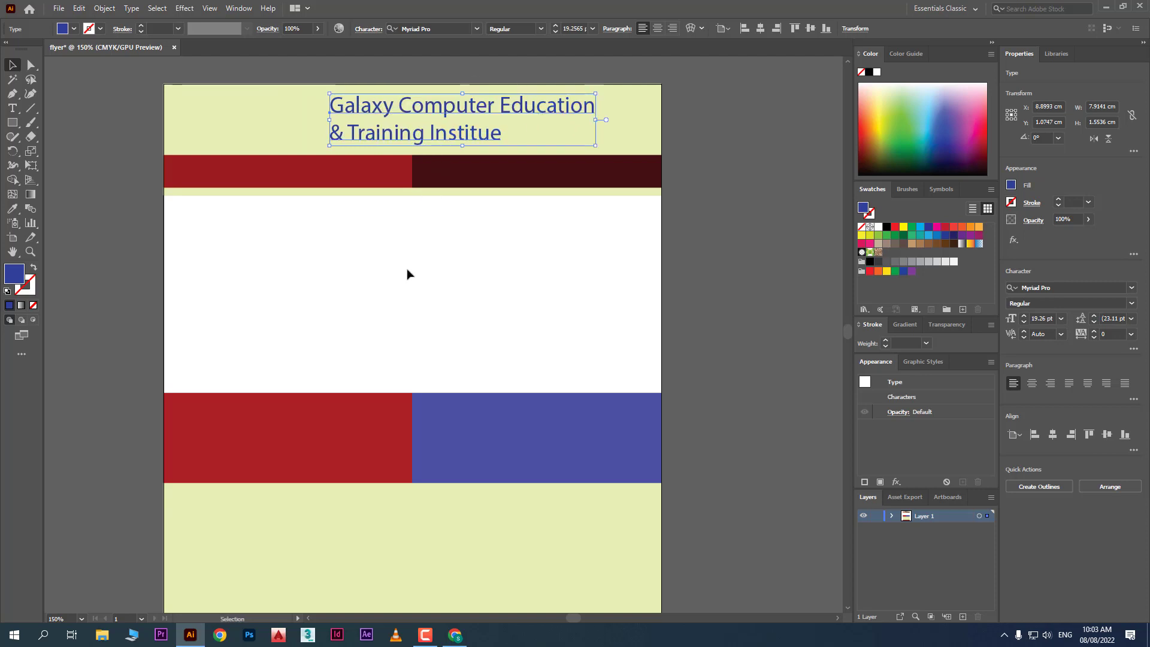
left_click(407, 274)
Type the institute's phone number as a new text line
key("t")
left_click(296, 281)
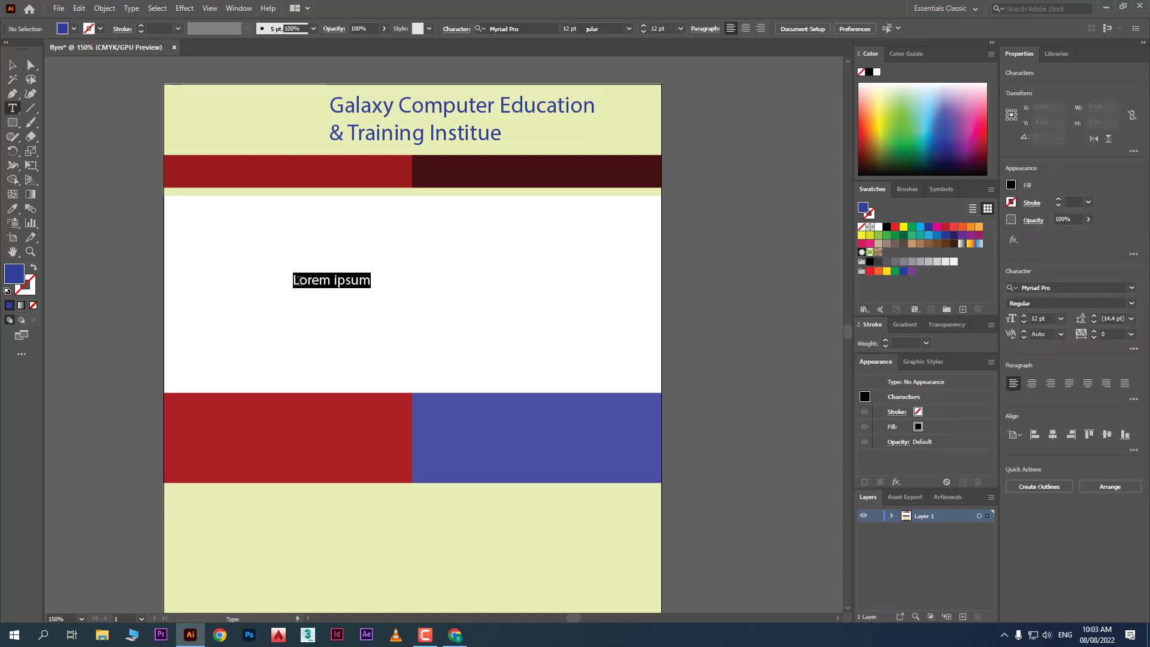
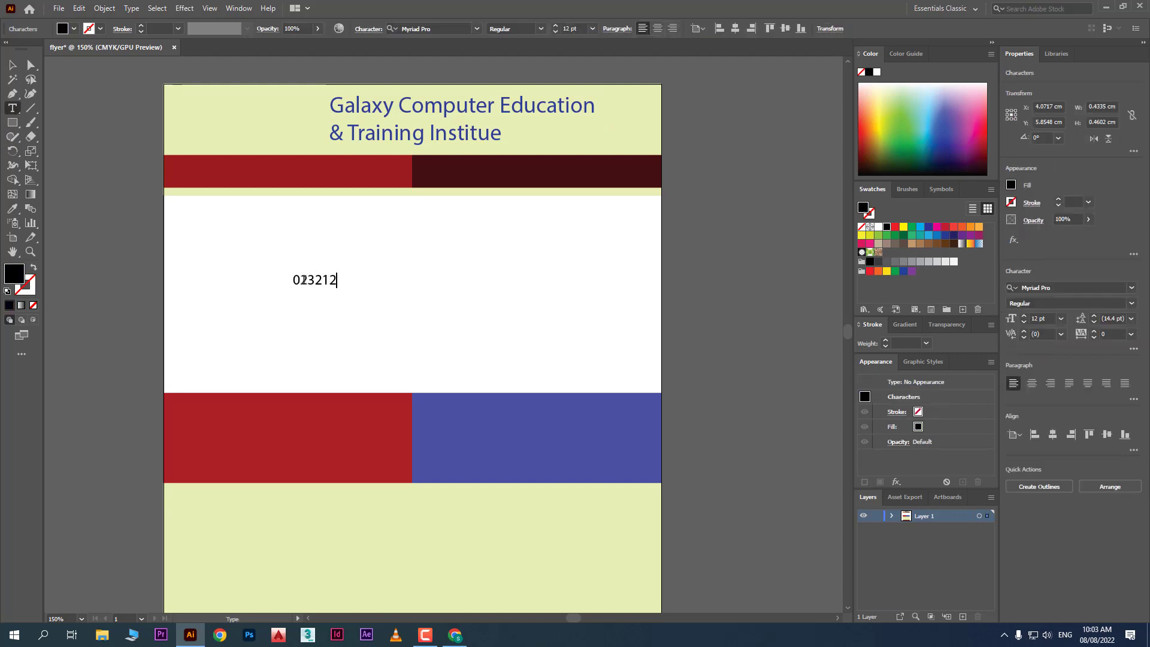
key("Escape")
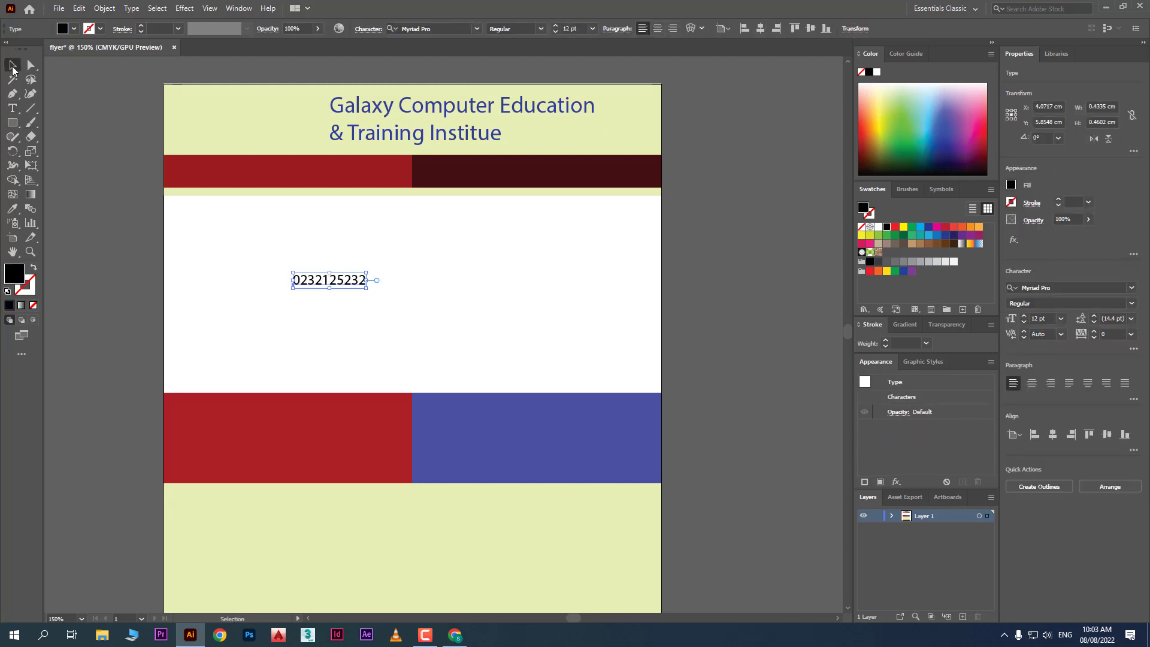
Move the phone number onto the red bar, make it white, and enlarge it to 20.92 pt
left_click_drag(341, 283, 258, 174)
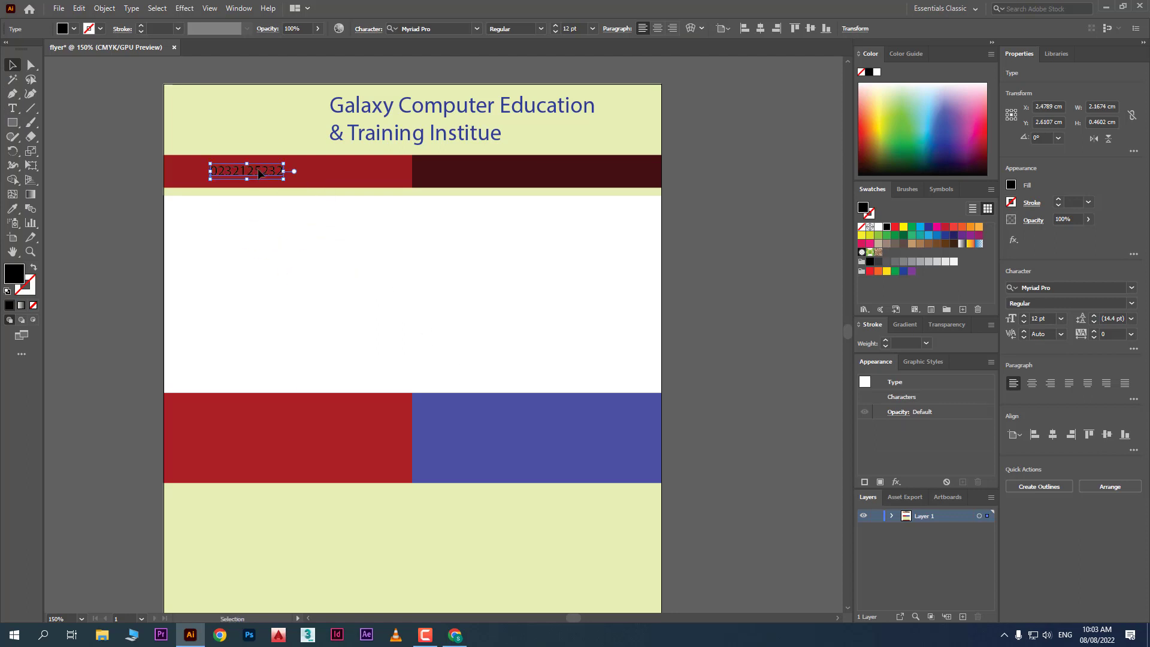
left_click(877, 72)
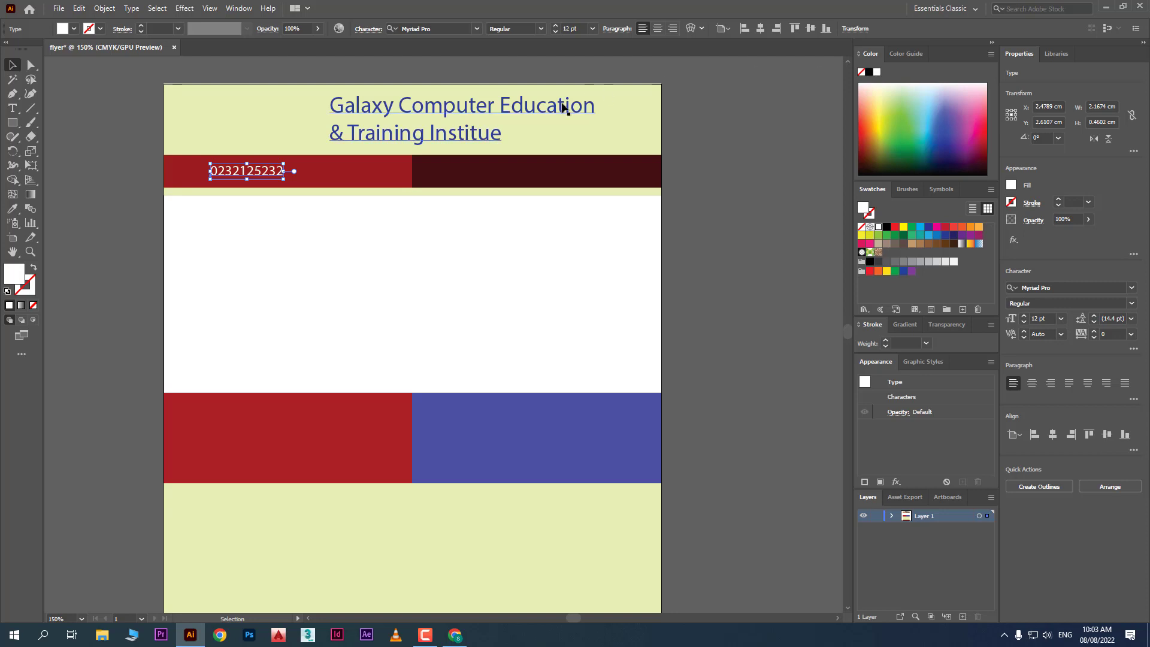
mouse_move(284, 178)
left_mouse_down()
mouse_move(337, 196)
mouse_move(306, 175)
left_mouse_up()
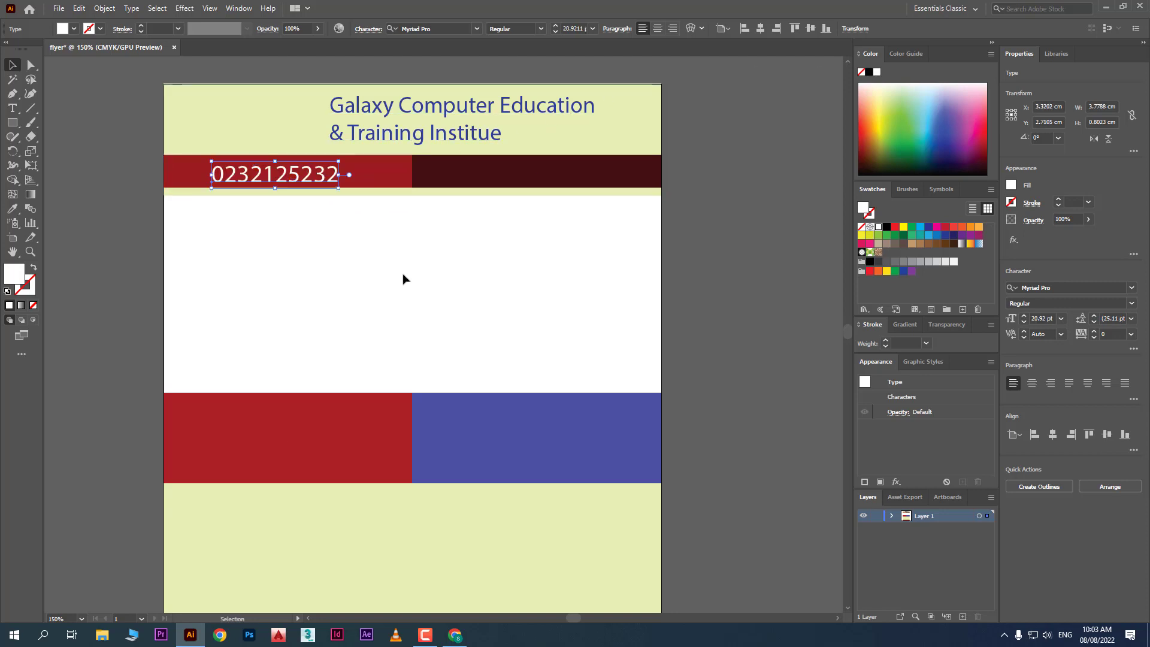
left_click(402, 278)
scroll(404, 276, "down", 5)
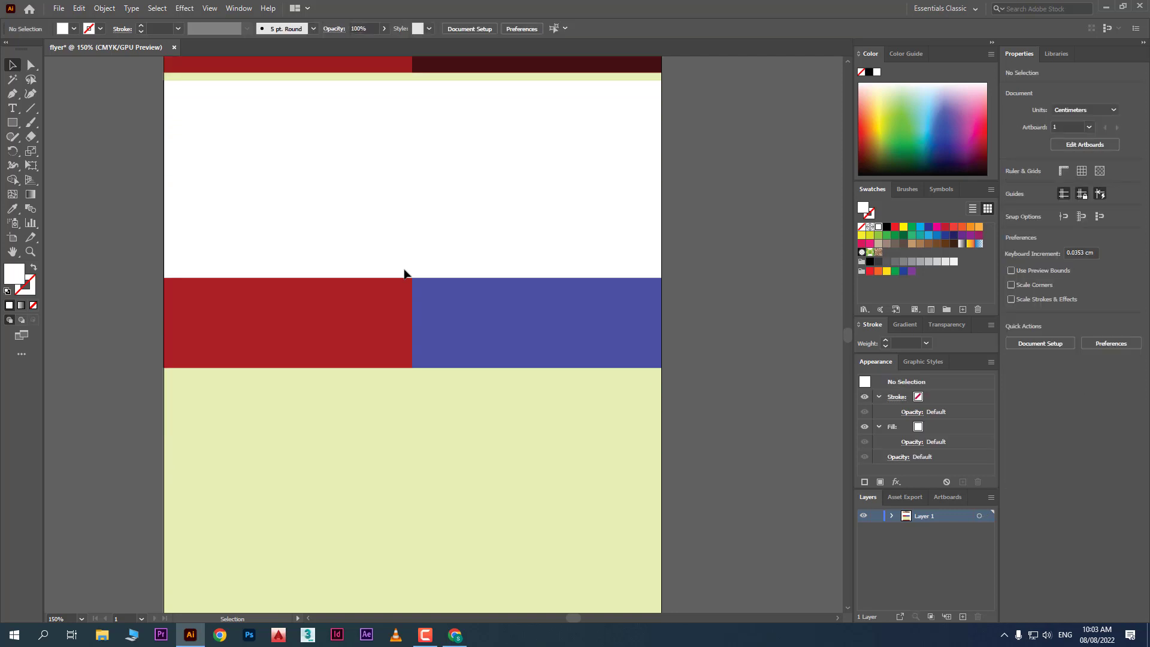
scroll(403, 268, "down", 1)
scroll(403, 268, "up", 3)
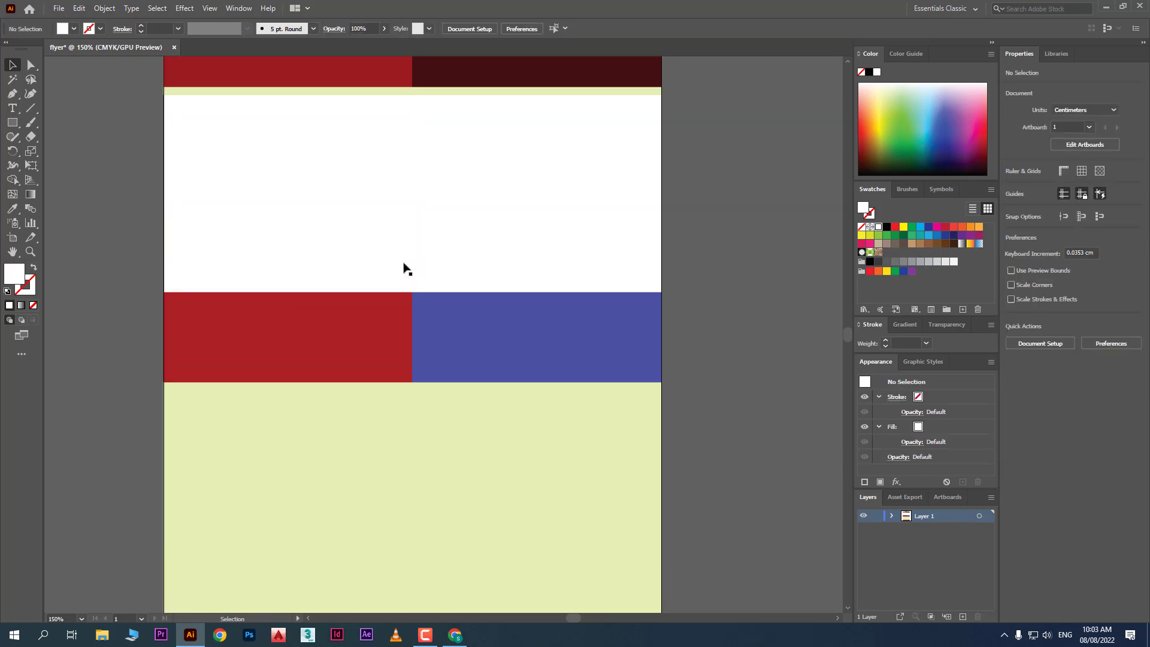
scroll(404, 267, "up", 2)
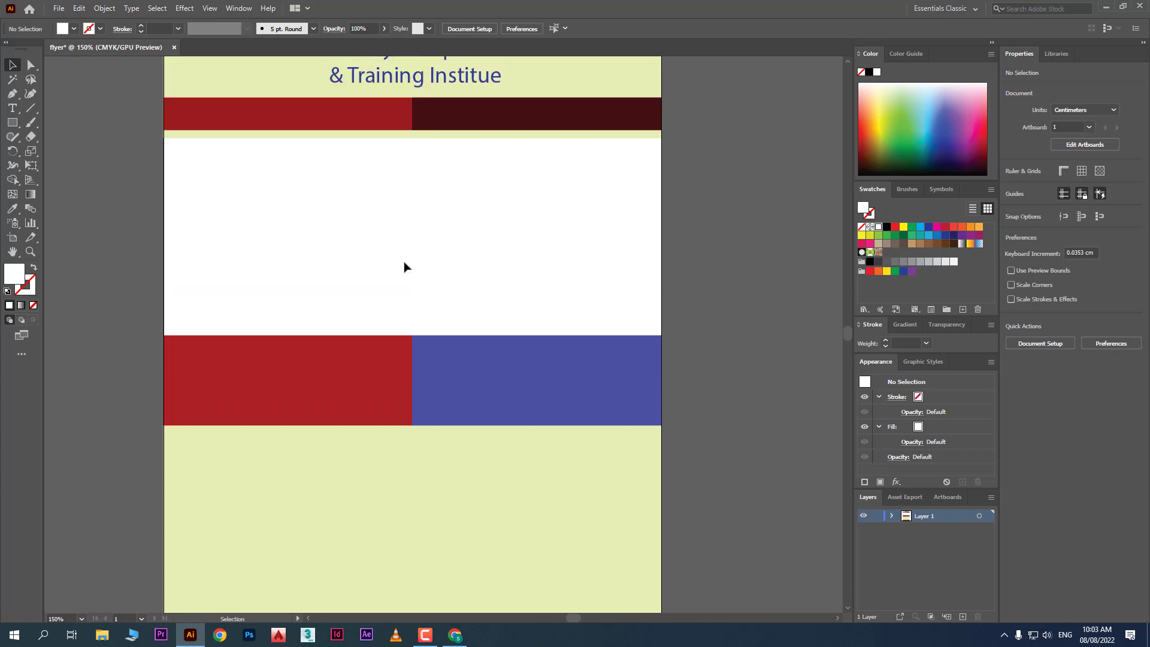